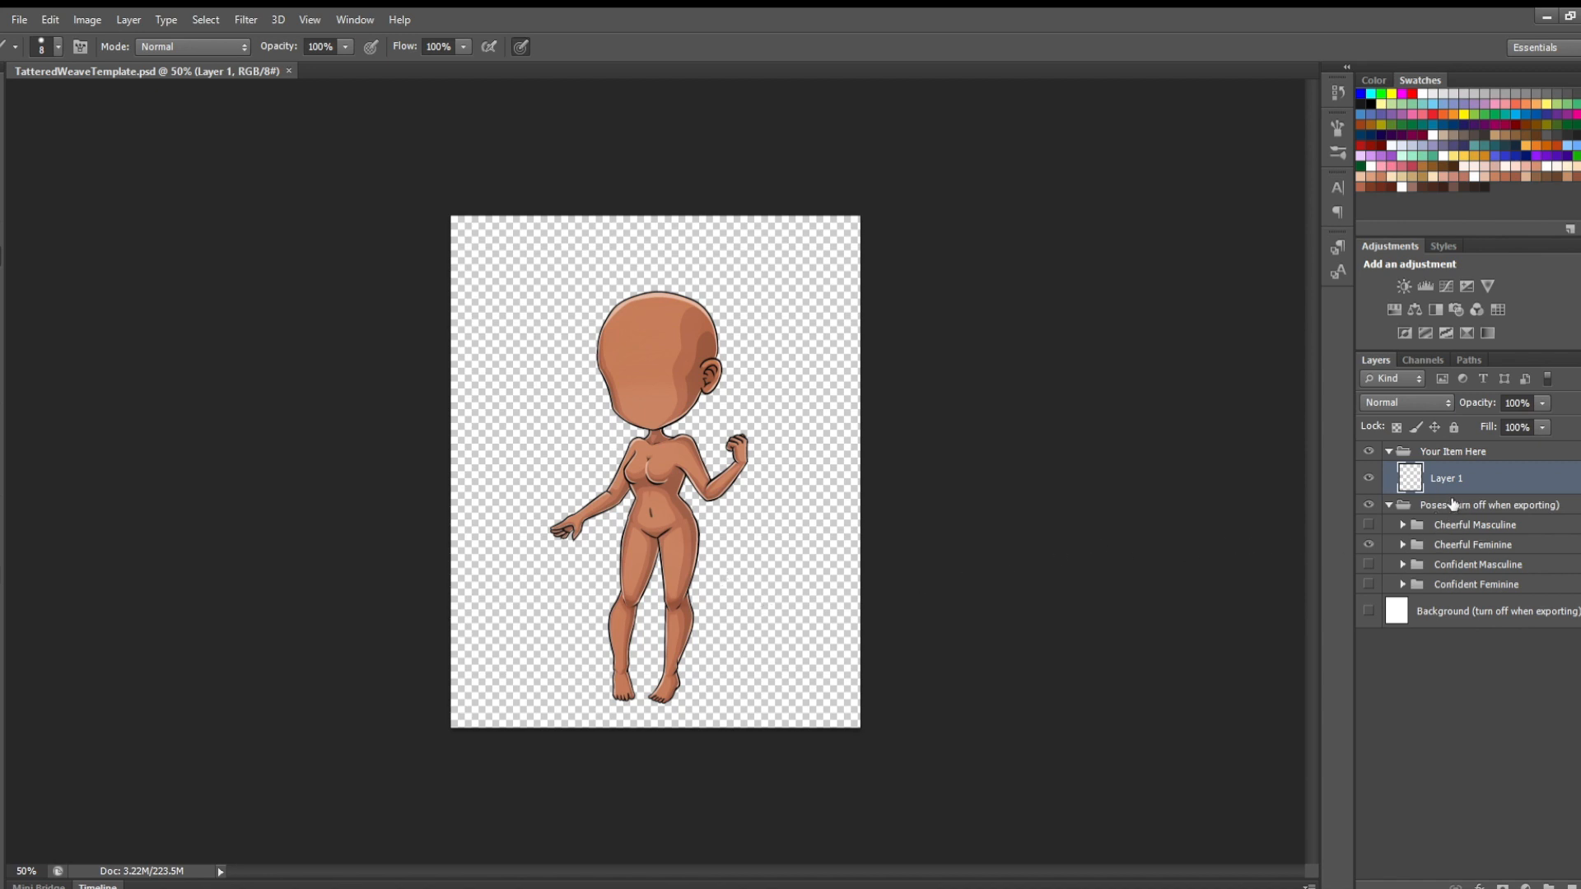
Preview the masculine and feminine versions of the Cheerful and Confident poses one at a time, then return to Cheerful Feminine
left_click(1434, 504)
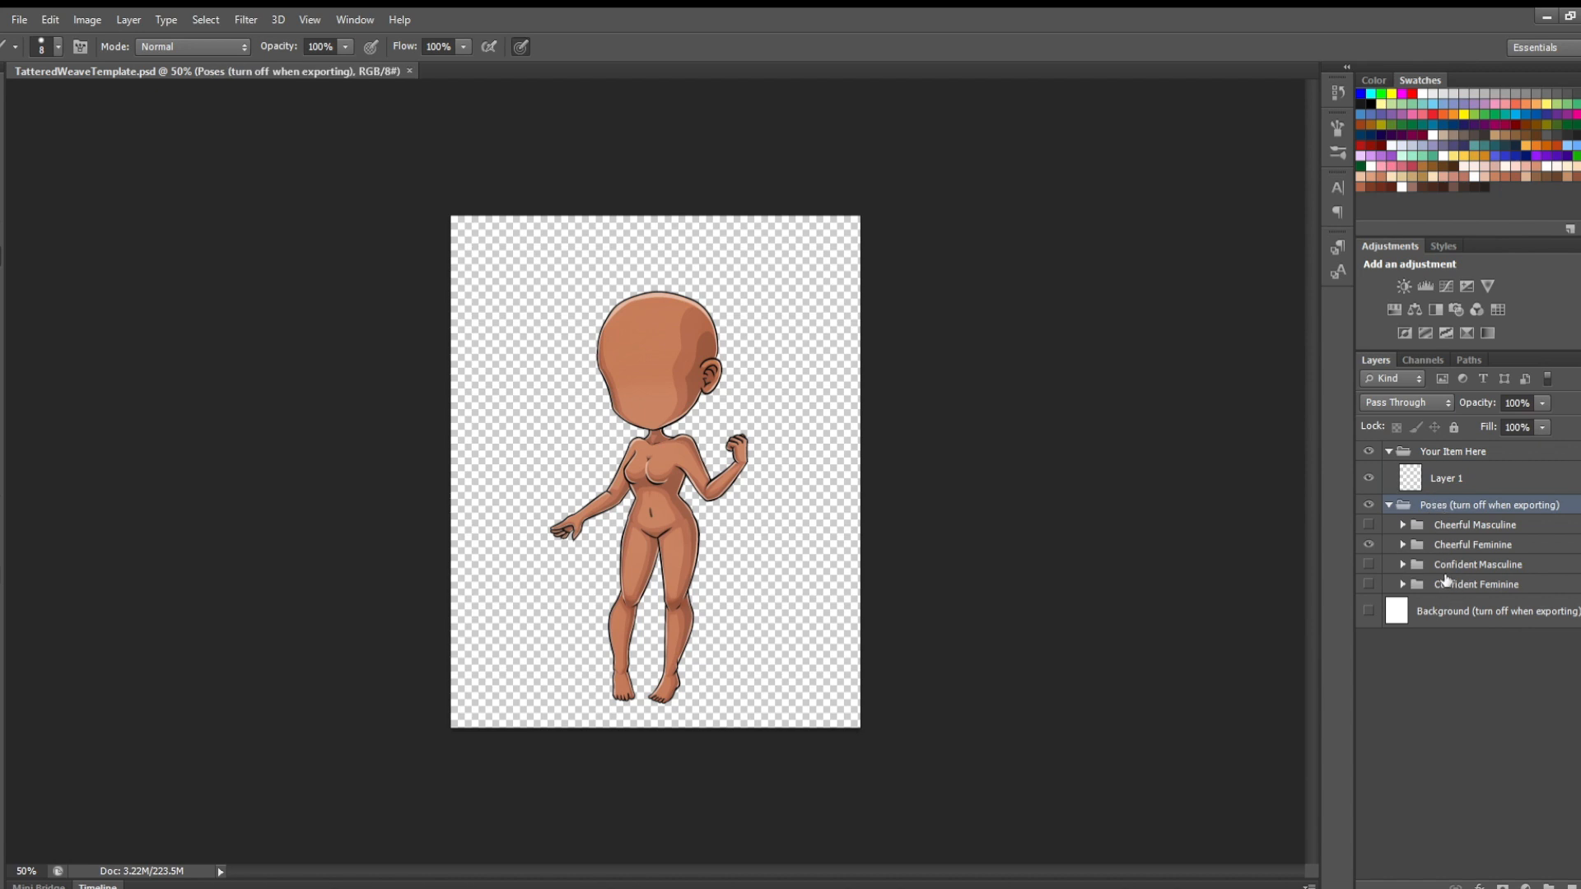
left_click(1368, 544)
left_click(1369, 525)
left_click(1368, 524)
left_click(1368, 544)
left_click(1368, 544)
left_click(1369, 564)
left_click(1369, 564)
left_click(1369, 584)
left_click(1369, 584)
left_click(1369, 544)
On Layer 1, sketch the crossed halter straps and bust line of a top in pink over the figure's chest
left_click(1503, 479)
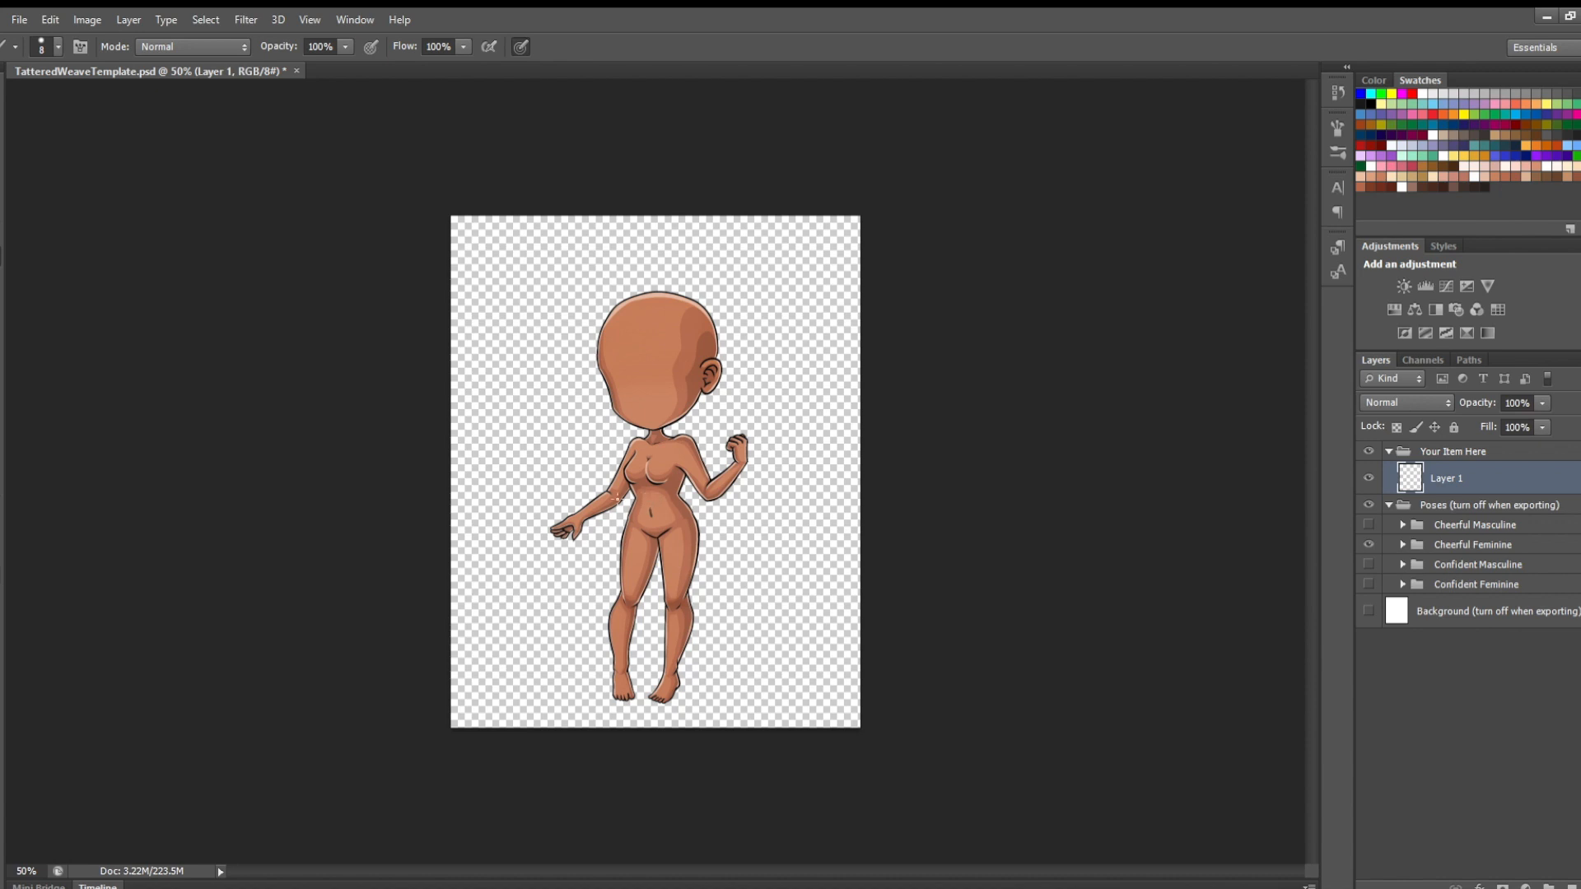
key("z")
left_click(654, 494)
left_click(659, 498)
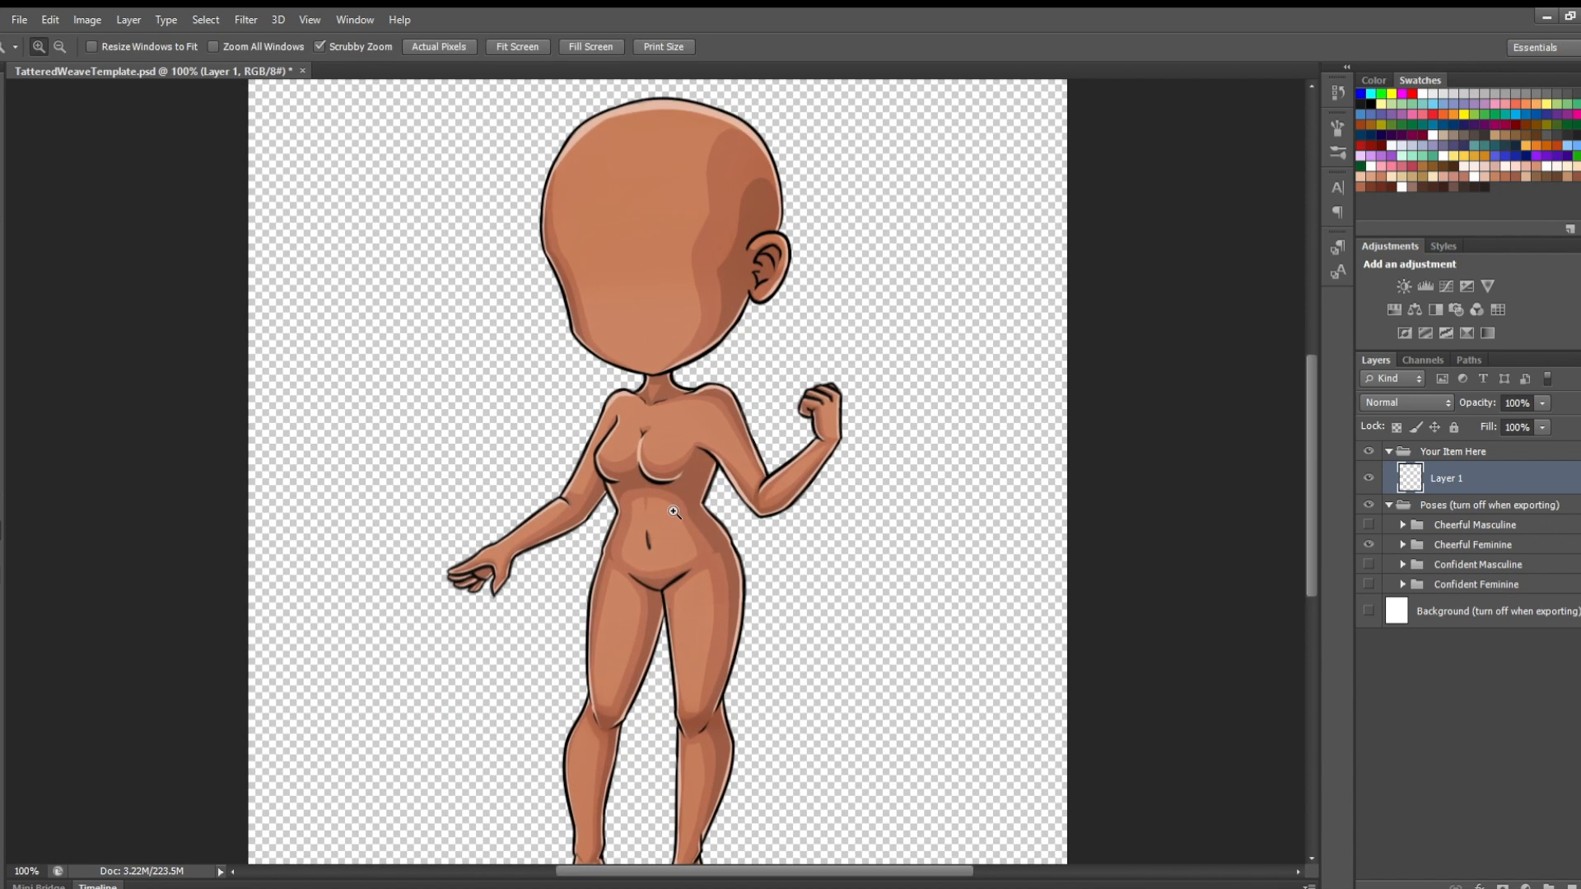
key("b")
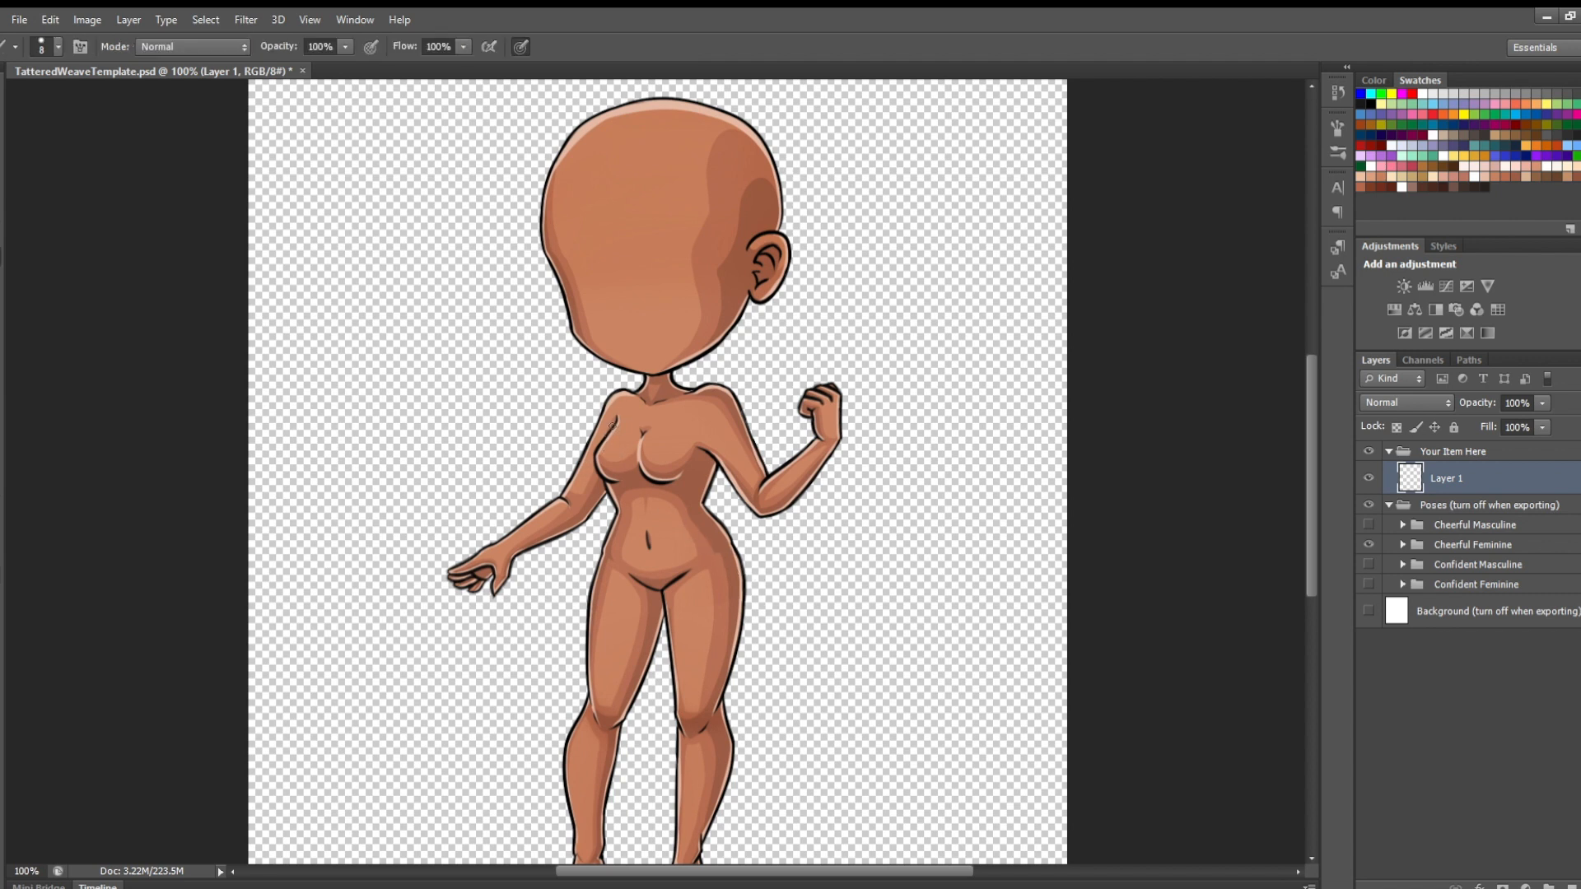
left_click_drag(661, 386, 684, 378)
left_click_drag(635, 393, 705, 454)
left_click_drag(608, 432, 610, 483)
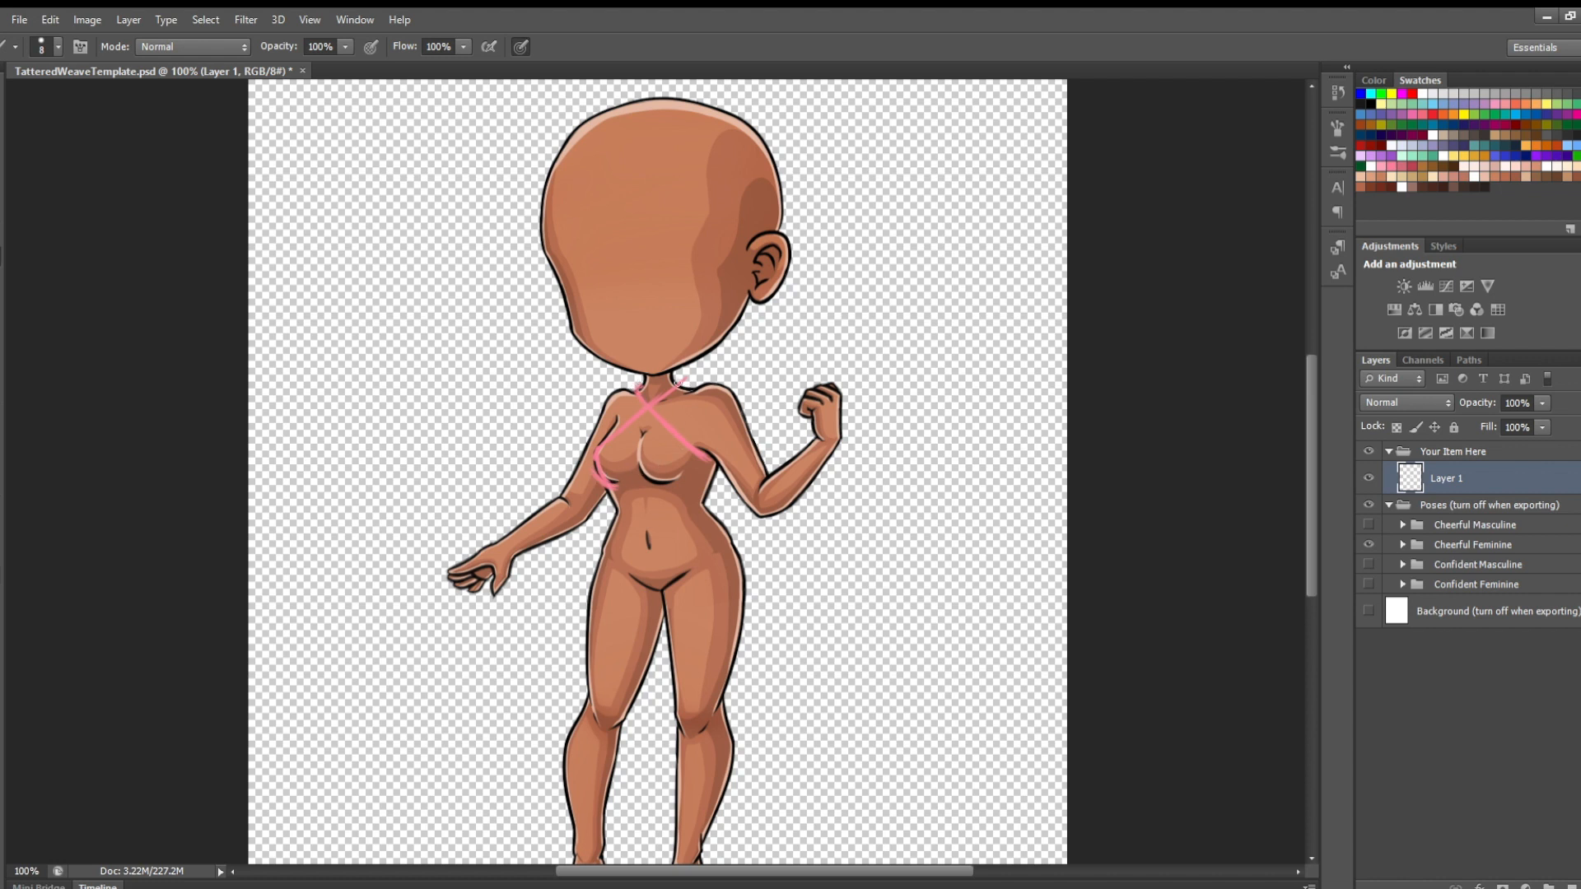
key("e")
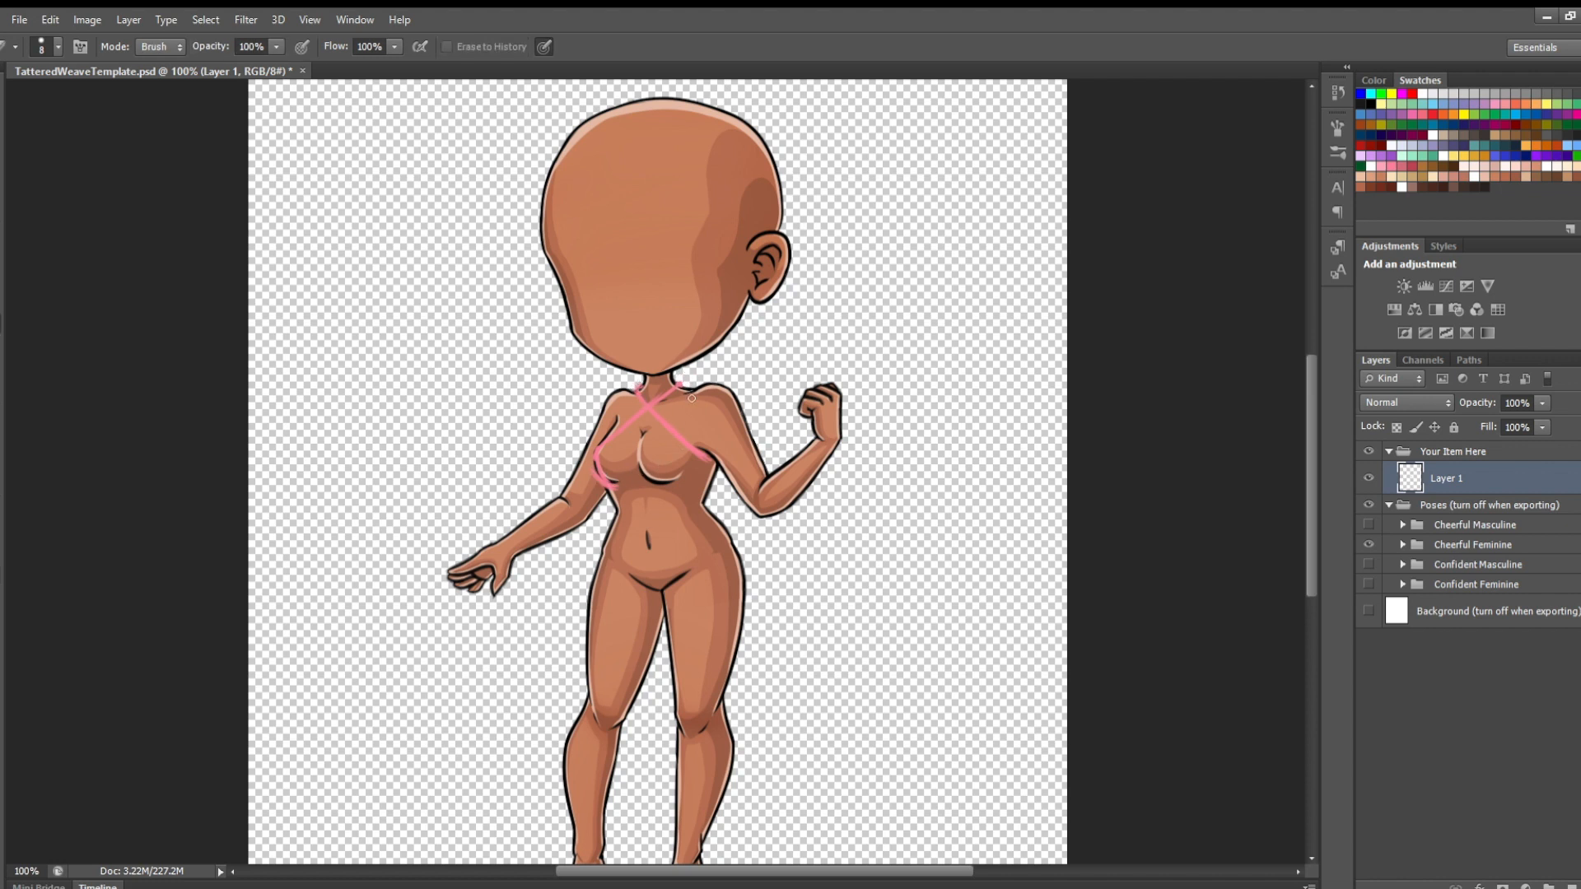
key("b")
left_click_drag(674, 483, 683, 467)
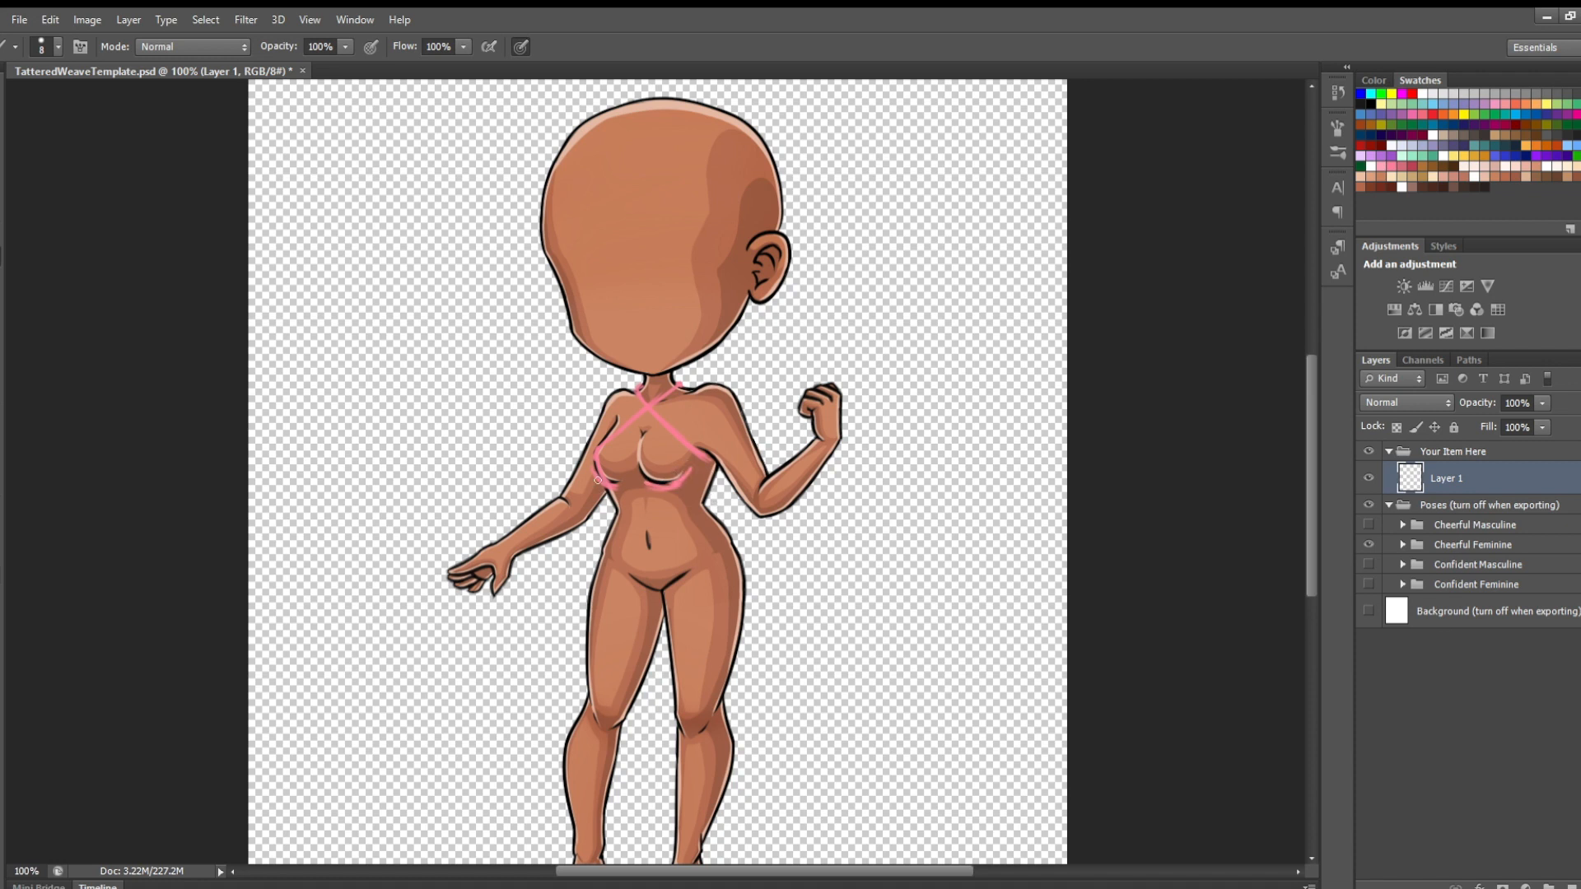
Sketch the pink sides and bottom hem of the top down to the waist, and erase the rough parts of the hem
left_click_drag(599, 484, 601, 546)
mouse_move(601, 479)
left_mouse_down()
mouse_move(617, 514)
mouse_move(603, 537)
left_mouse_up()
mouse_move(709, 466)
left_mouse_down()
mouse_move(713, 504)
mouse_move(699, 504)
mouse_move(731, 536)
mouse_move(699, 550)
left_mouse_up()
mouse_move(677, 538)
left_mouse_down()
mouse_move(726, 532)
mouse_move(670, 547)
mouse_move(603, 532)
mouse_move(724, 530)
left_mouse_up()
key("ctrl+z")
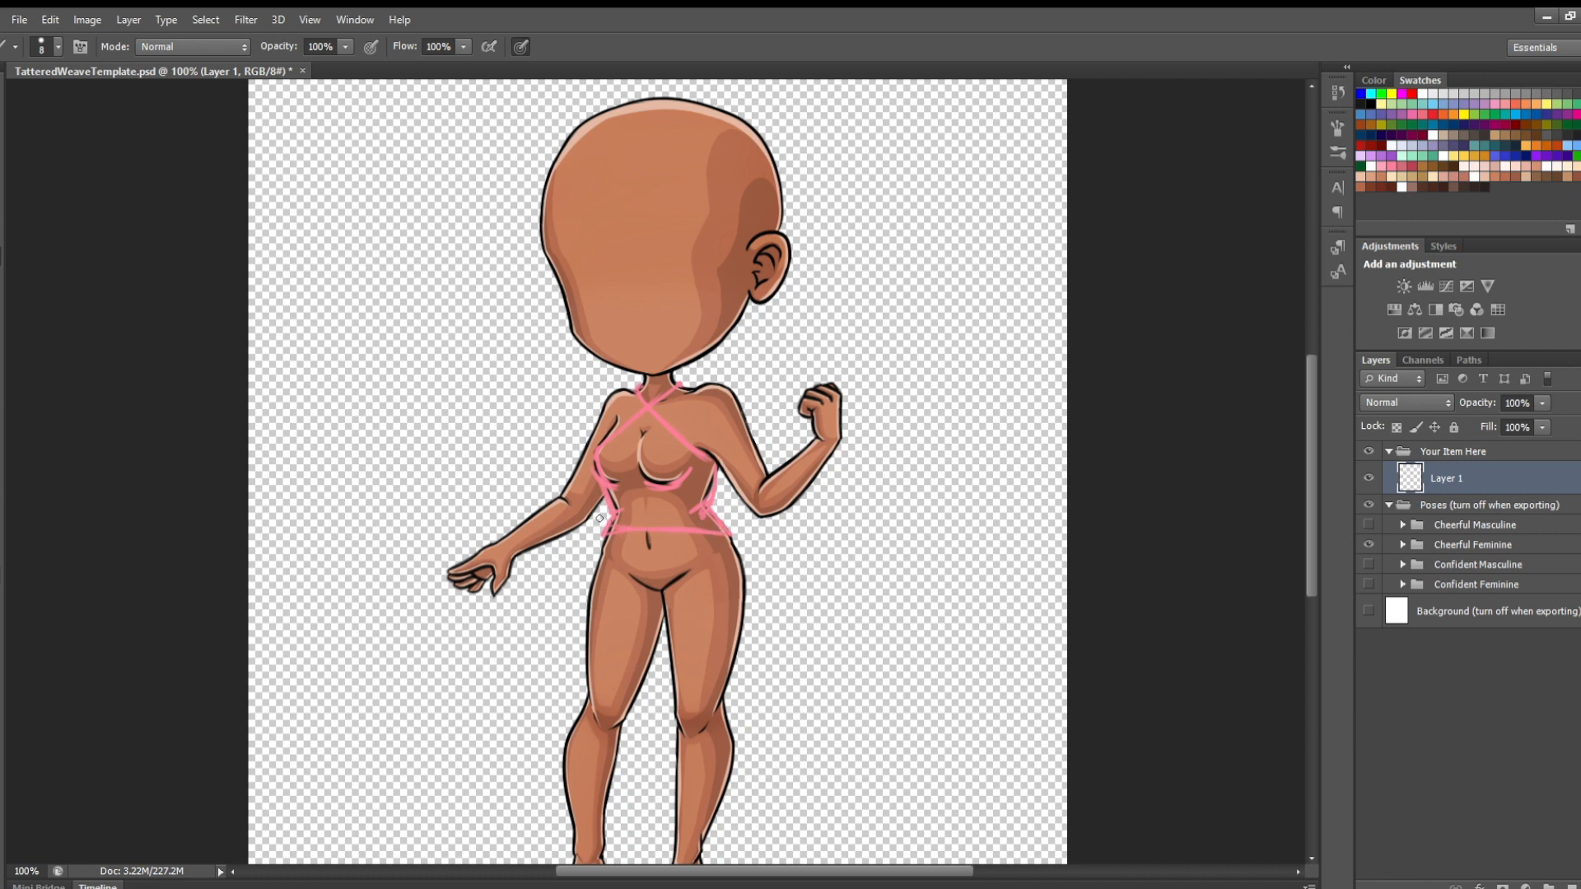
key("e")
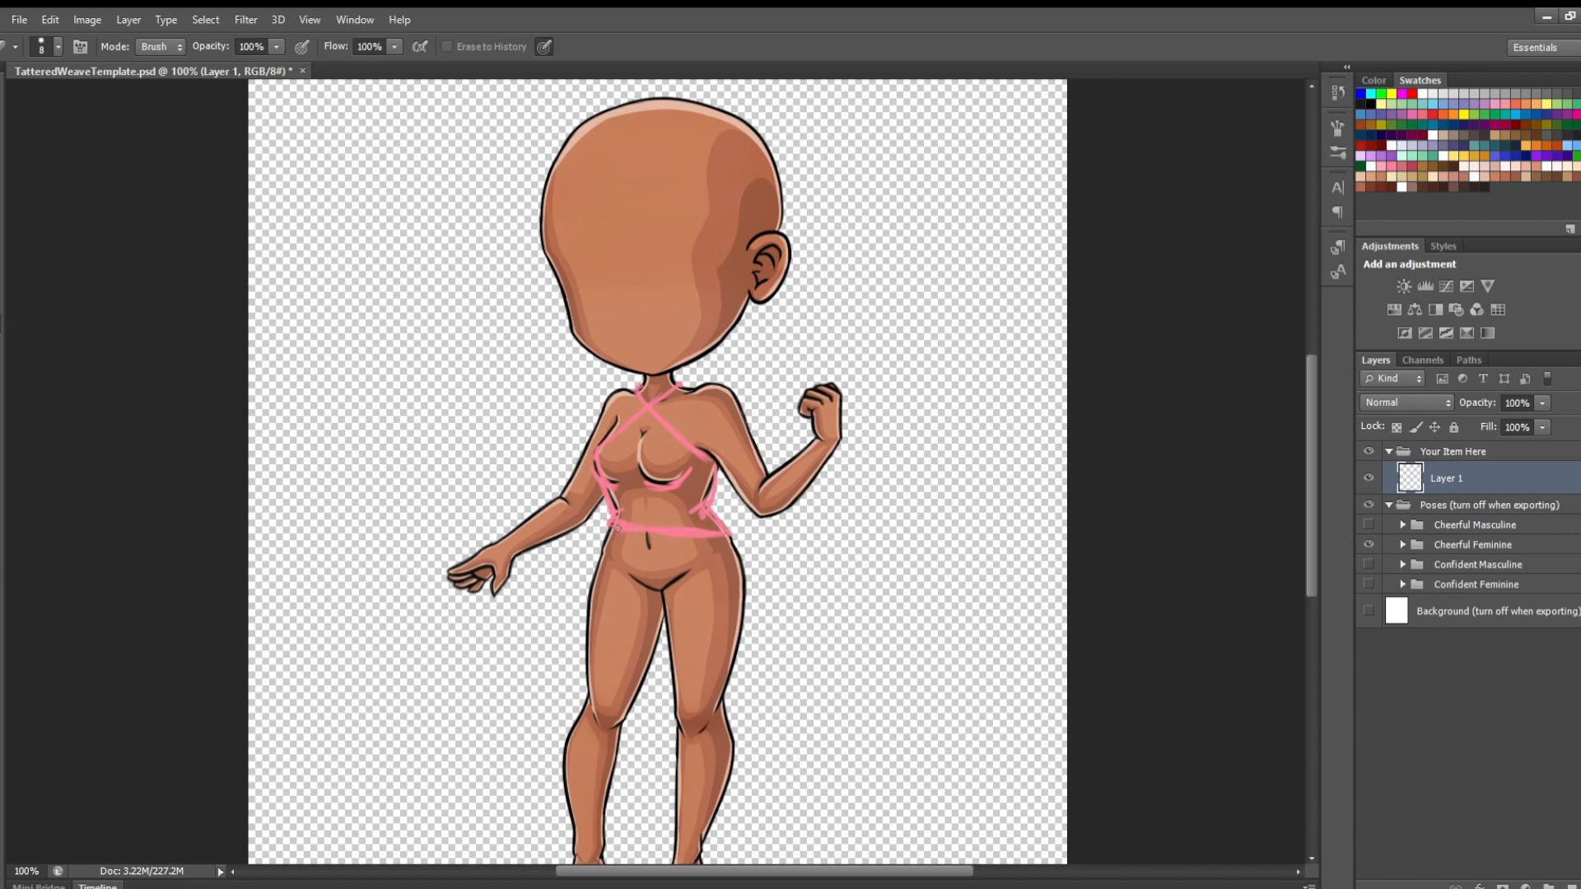
left_click_drag(623, 522, 728, 538)
key("b")
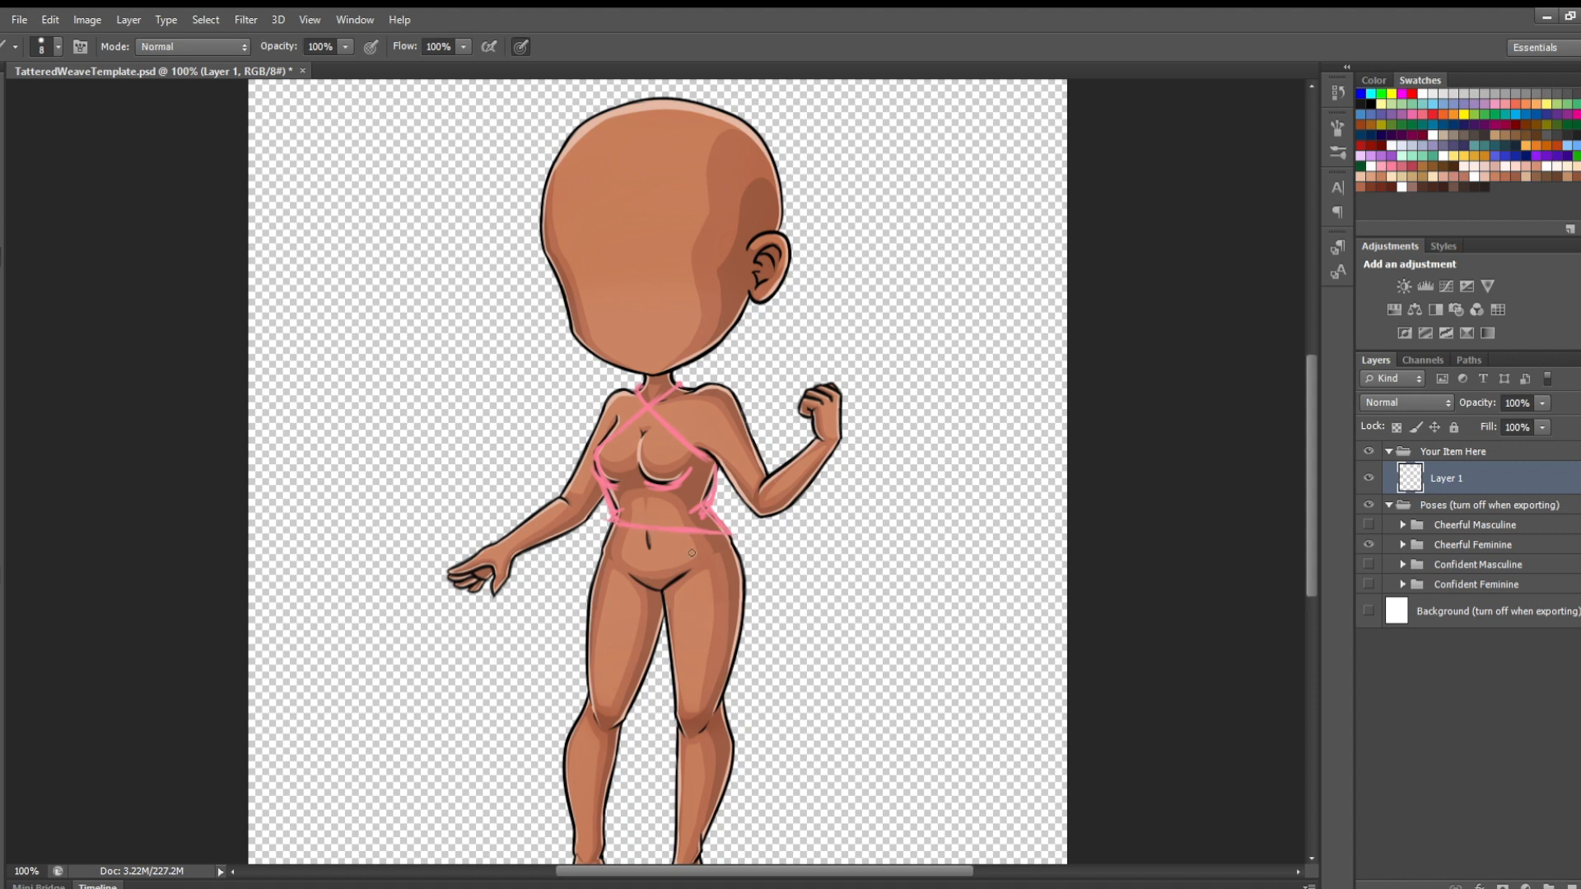
Rename the layer as sketch and add a new layer above it
double_click(1447, 480)
type("sketch")
key("Return")
left_click(1571, 886)
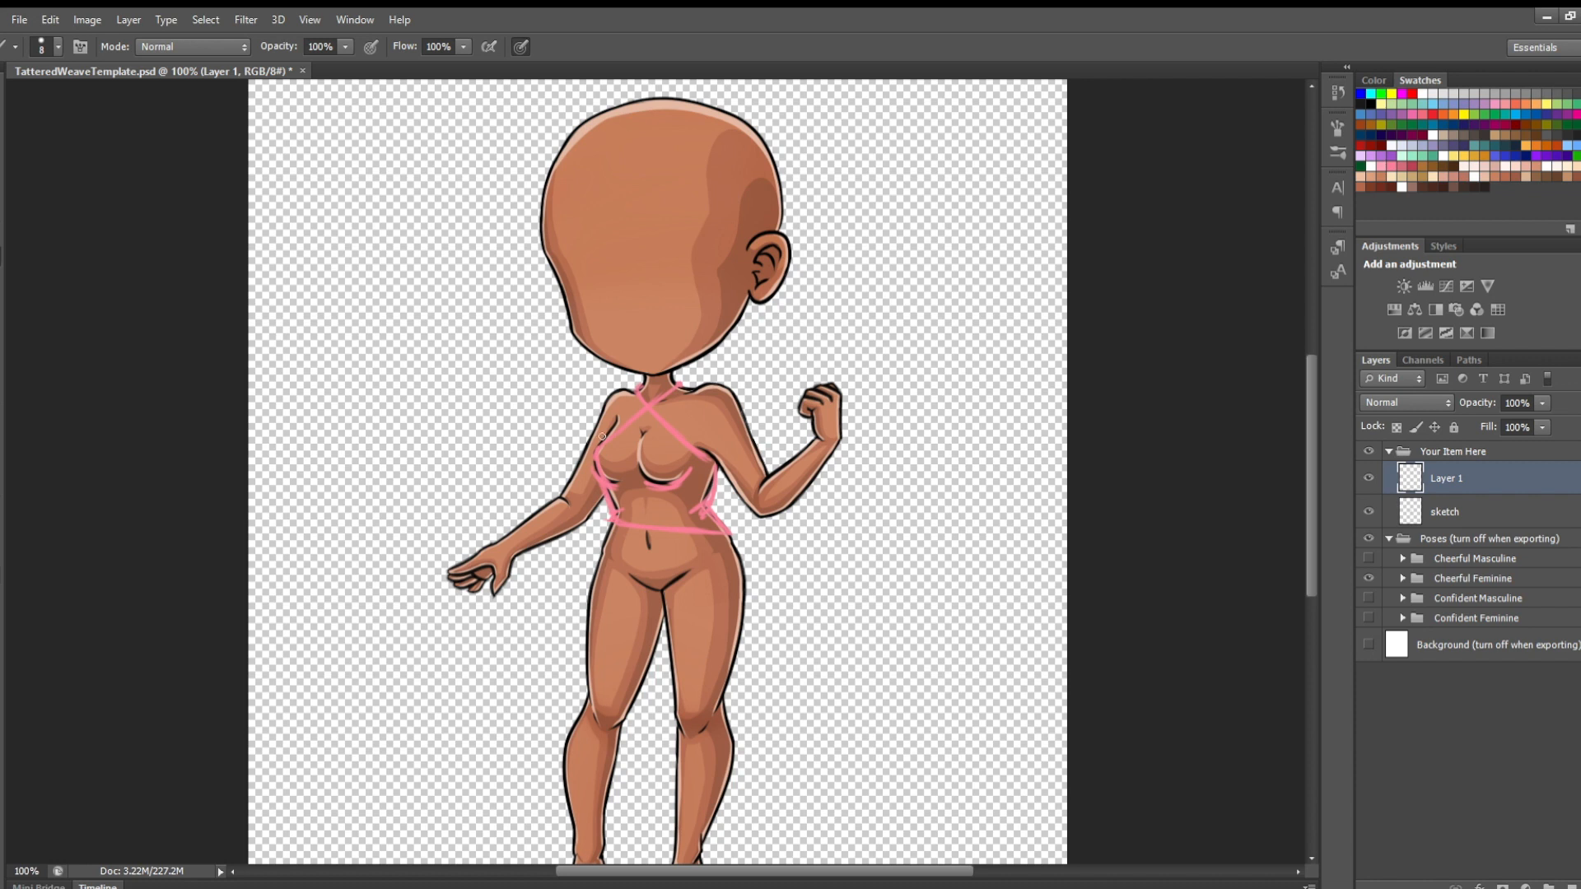
Ink the crossed halter straps in black with a 6 px brush on the new layer, redoing uneven strokes
left_click_drag(610, 427, 651, 393)
key("e")
left_click_drag(651, 394, 617, 424)
key("b")
left_click_drag(650, 403, 600, 448)
key("ctrl+z")
mouse_move(604, 442)
left_mouse_down()
mouse_move(675, 382)
mouse_move(659, 394)
left_mouse_up()
left_click_drag(635, 389, 697, 448)
key("ctrl+z")
left_click_drag(638, 392, 704, 458)
key("ctrl+z")
left_click_drag(637, 392, 711, 461)
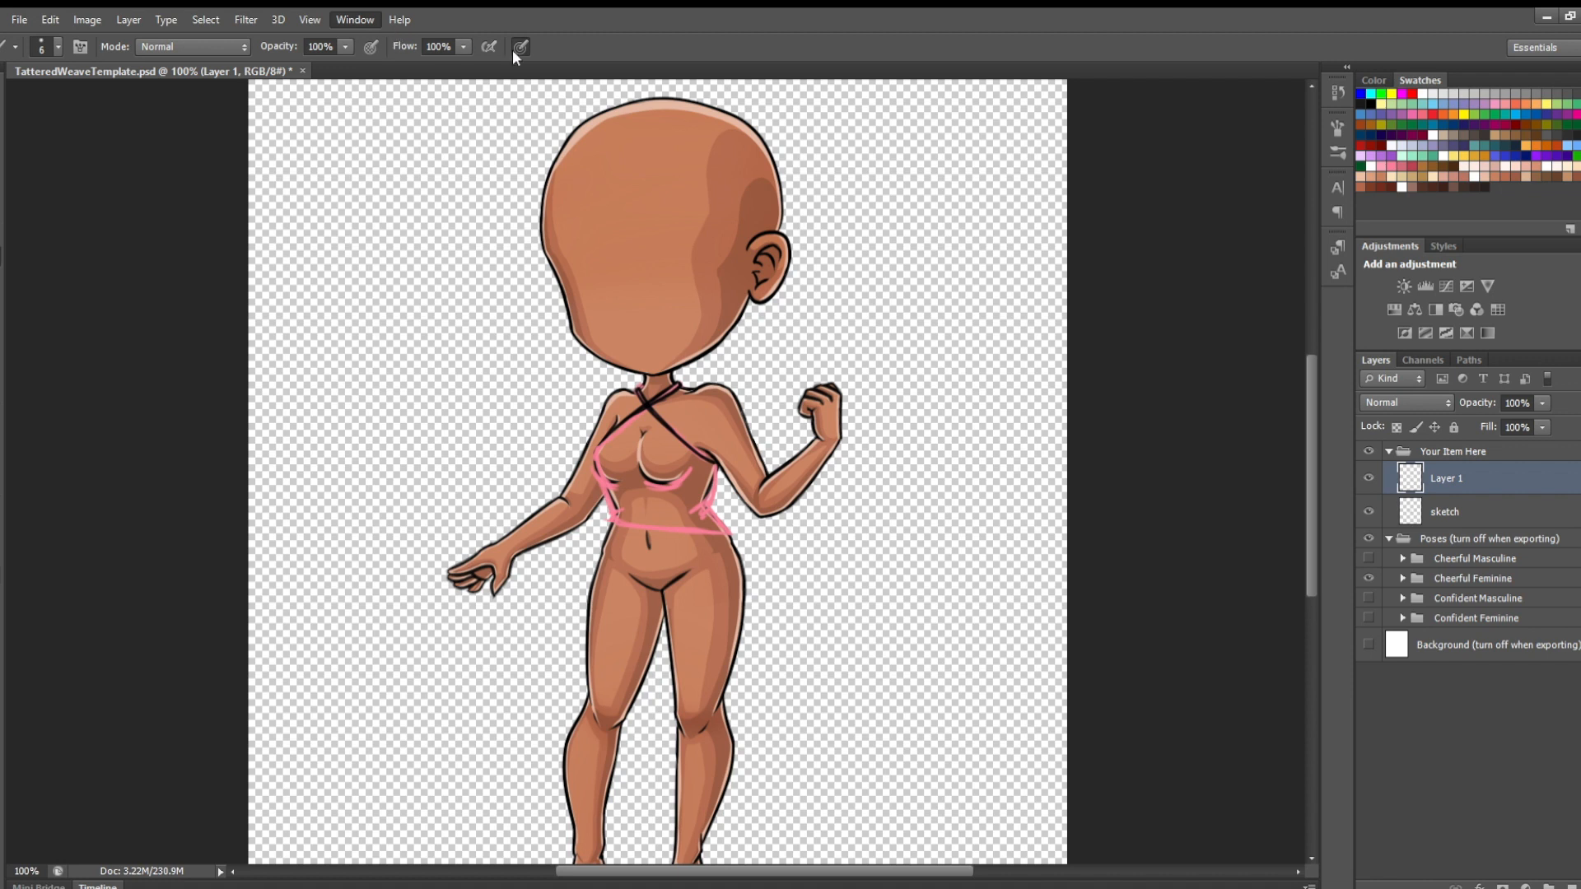
Open a second window of the document side by side, zoom it out to 25%, and narrow it into a small preview
left_click(685, 431)
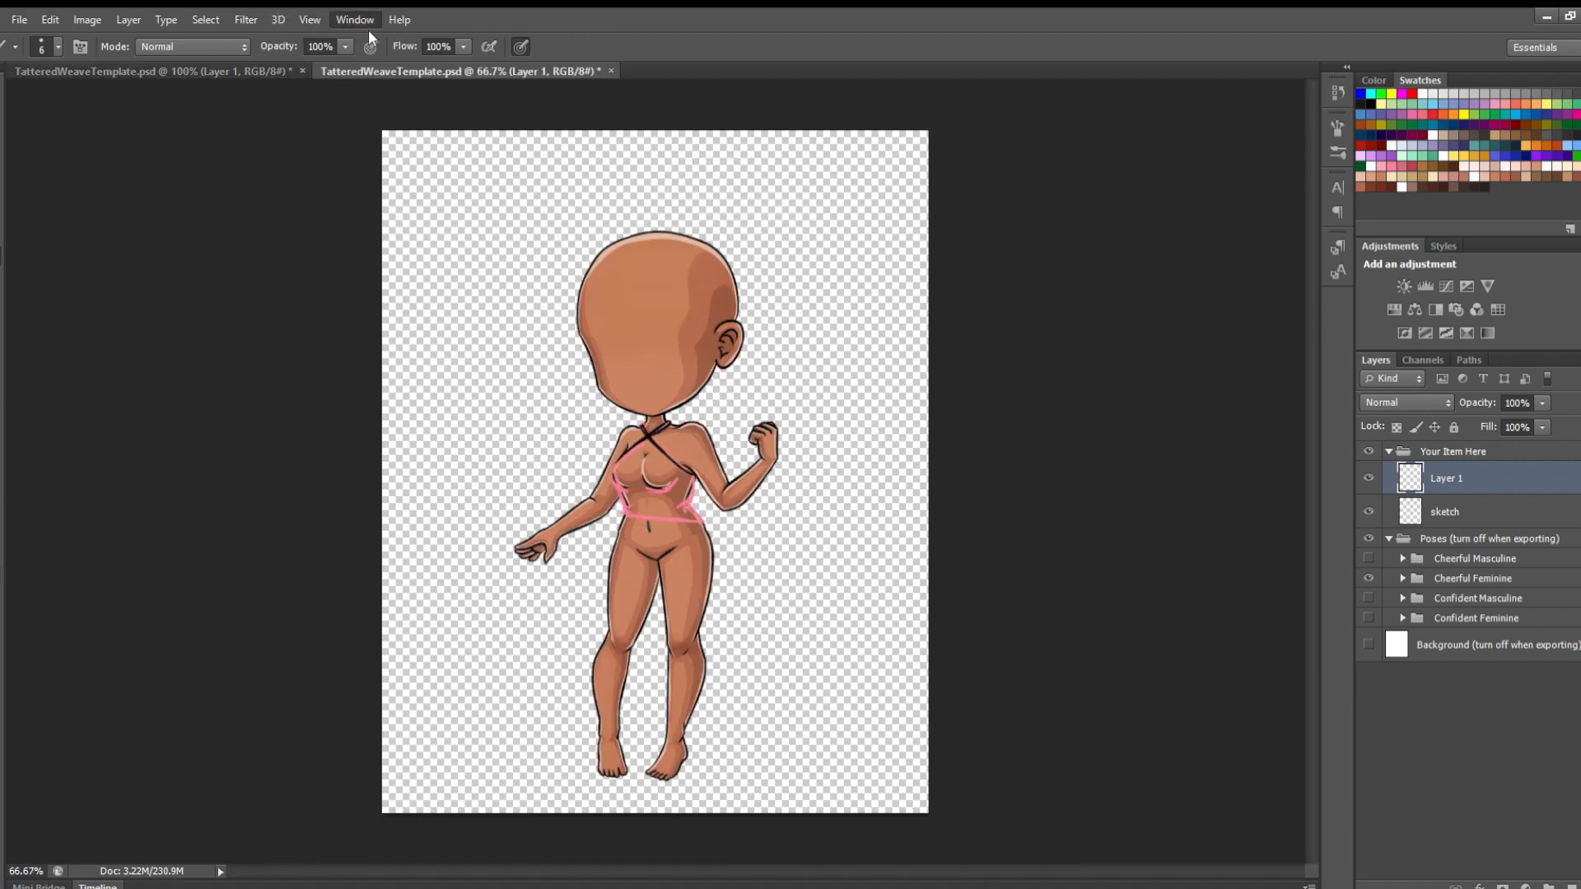
left_click(791, 94)
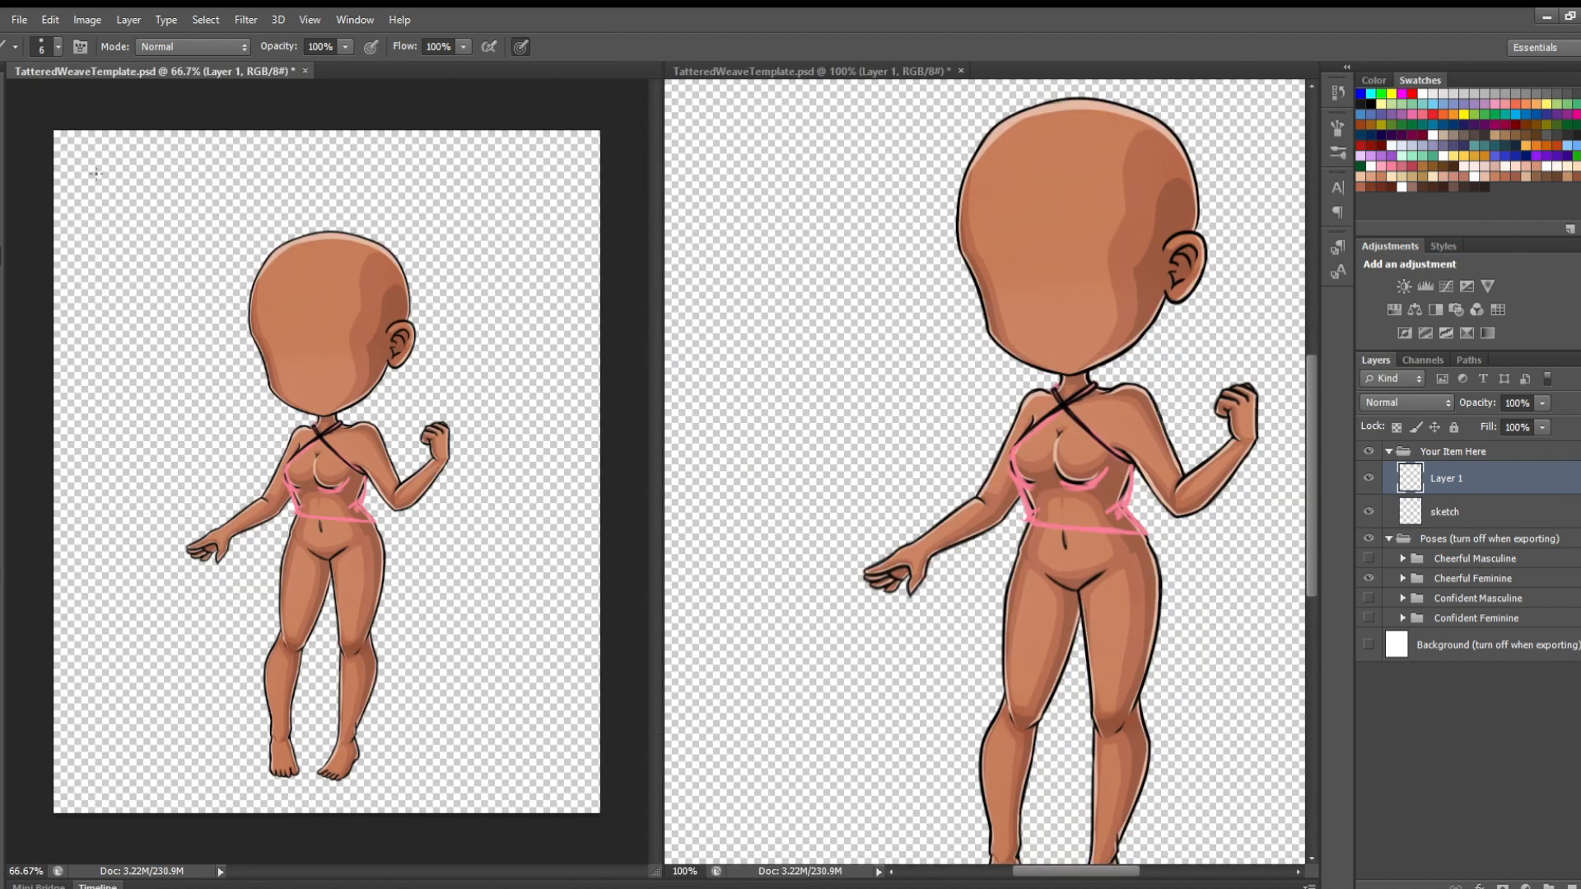
key("z")
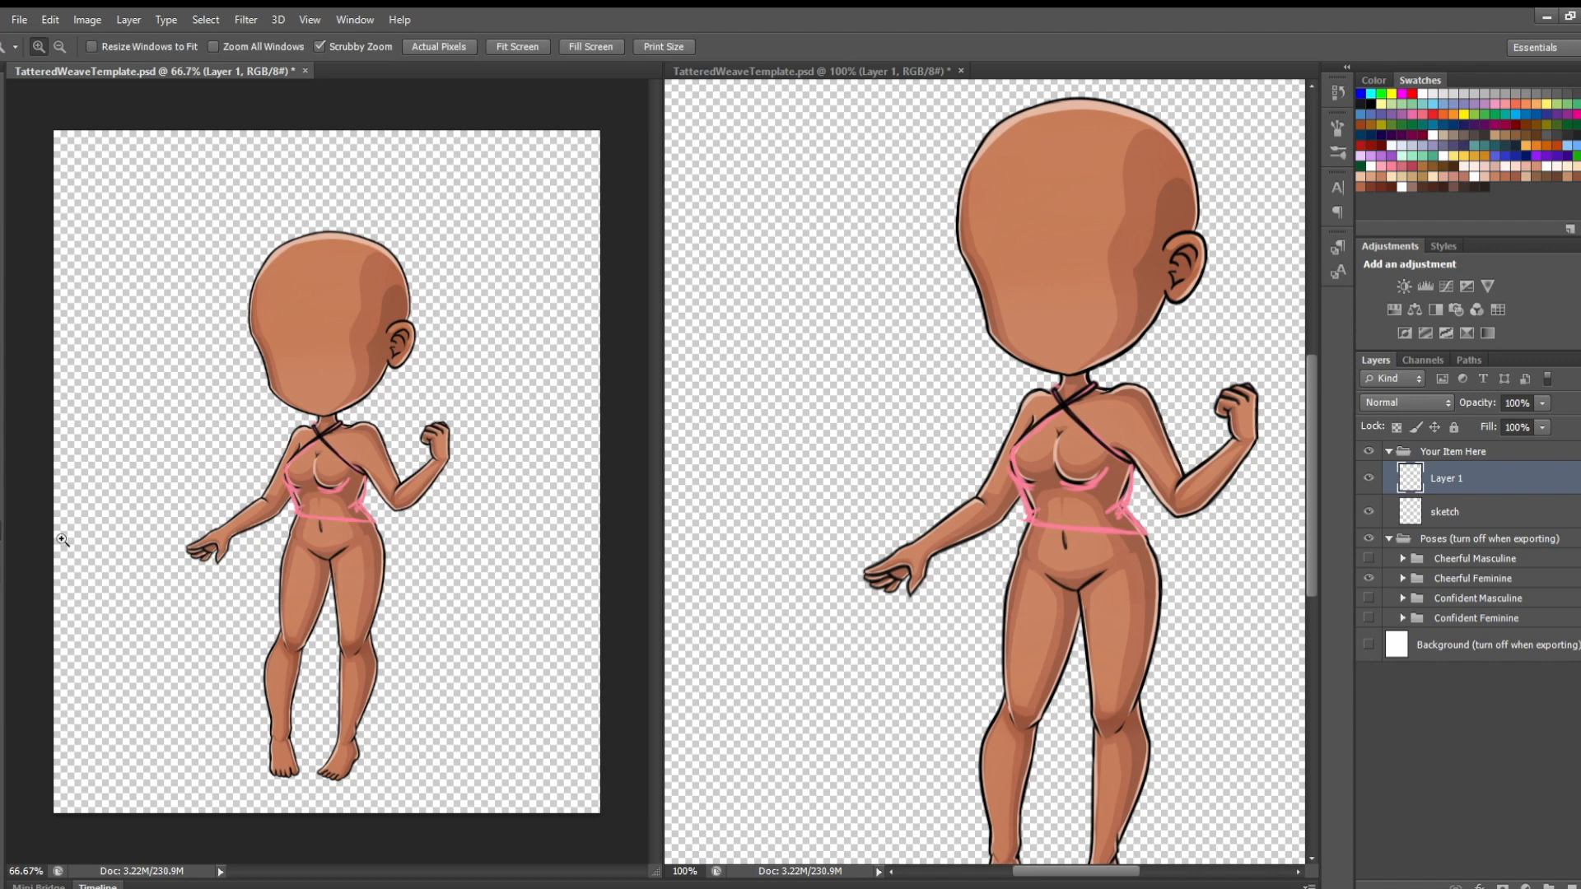
left_click(299, 557)
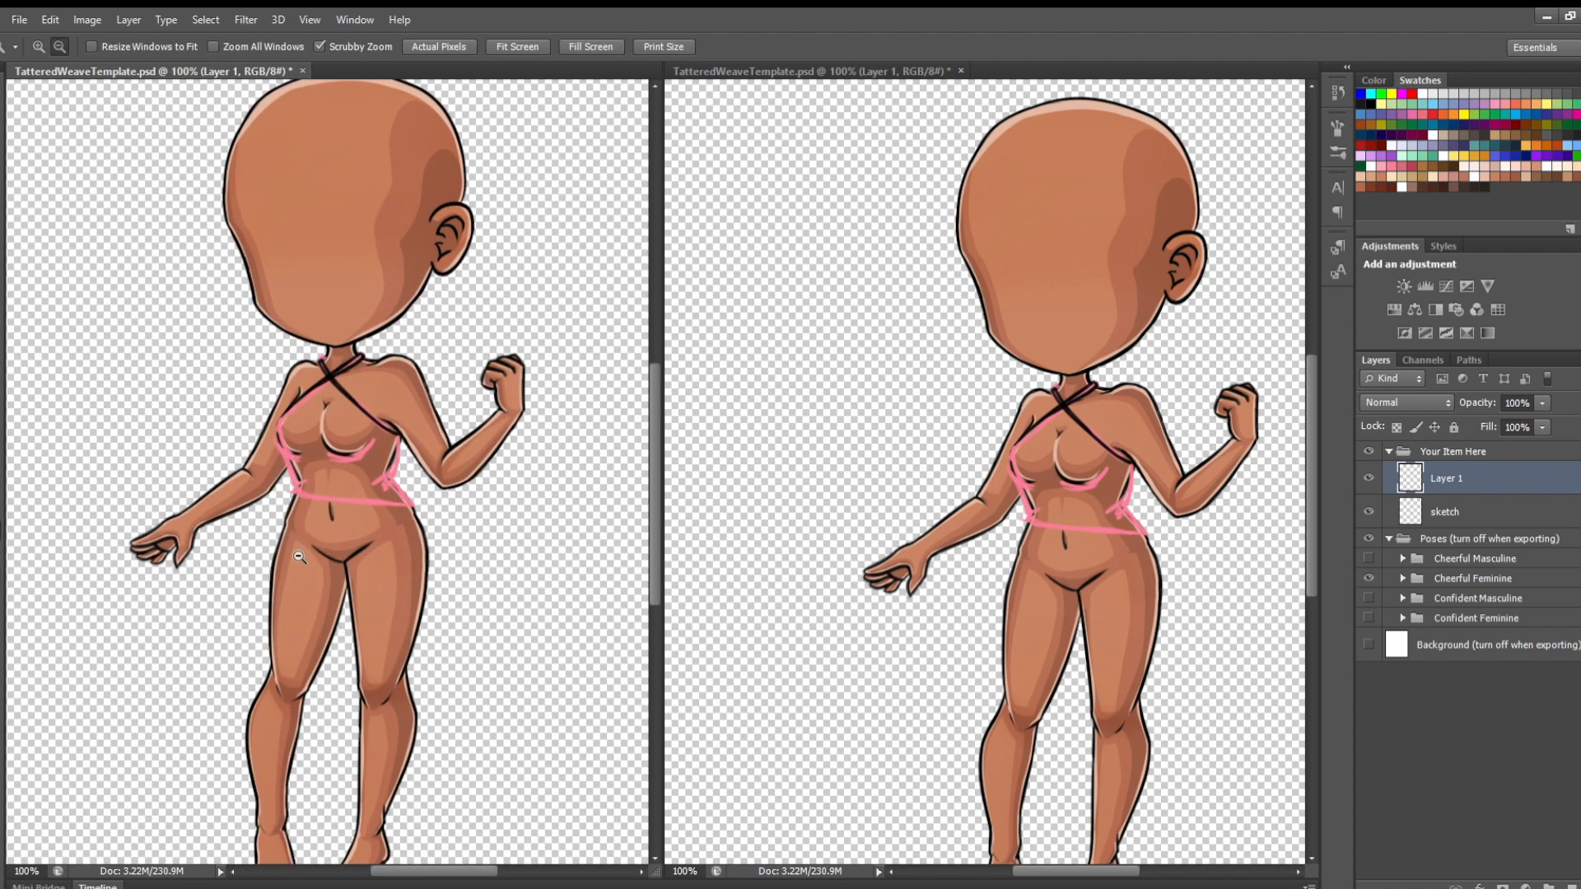
left_click(298, 556, "alt")
left_click(299, 557, "alt")
left_click(299, 557, "alt")
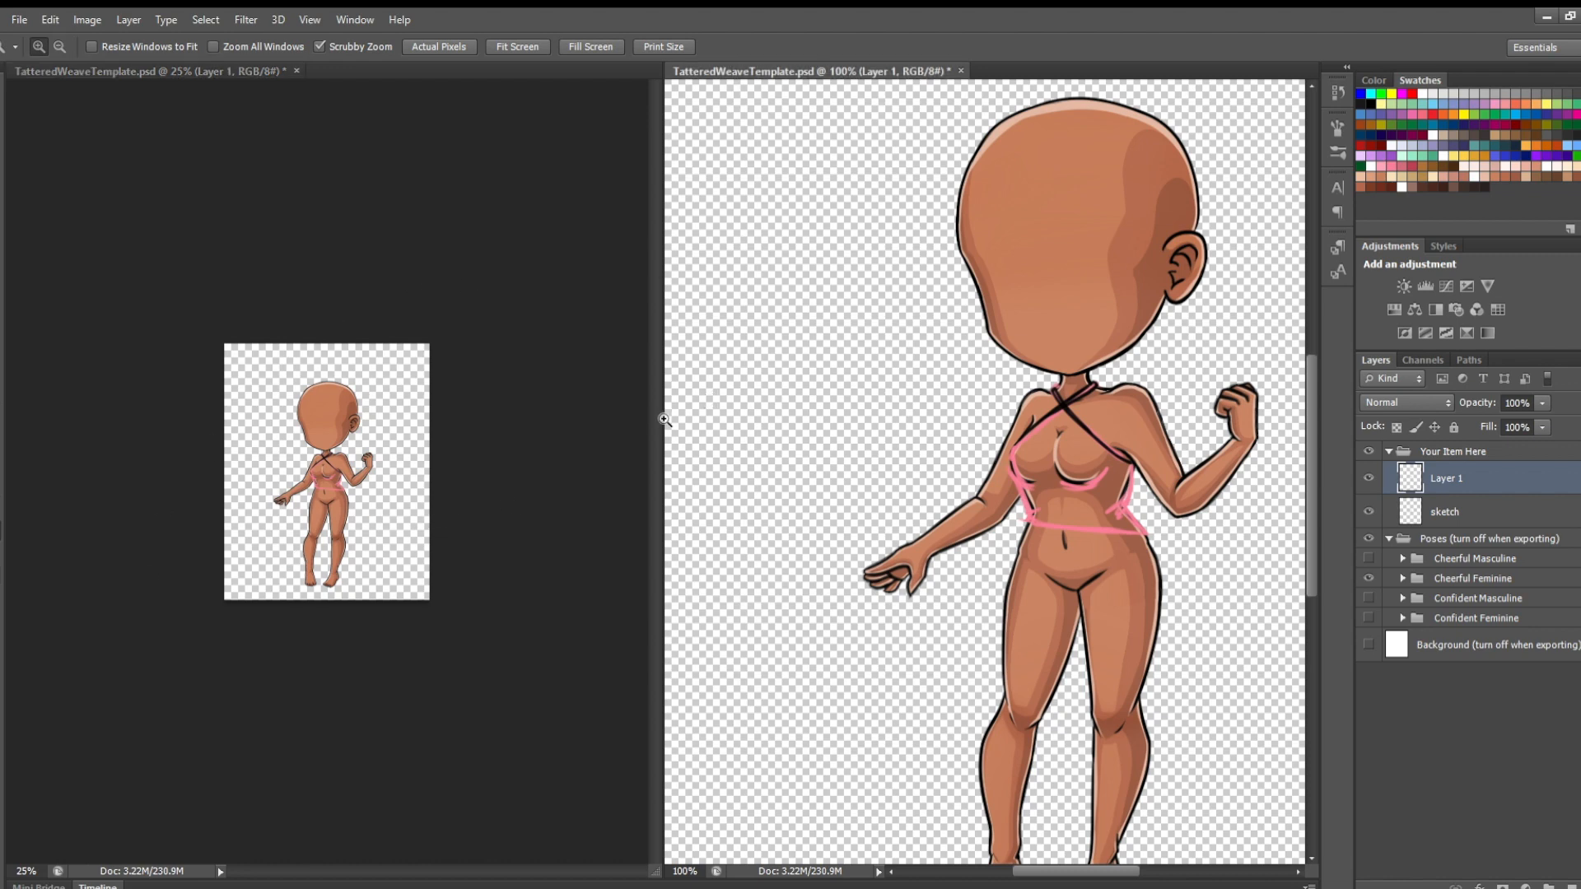
left_click_drag(657, 419, 275, 423)
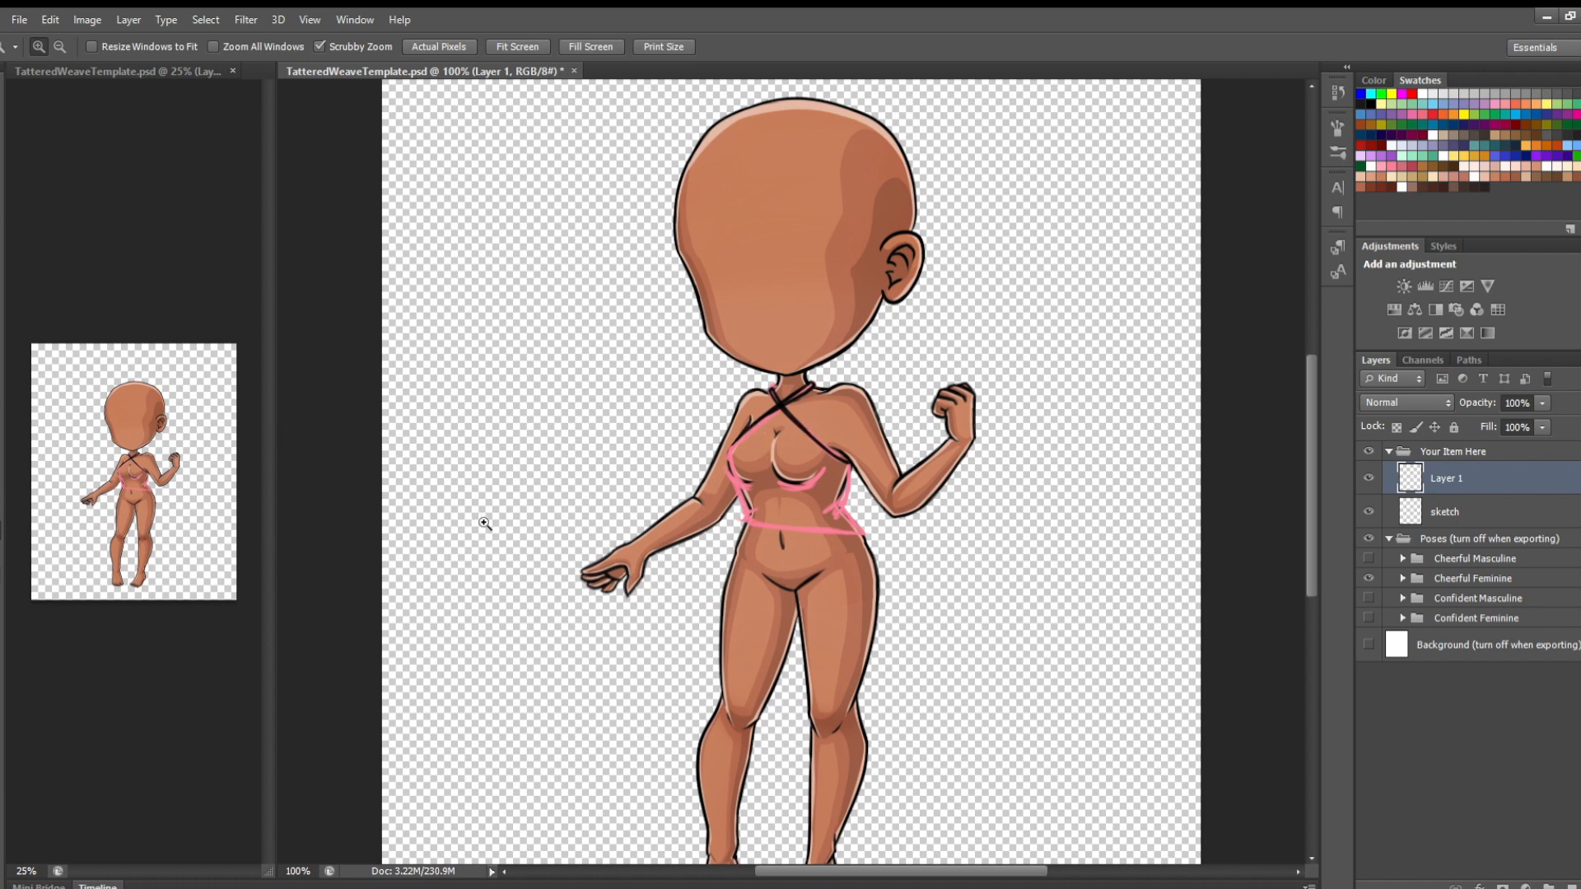
key("b")
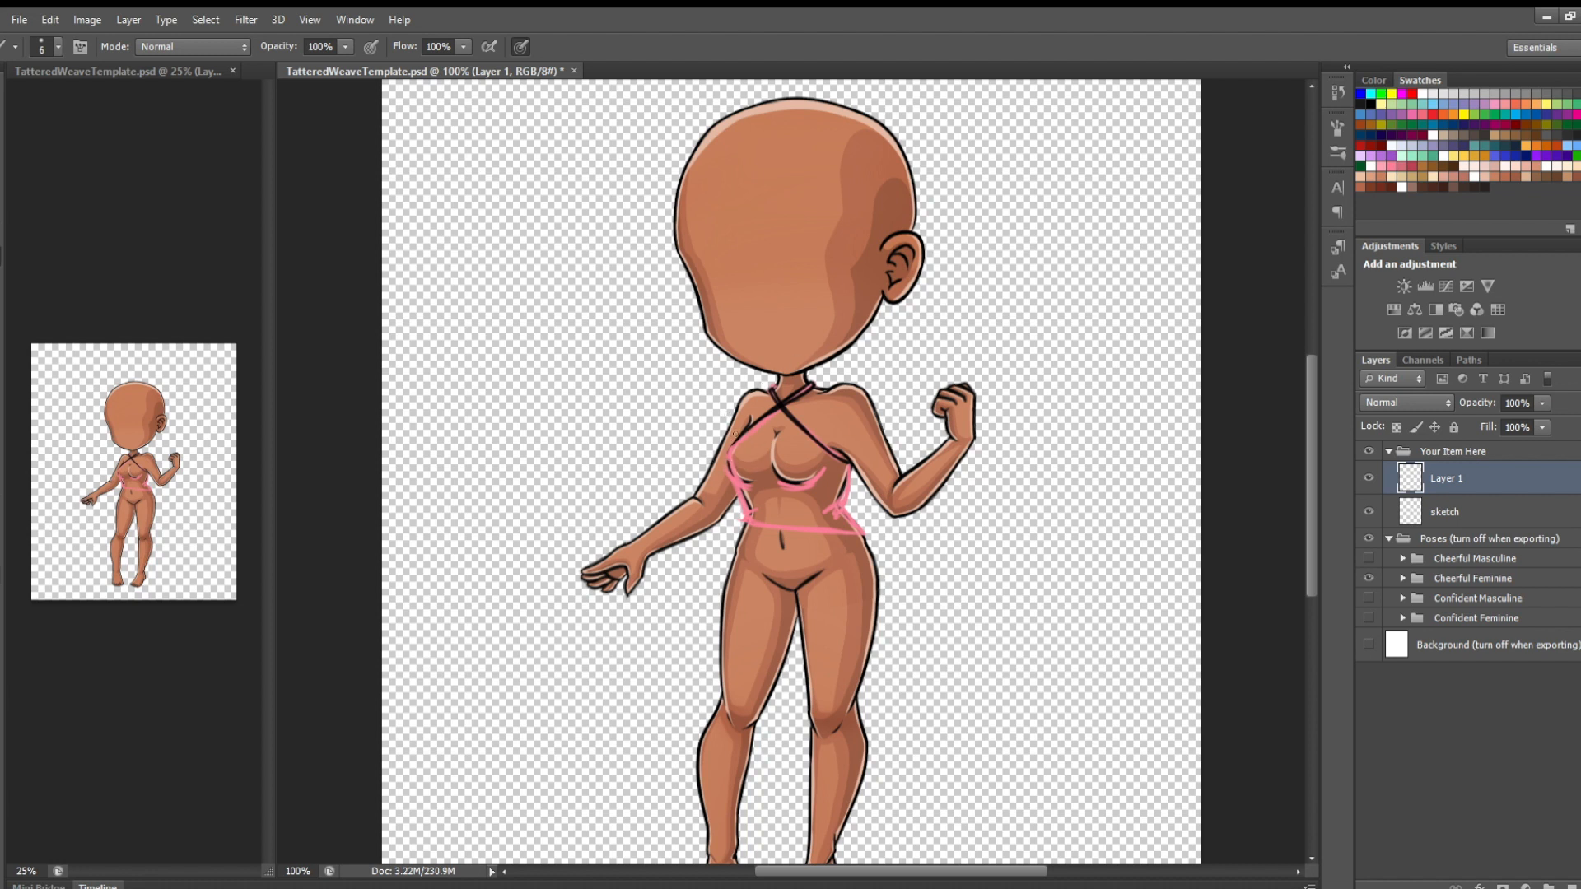
left_click_drag(733, 437, 750, 482)
key("ctrl+z")
Lower the Poses group's opacity to 55% and show the white Background layer
left_click(1472, 542)
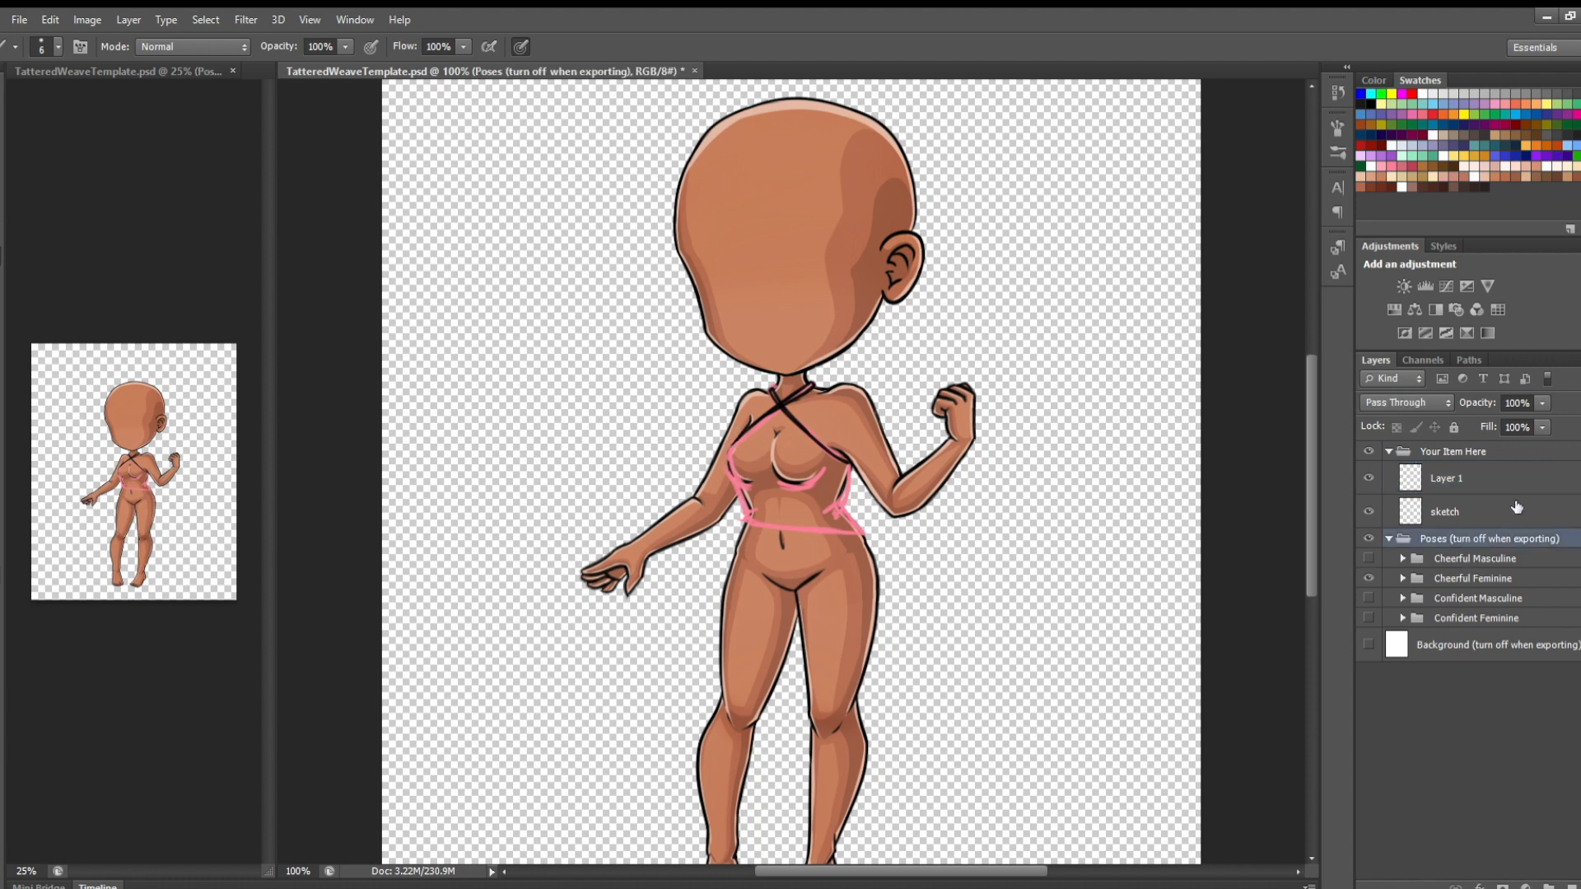
left_click_drag(1512, 412, 1494, 418)
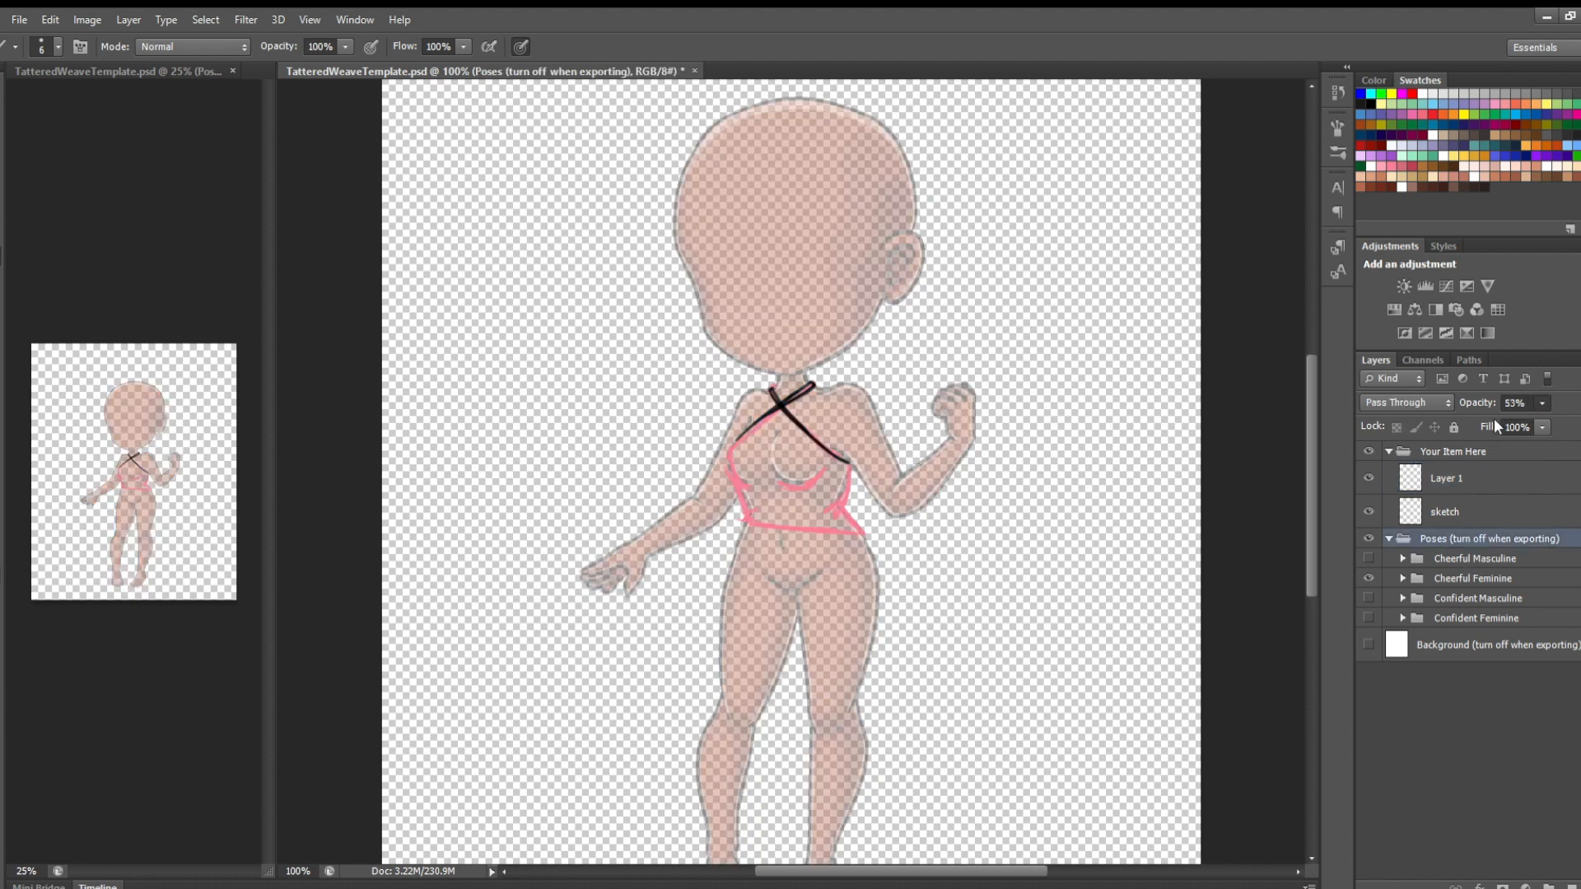
left_click(1369, 644)
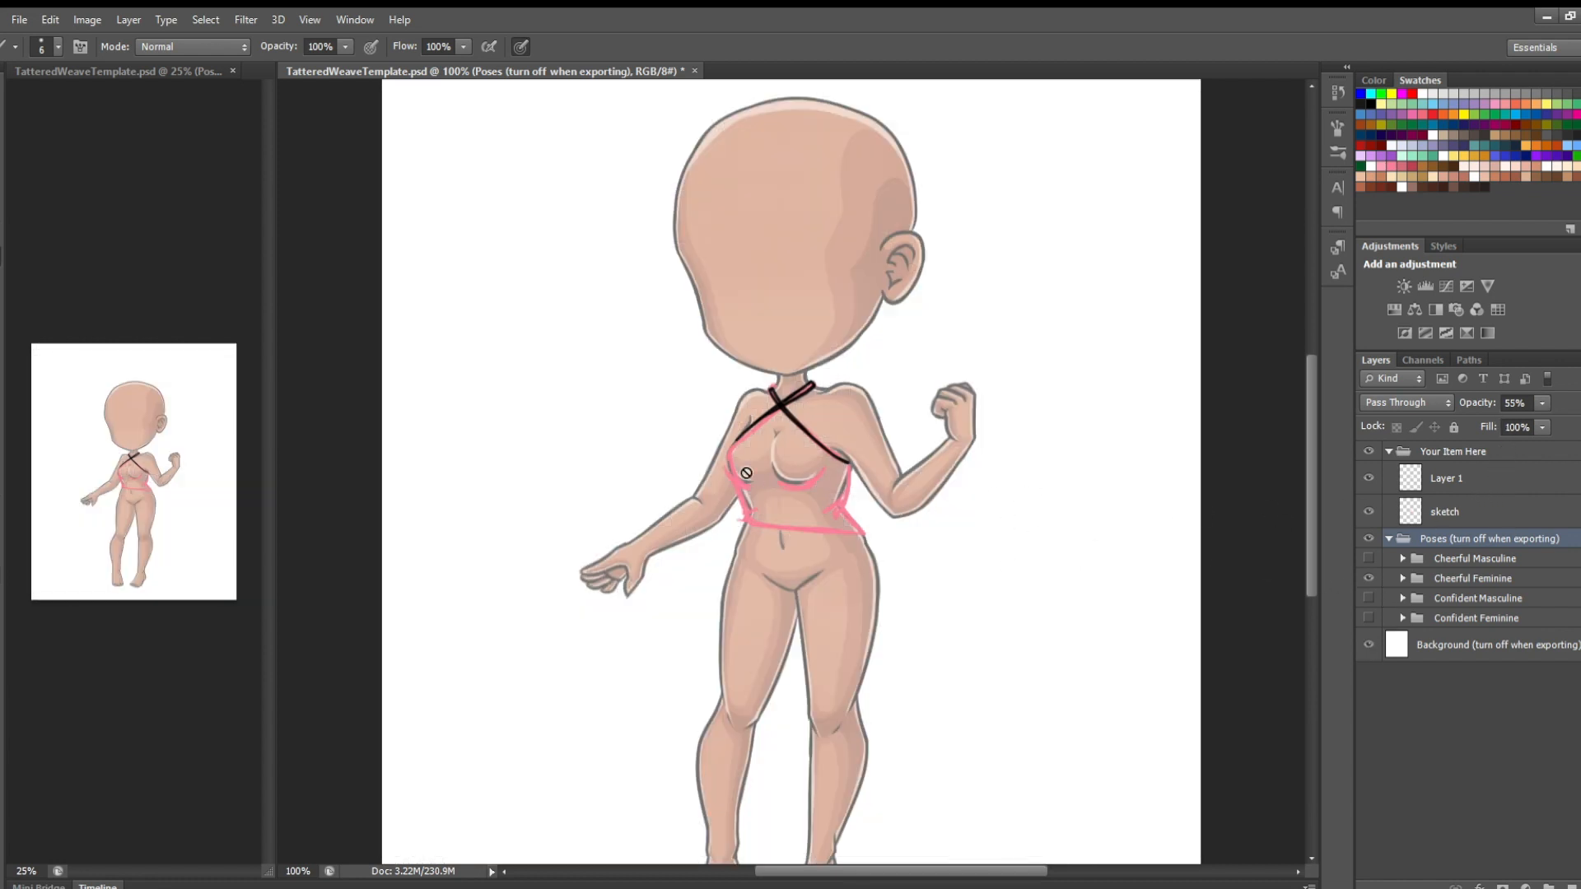
left_click(1471, 491)
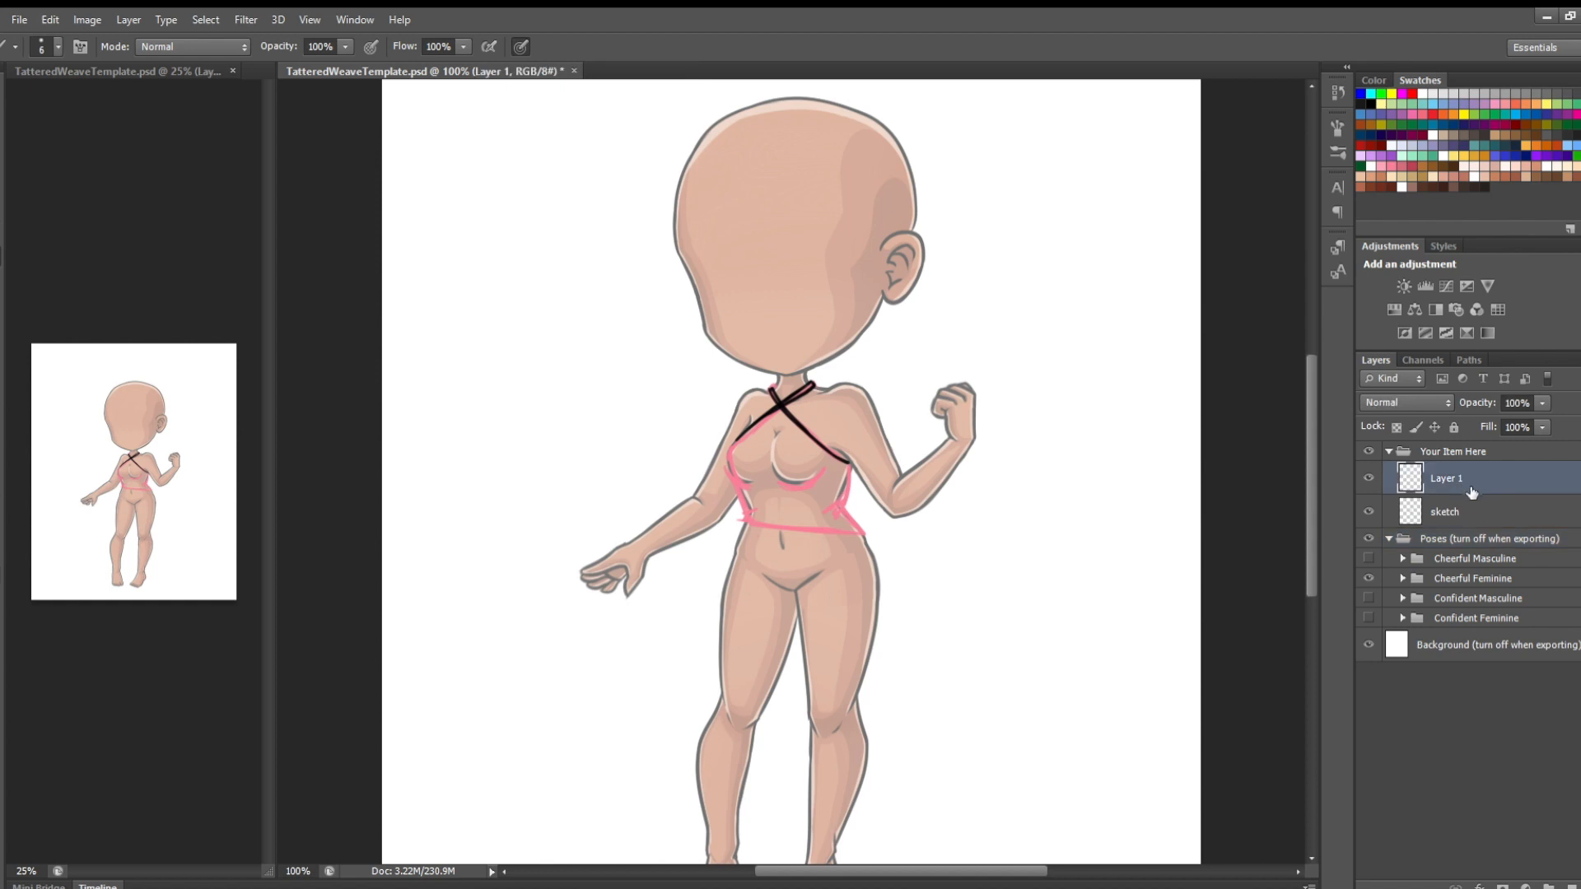
left_click_drag(735, 436, 734, 466)
key("ctrl+z")
left_click(740, 439, "ctrl")
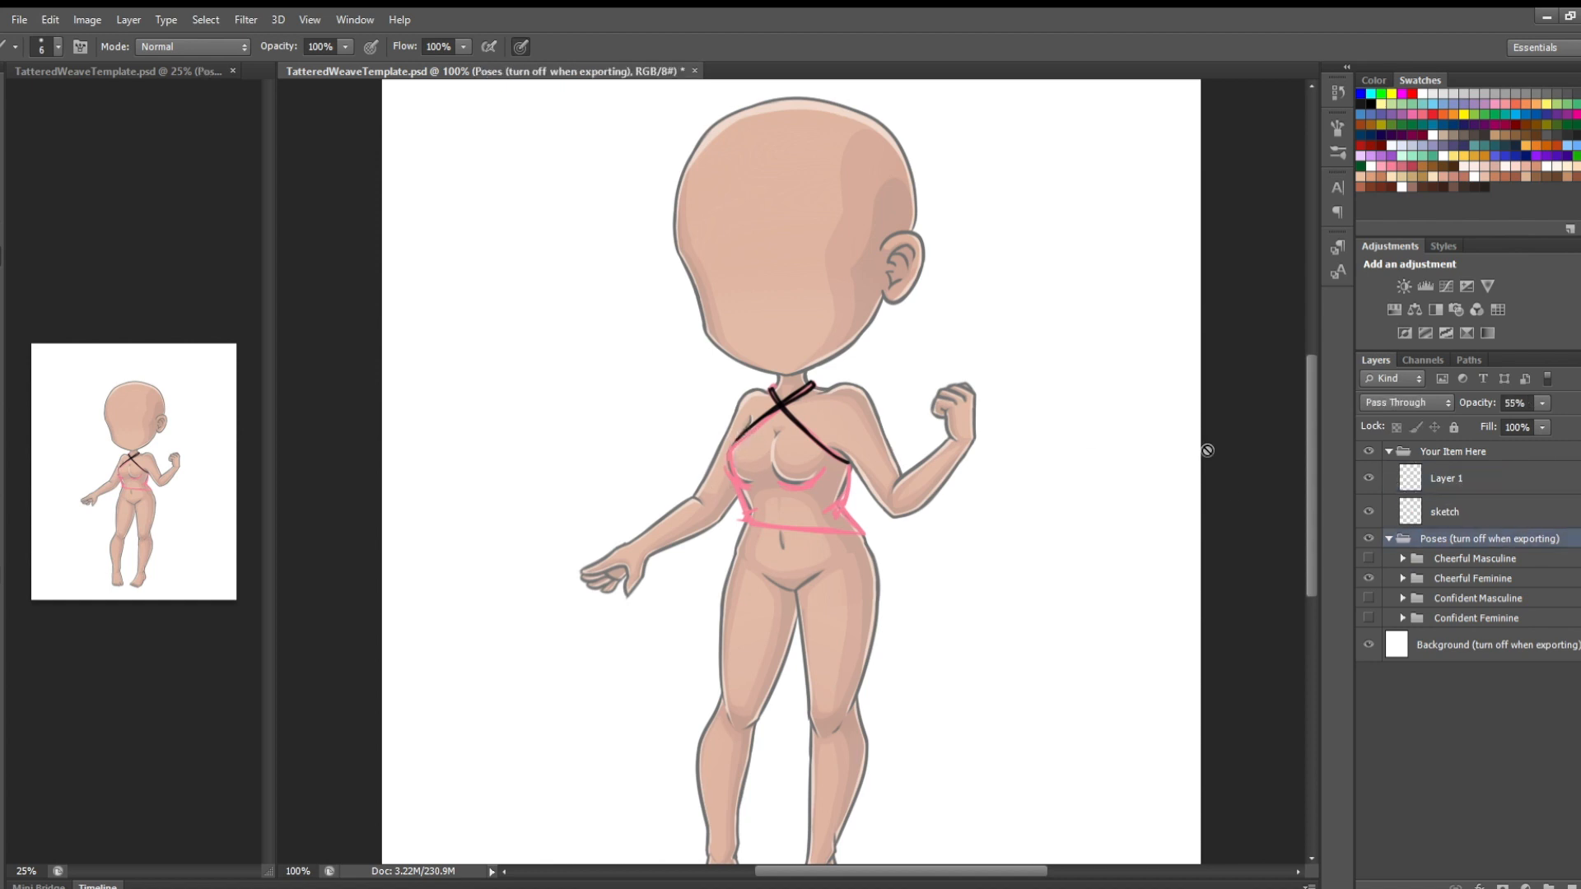
On Layer 1, ink the left side of the top in black from the strap down to the waist
left_click(1456, 482)
key("e")
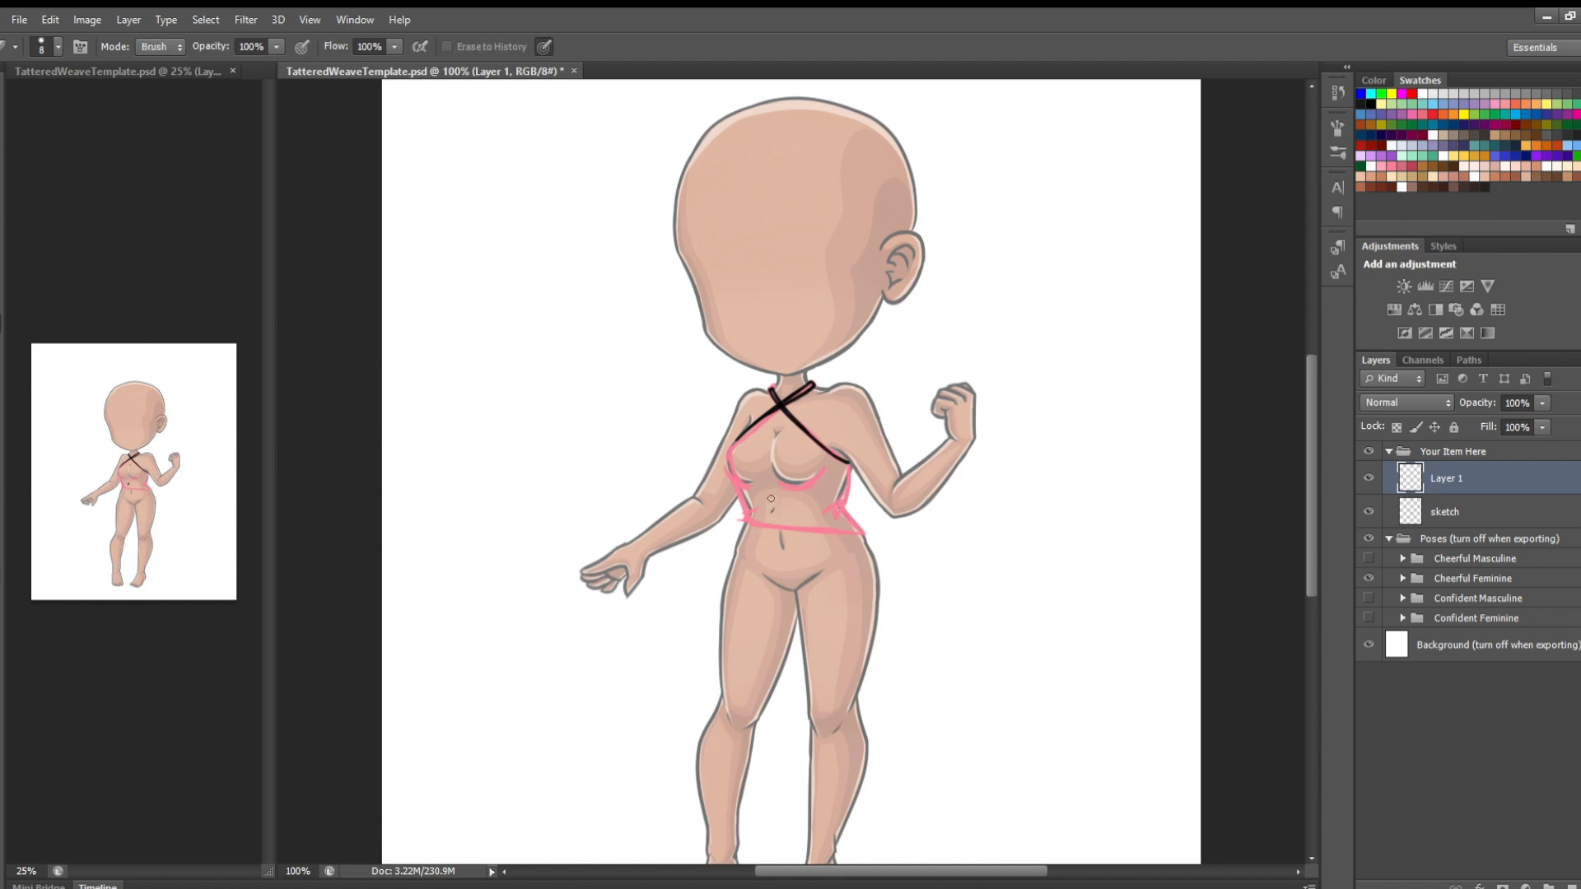
key("b")
mouse_move(737, 436)
left_mouse_down()
mouse_move(725, 467)
mouse_move(739, 478)
mouse_move(734, 431)
mouse_move(725, 476)
mouse_move(728, 441)
mouse_move(744, 485)
left_mouse_up()
key("ctrl+z")
key("ctrl+z")
key("ctrl+z")
key("e")
key("b")
Ink short black fold lines across the top under the bust, undoing the unwanted strokes
mouse_move(746, 514)
left_mouse_down()
mouse_move(738, 483)
mouse_move(827, 472)
left_mouse_up()
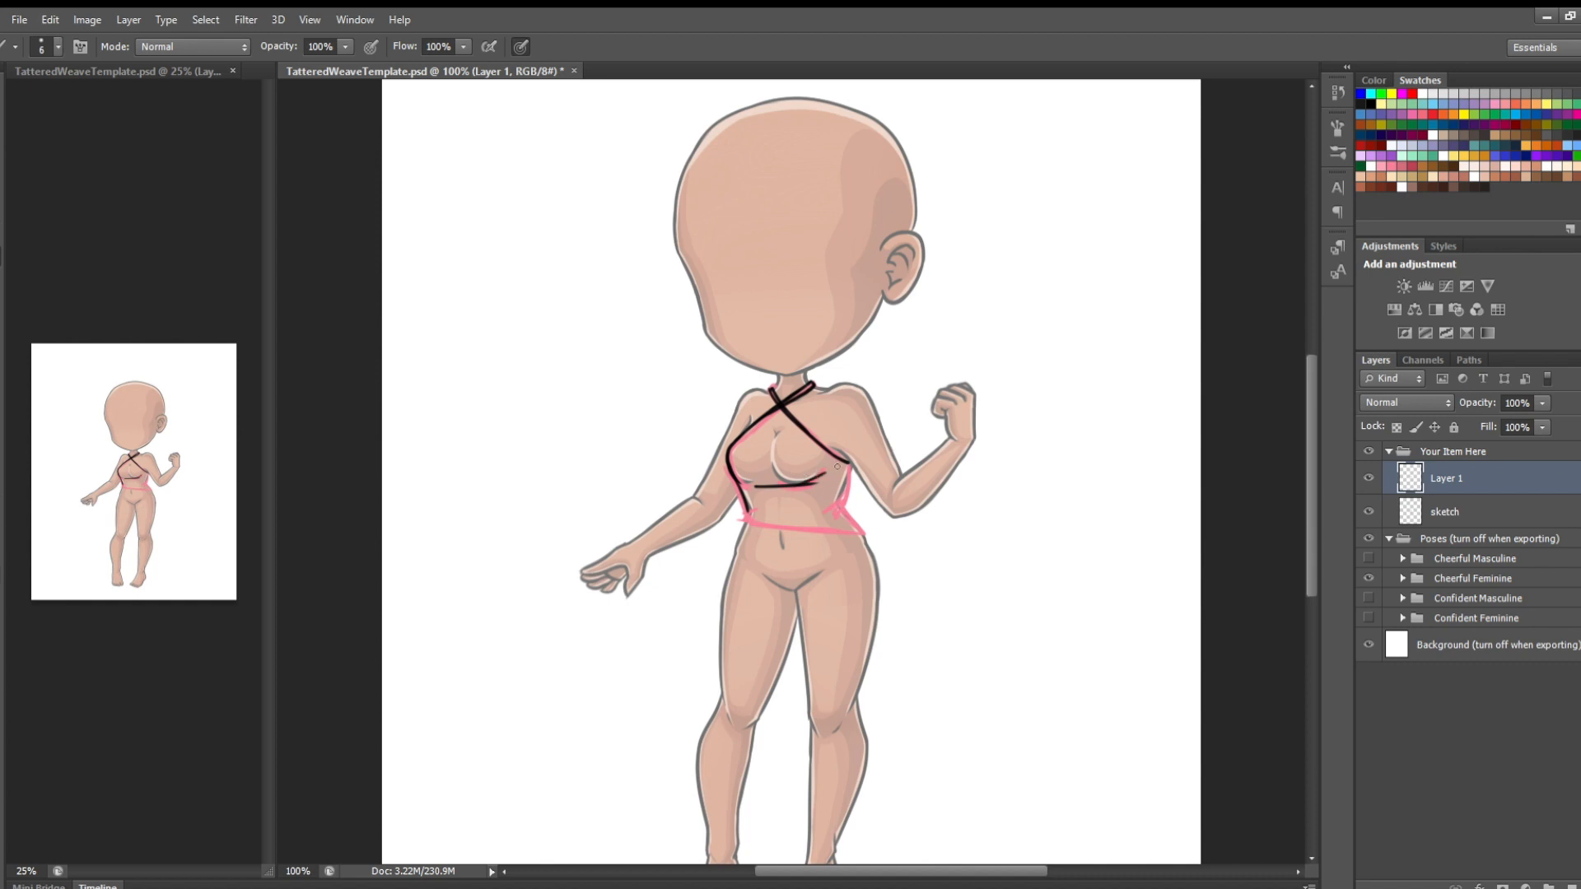
key("ctrl+alt+z")
key("ctrl+alt+z")
mouse_move(757, 477)
left_mouse_down()
mouse_move(818, 481)
mouse_move(808, 464)
mouse_move(844, 497)
left_mouse_up()
key("ctrl+z")
key("ctrl+z")
key("ctrl+z")
Ink the right side of the top down to the hem corner and extend the left side line to the hem
left_click_drag(847, 462, 845, 498)
key("ctrl+z")
key("e")
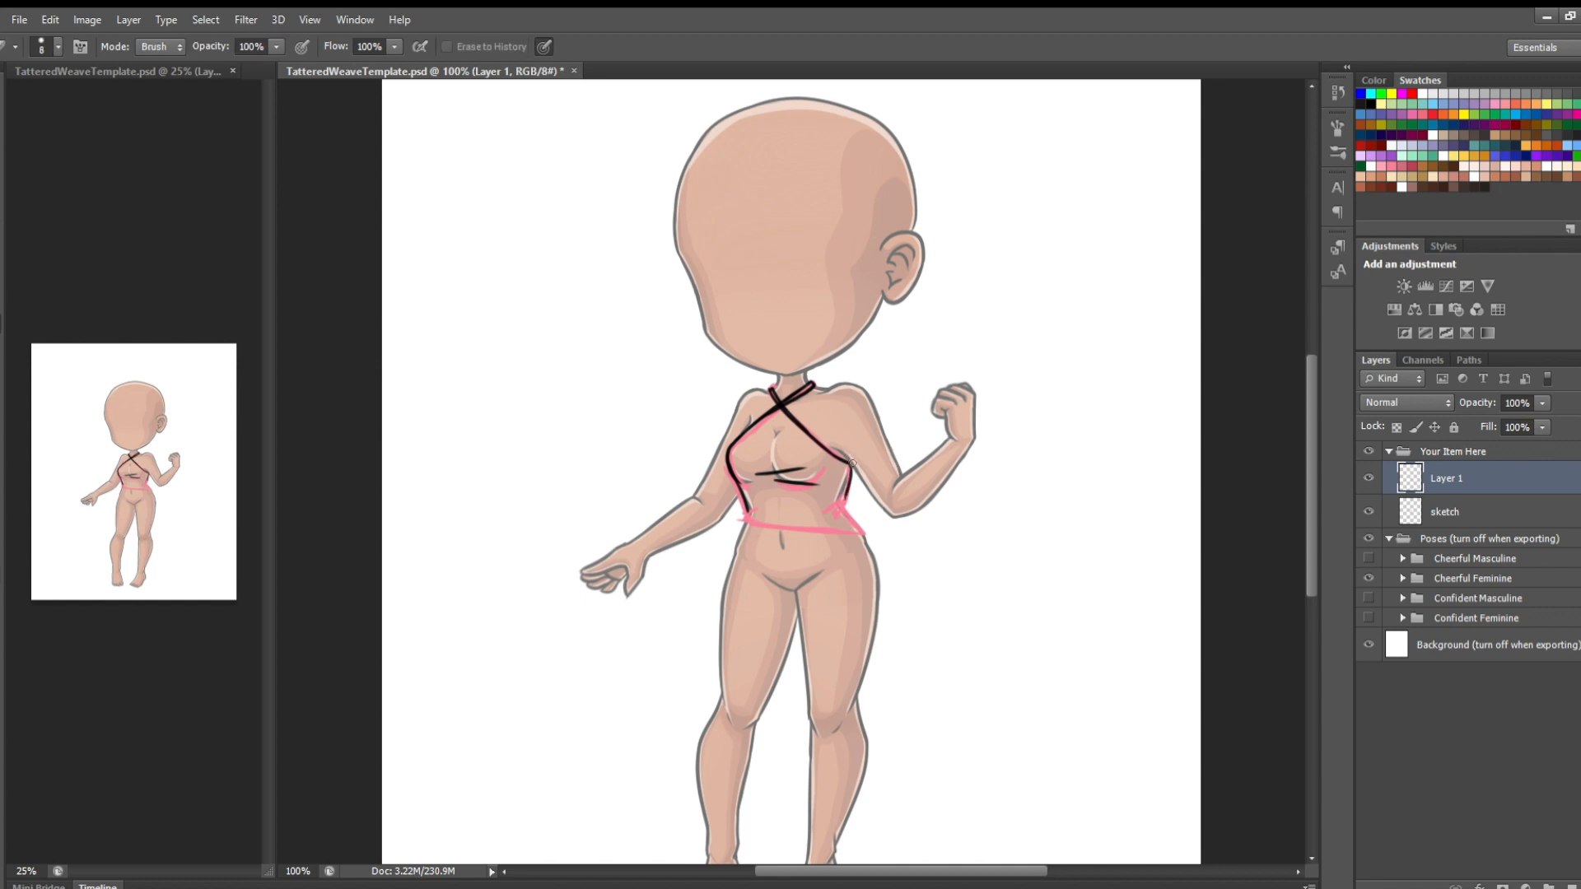
key("b")
mouse_move(841, 494)
left_mouse_down()
mouse_move(835, 517)
mouse_move(842, 504)
mouse_move(865, 534)
left_mouse_up()
left_click_drag(748, 505, 744, 517)
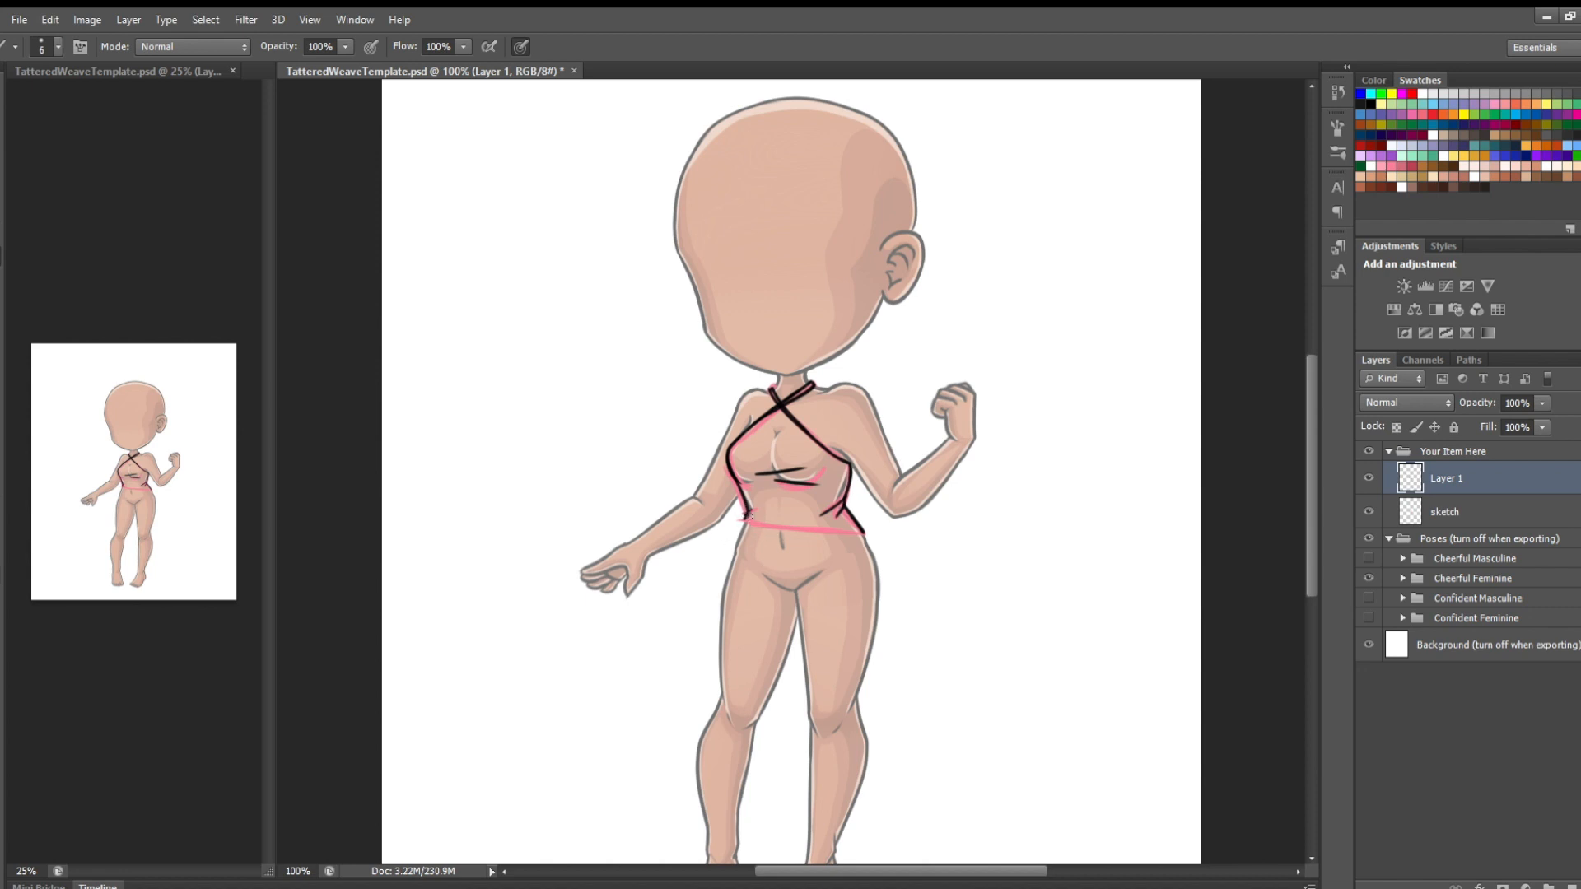
Ink the top's bottom hem in black between the two side lines and erase the overshoot at its right corner
left_click_drag(739, 515, 846, 541)
key("ctrl+z")
left_click_drag(742, 516, 851, 531)
key("e")
left_click_drag(872, 534, 877, 547)
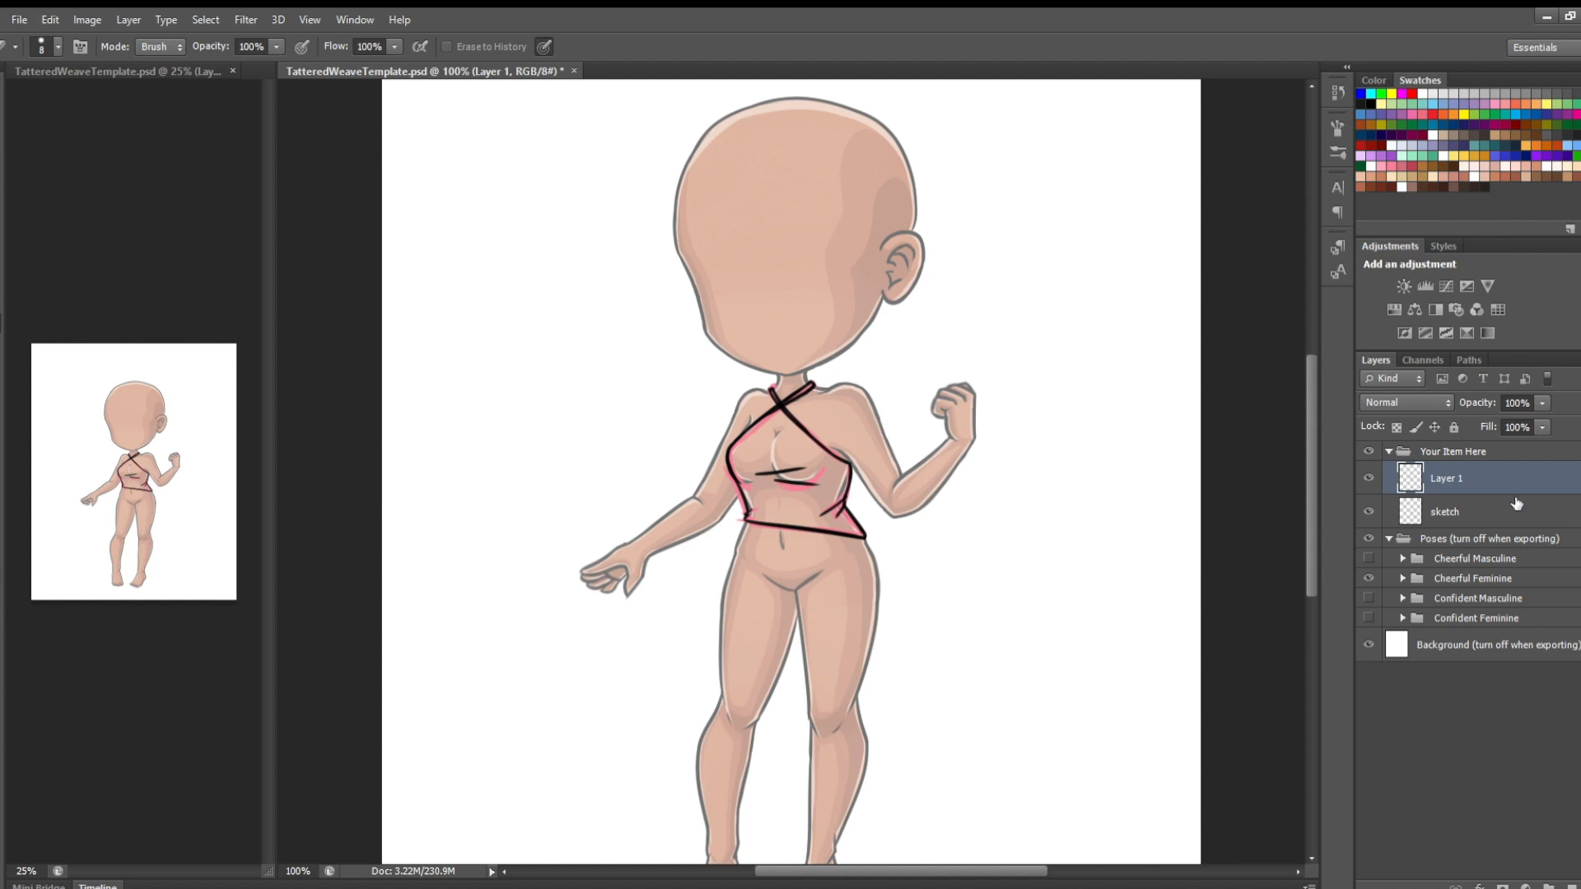
Hide the sketch layer, check the line art without the Poses group, and touch up the fold at the right side of the waist
left_click(1369, 511)
left_click(1367, 538)
left_click(1364, 537)
key("b")
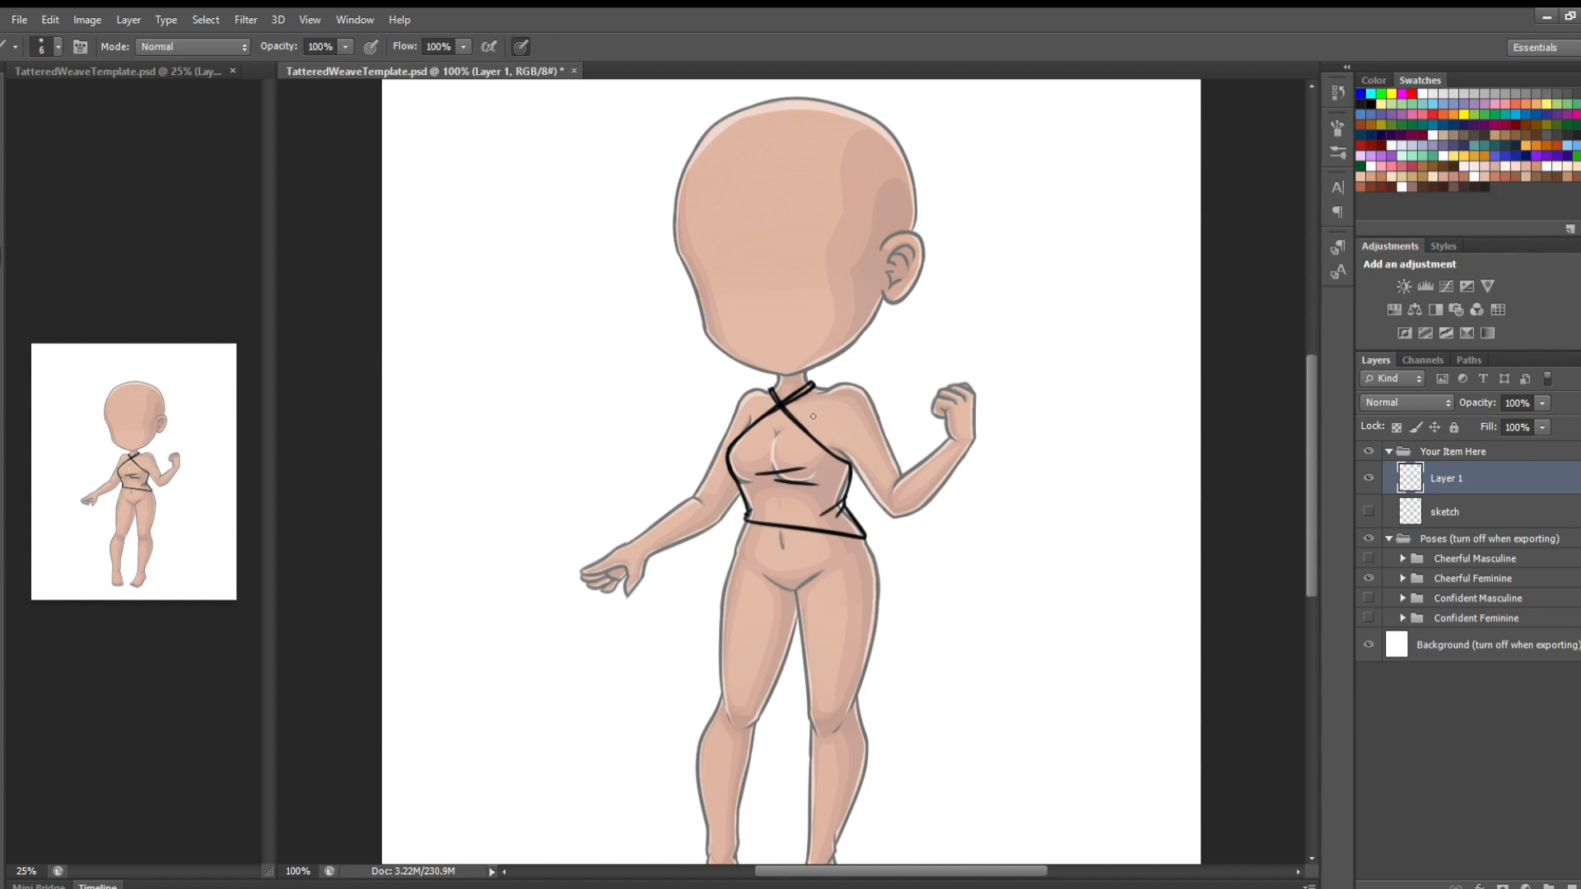
left_click_drag(836, 498, 846, 487)
Erase and redraw the left strap end in black where it meets the neck
key("e")
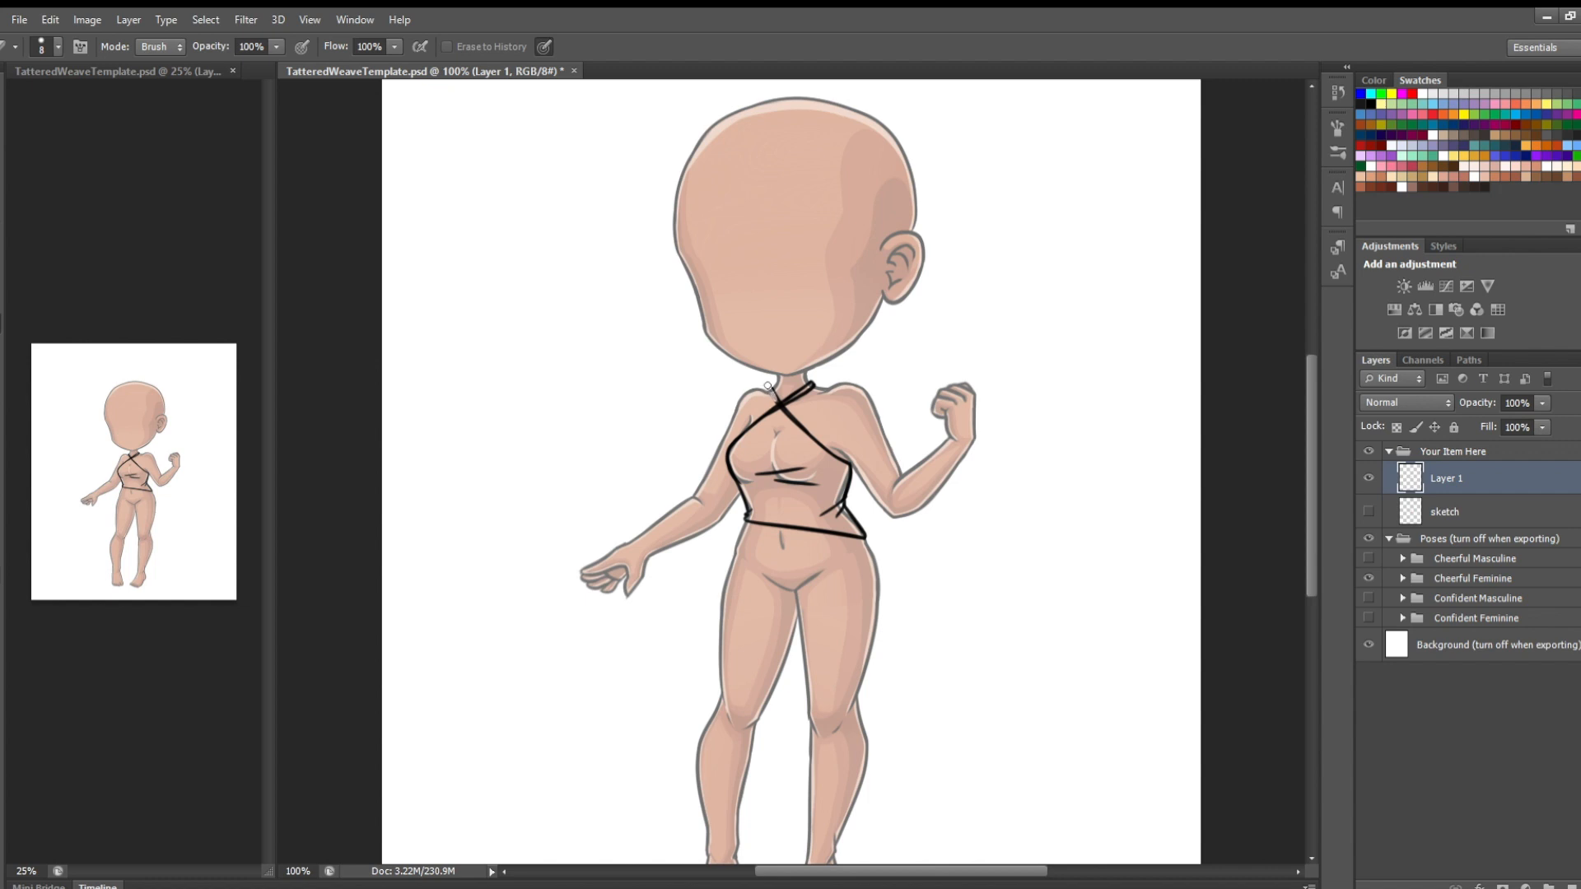
key("b")
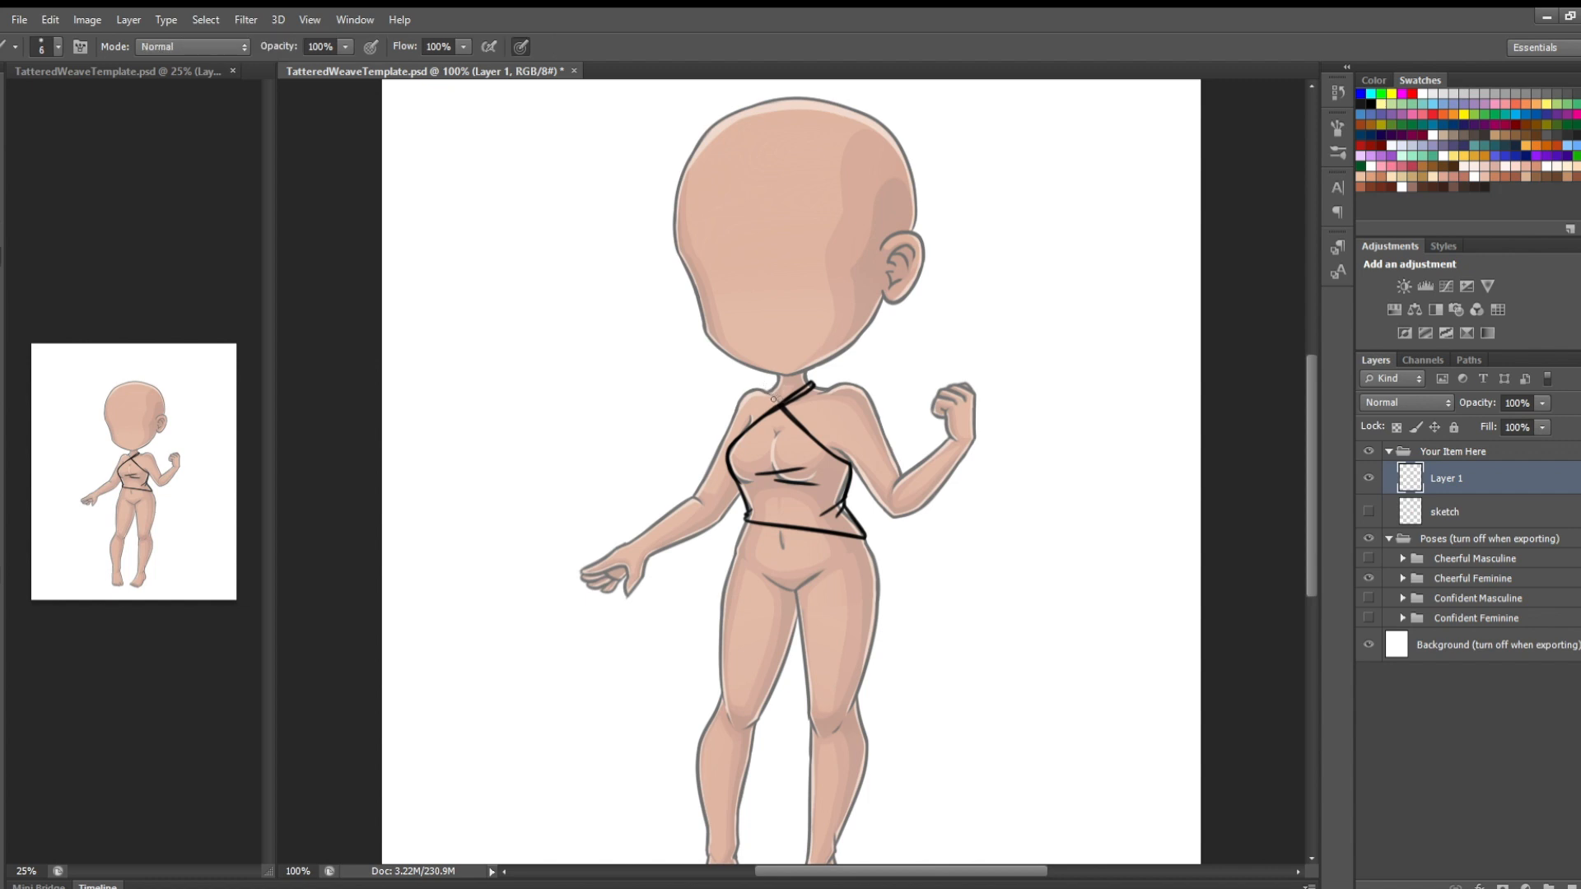
left_click_drag(772, 389, 783, 398)
left_click_drag(774, 386, 773, 400)
key("e")
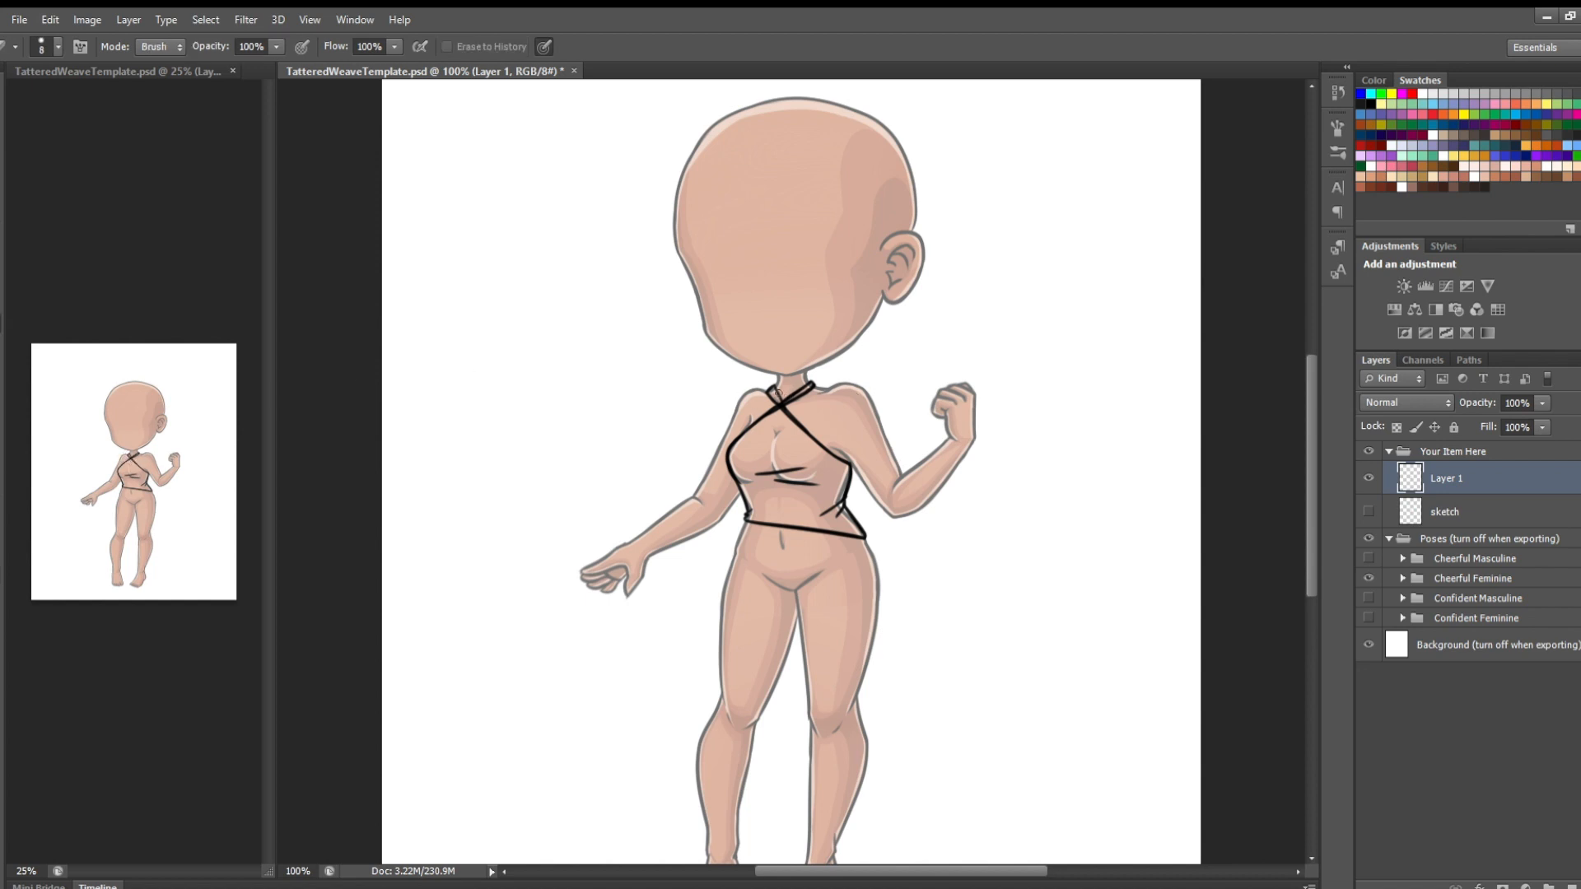
Thin the right strap end at the neck with the eraser, redraw its edge in black and clean it up
left_click_drag(786, 401, 808, 375)
key("b")
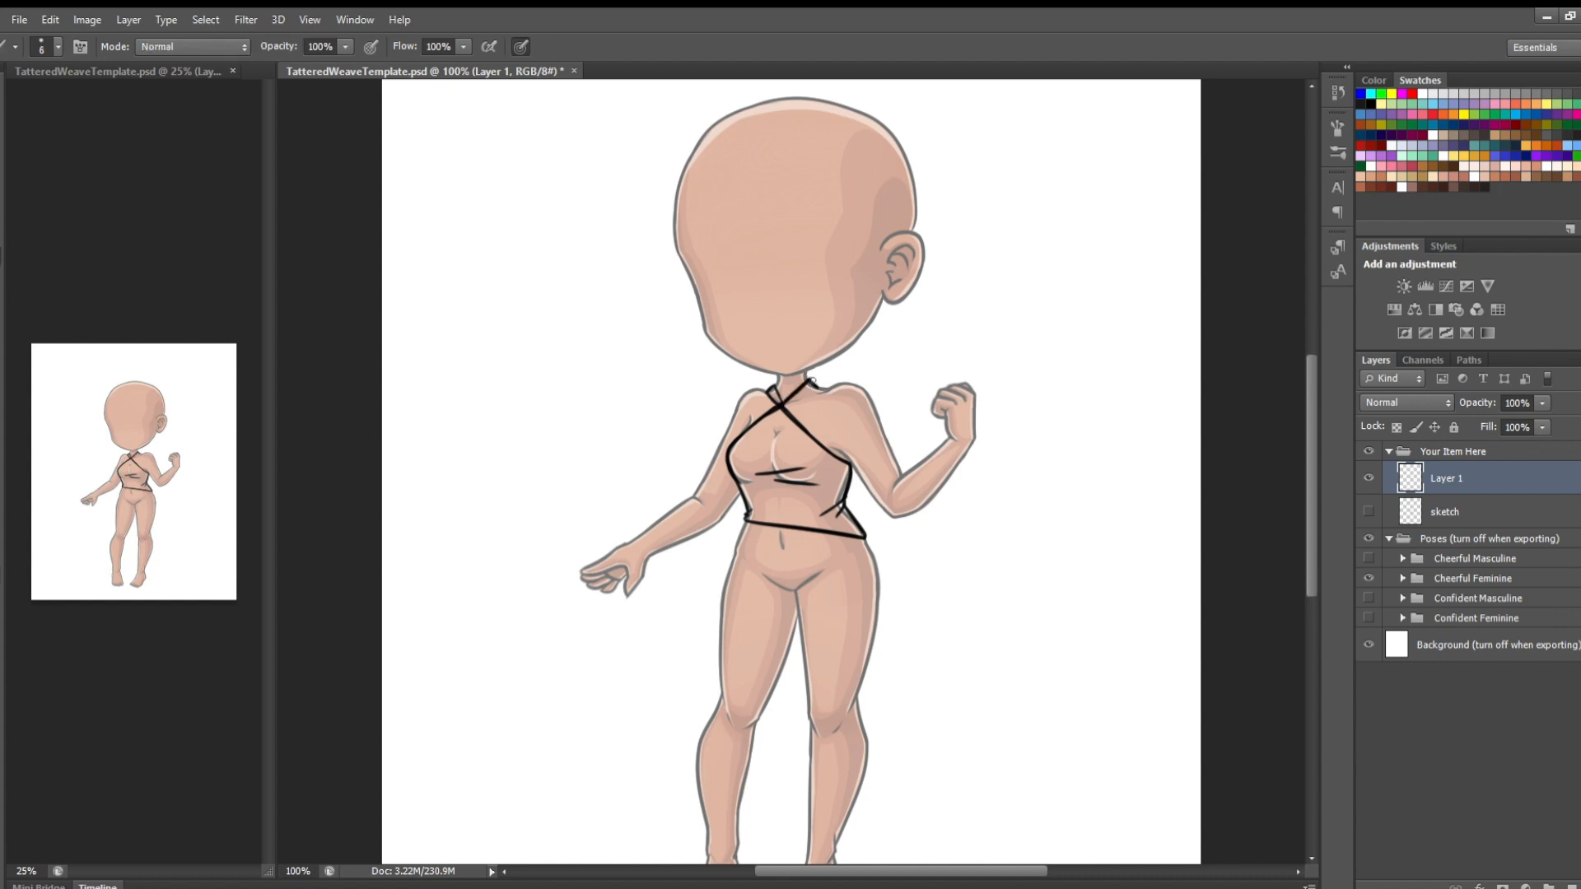
left_click_drag(775, 403, 819, 385)
key("e")
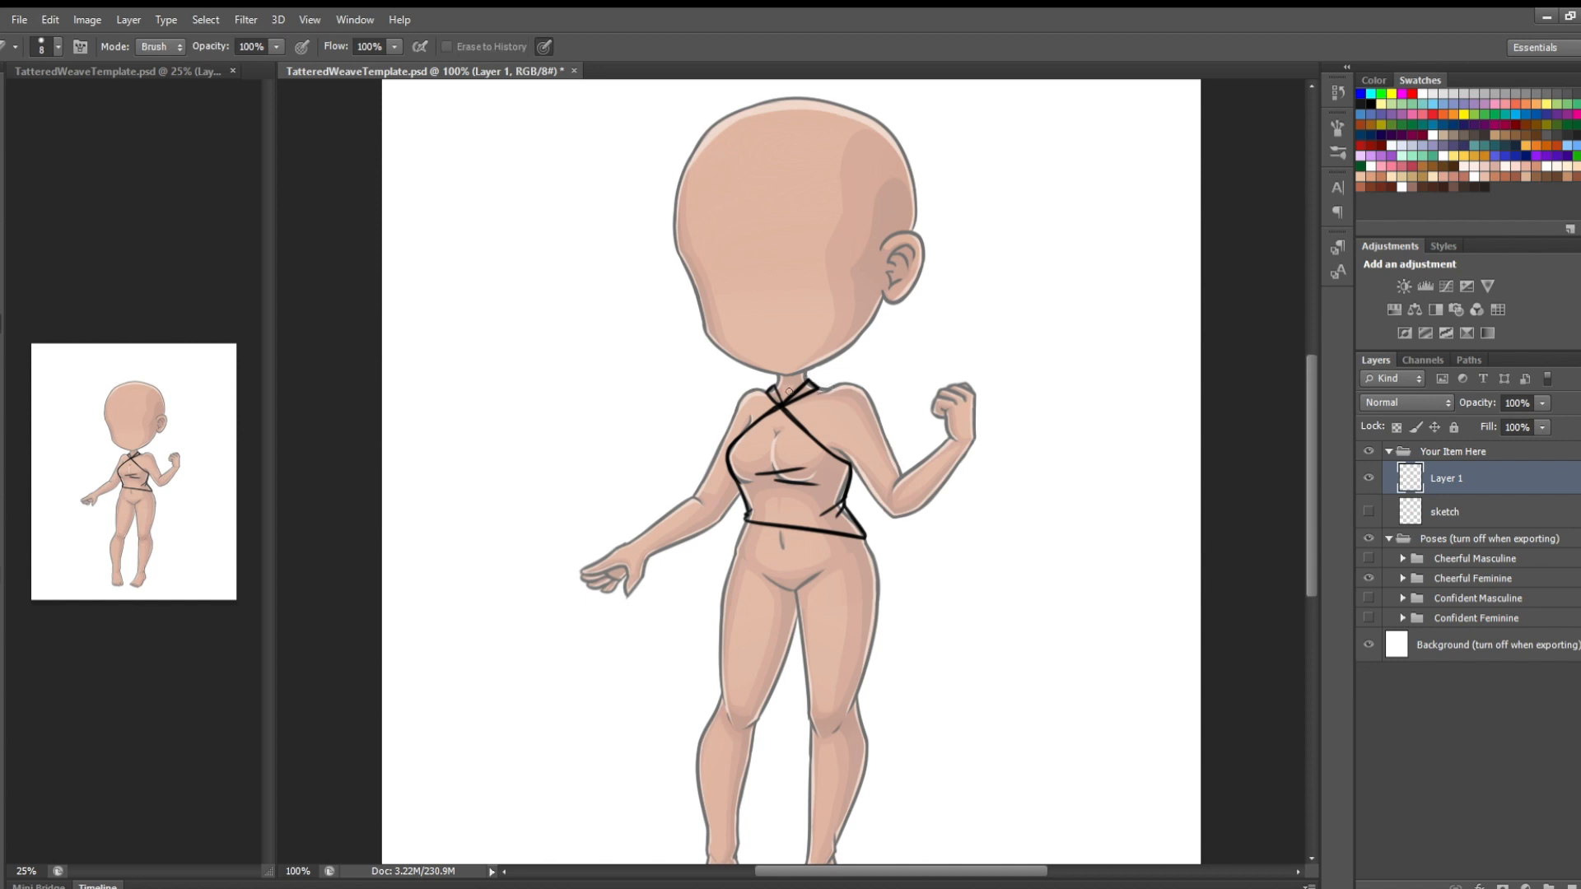
key("b")
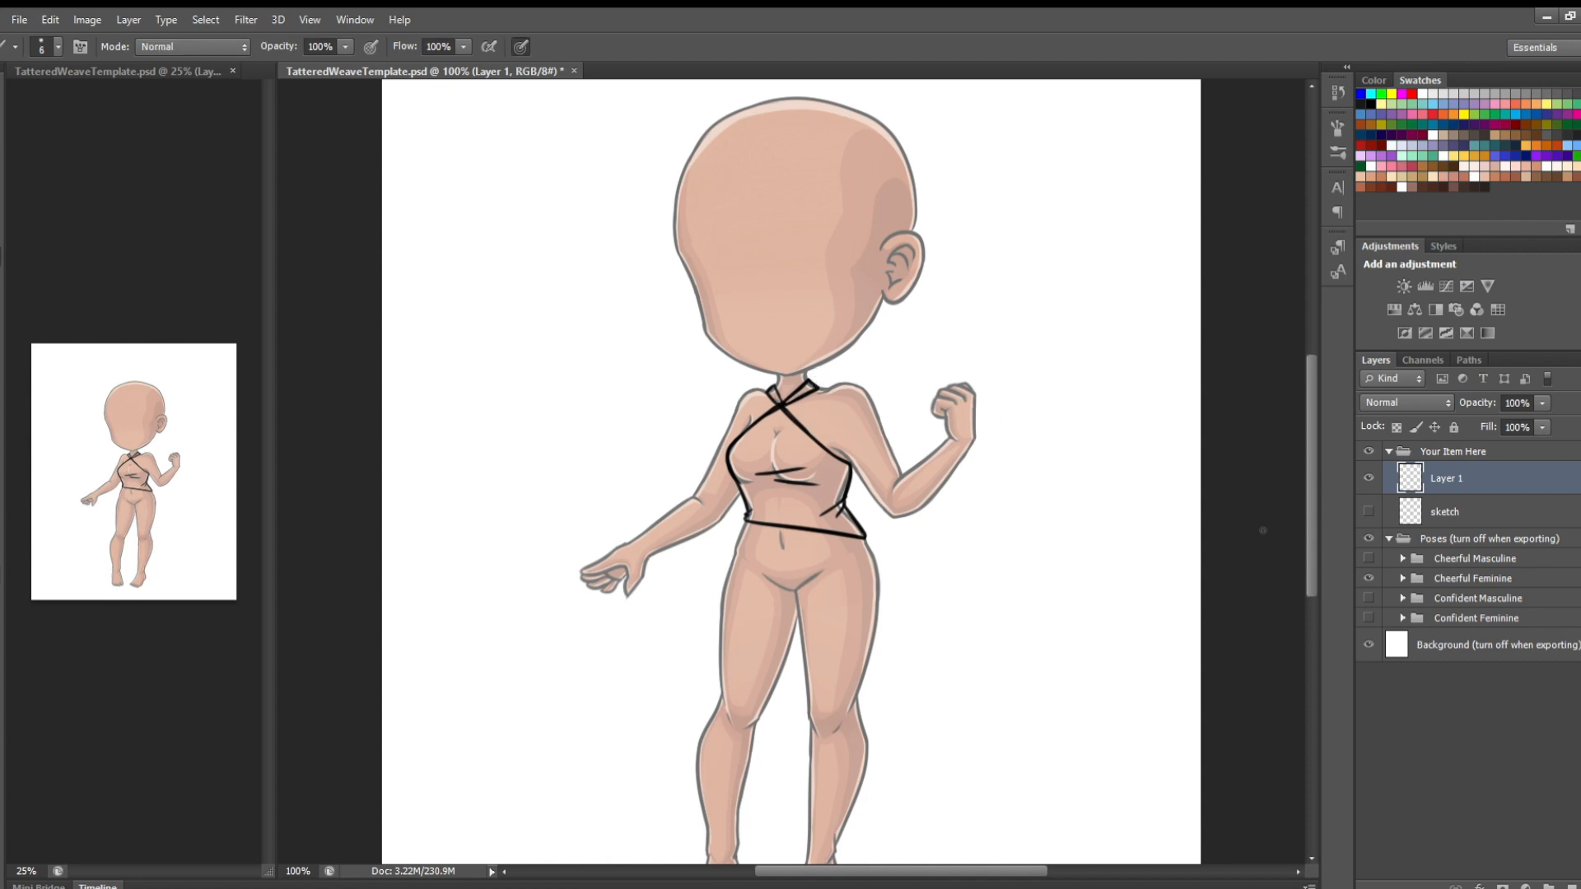
Rename the line art layer as lines and add a new layer directly beneath it
double_click(1447, 480)
type("lines")
key("Return")
left_click(1567, 879)
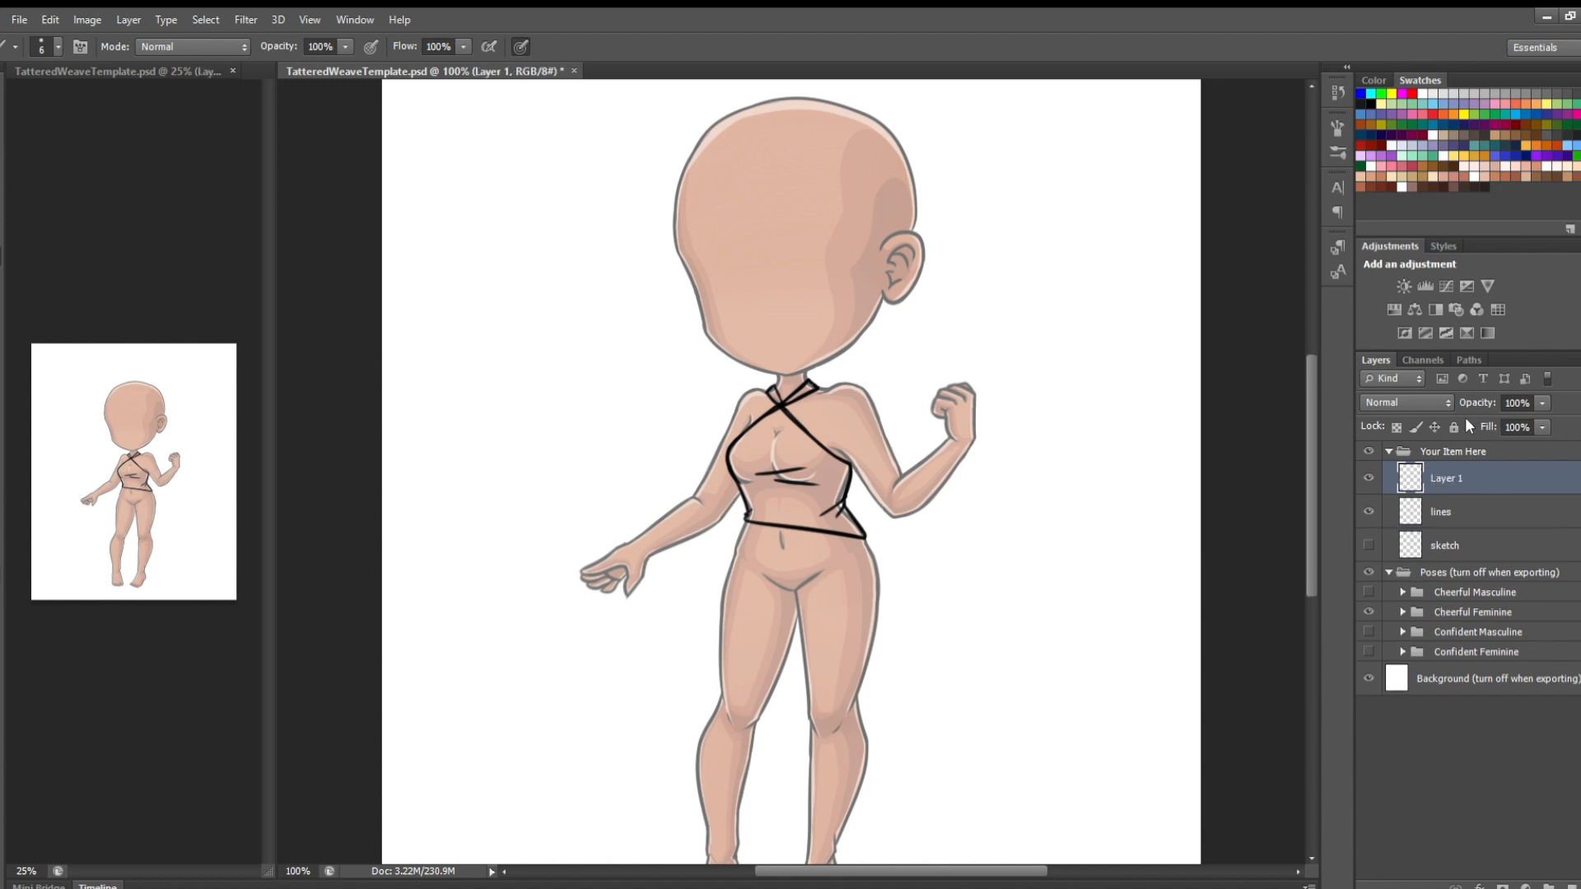
left_click_drag(1481, 497, 1485, 515)
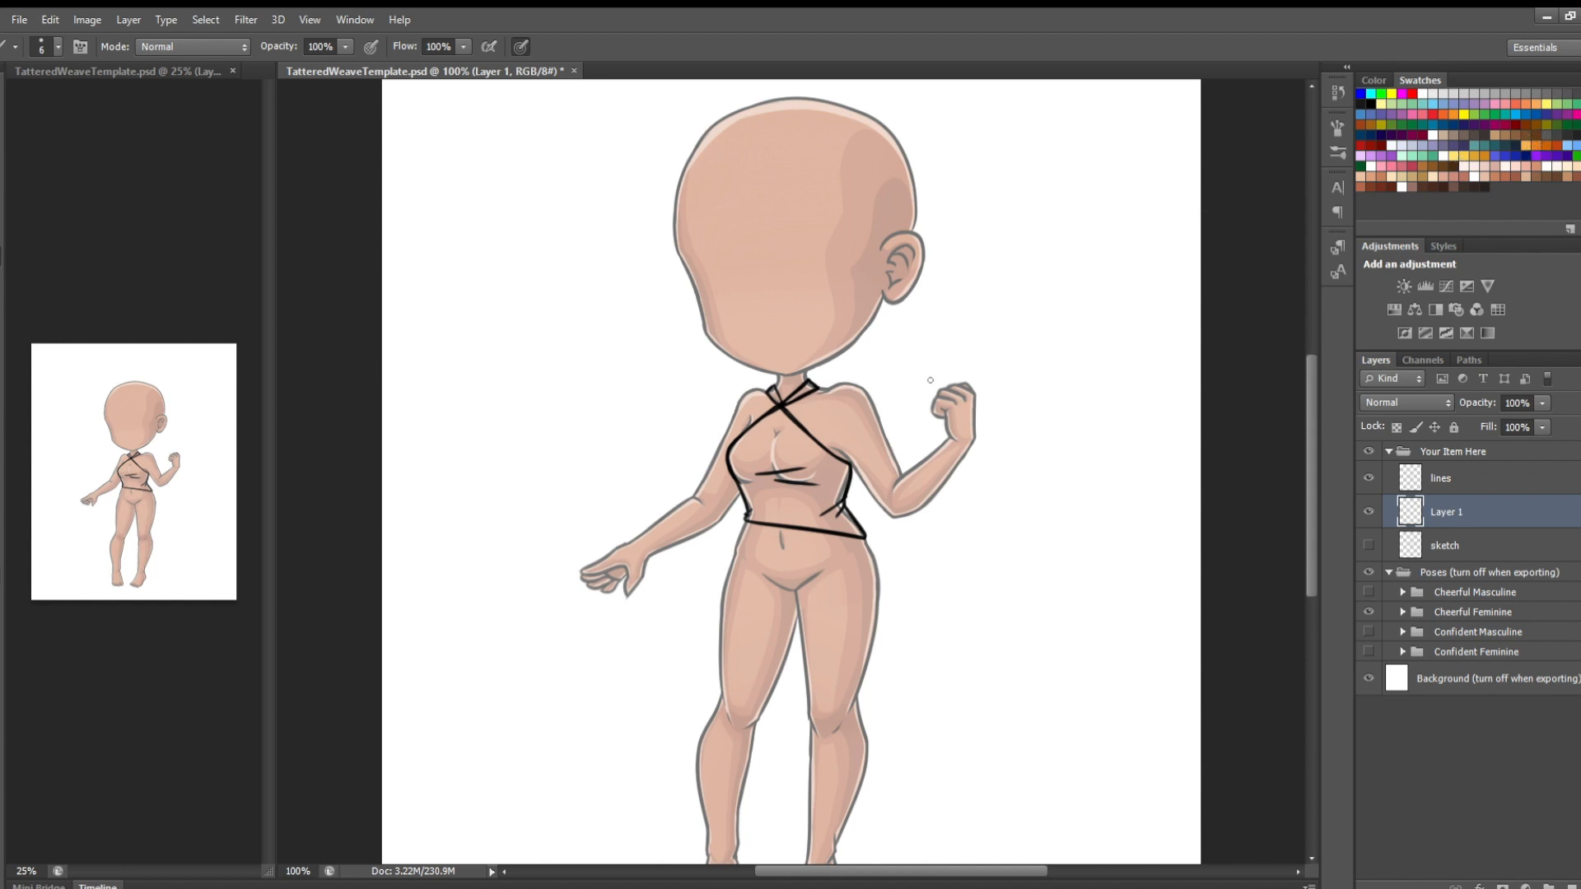
Paint orange along the inside edges of the top and its straps on the new layer
mouse_move(766, 431)
left_mouse_down()
mouse_move(756, 454)
mouse_move(776, 422)
left_mouse_up()
mouse_move(773, 406)
left_mouse_down()
mouse_move(733, 464)
mouse_move(726, 448)
mouse_move(750, 513)
mouse_move(840, 507)
left_mouse_up()
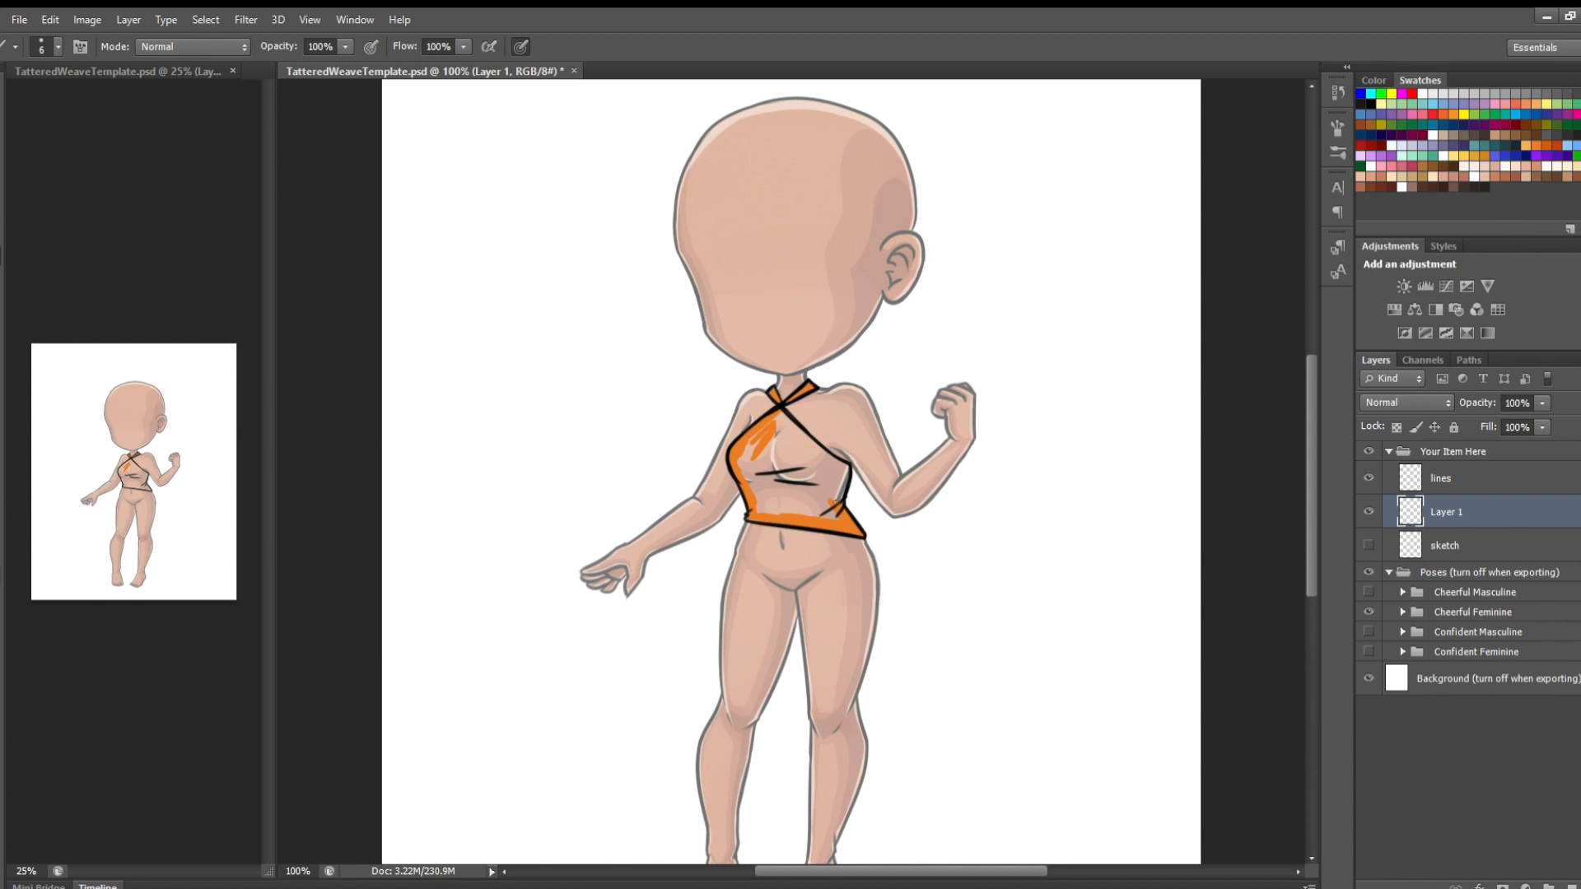
left_click_drag(770, 411, 831, 457)
left_click_drag(841, 474, 831, 498)
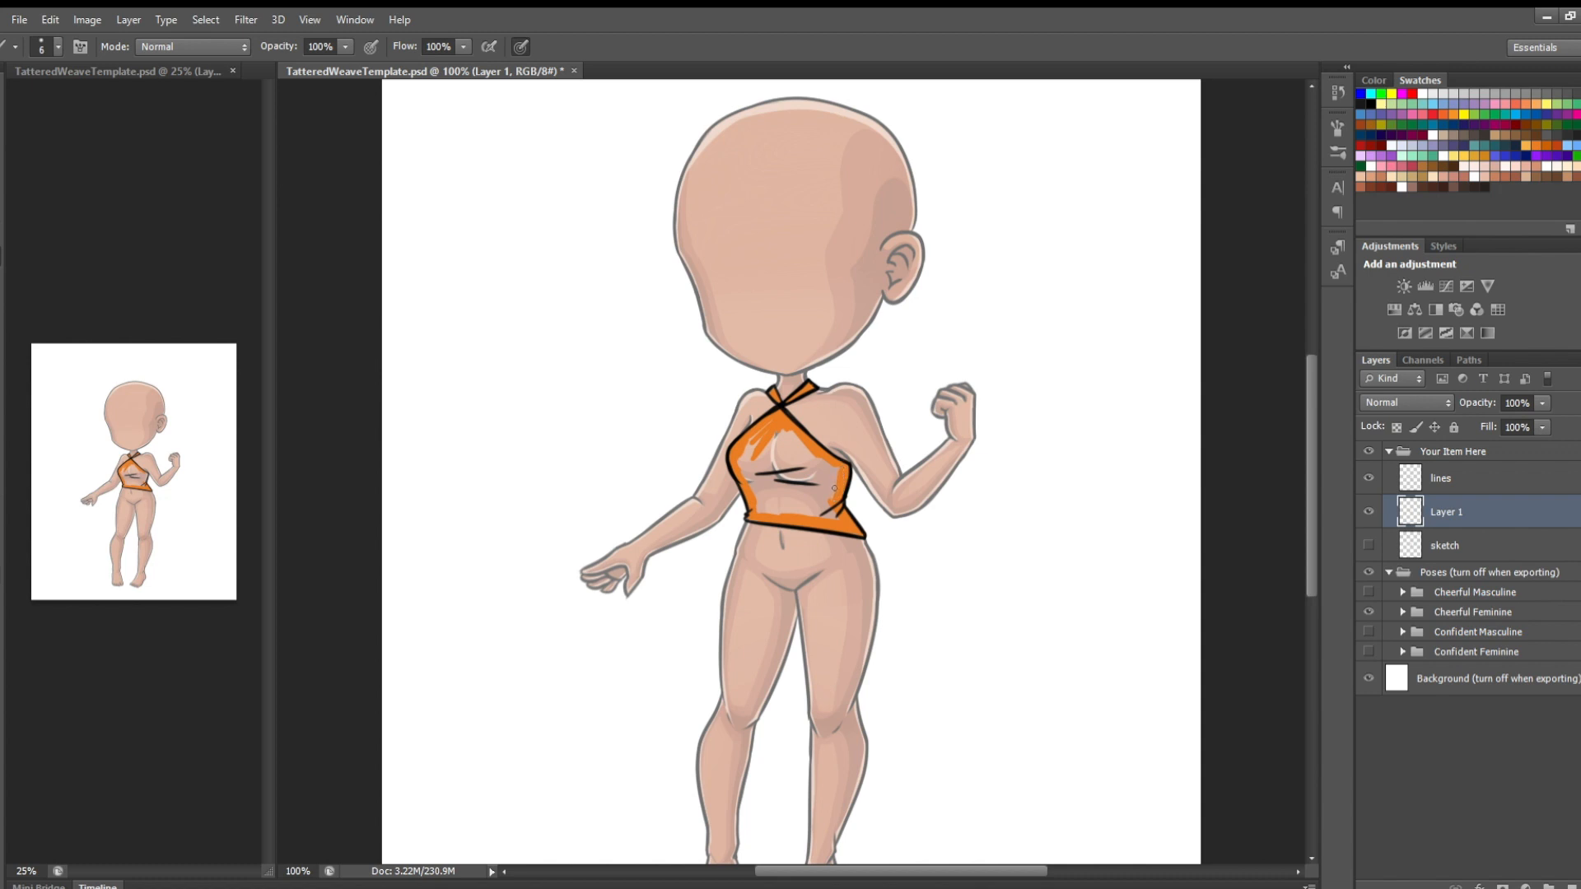
Fill the interior of the top with orange using a 30 px brush
key("bracketright")
key("bracketright")
key("bracketright")
key("bracketright")
key("bracketright")
mouse_move(778, 449)
left_mouse_down()
mouse_move(763, 474)
mouse_move(779, 437)
mouse_move(759, 490)
mouse_move(774, 516)
mouse_move(817, 504)
mouse_move(837, 519)
mouse_move(787, 484)
mouse_move(793, 467)
left_mouse_up()
left_click_drag(788, 446, 838, 492)
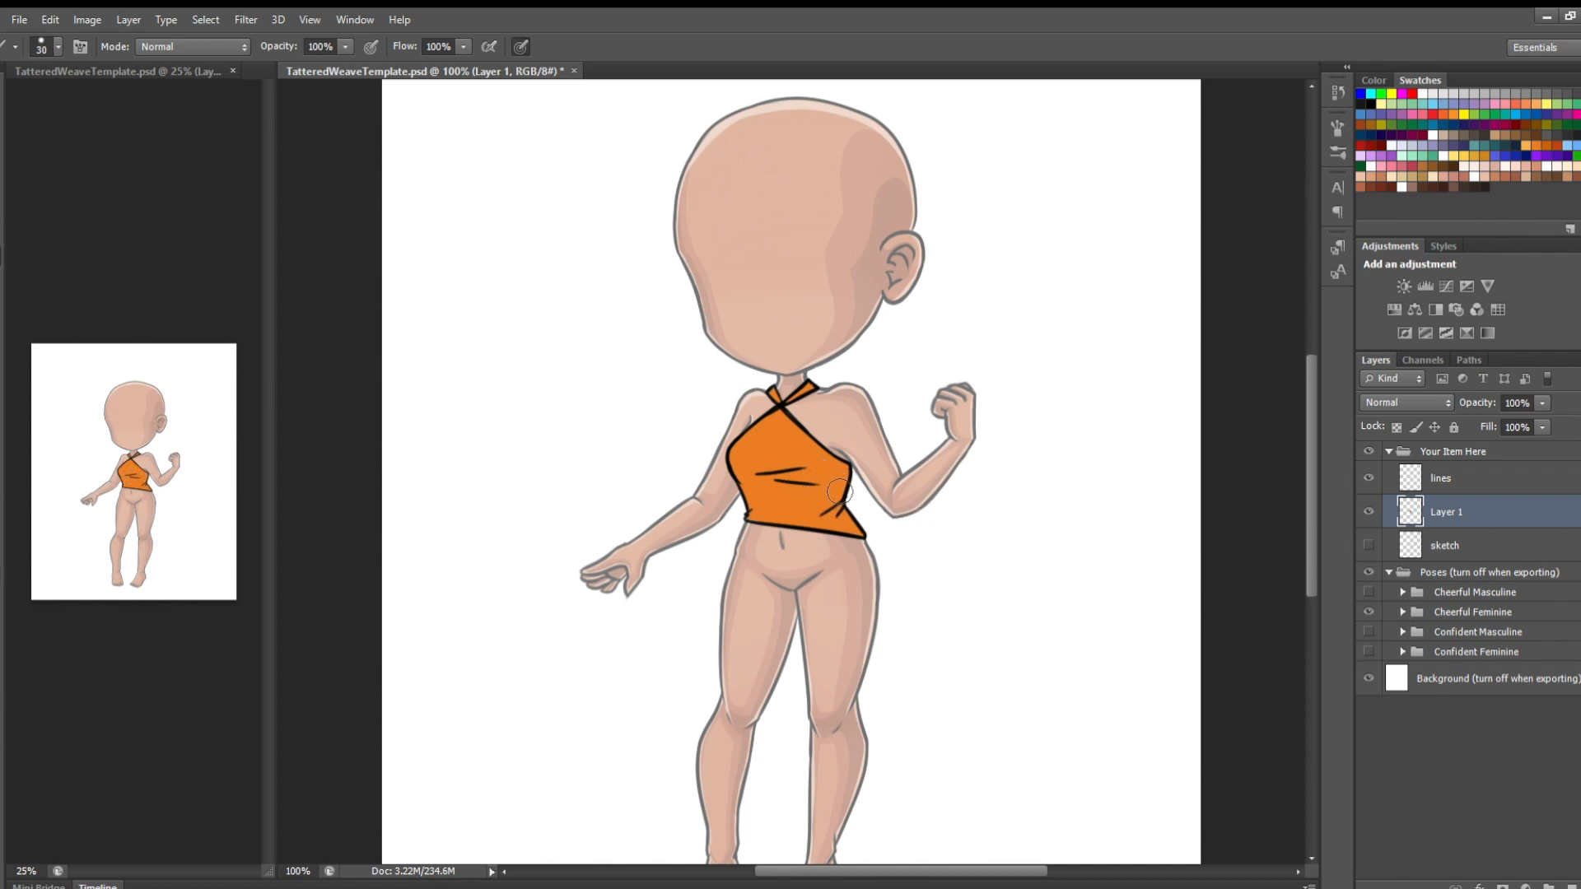
Thin the fold lines under the bust and clean up the strap crossing with the Eraser on the lines layer
left_click(1477, 476)
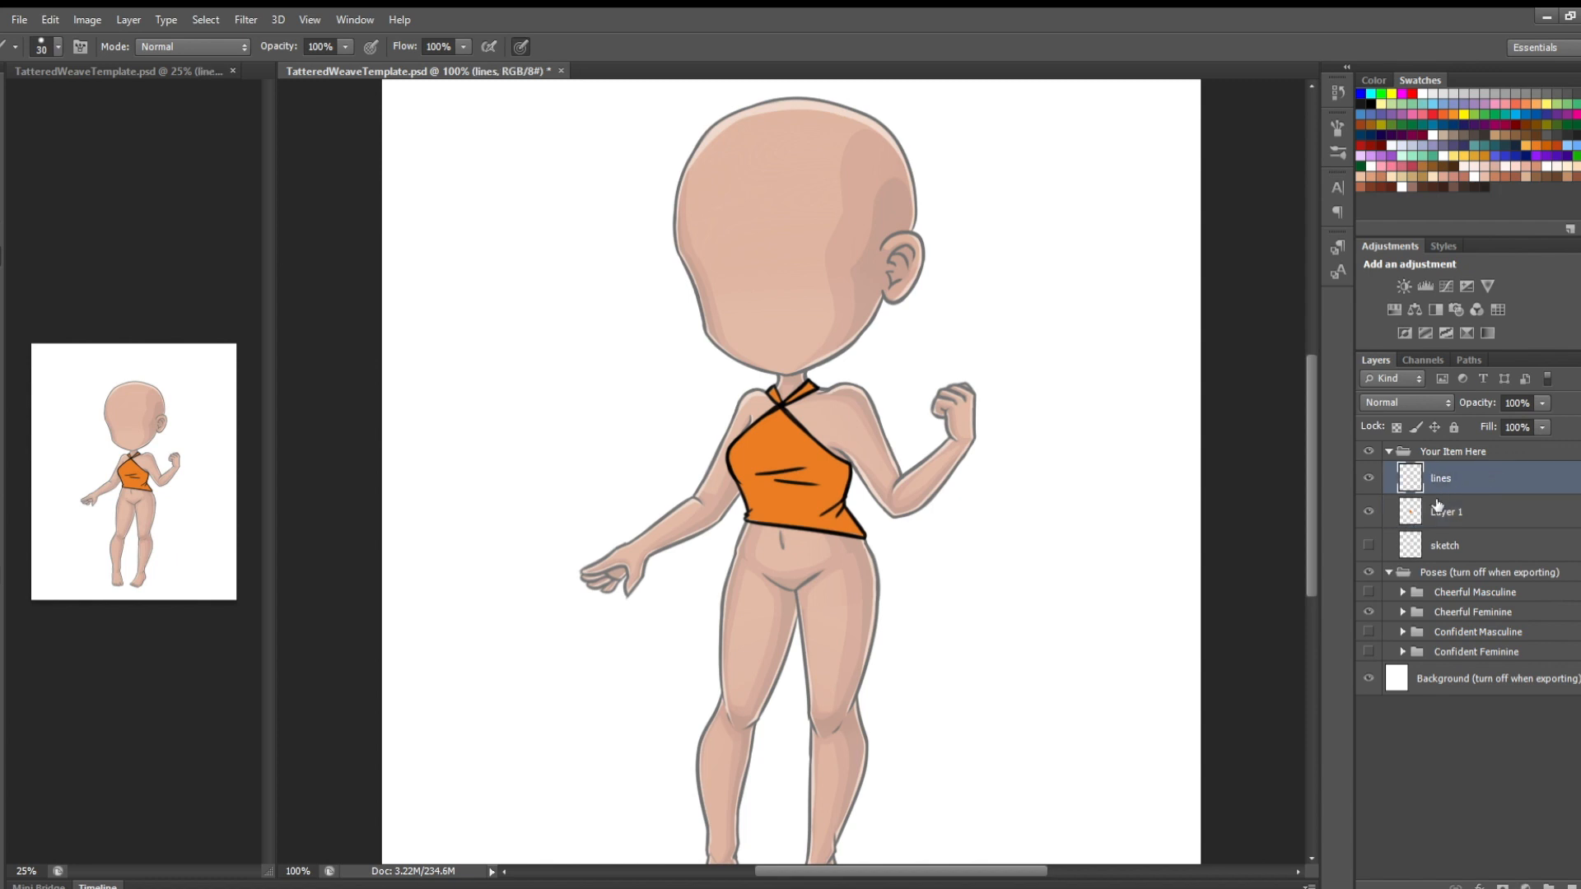
key("e")
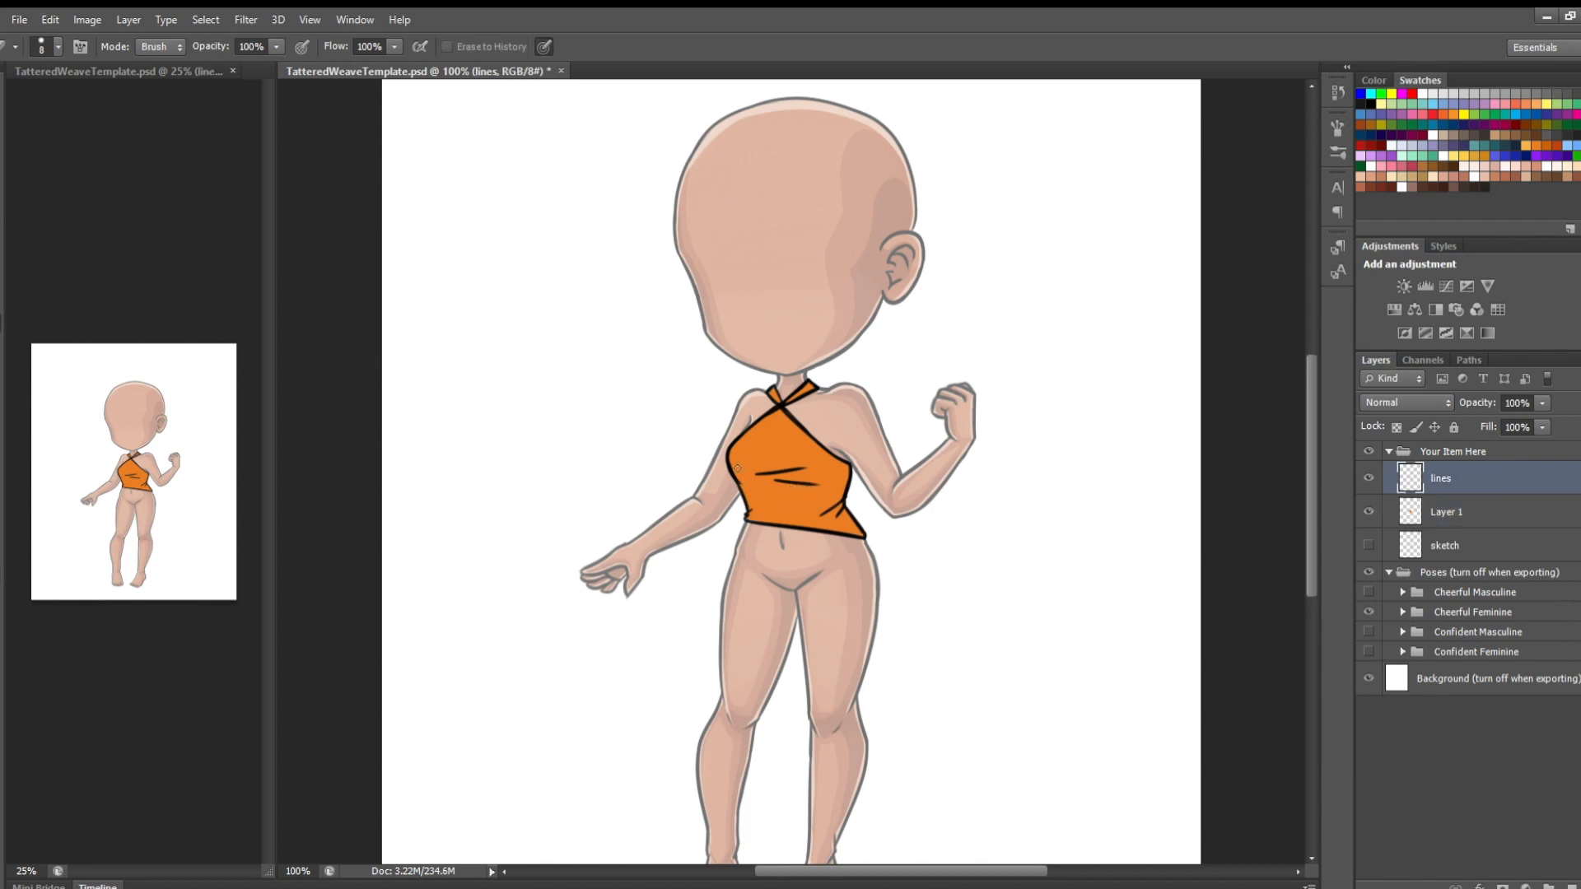
left_click_drag(768, 465, 807, 459)
left_click_drag(796, 481, 775, 483)
left_click_drag(772, 407, 778, 410)
key("b")
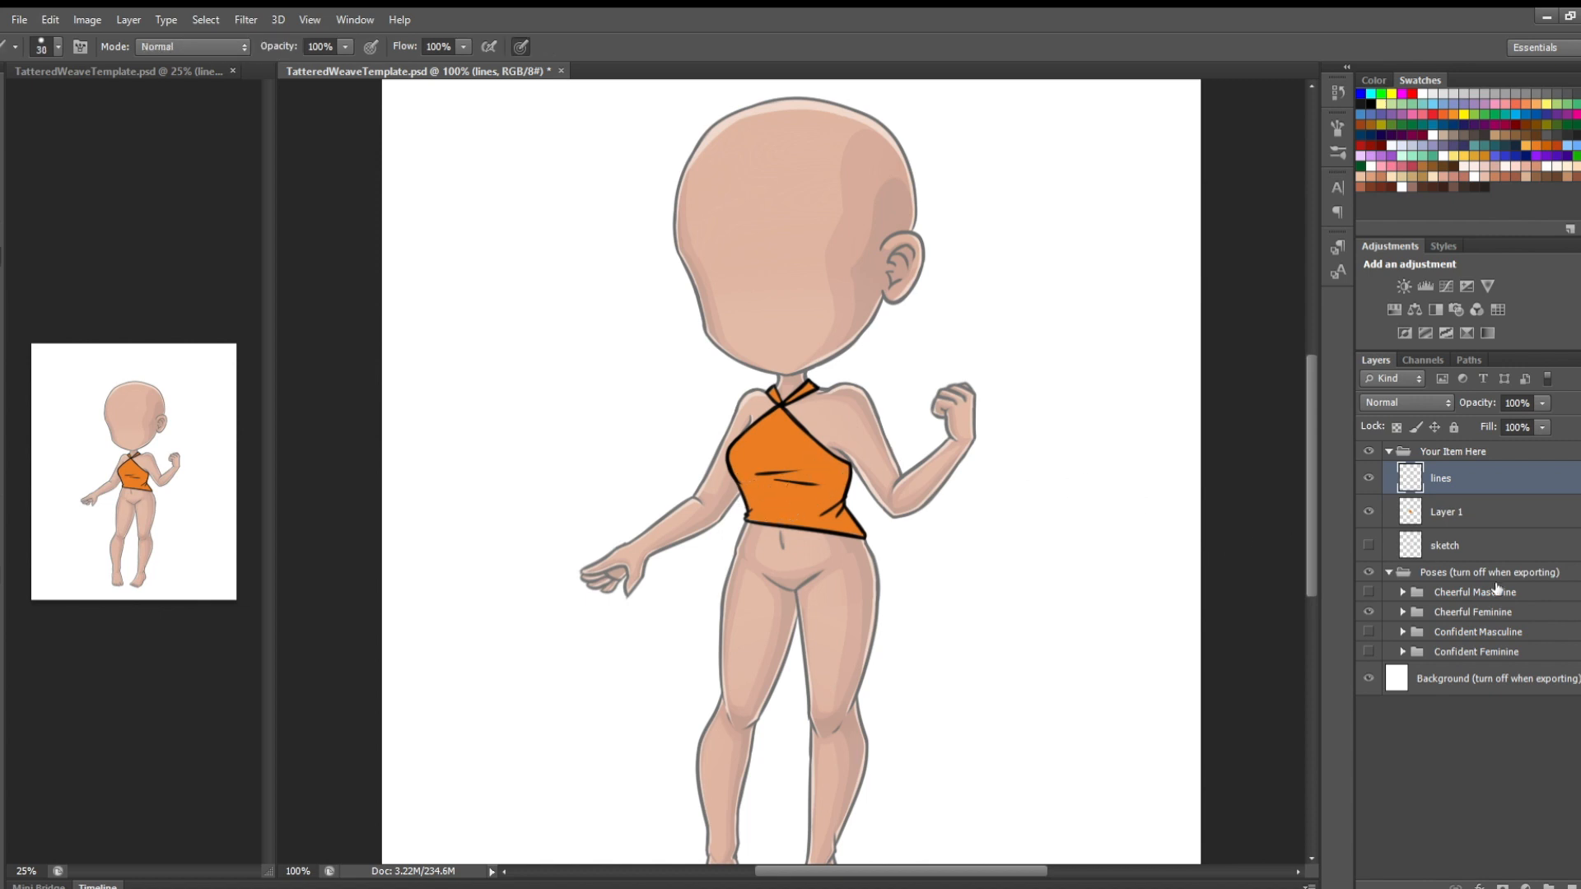
Rename the orange fill layer as base color
double_click(1447, 512)
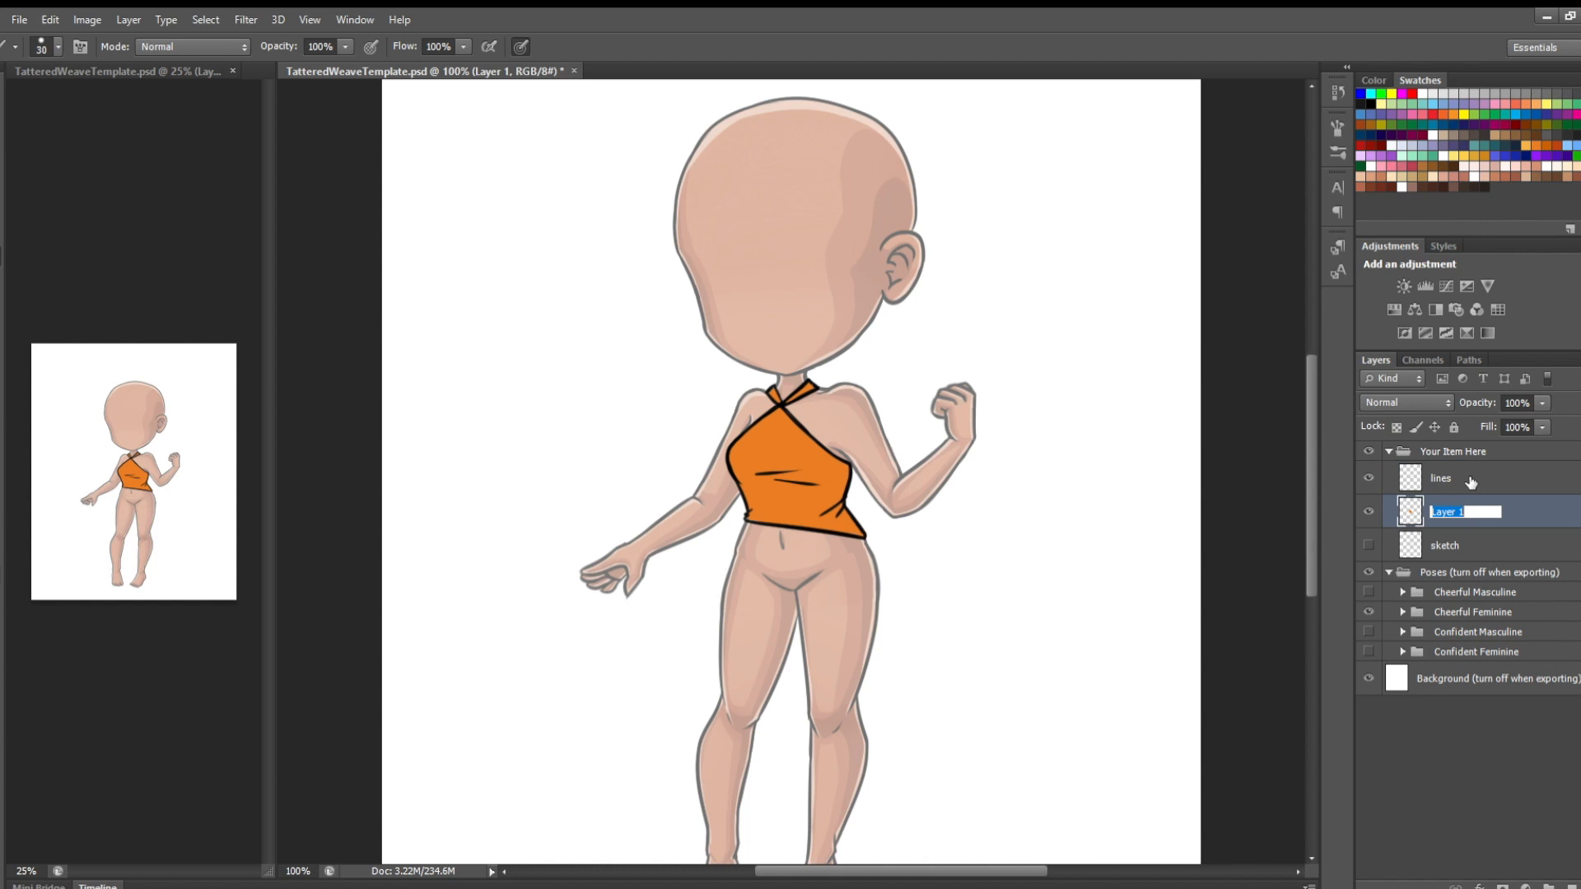
type("base color")
key("Return")
Add a new layer clipped to base color and name it shadow 2
left_click(1550, 886)
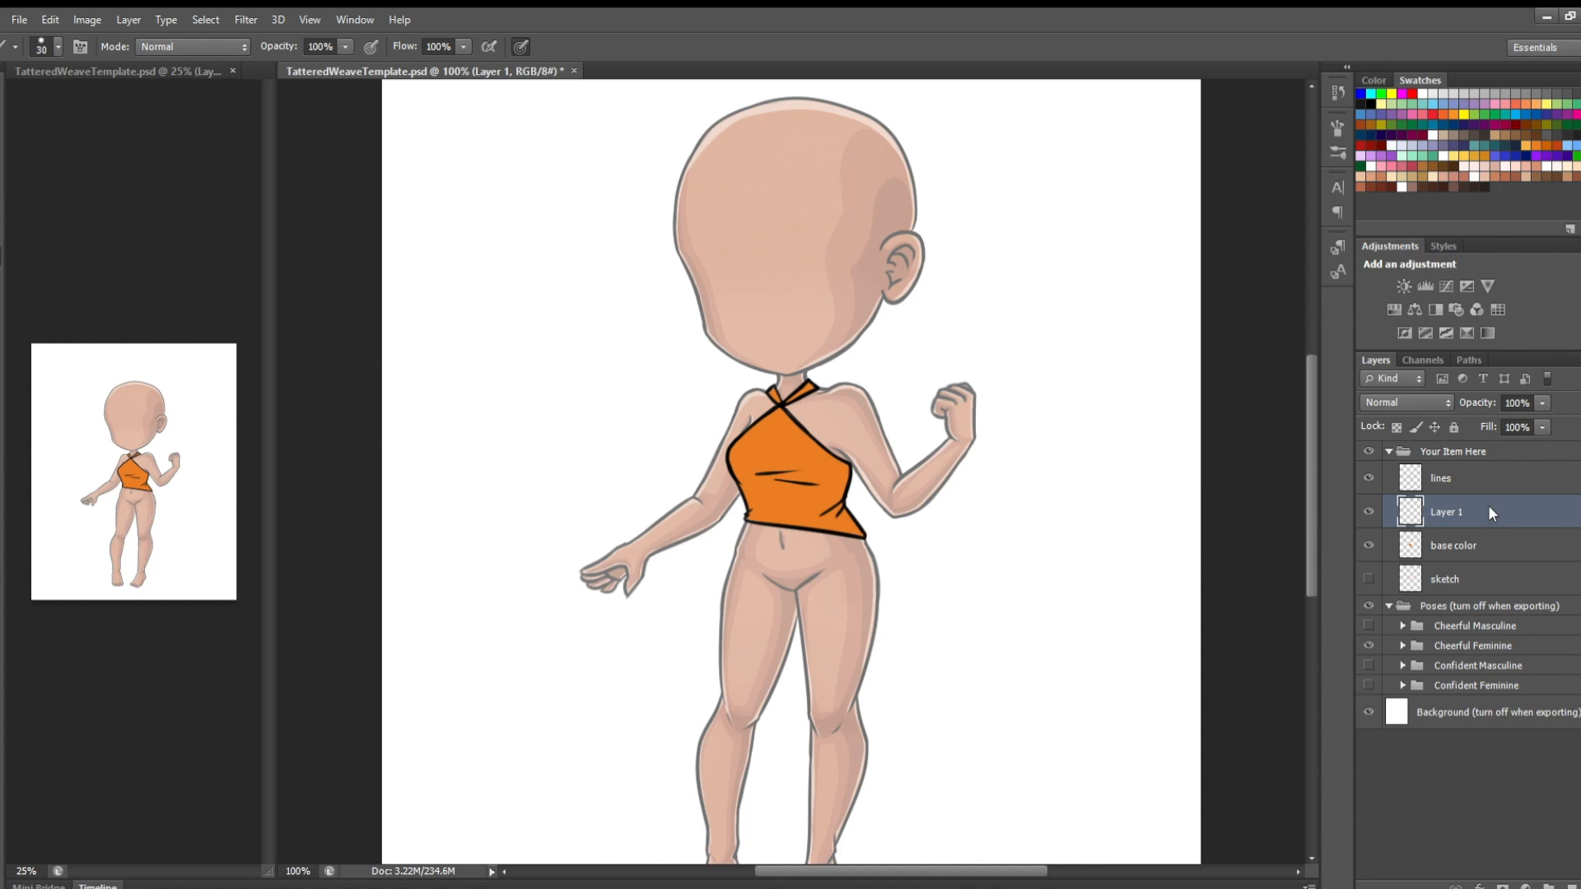
key("ctrl+alt+g")
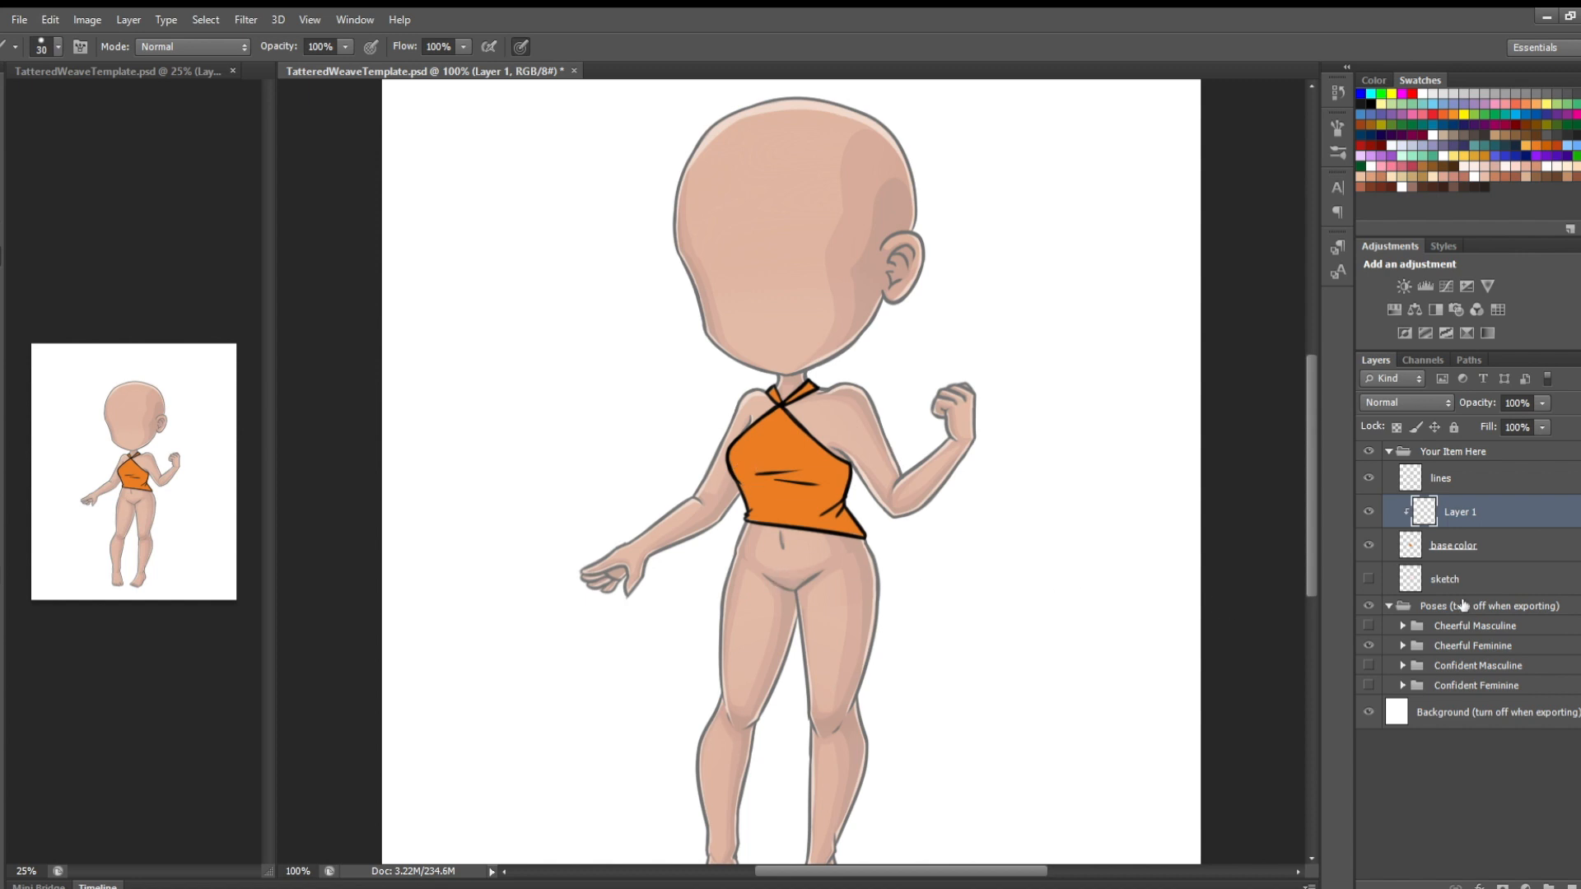
double_click(1469, 510)
type("shadow 2")
key("Return")
Reduce the brush size to 7 px
key("bracketleft")
key("bracketleft")
key("bracketleft")
key("bracketleft")
key("bracketleft")
key("bracketleft")
key("bracketleft")
key("bracketleft")
Set the Your Item Here group's opacity to 46% and the Poses group's opacity to 75%
left_click(1500, 449)
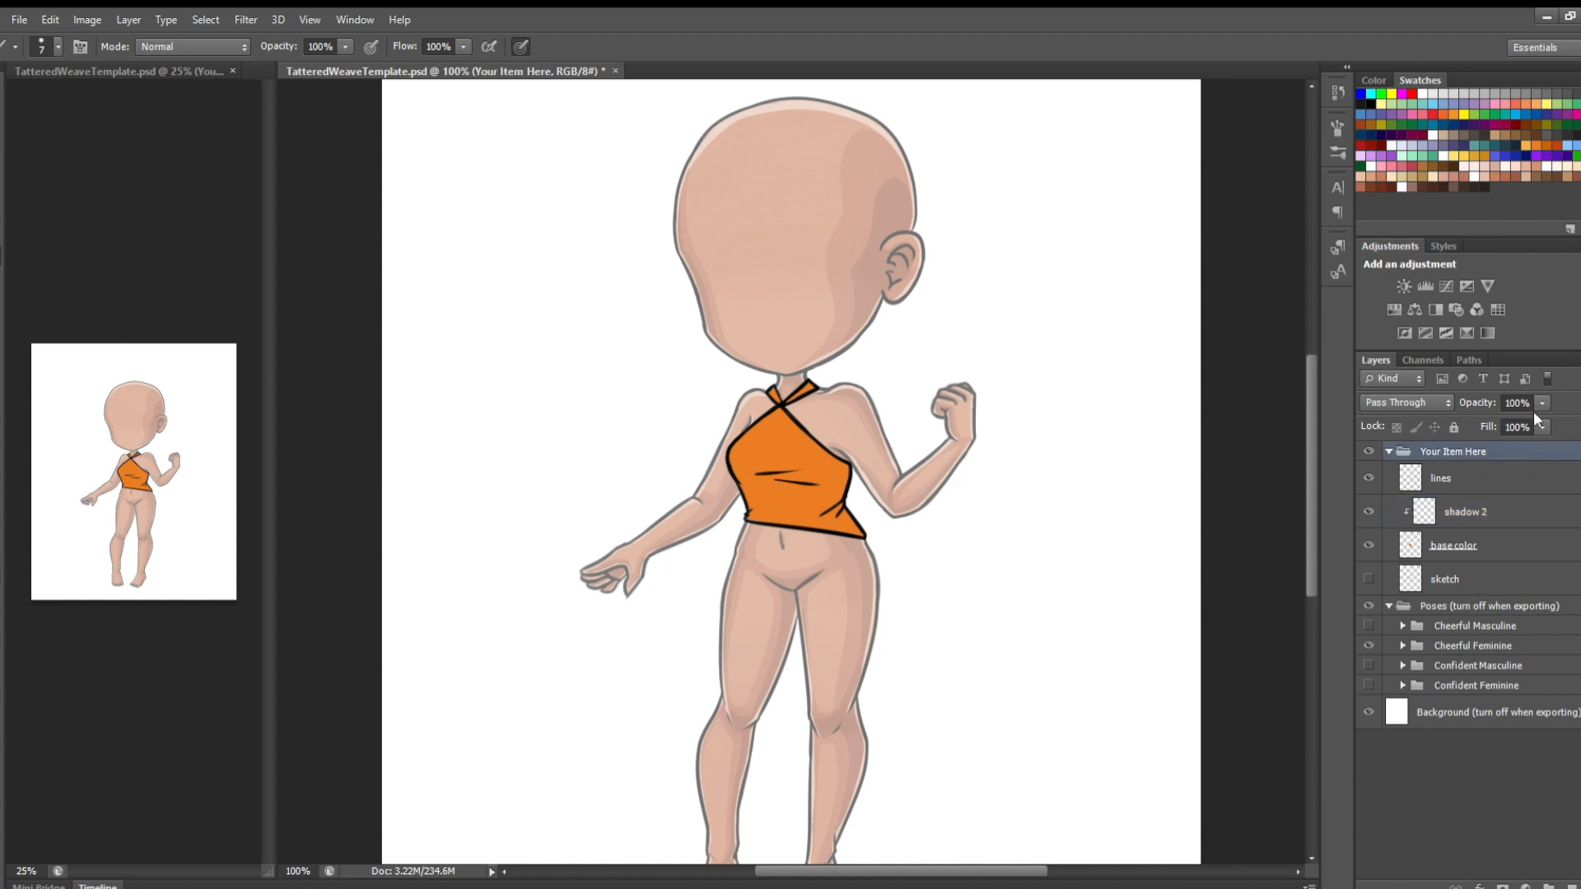
left_click_drag(1514, 415, 1486, 422)
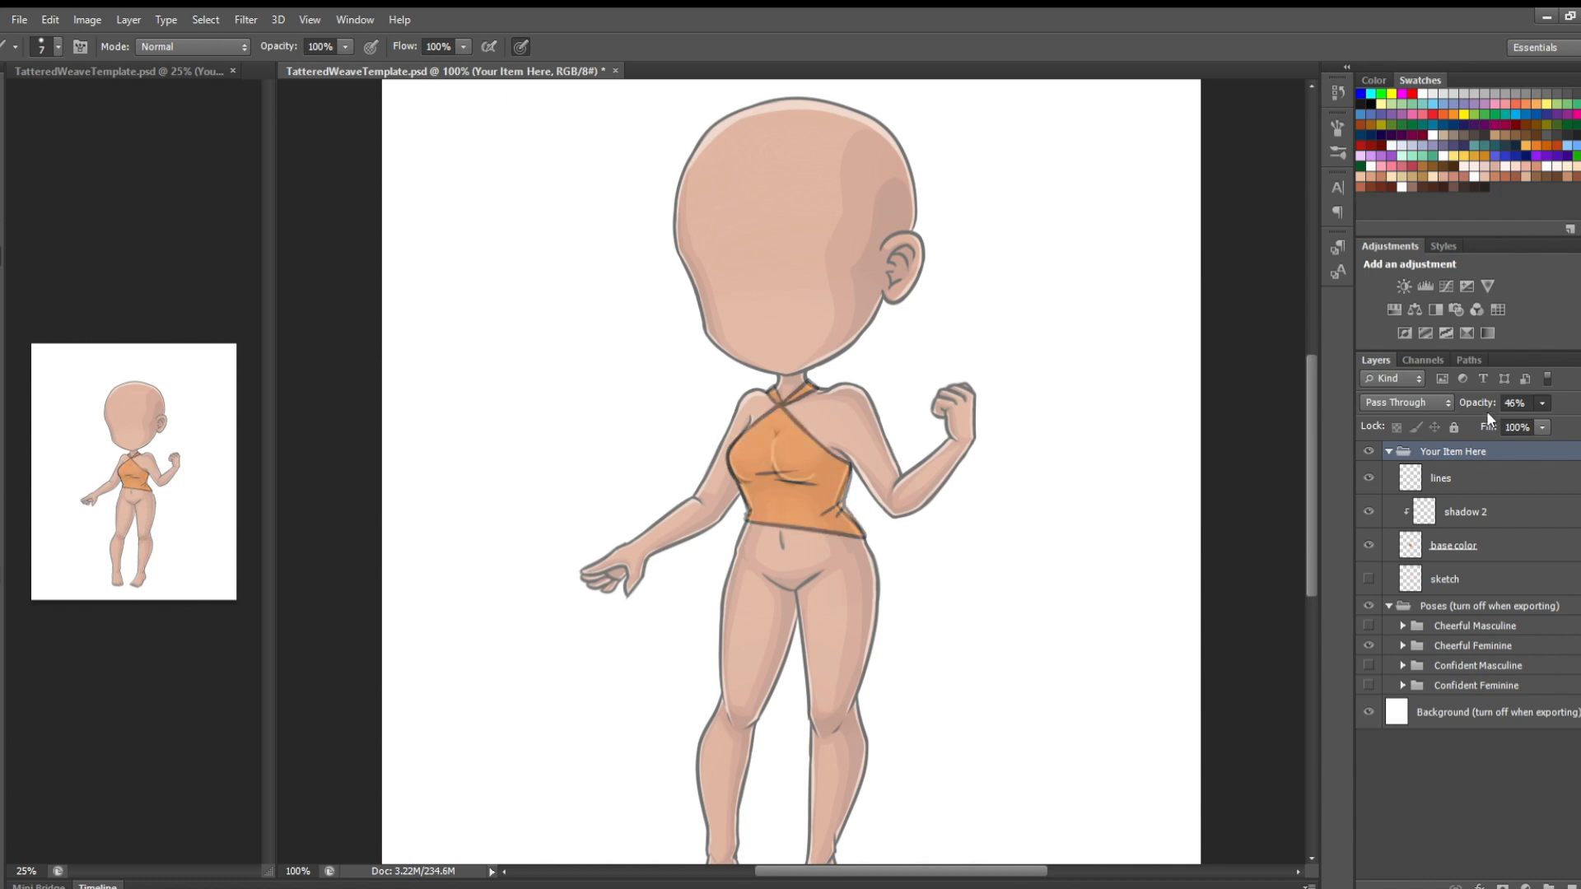
left_click(1495, 511)
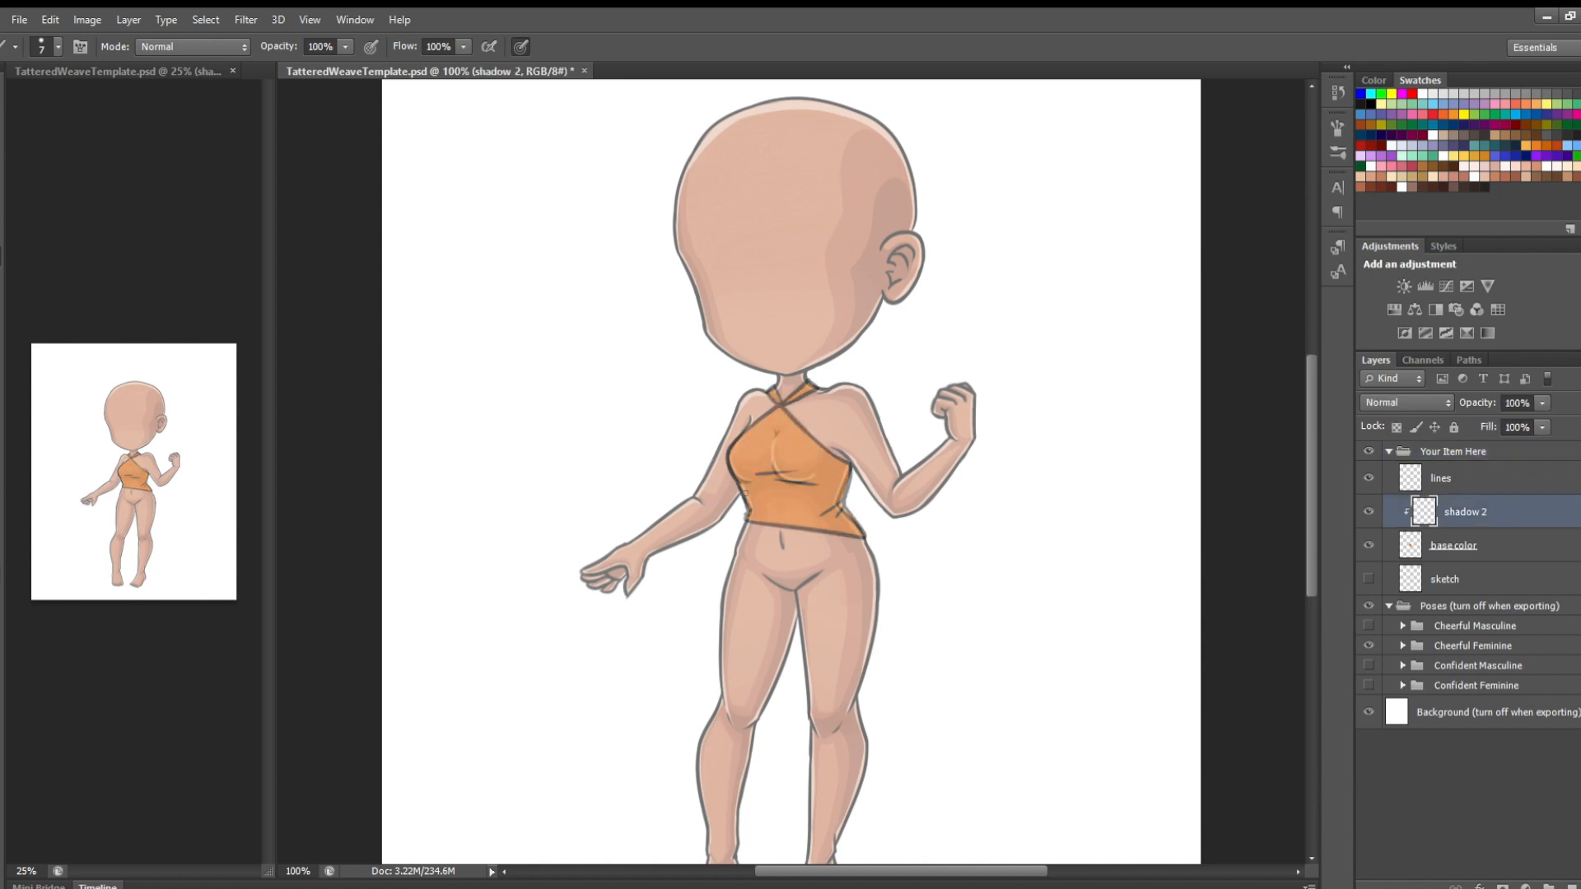
left_click(1515, 605)
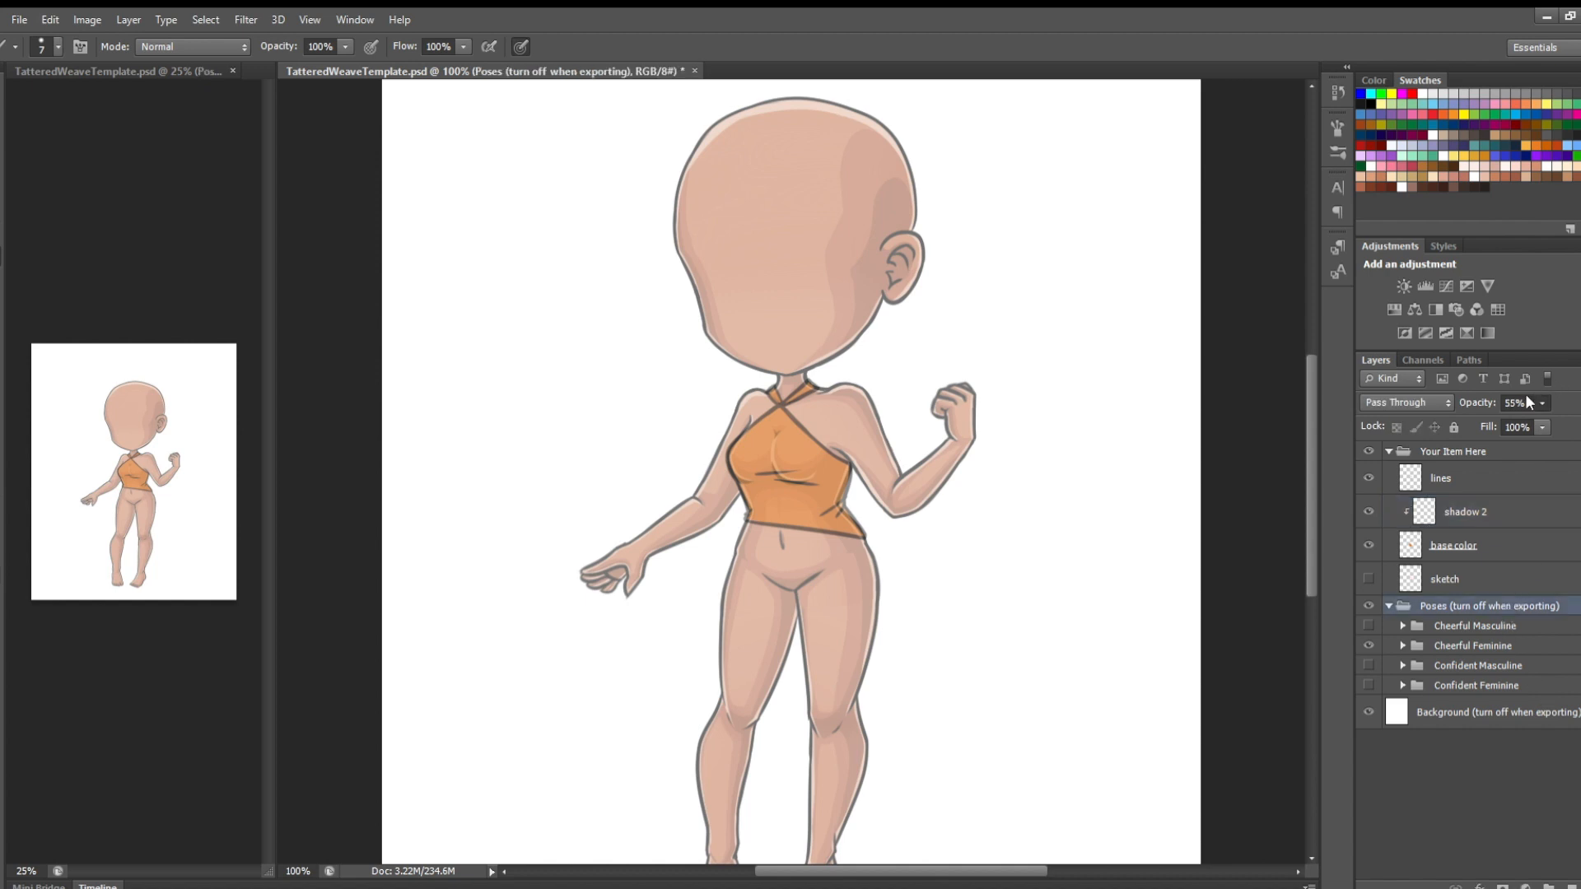
left_click_drag(1543, 416, 1554, 419)
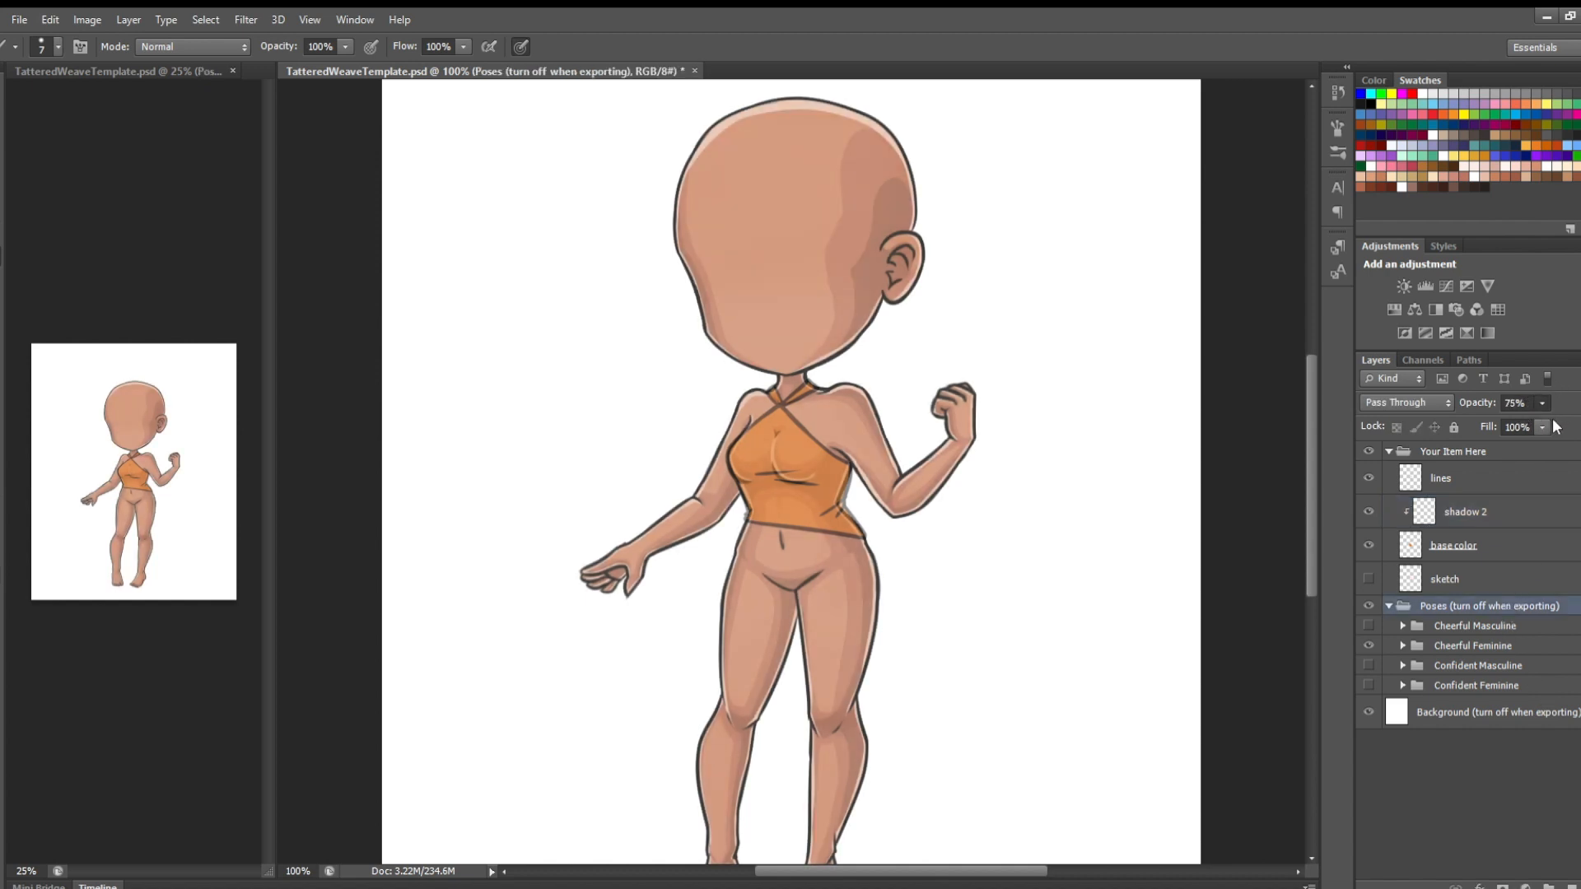
Paint dark orange shadows on the shadow 2 layer under the bust and along the right side of the waist
left_click(1480, 512)
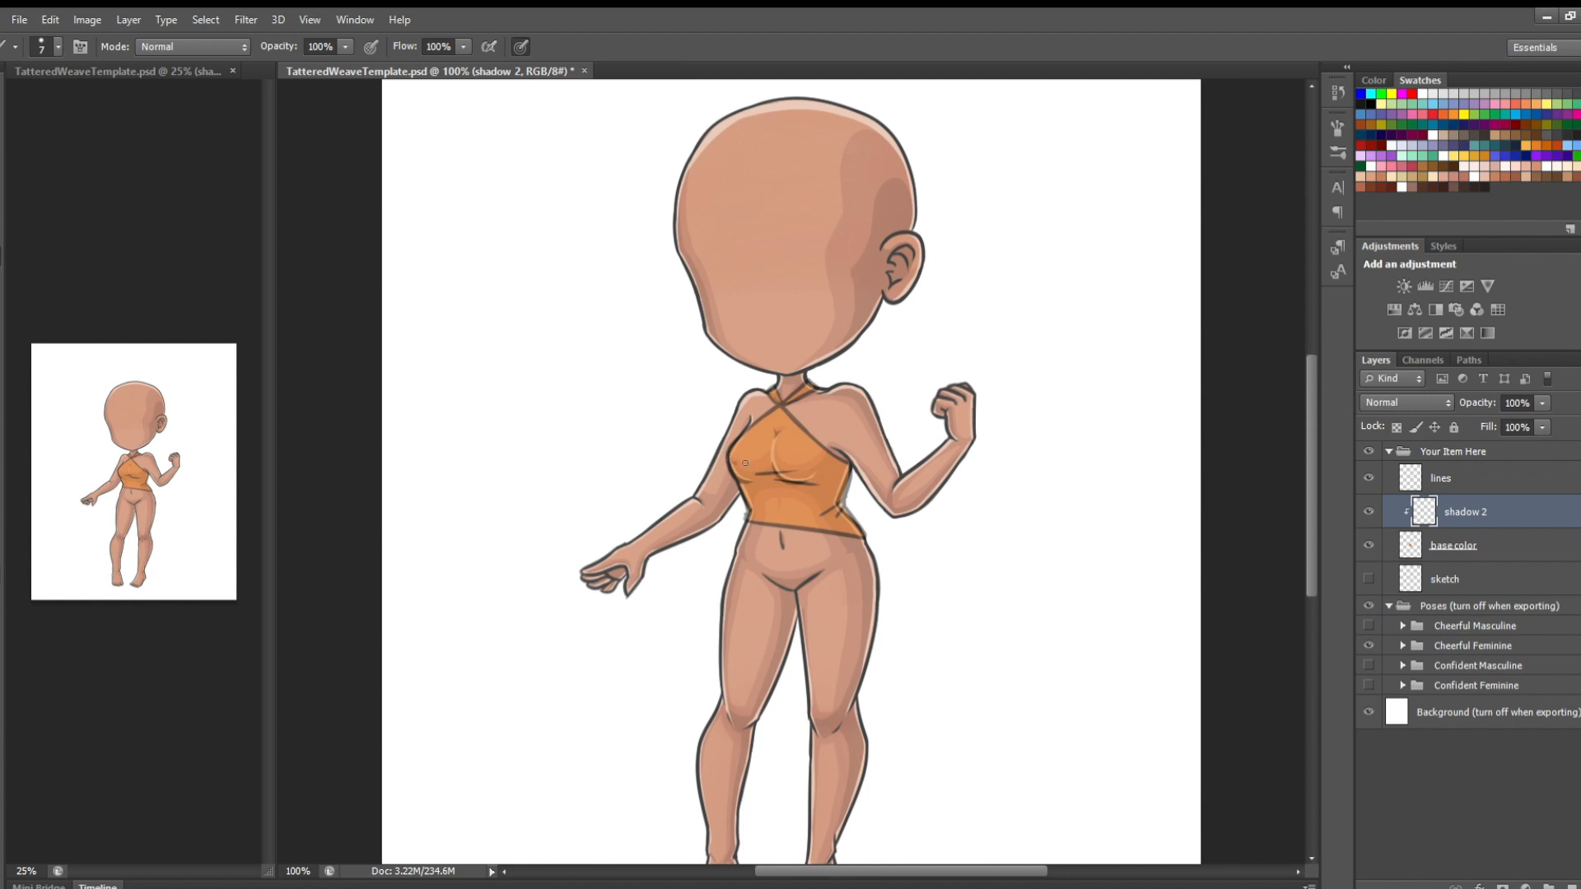
key("ctrl+z")
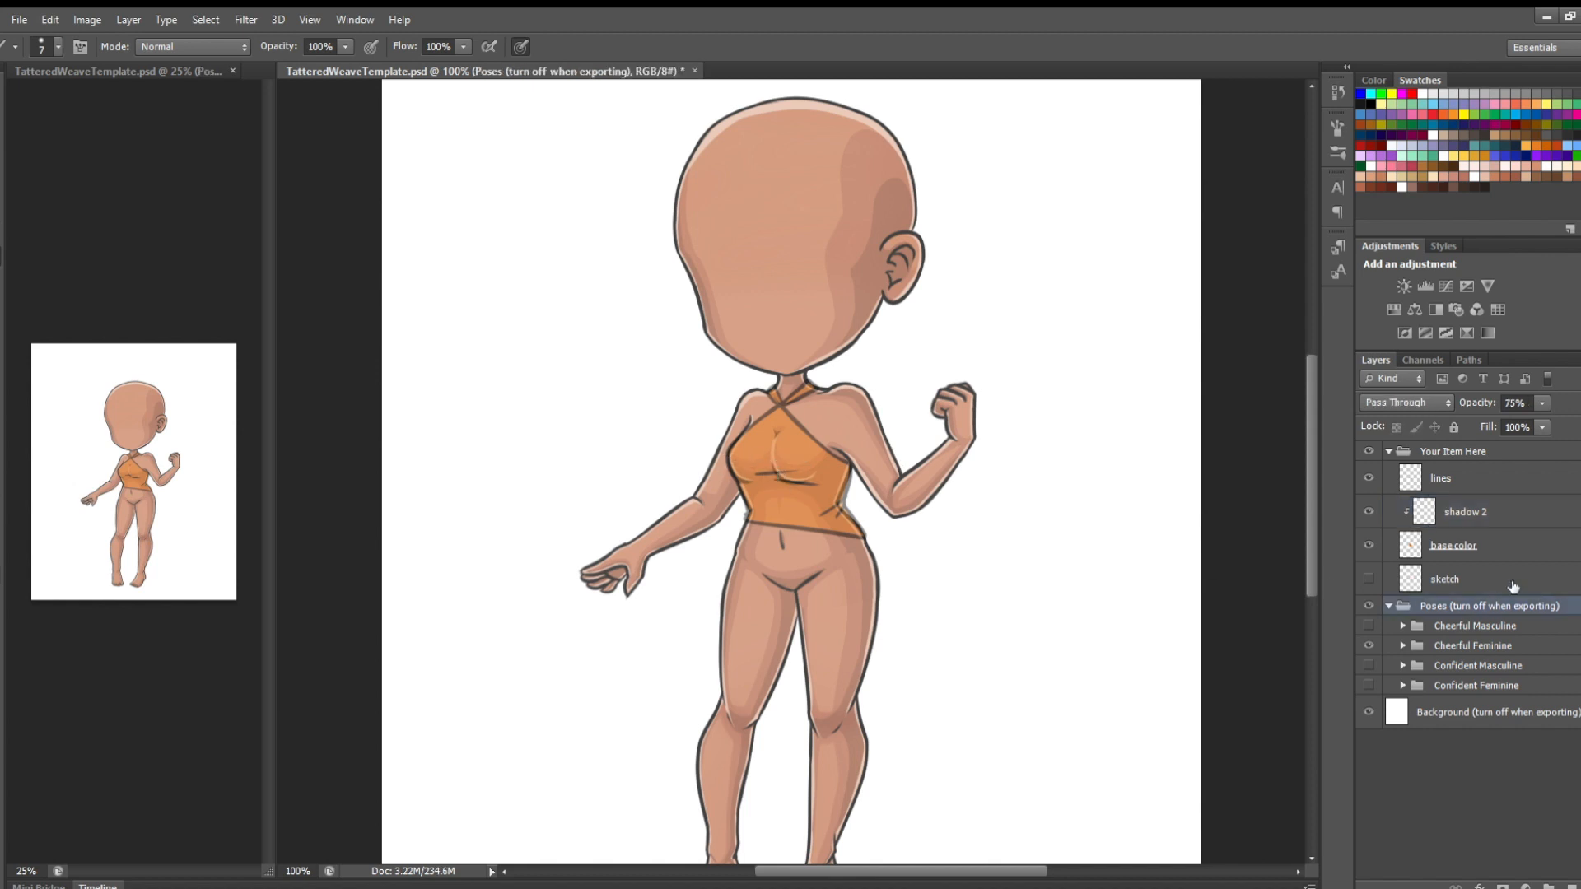
left_click(1498, 510)
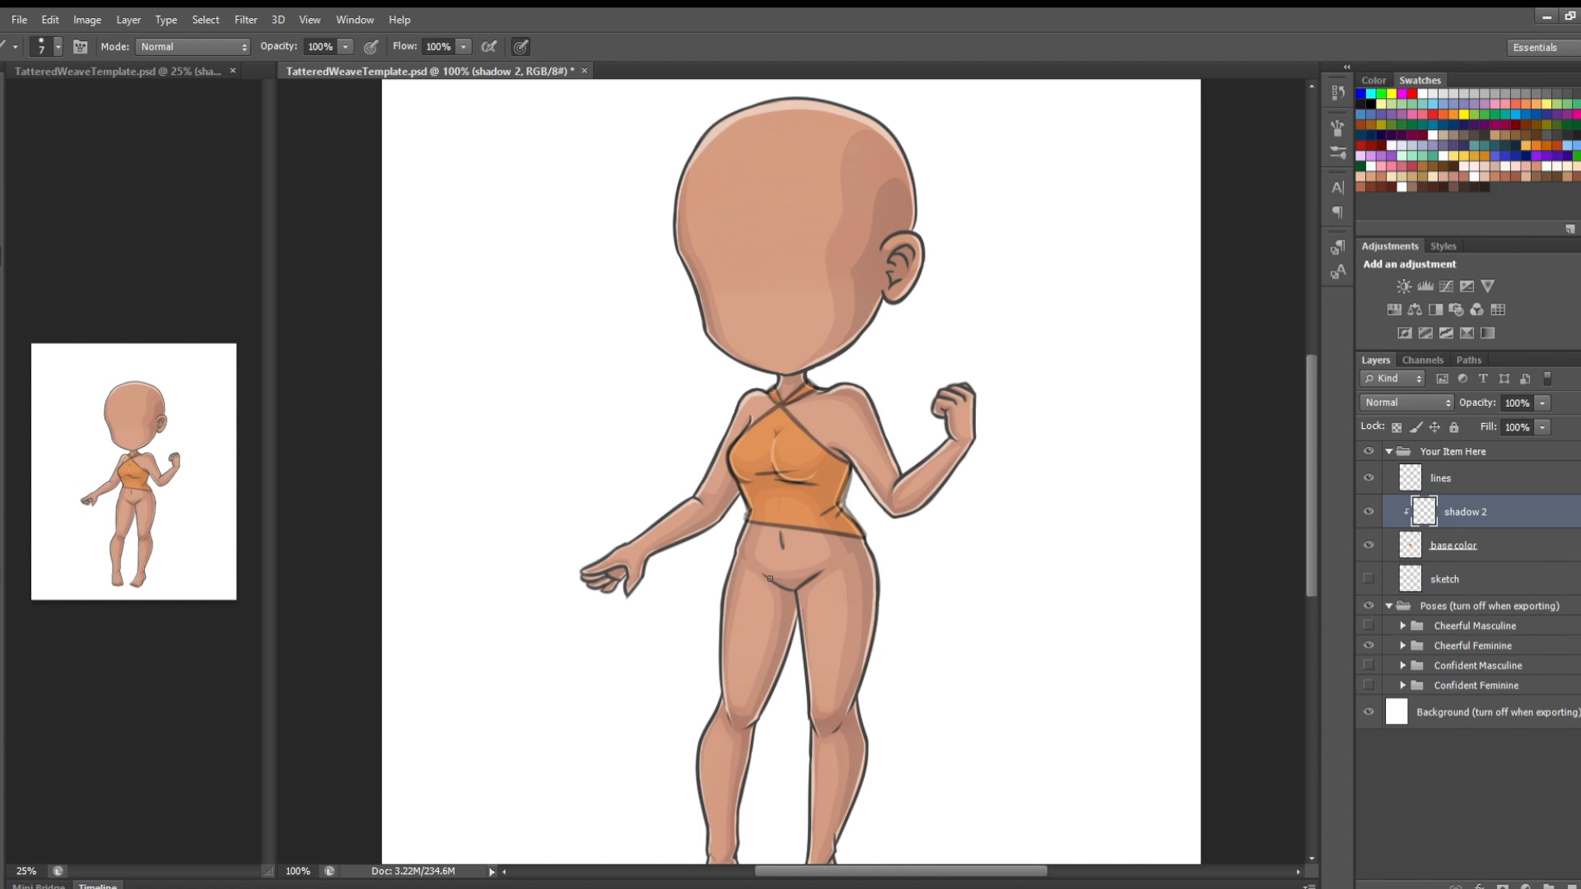
key("e")
key("b")
left_click_drag(730, 468, 790, 474)
left_click_drag(841, 470, 828, 475)
left_click_drag(824, 494, 838, 512)
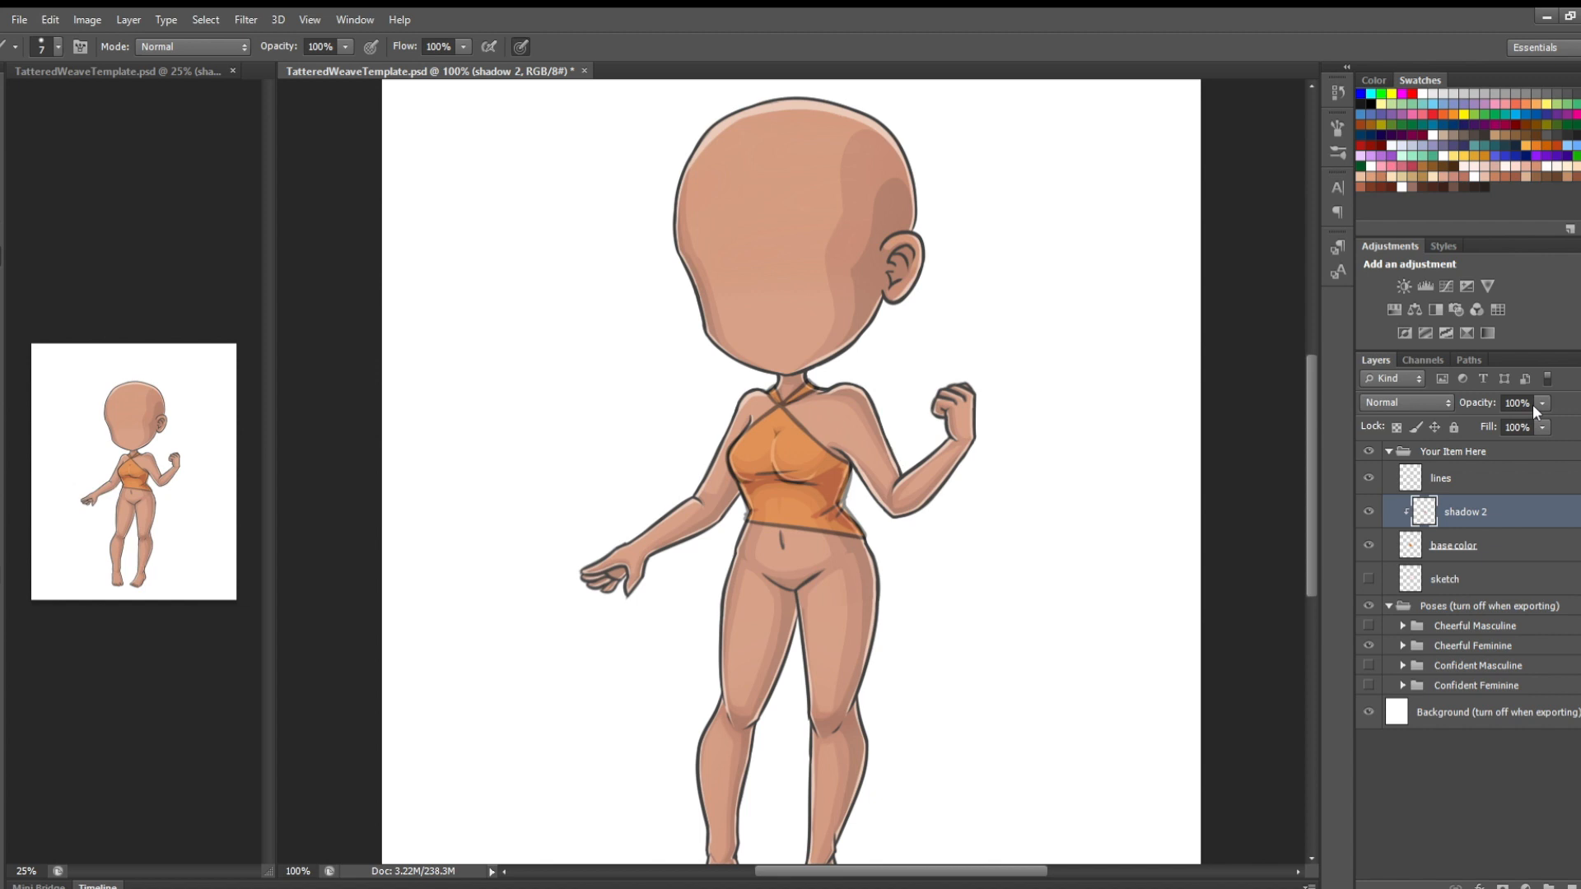
Set the Your Item Here group's opacity to 100% and the Poses group's opacity to 45%
left_click(1509, 450)
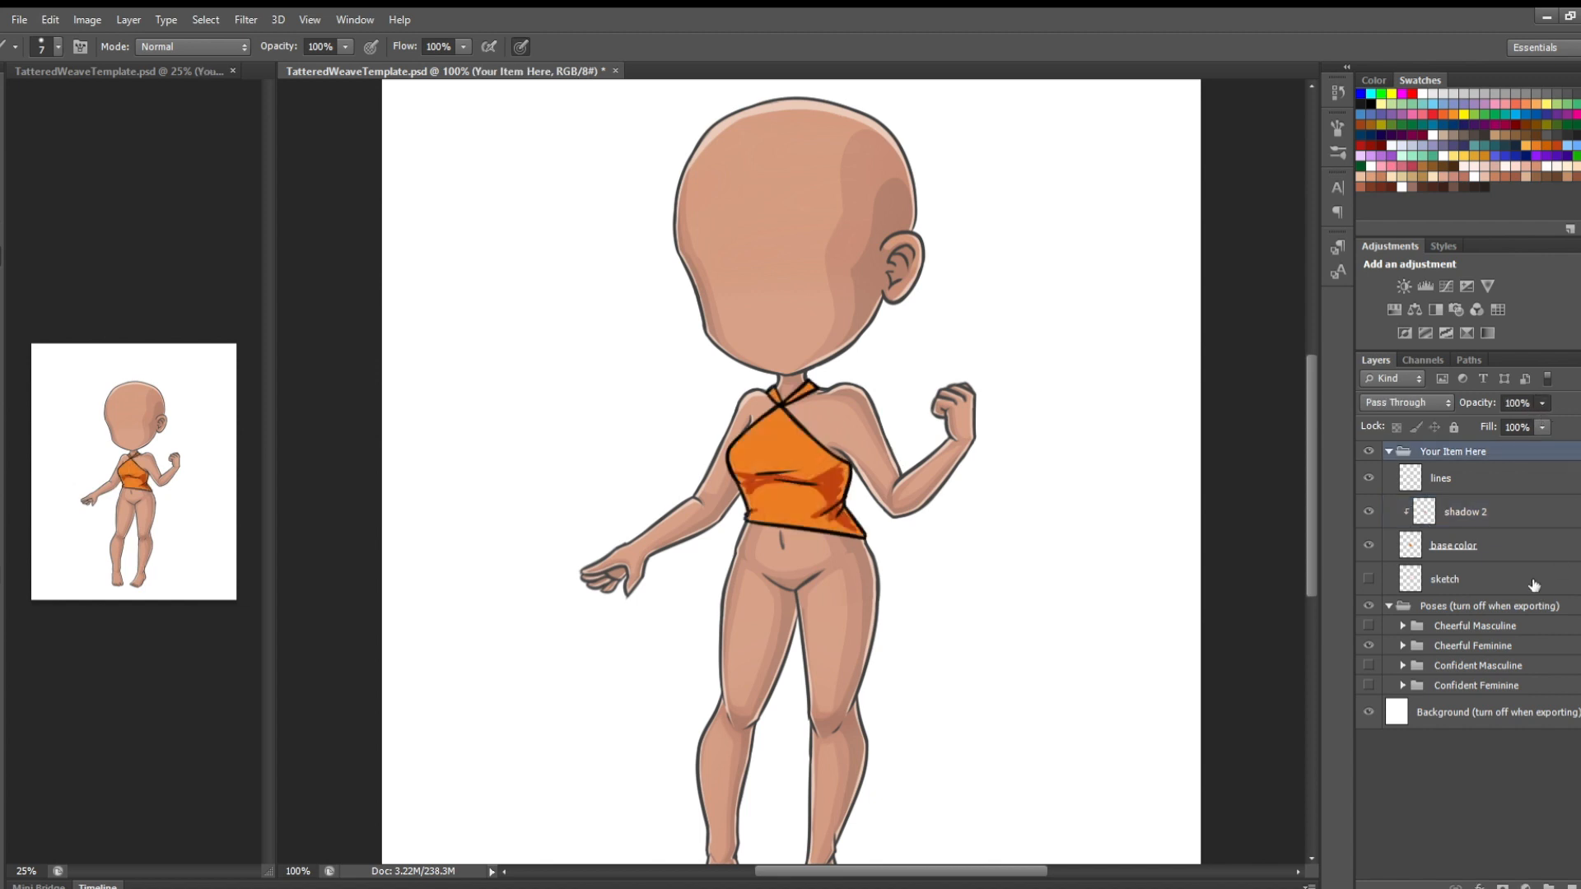
left_click(1529, 607)
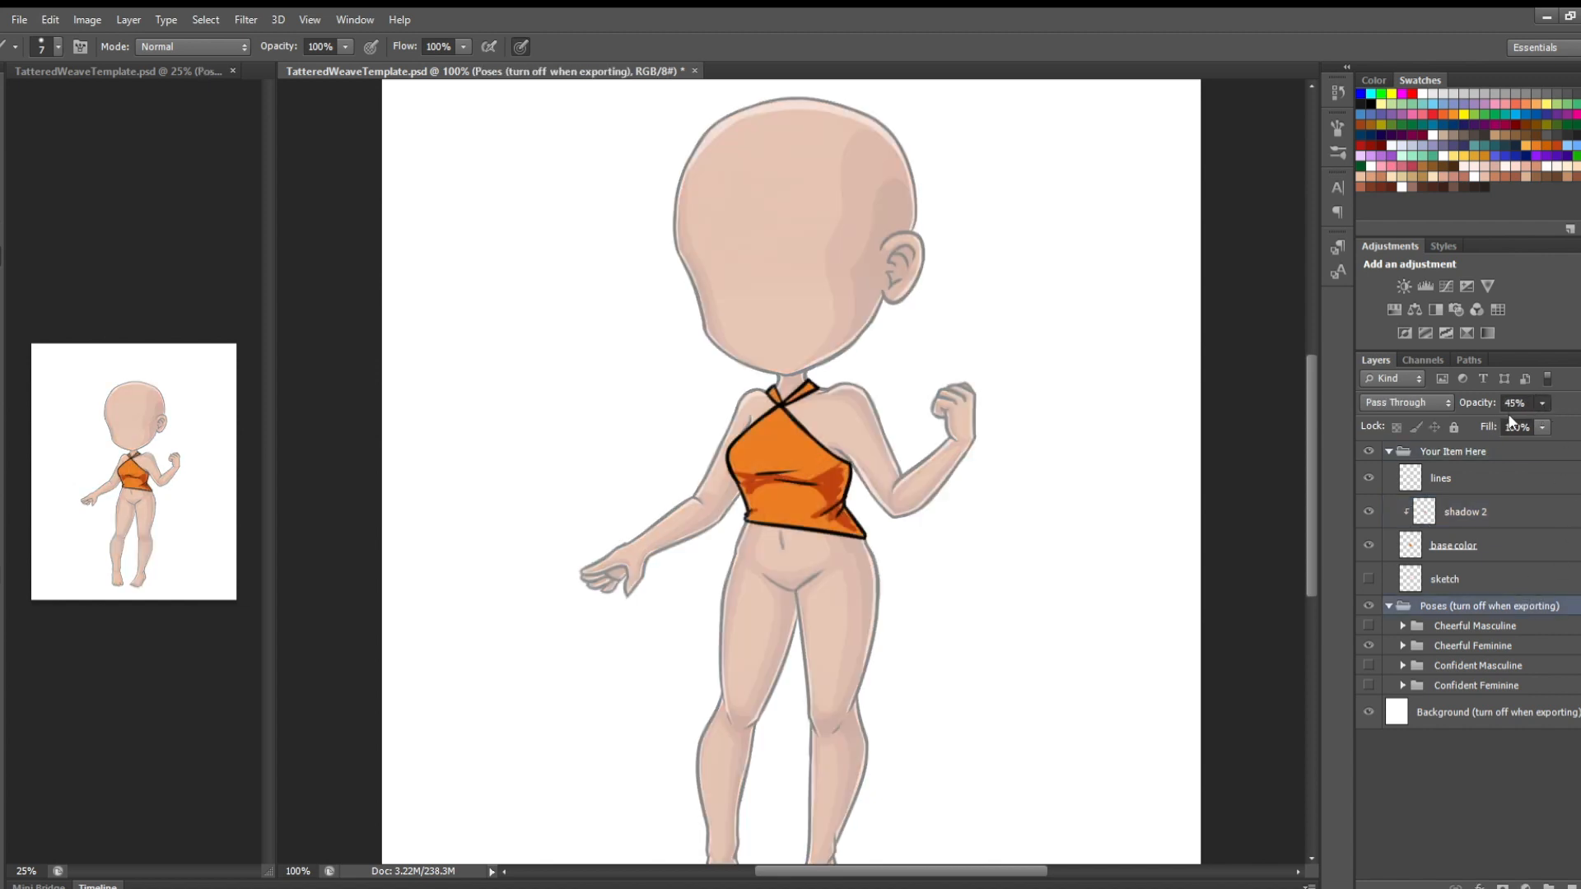
Fill in the dark orange shadow at the right side of the waist on shadow 2 and clean its edges
left_click(1503, 516)
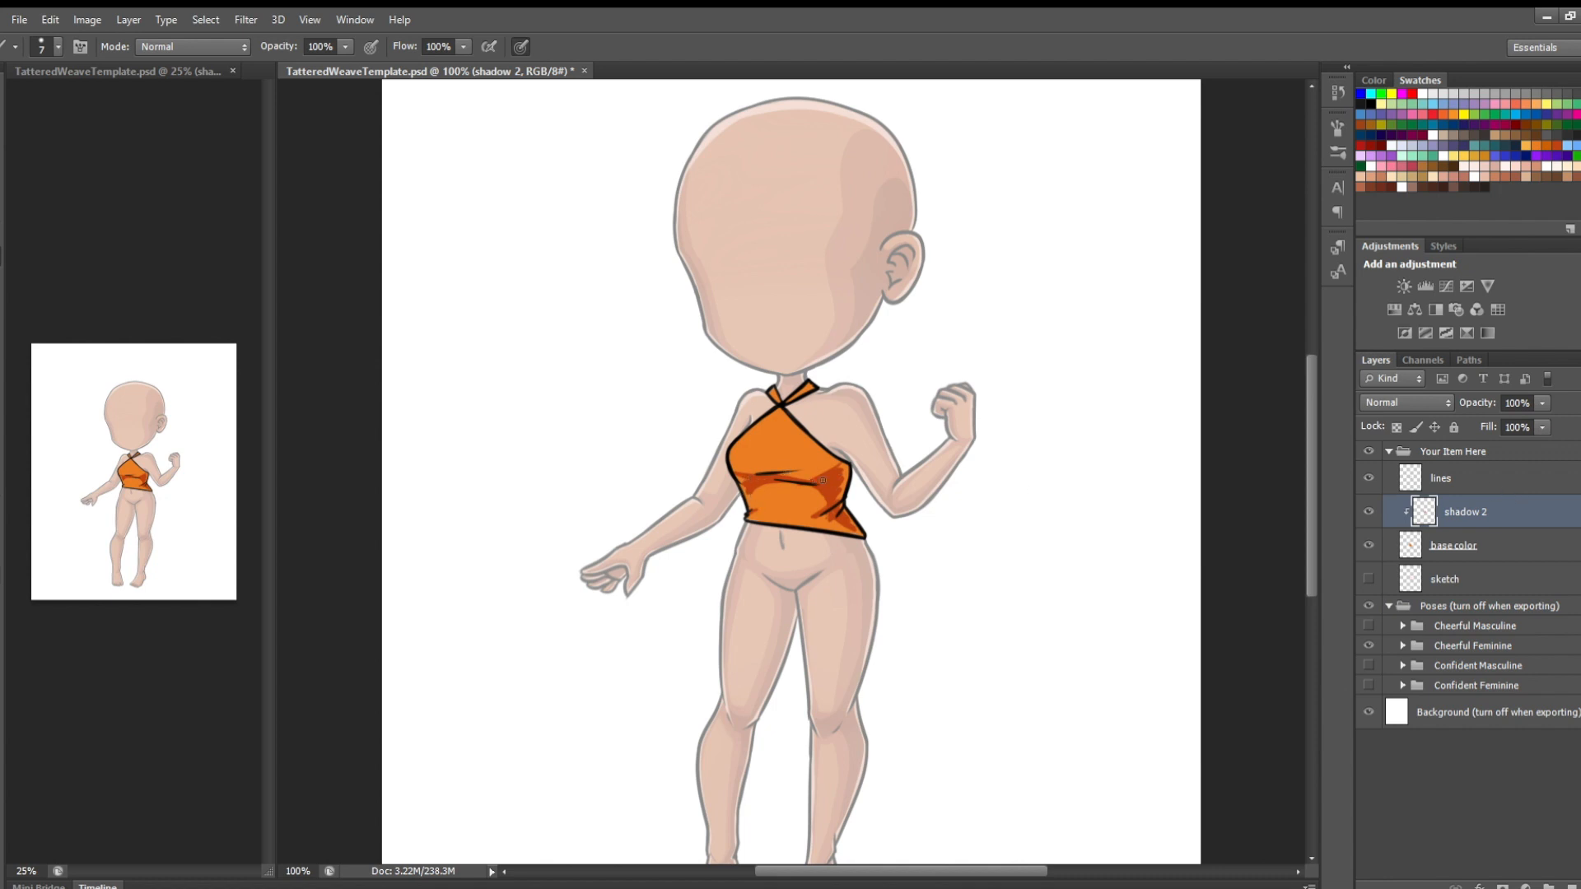
left_click_drag(840, 463, 833, 496)
key("e")
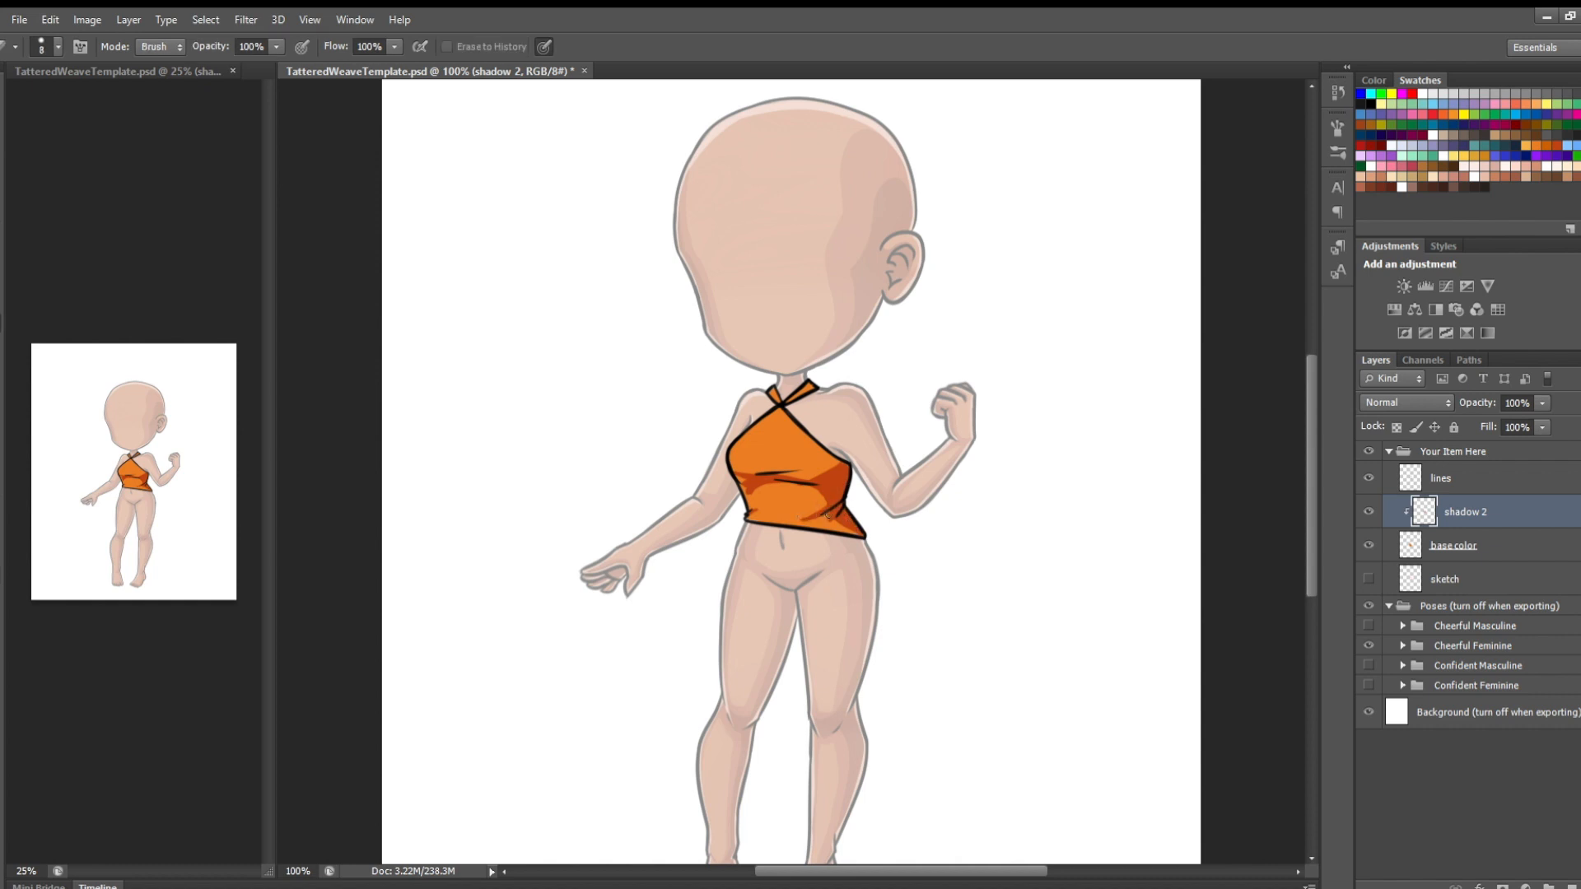
key("b")
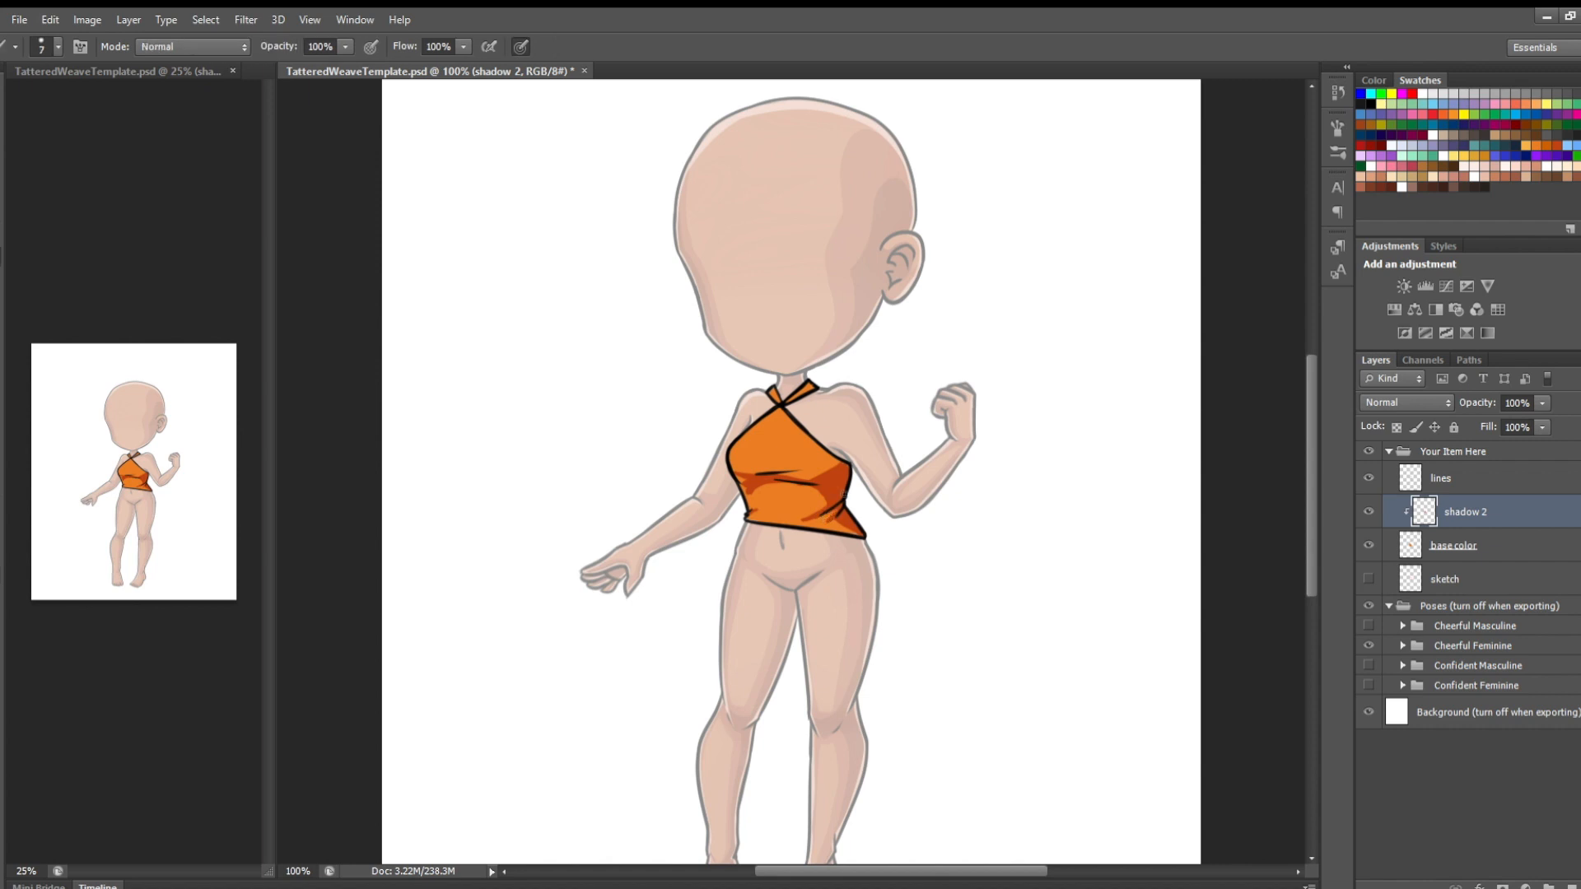
key("e")
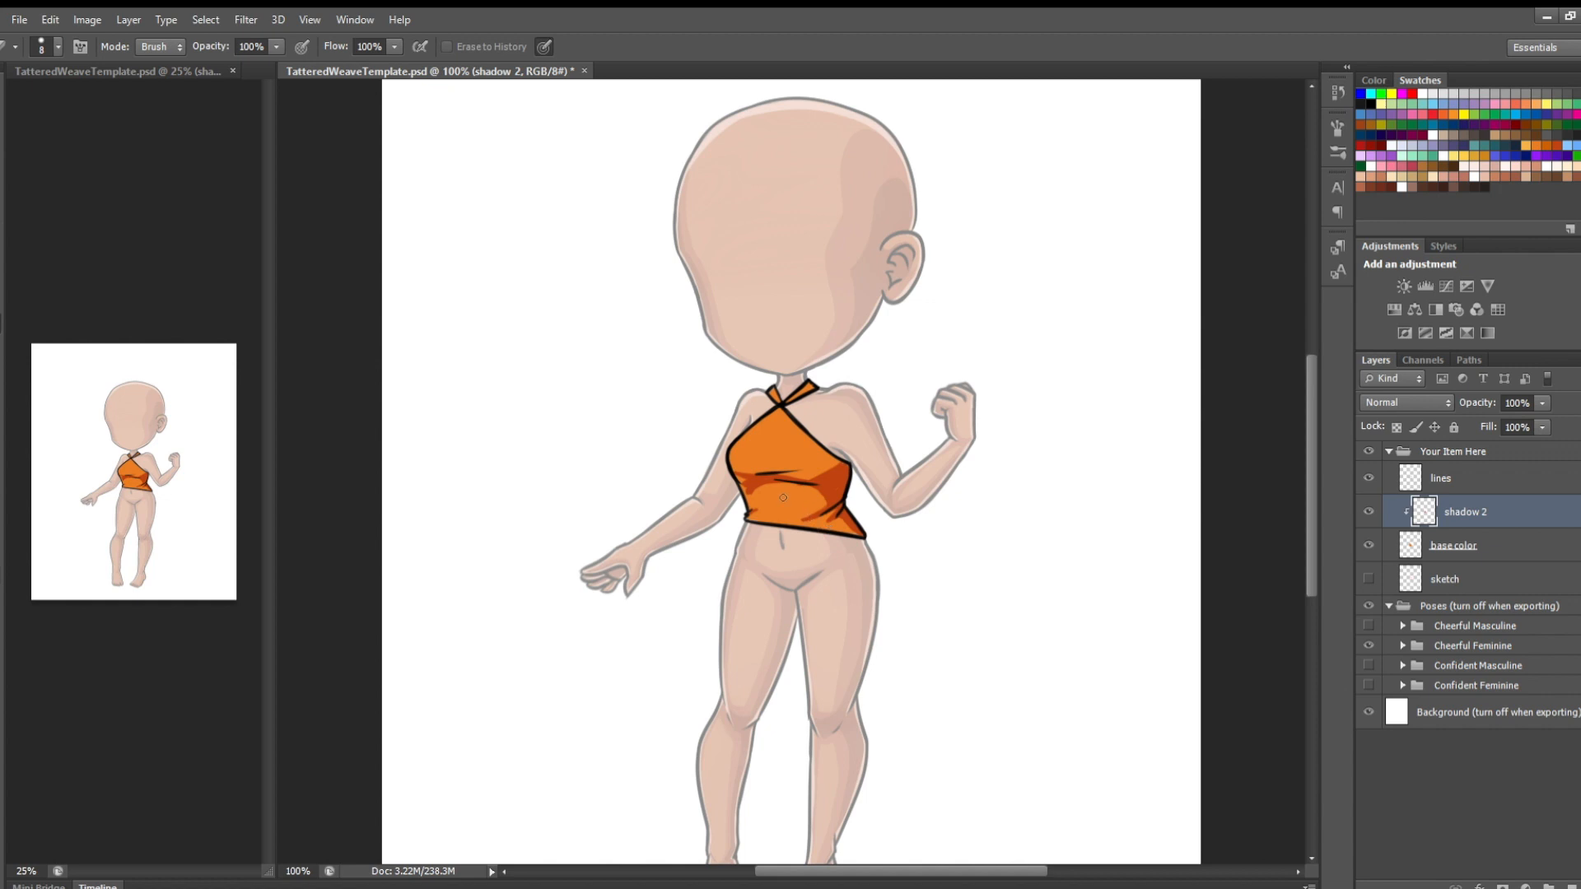
key("b")
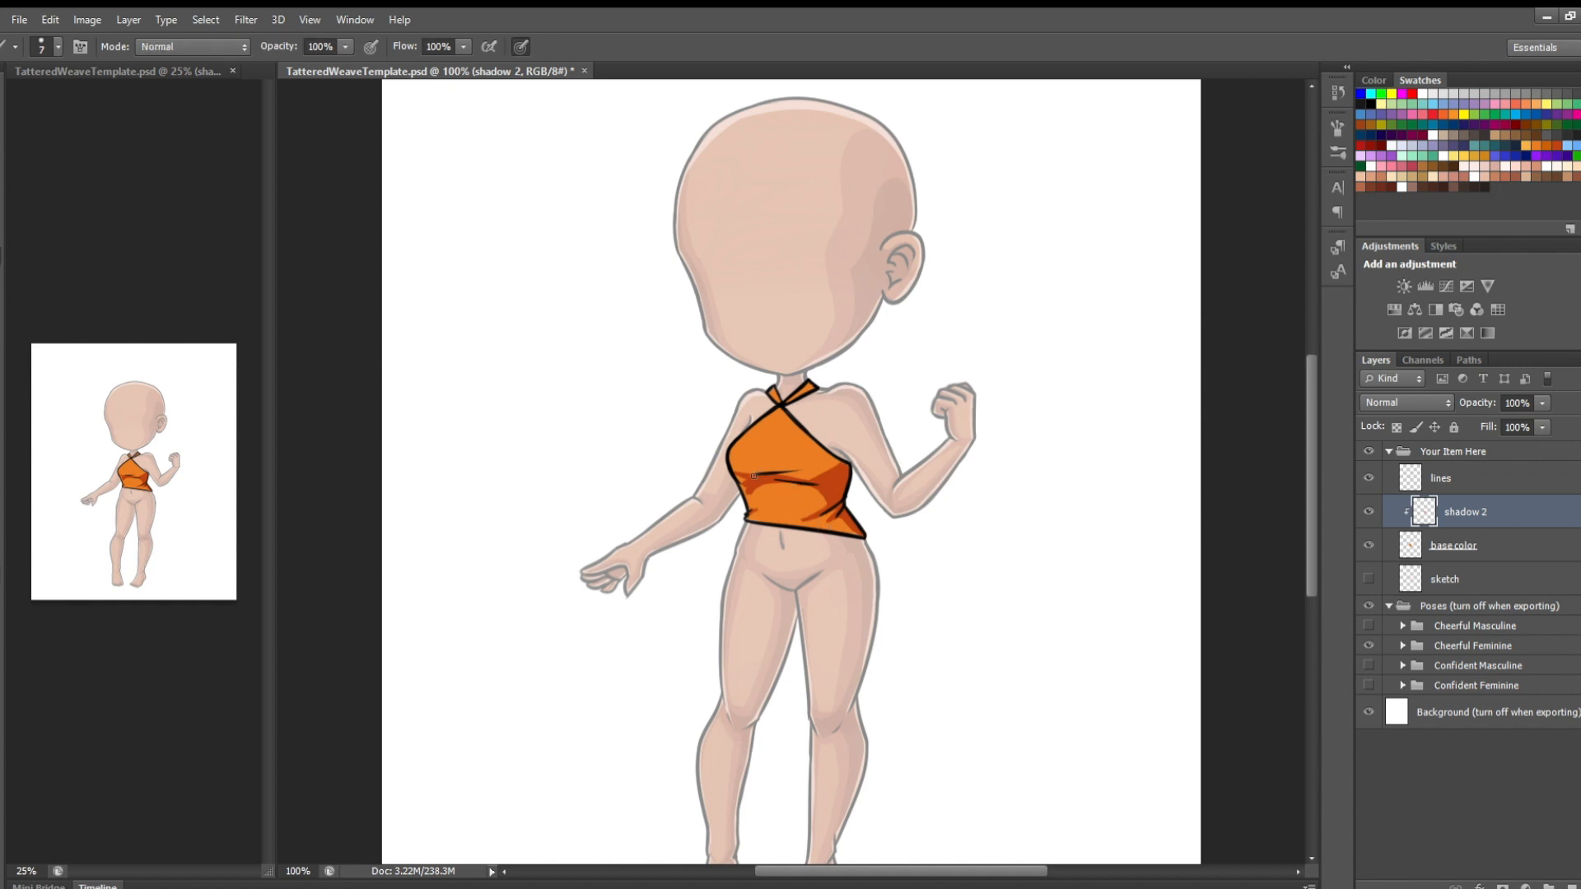
Refine the dark orange shadows along the folds under the bust, from the left side across to the right
left_click_drag(785, 478, 834, 488)
left_click_drag(730, 467, 779, 465)
key("e")
key("b")
Touch up the dark orange shading on the straps at the neck
key("e")
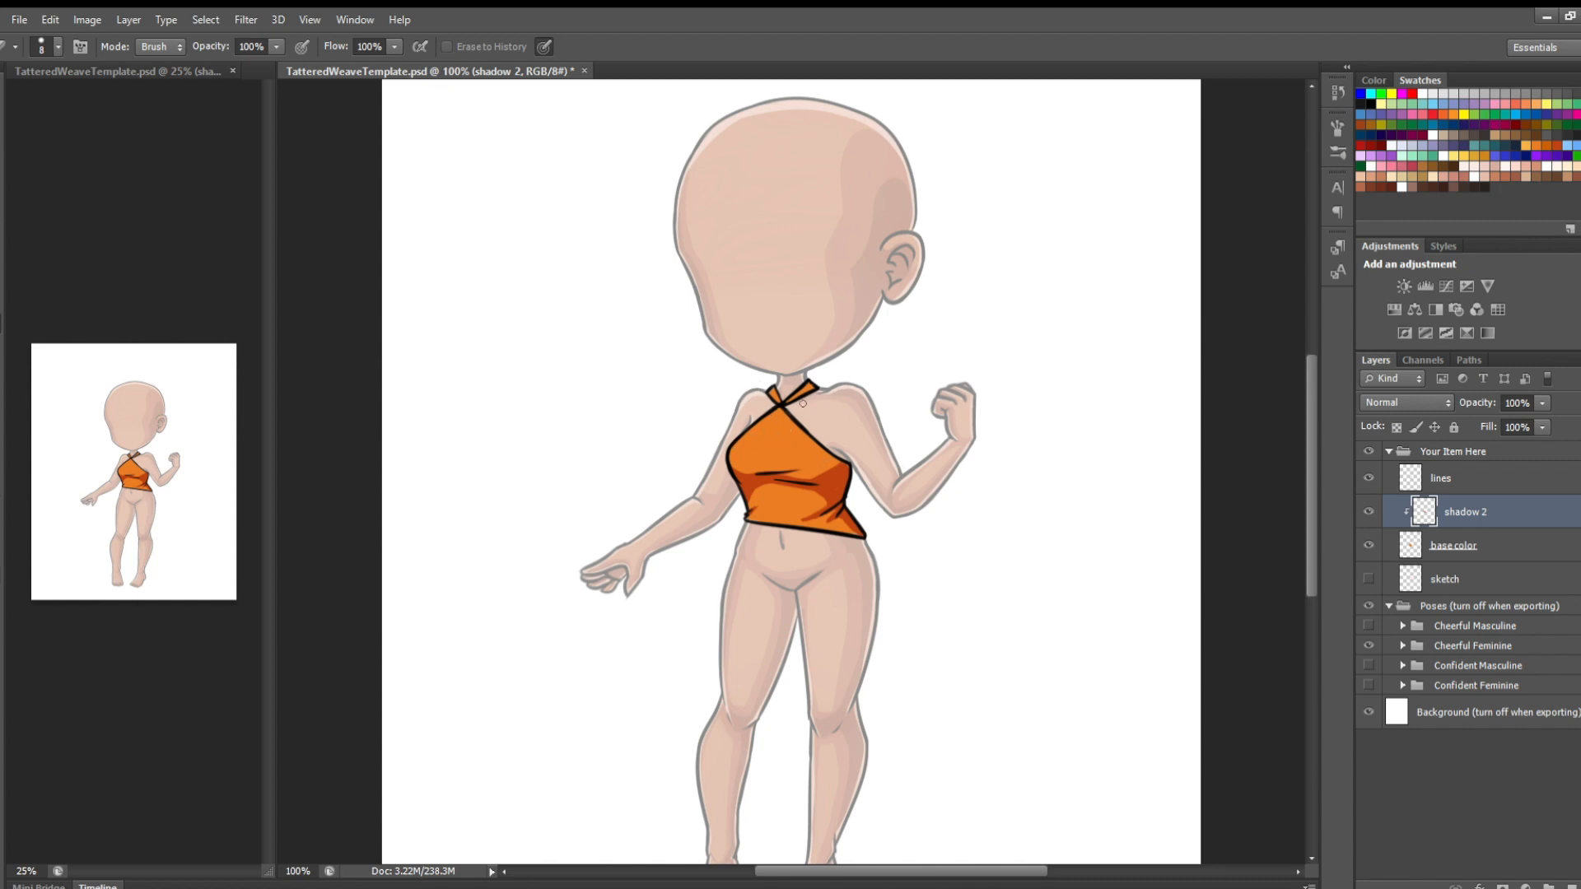
key("b")
left_click_drag(766, 393, 776, 391)
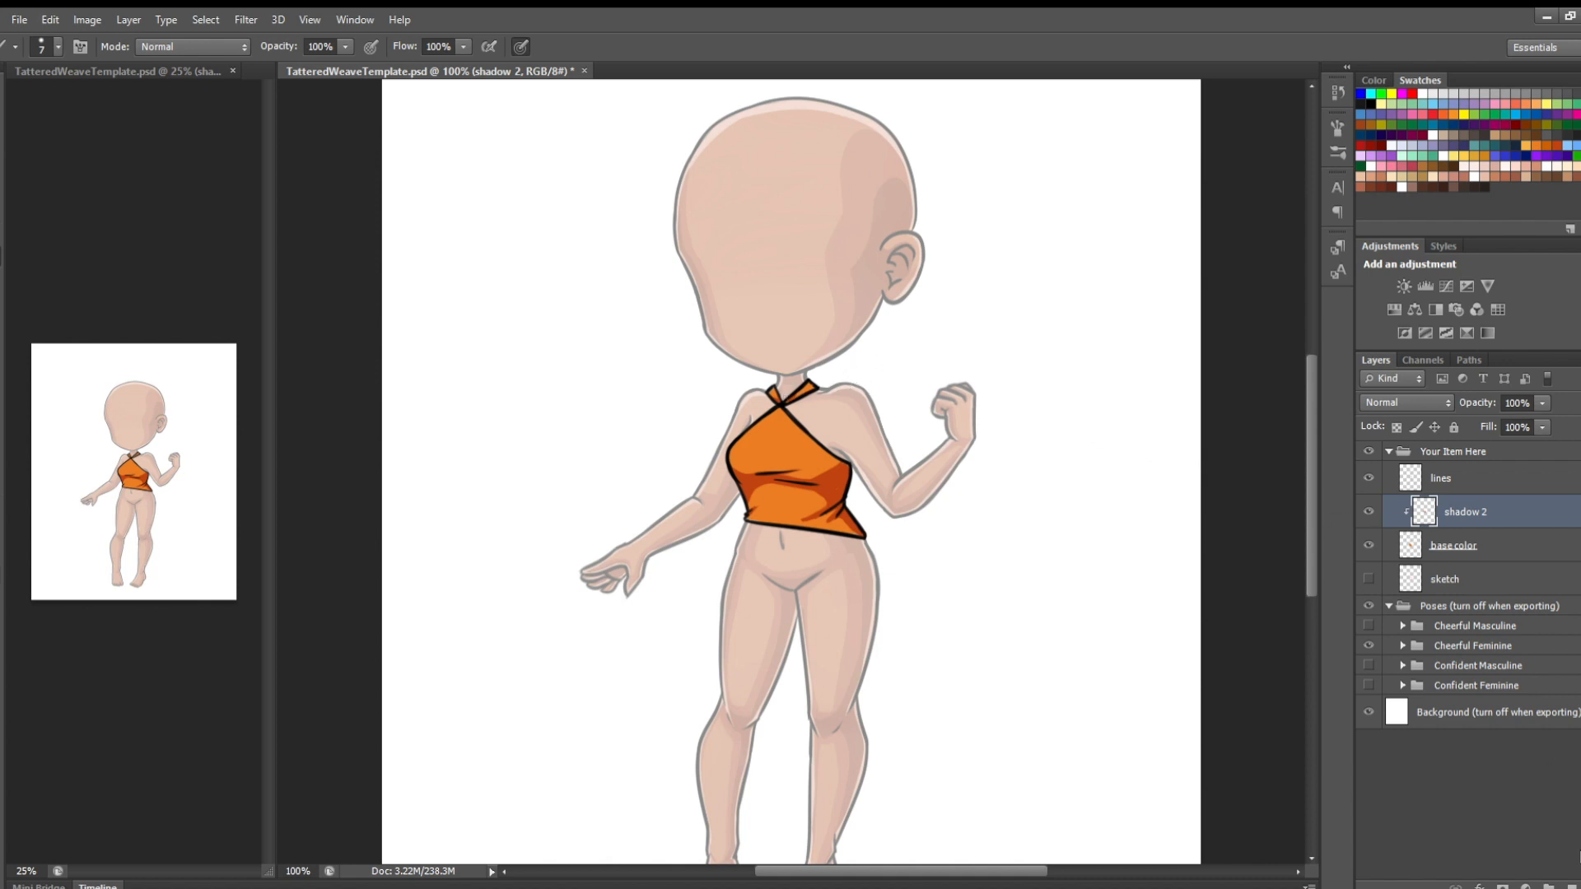
Add a layer named "shadow 1" clipped to base color and place it between base color and shadow 2
left_click(1529, 551)
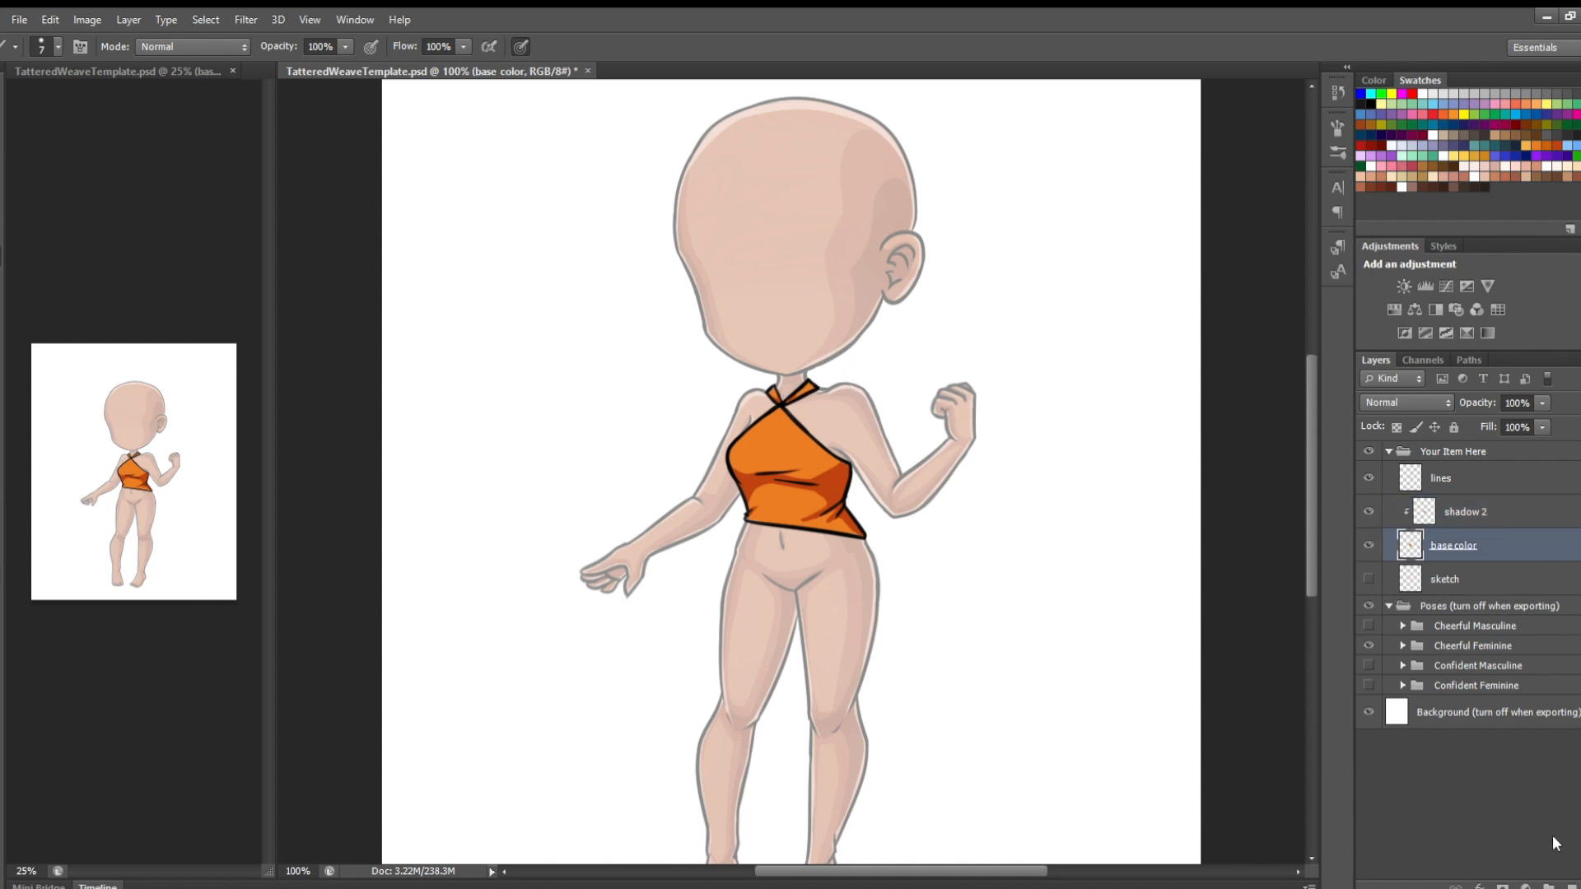
left_click(1549, 885)
left_click_drag(1489, 518, 1490, 500)
double_click(1457, 511)
type("shadow 1")
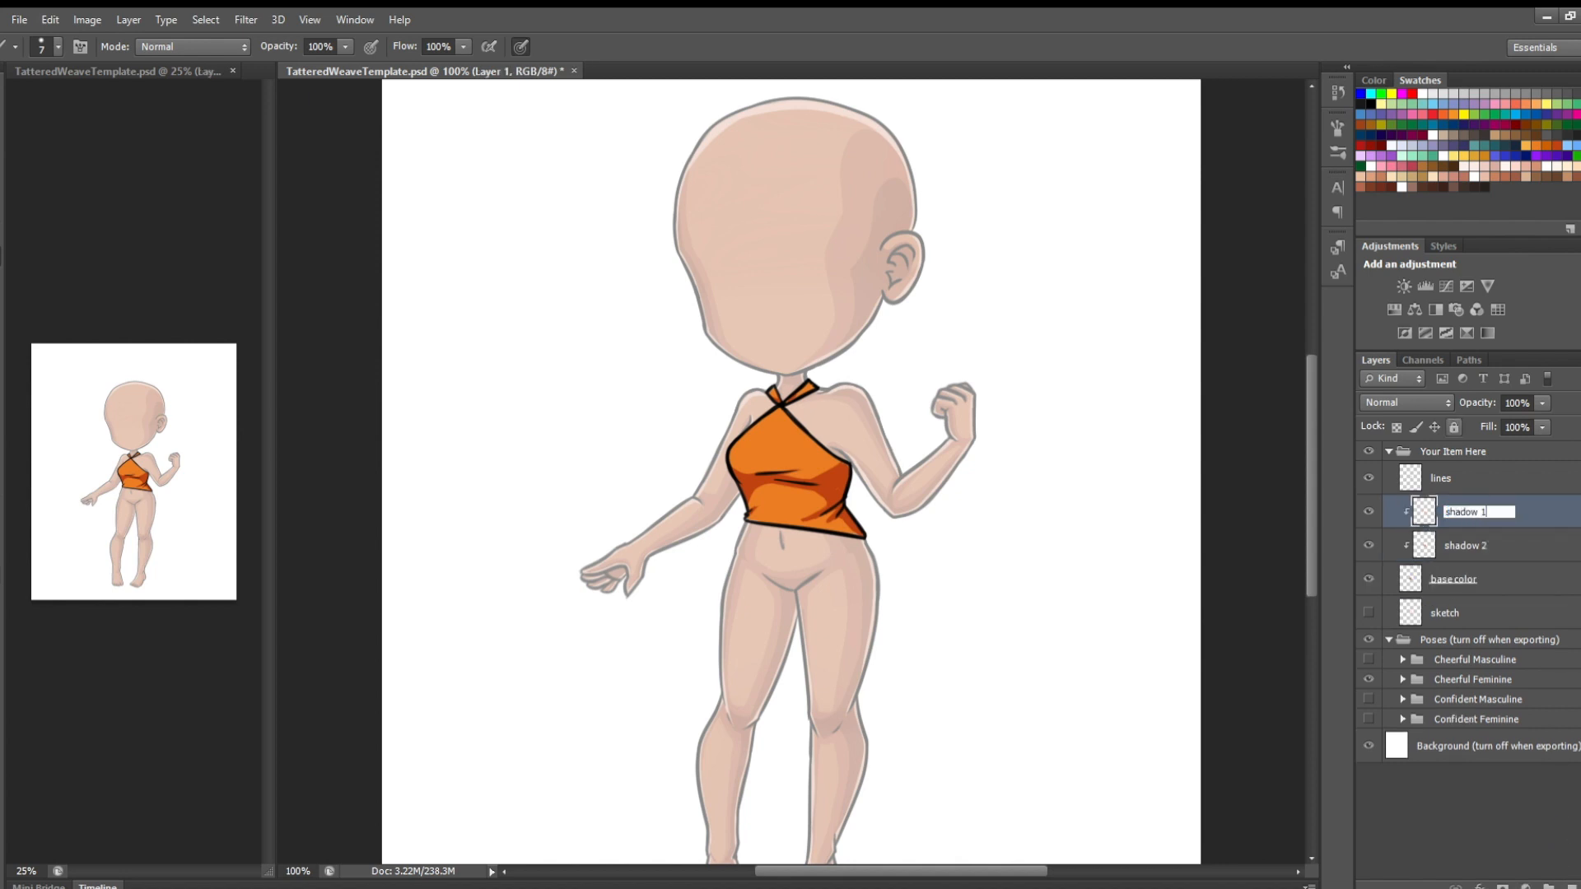
key("Return")
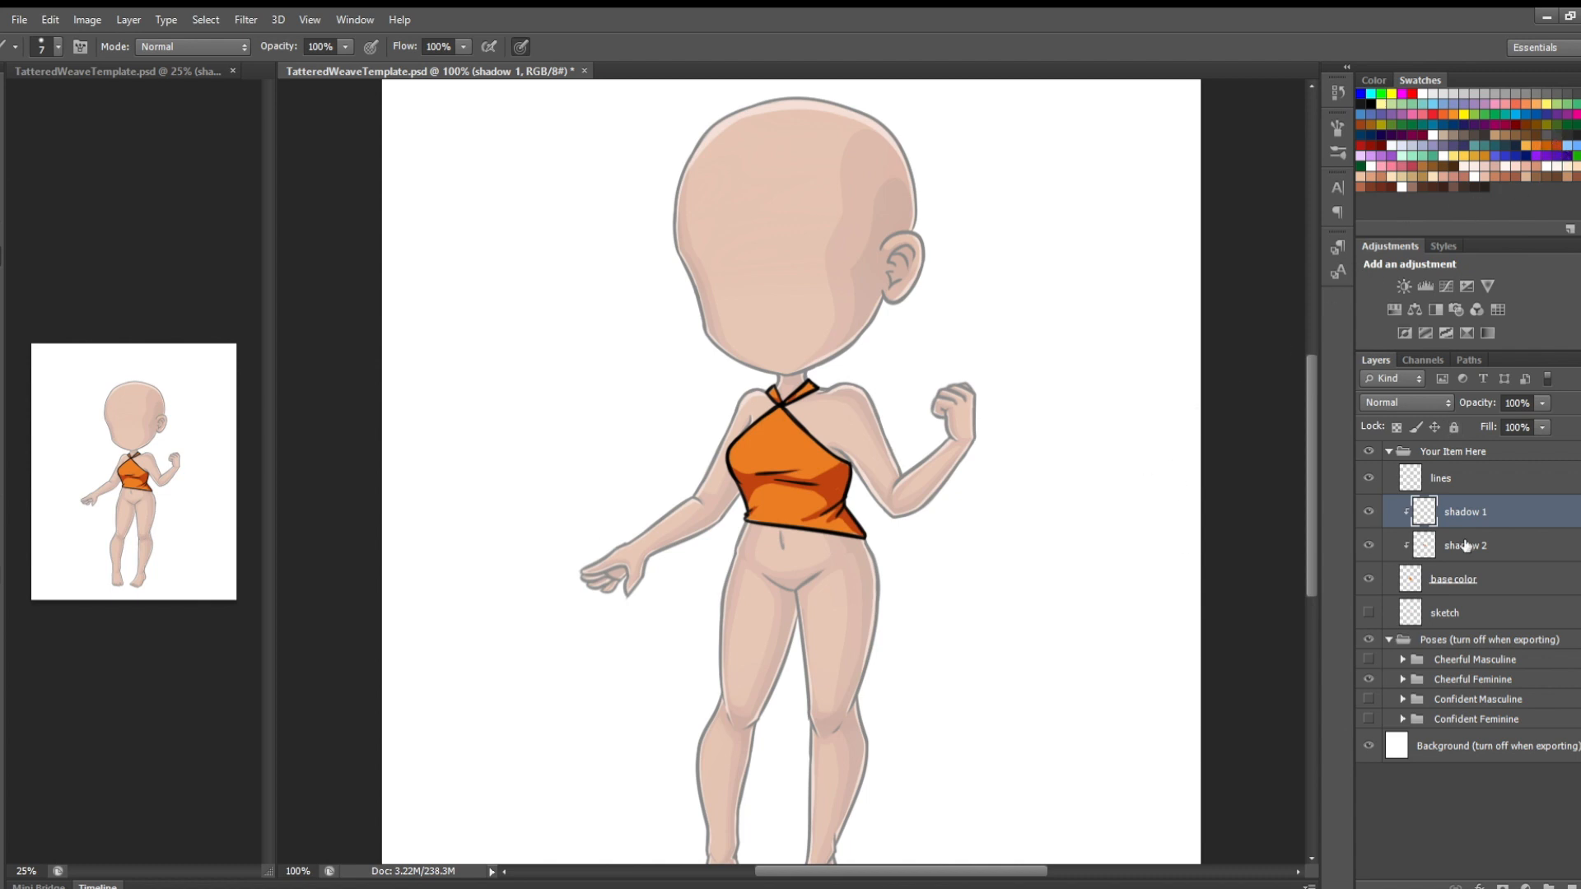
mouse_move(1518, 515)
left_mouse_down()
mouse_move(1516, 566)
mouse_move(1514, 547)
left_mouse_up()
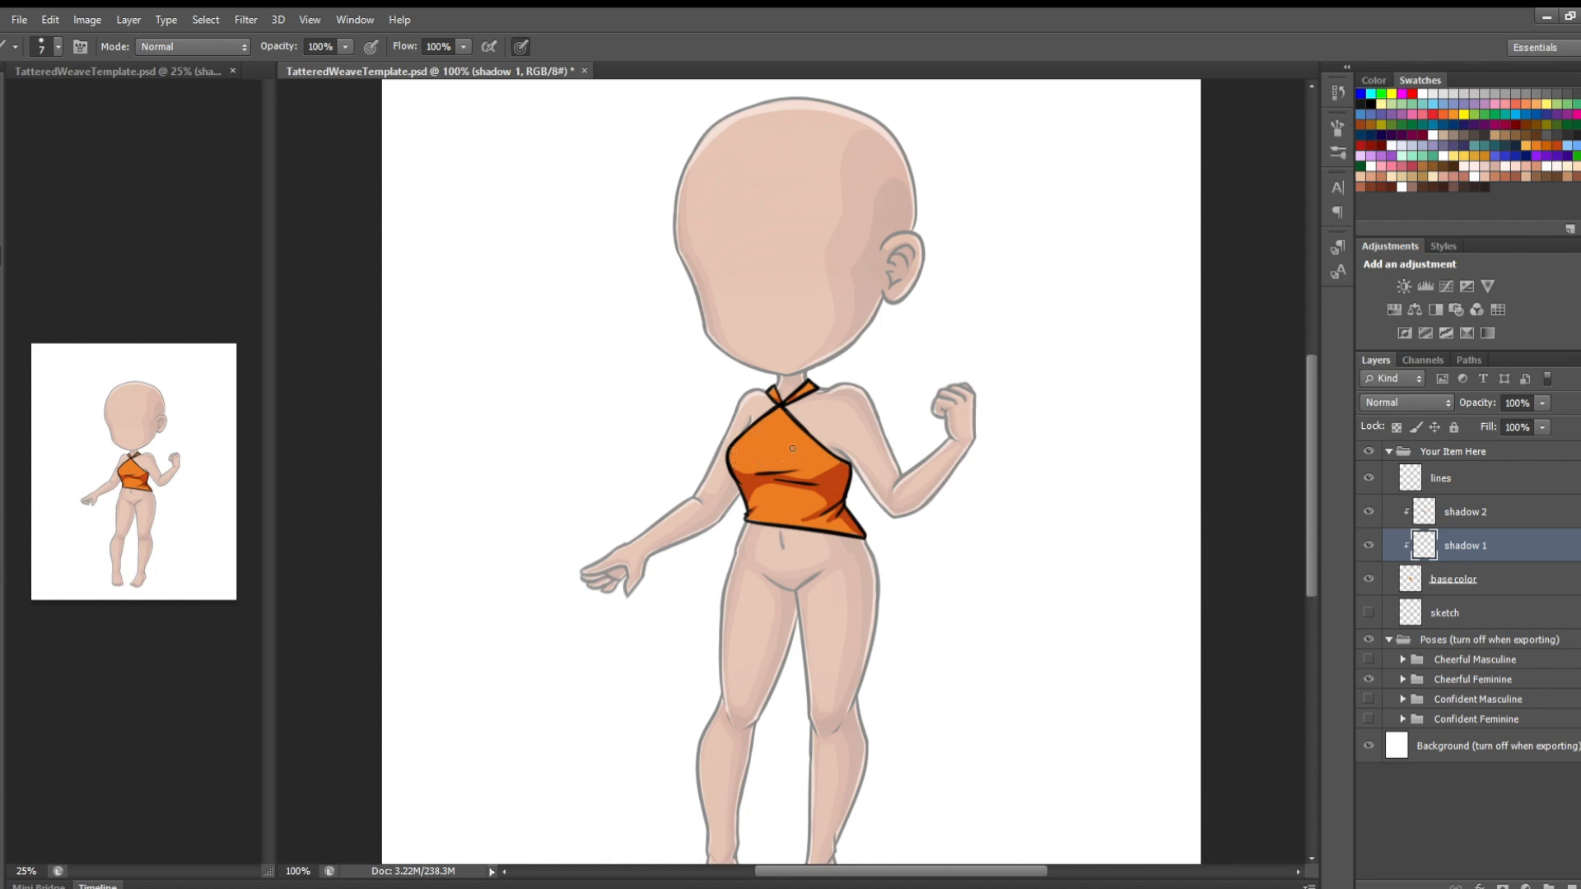
Paint medium-orange shadows along the underside and right side of the bust on shadow 1, cleaning the edges
left_click_drag(734, 468, 781, 462)
left_click_drag(749, 466, 739, 471)
key("e")
mouse_move(774, 458)
left_mouse_down()
mouse_move(831, 455)
mouse_move(729, 460)
mouse_move(843, 455)
mouse_move(805, 470)
left_mouse_up()
key("b")
left_click_drag(797, 420, 831, 466)
left_click_drag(832, 462, 787, 474)
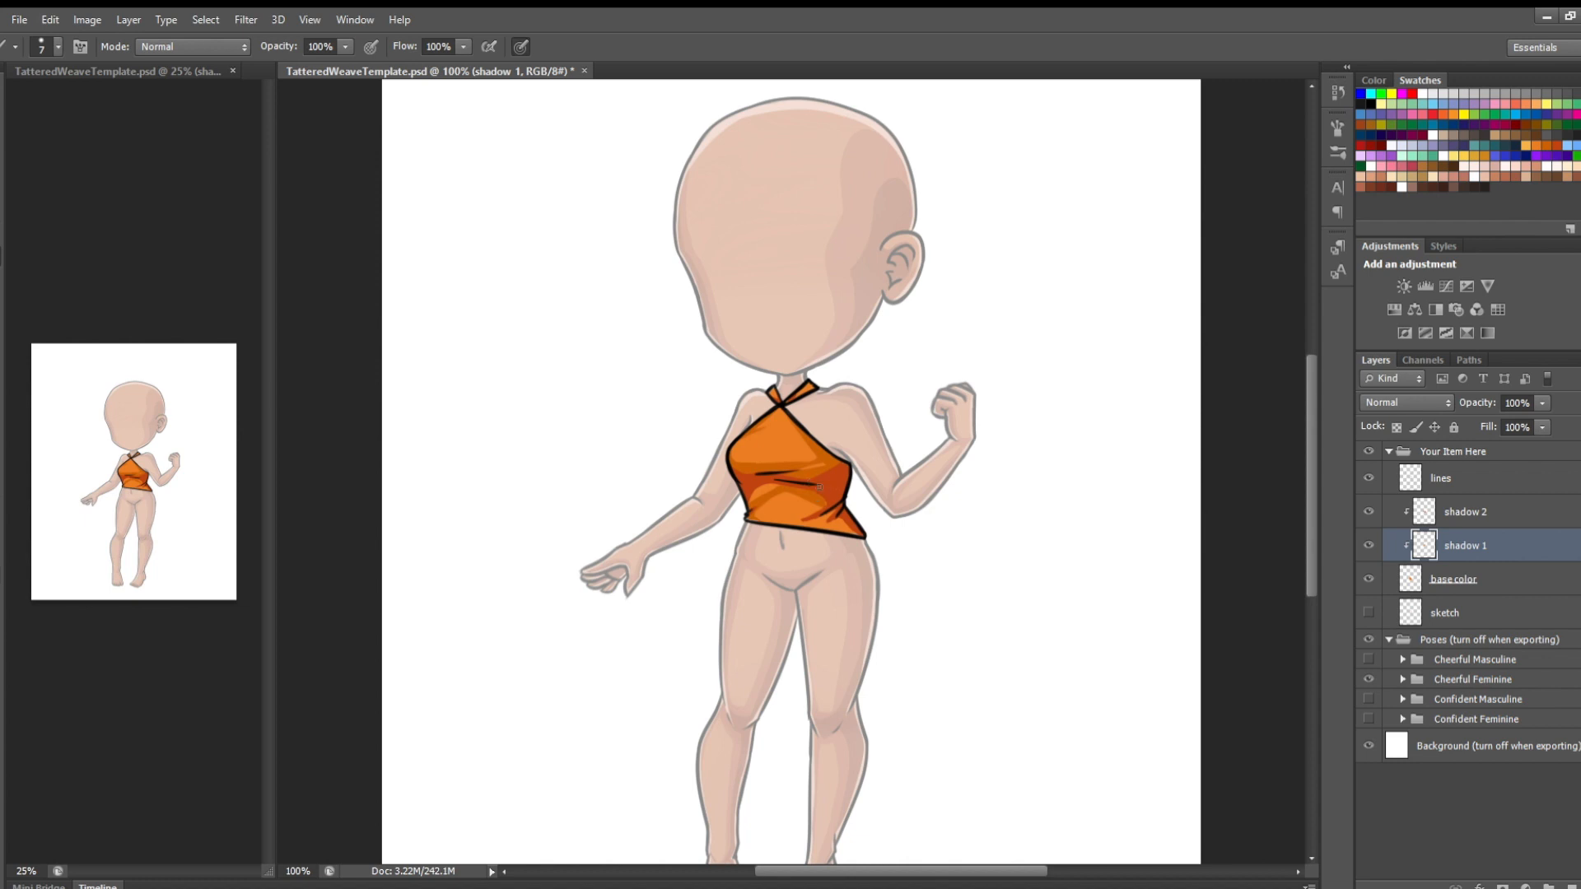
Extend the medium-orange shadows around the waist folds and along the hem to its right corner
left_click_drag(772, 487, 754, 494)
mouse_move(786, 522)
left_mouse_down()
mouse_move(823, 499)
mouse_move(803, 513)
left_mouse_up()
left_click_drag(826, 520, 813, 523)
left_click_drag(845, 523, 850, 531)
Add a clipped layer named "highlight" and place it above shadow 2, directly under lines
left_click(1568, 883)
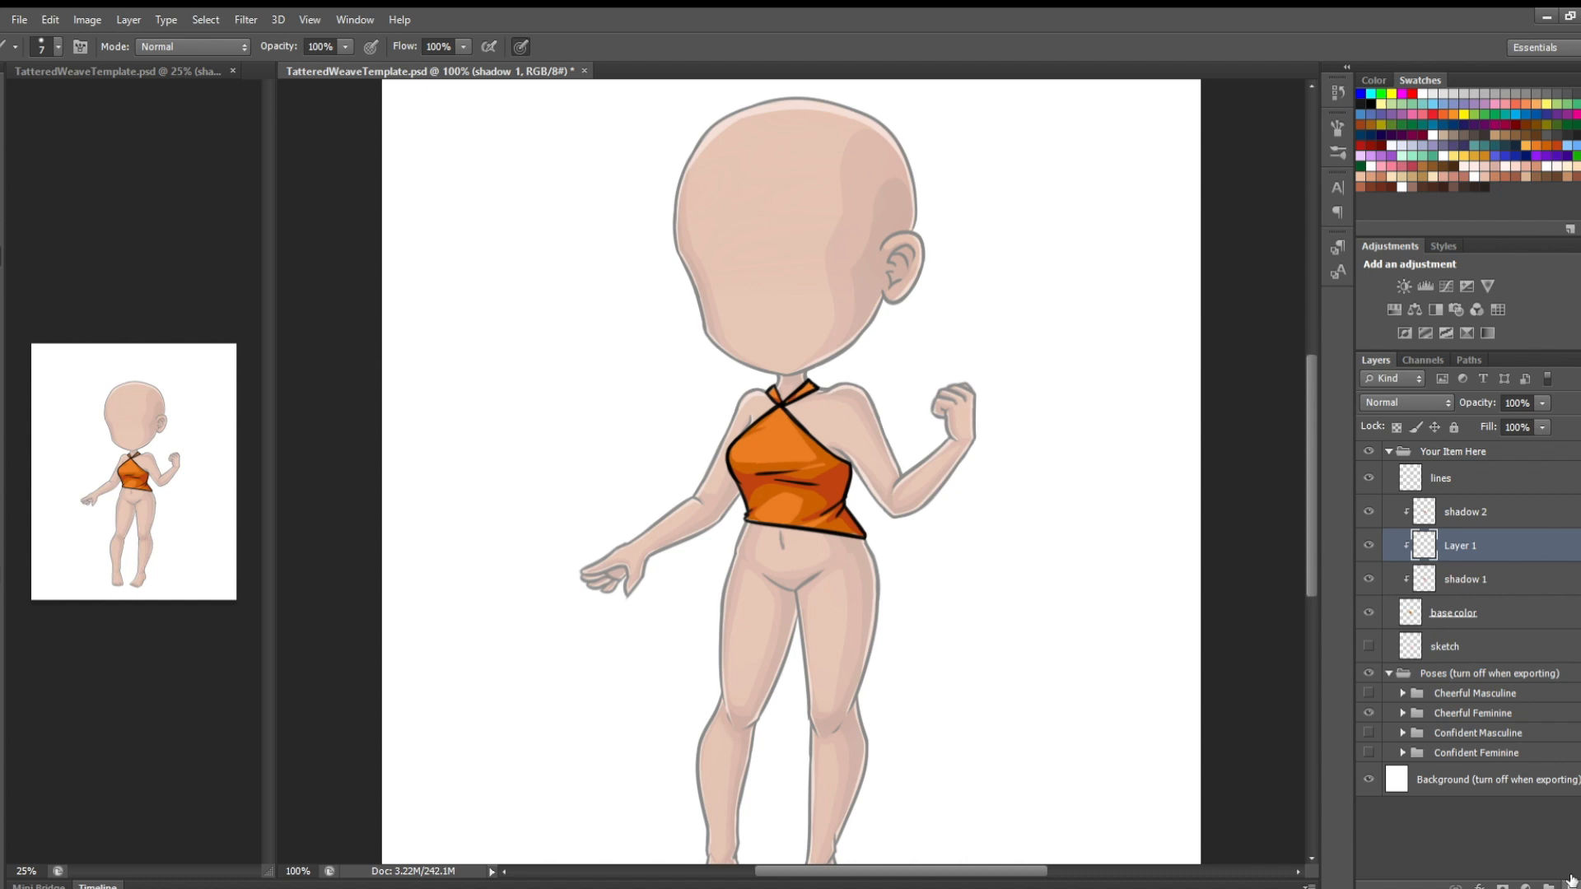
double_click(1461, 546)
type("highlight")
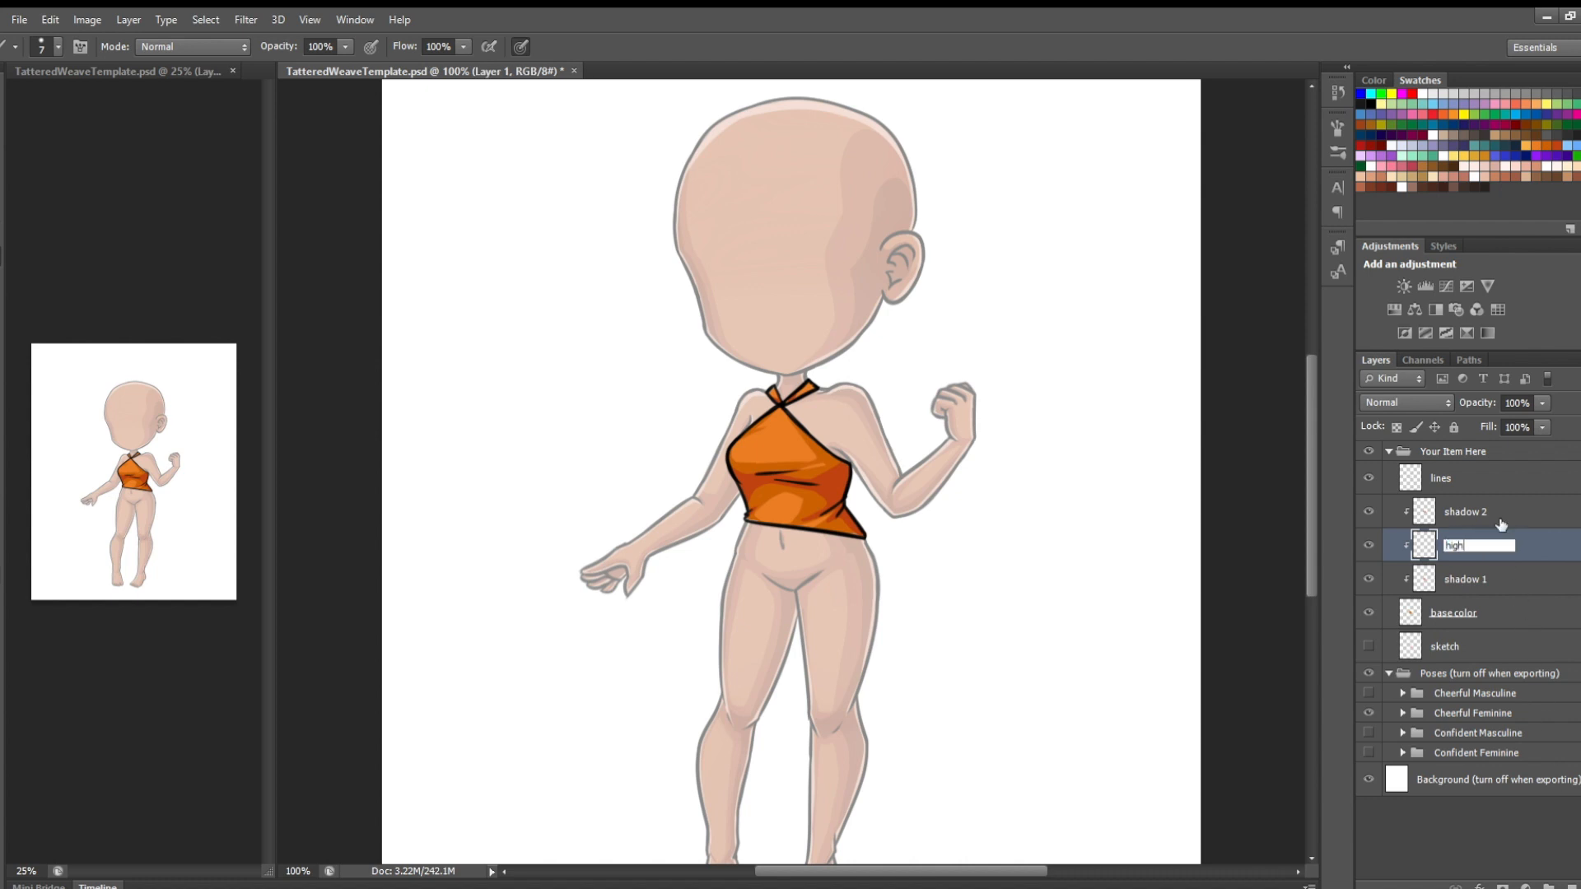
key("Return")
left_click_drag(1512, 546, 1522, 504)
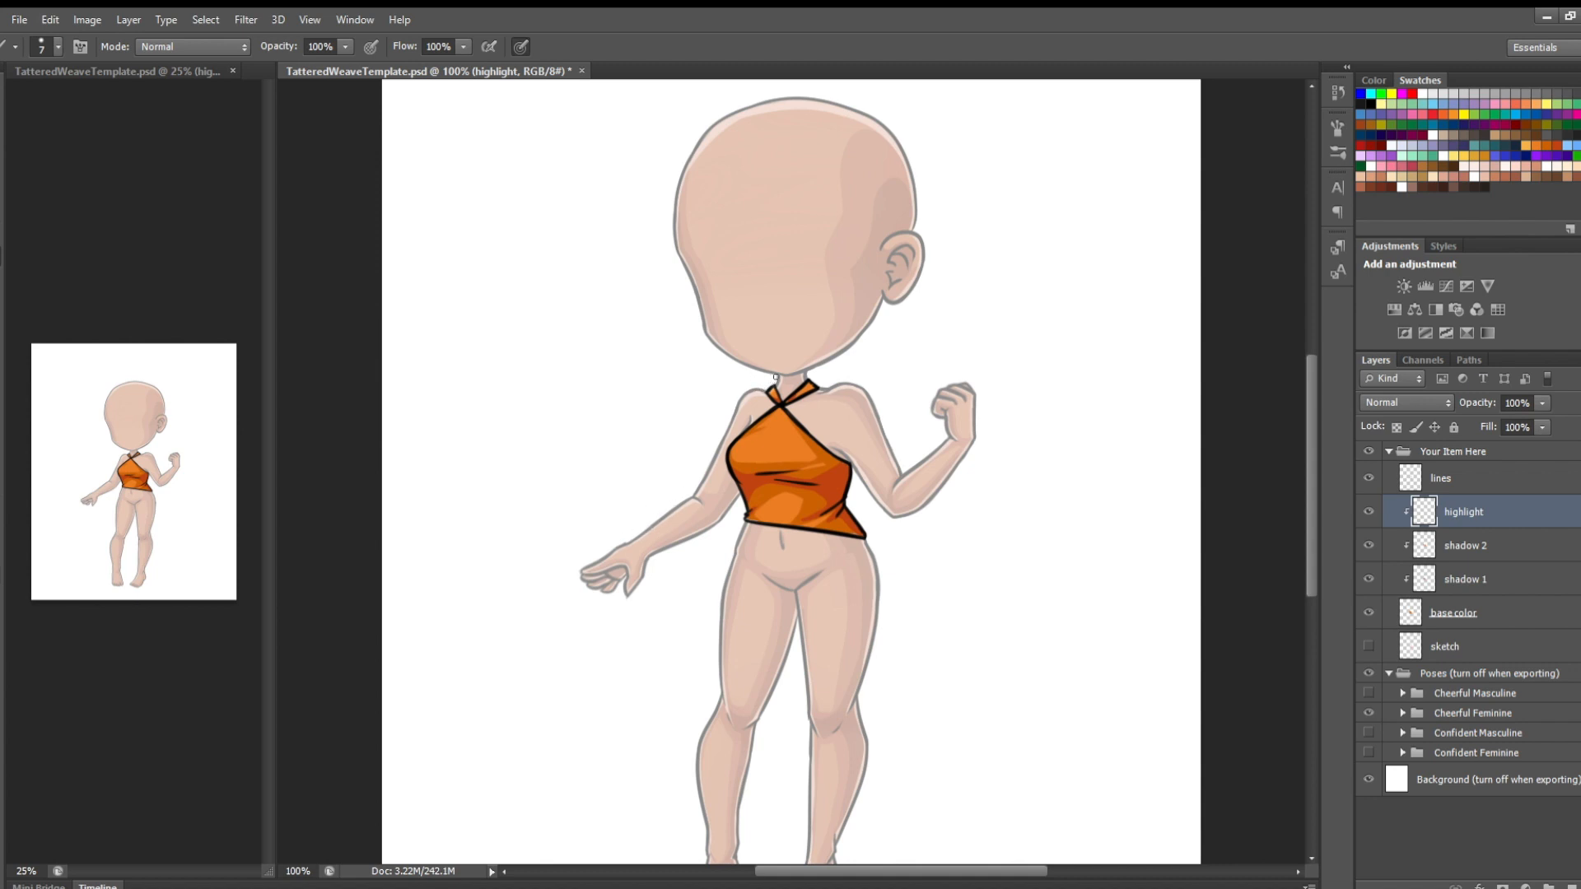
Paint light yellow-orange highlights on the straps, the right side of the waist and along the hem
left_click_drag(812, 383, 820, 386)
key("e")
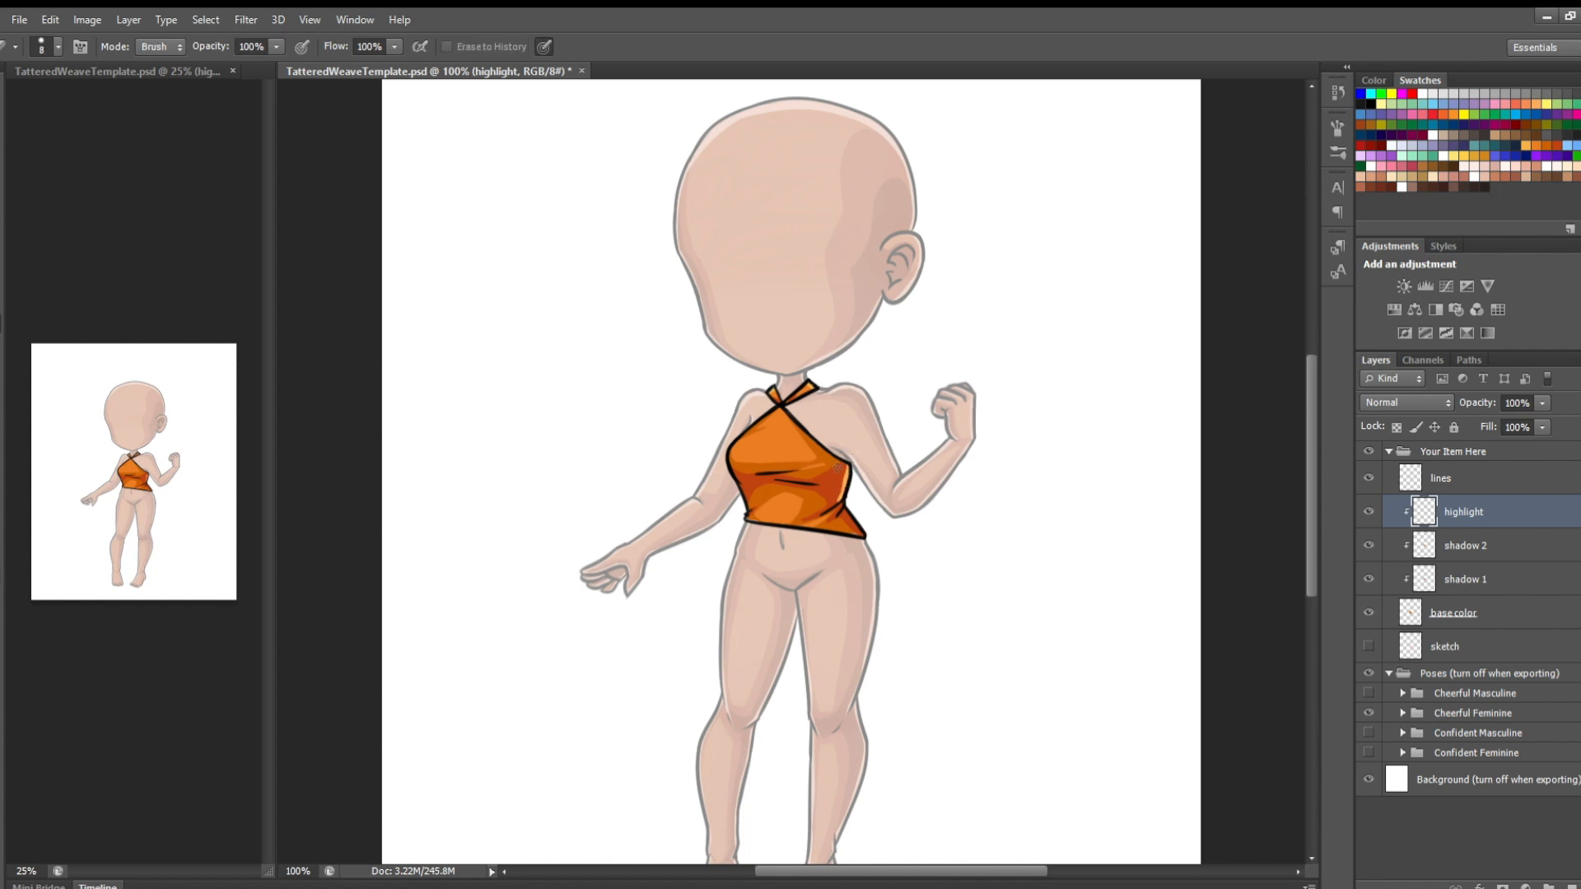
key("b")
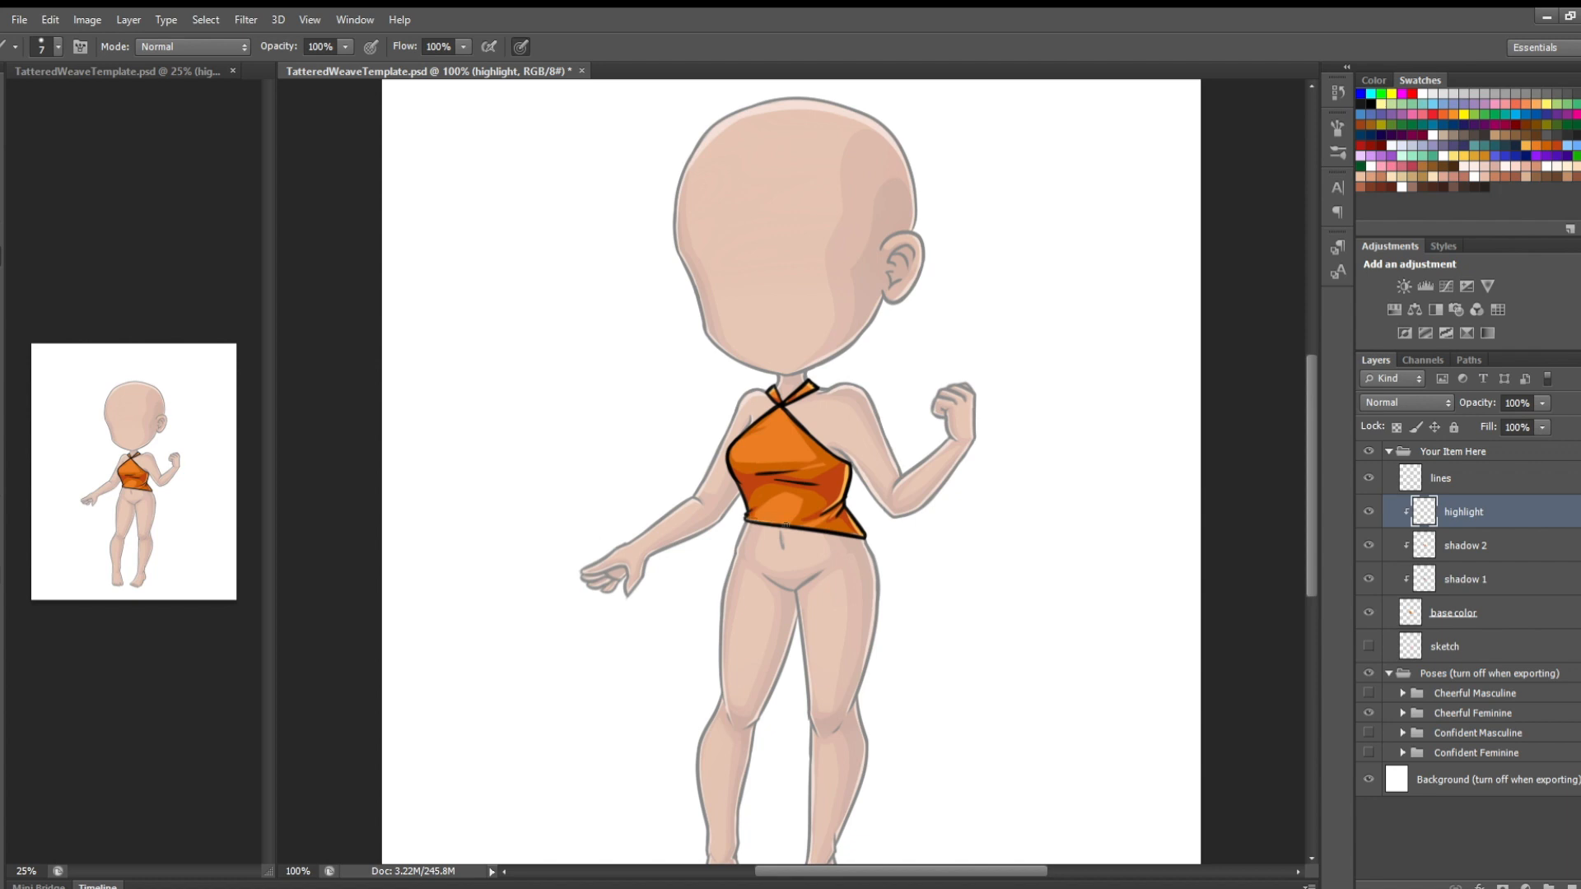
left_click_drag(765, 521, 900, 536)
Add light highlights along the left curve of the bust and the right neckline edge, erasing to refine them
left_click_drag(751, 437, 785, 431)
key("e")
mouse_move(776, 438)
left_mouse_down()
mouse_move(756, 440)
mouse_move(771, 440)
left_mouse_up()
key("b")
left_click_drag(737, 439, 762, 436)
left_click_drag(789, 417, 800, 430)
key("e")
left_click_drag(777, 422, 799, 439)
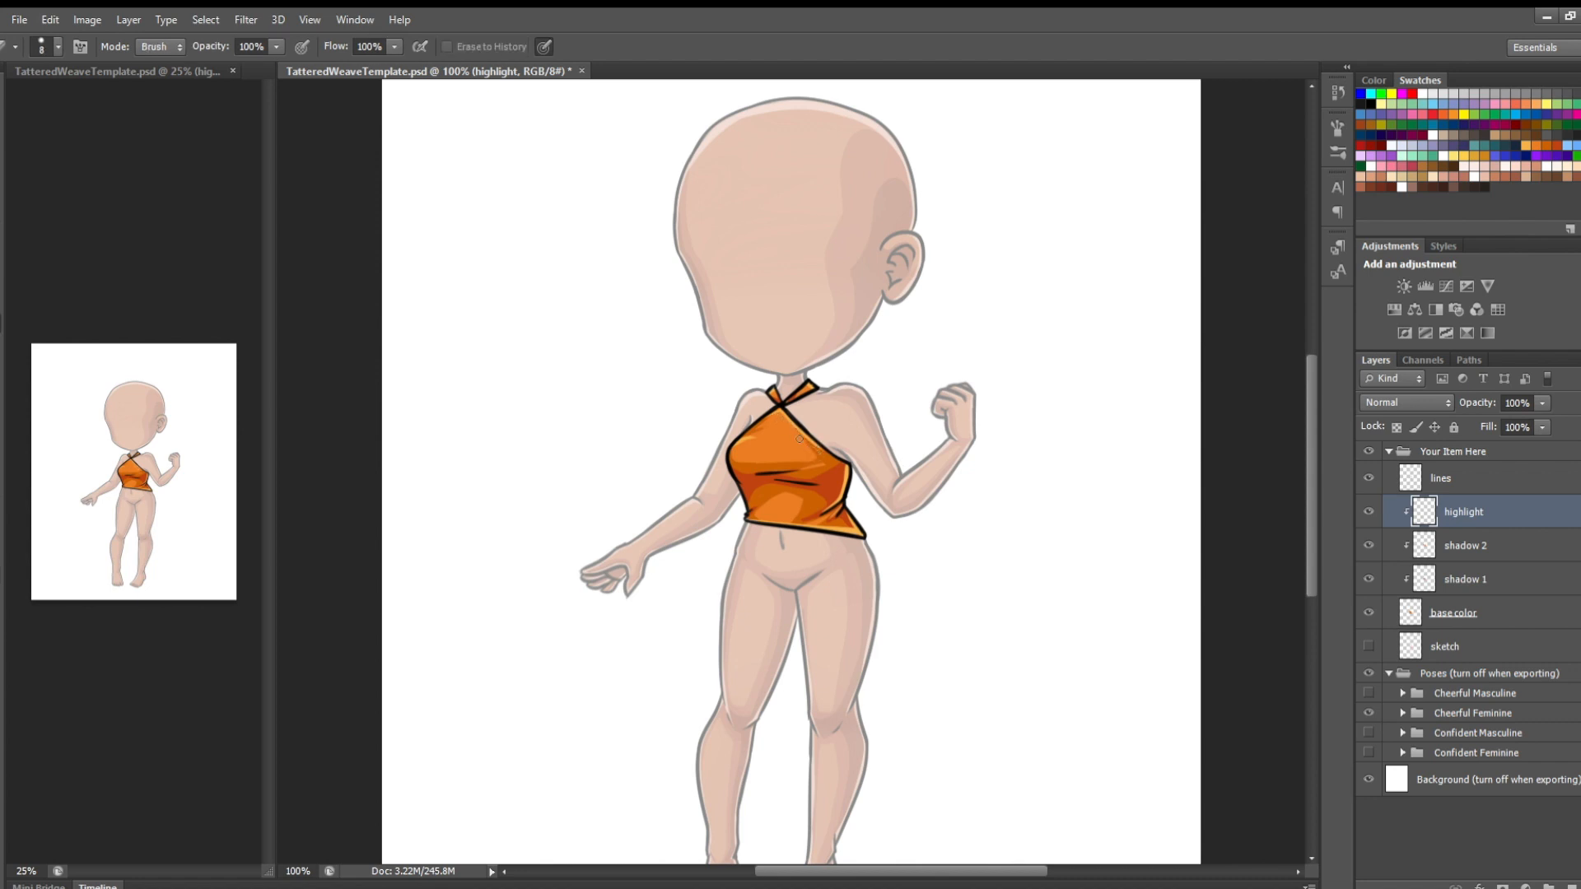
left_click_drag(782, 421, 837, 452)
key("b")
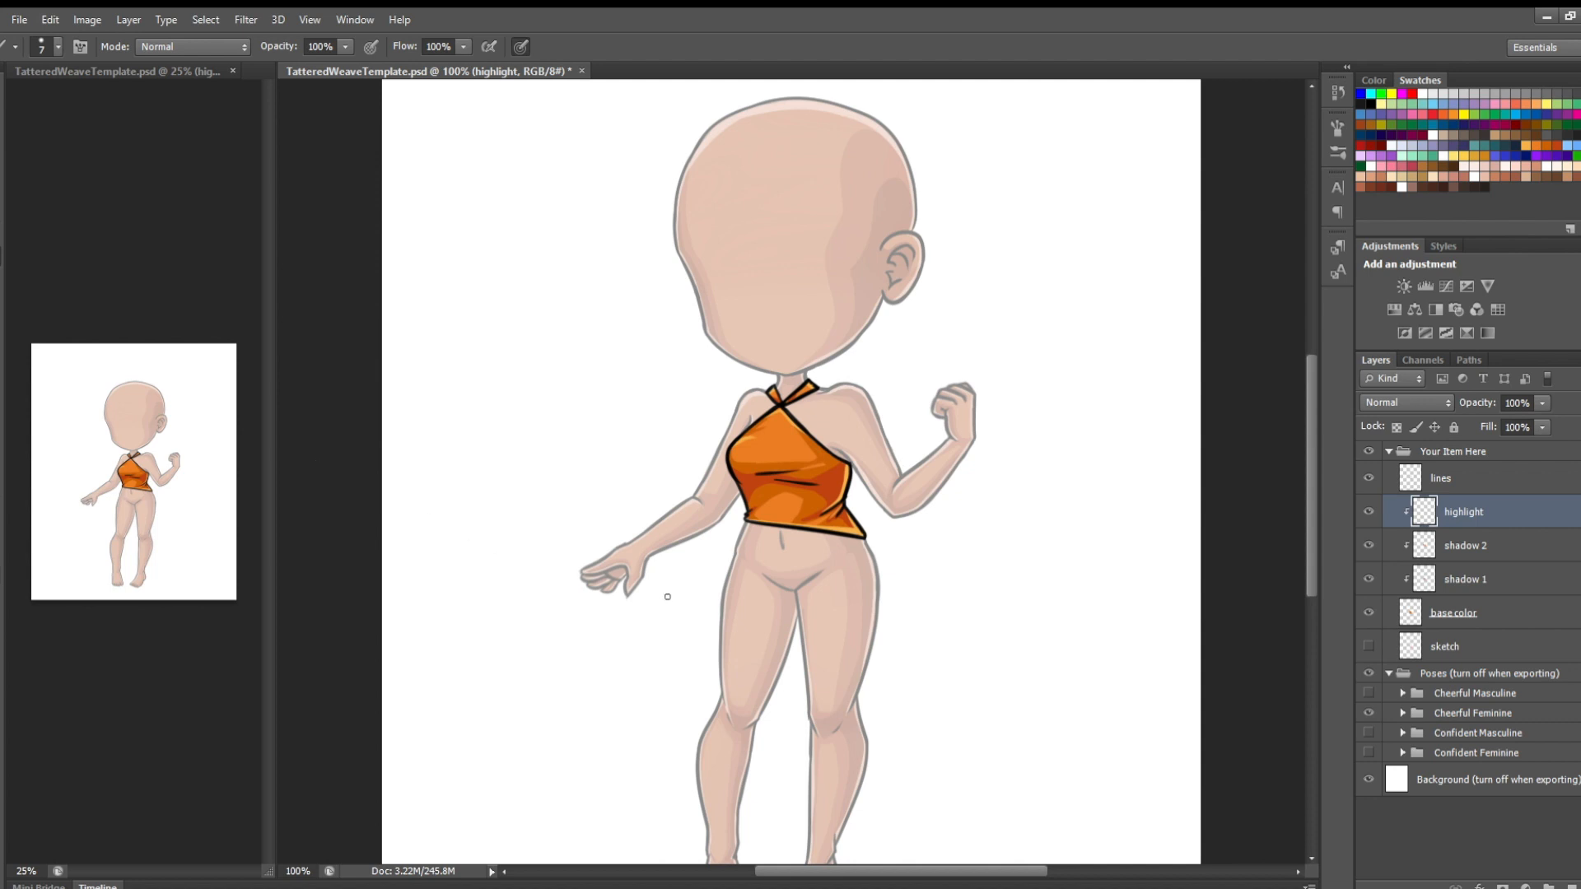
Try out redder tones for the shading on the shadow 1 layer
left_click(1519, 576)
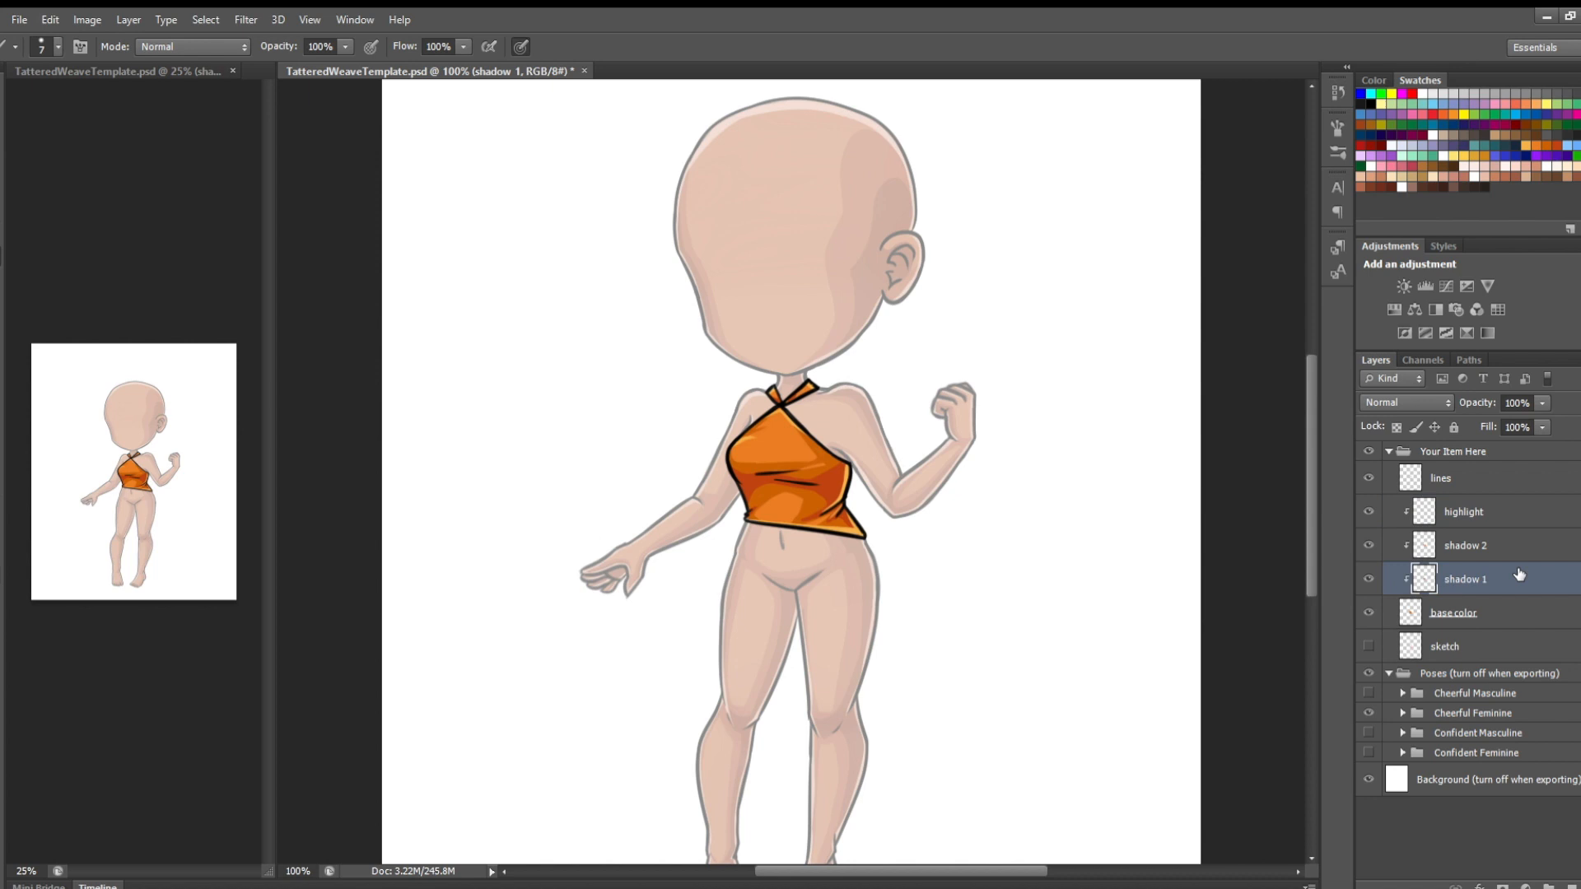
key("i")
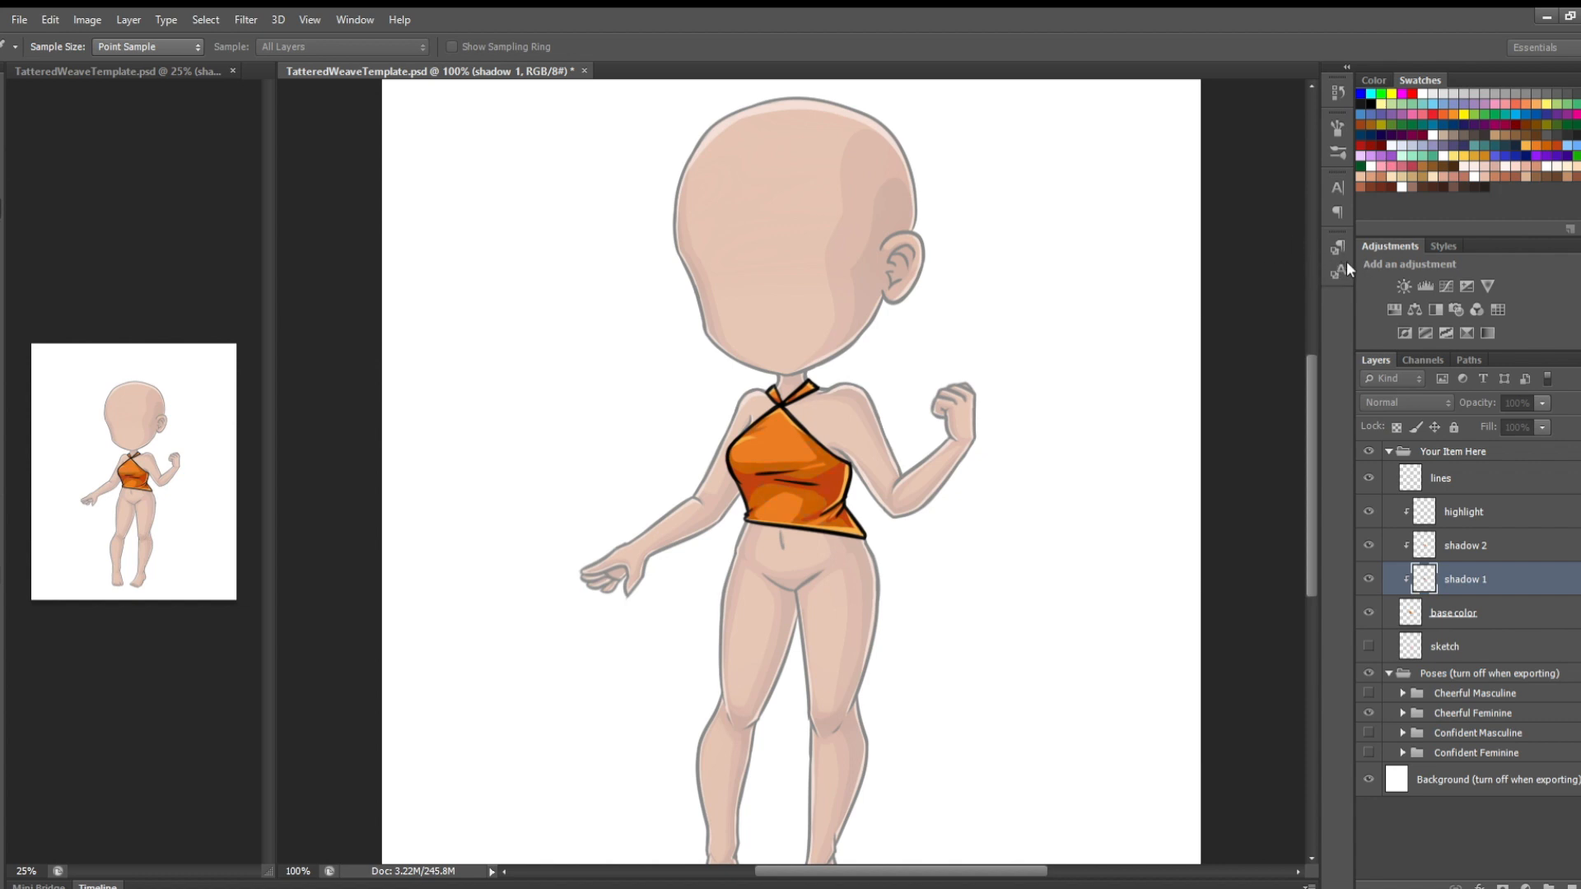
left_click_drag(1313, 310, 1306, 310)
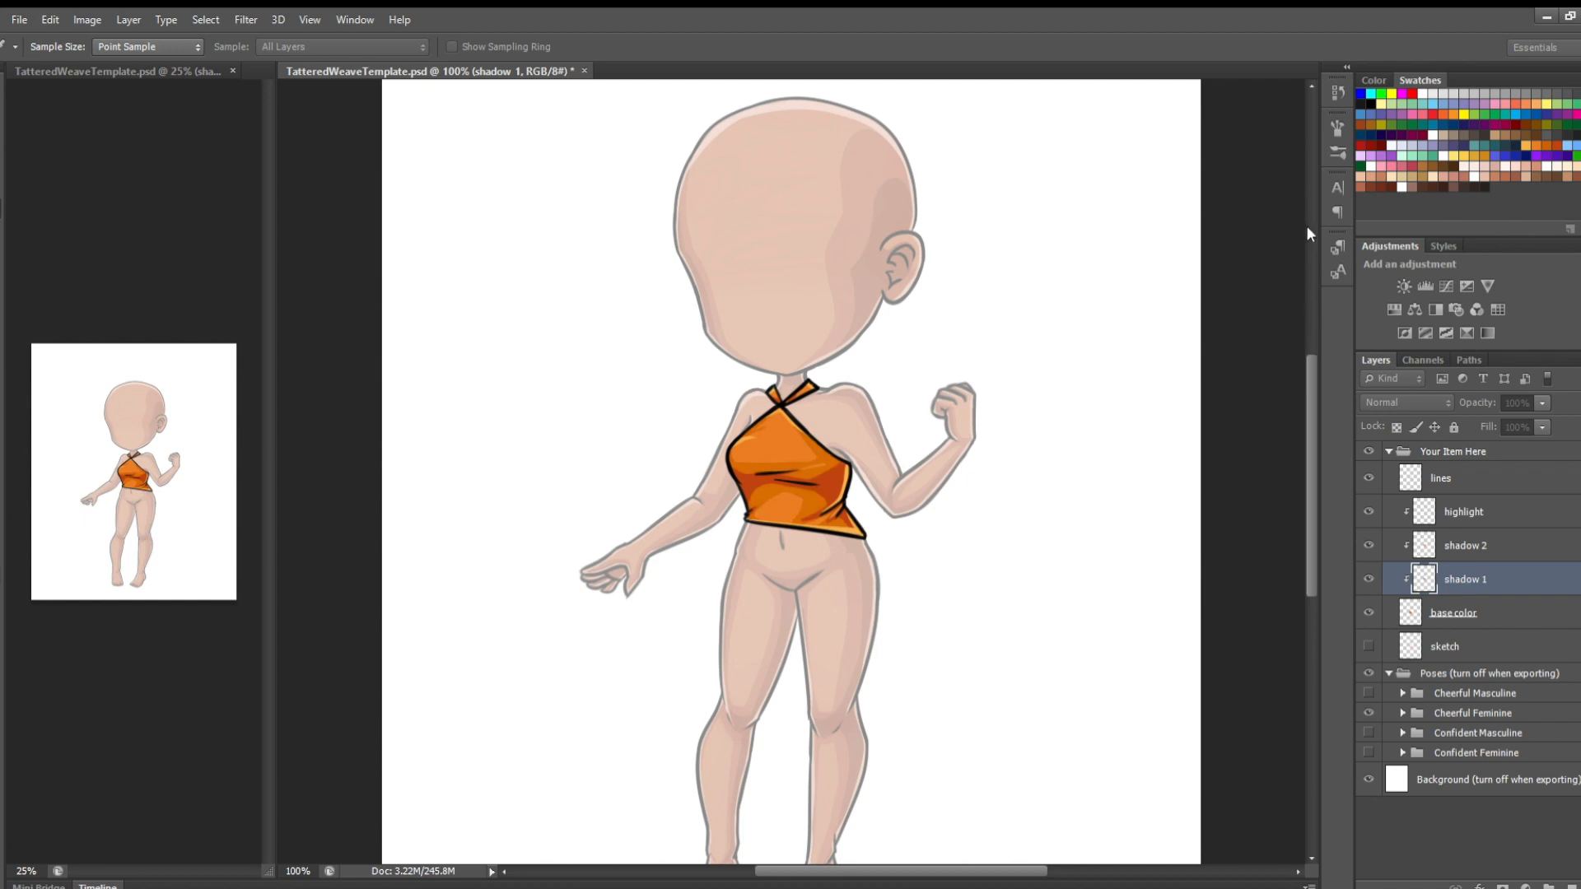
left_click_drag(1303, 227, 1306, 226)
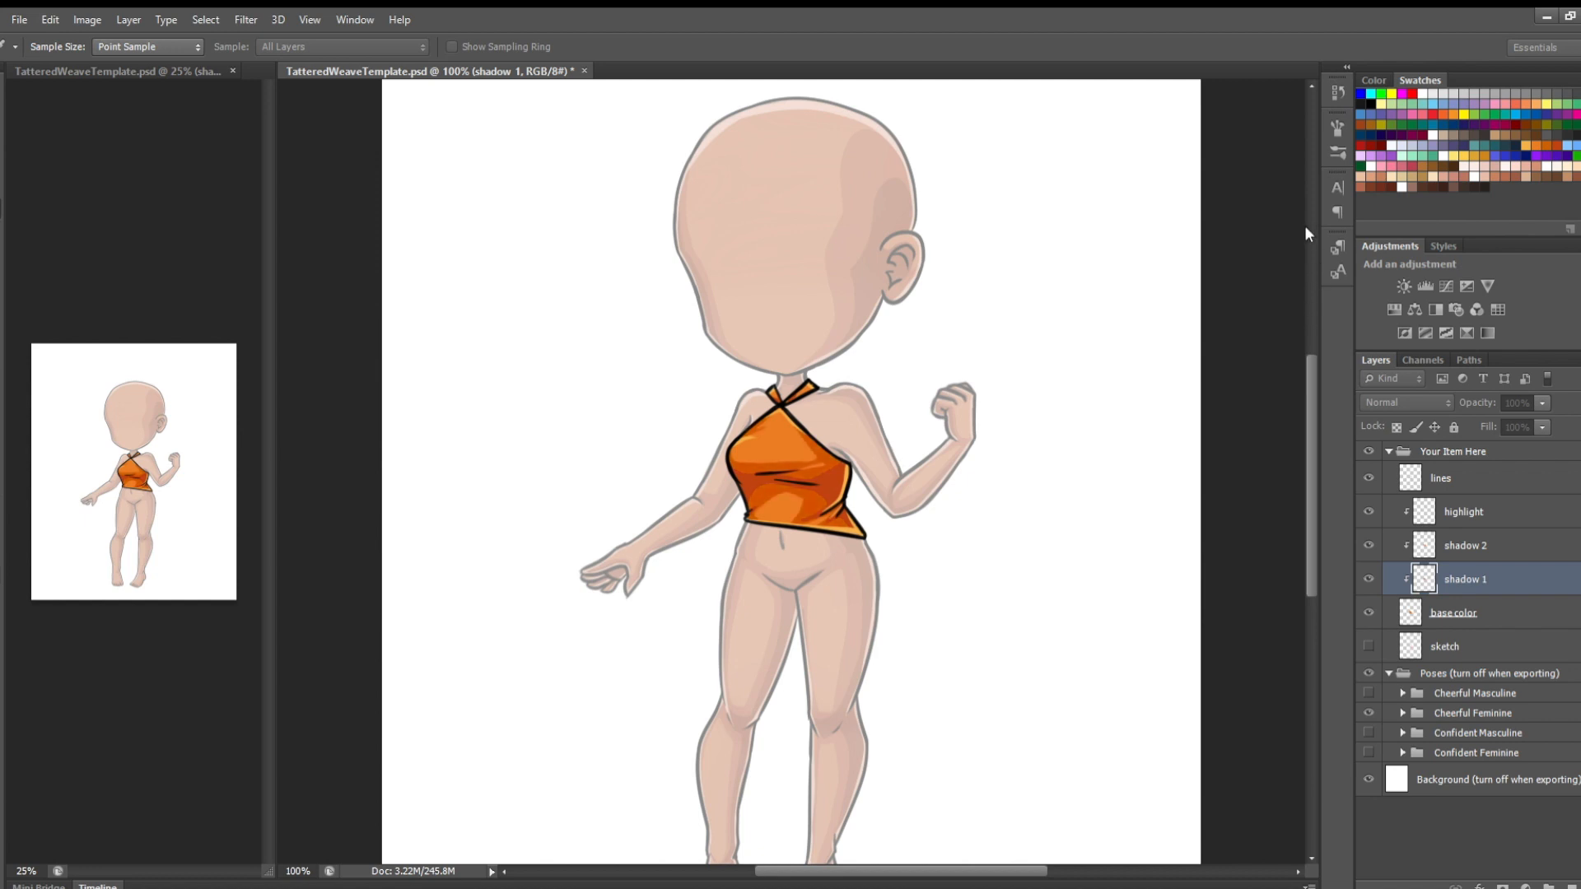
left_click(1497, 164)
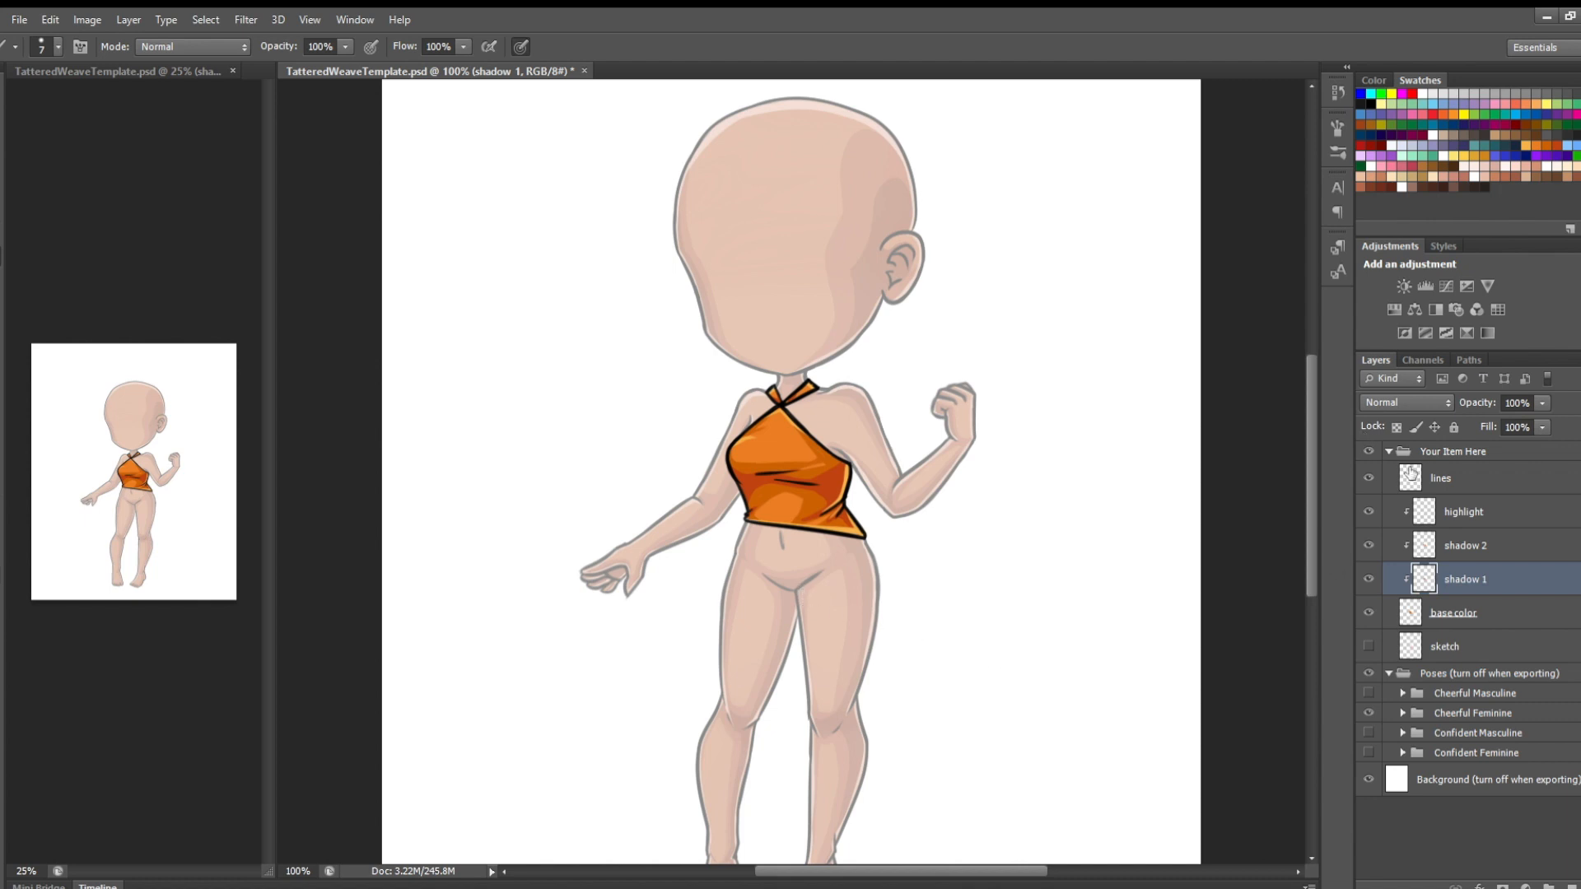
Rename the Your Item Here group as "cross top"
double_click(1471, 453)
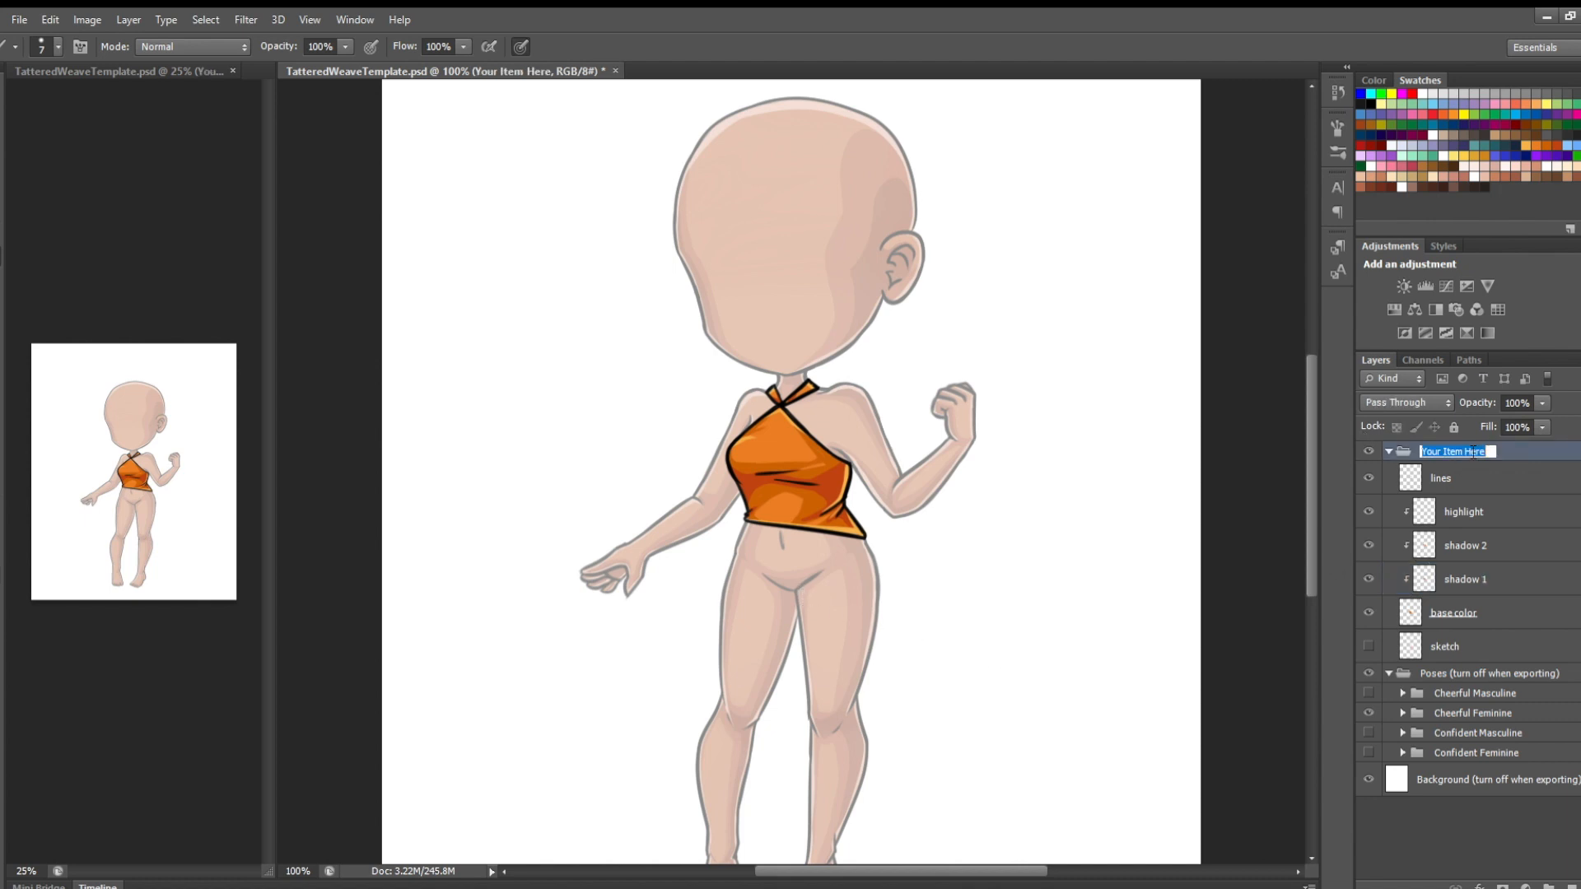
type("cross top")
key("Return")
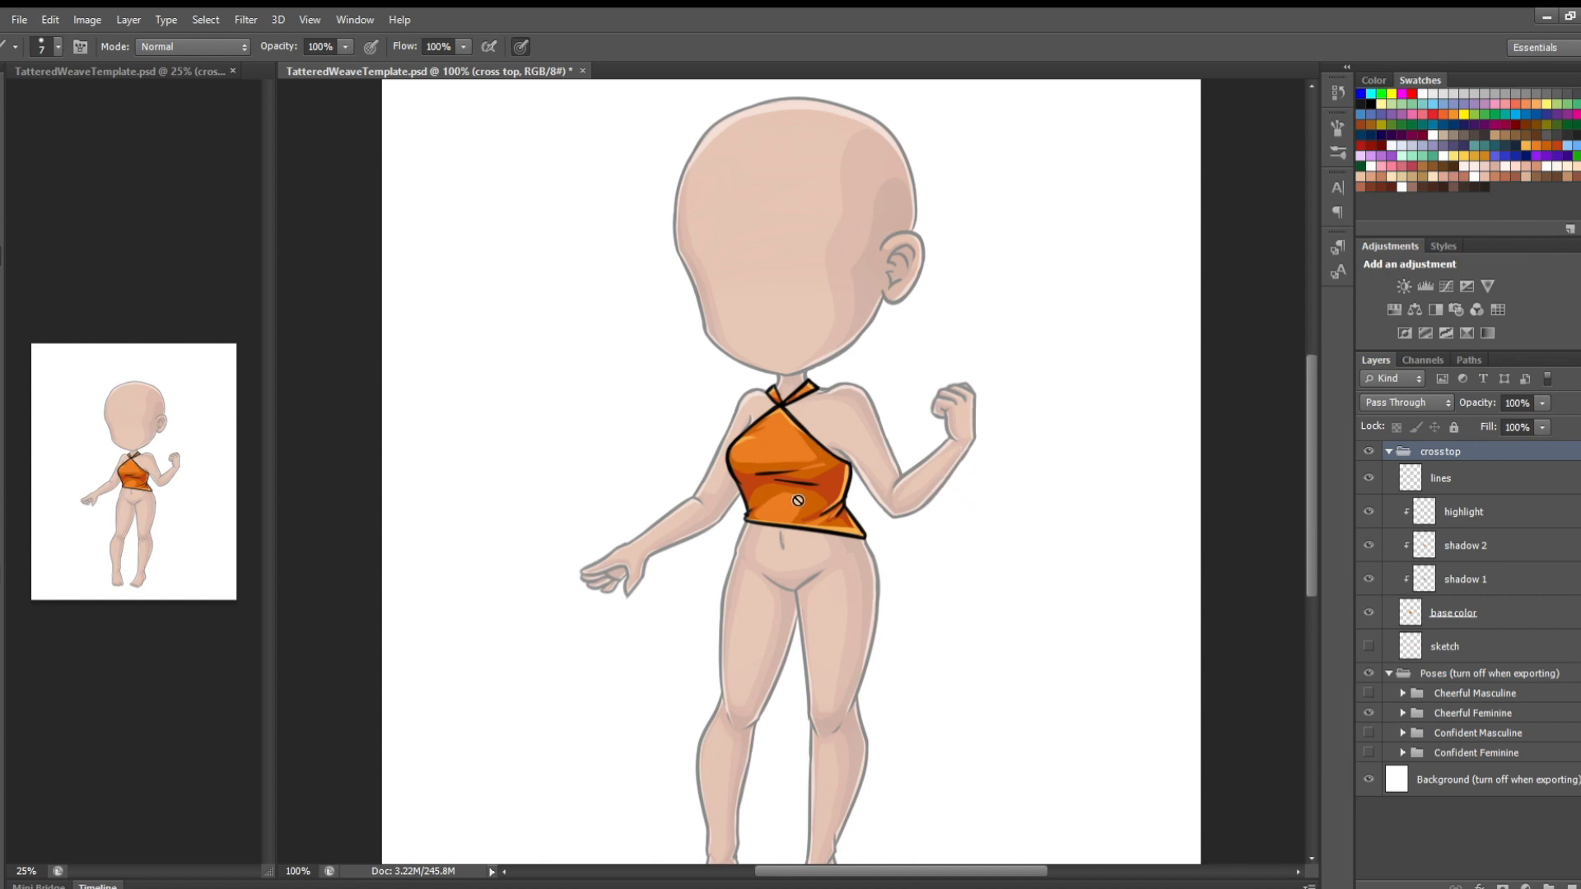
Hide the Poses group and the Background, and fill the semi-transparent gaps under the top's outline on base color
left_click(1370, 673)
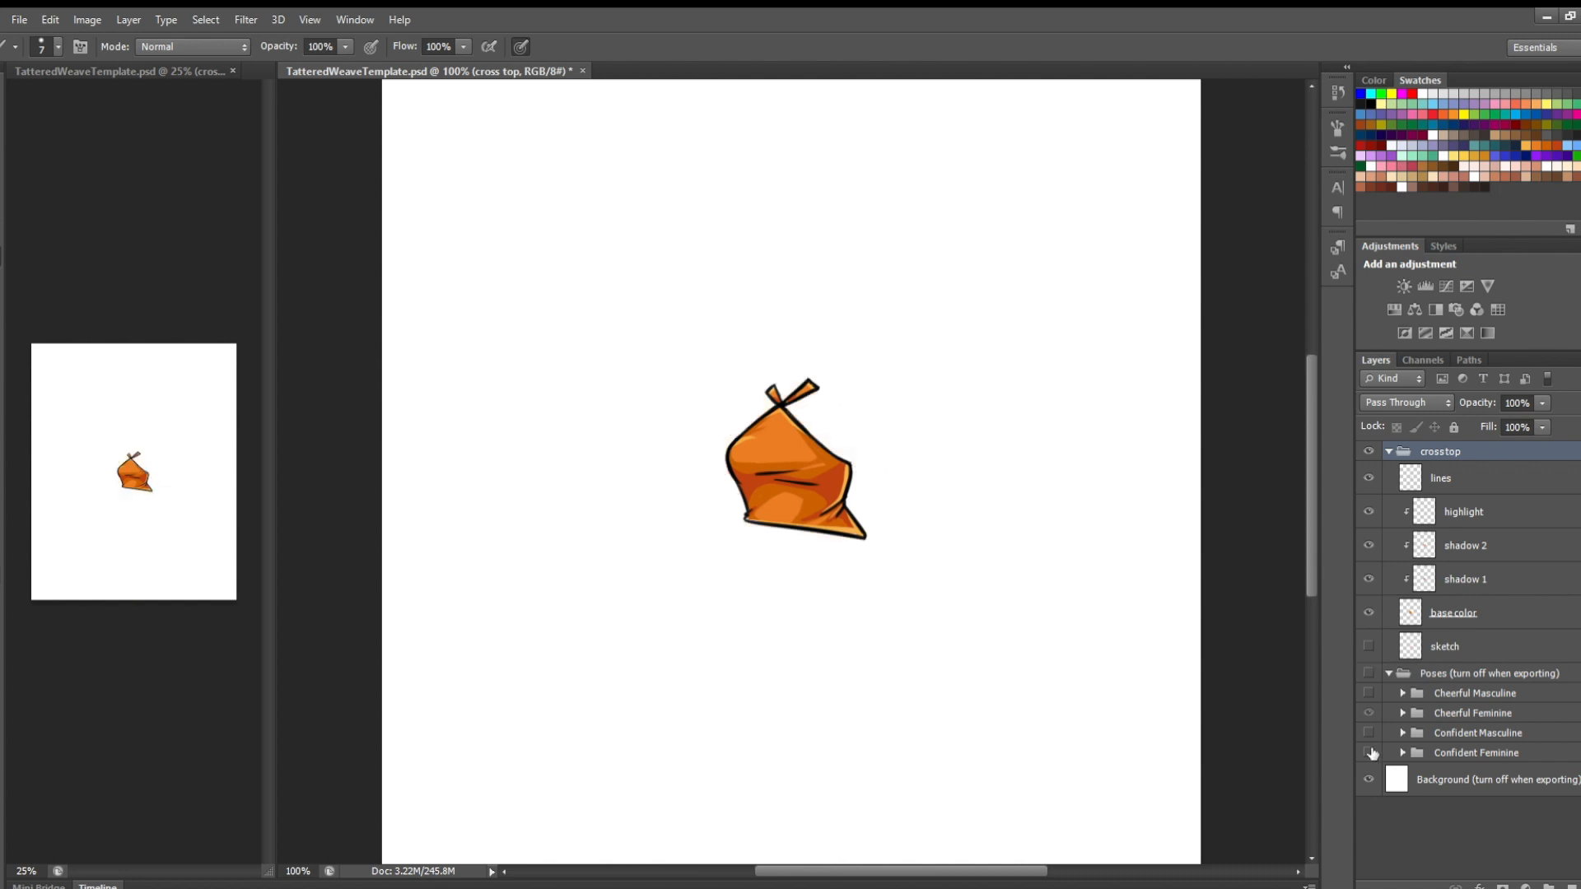
left_click(1368, 779)
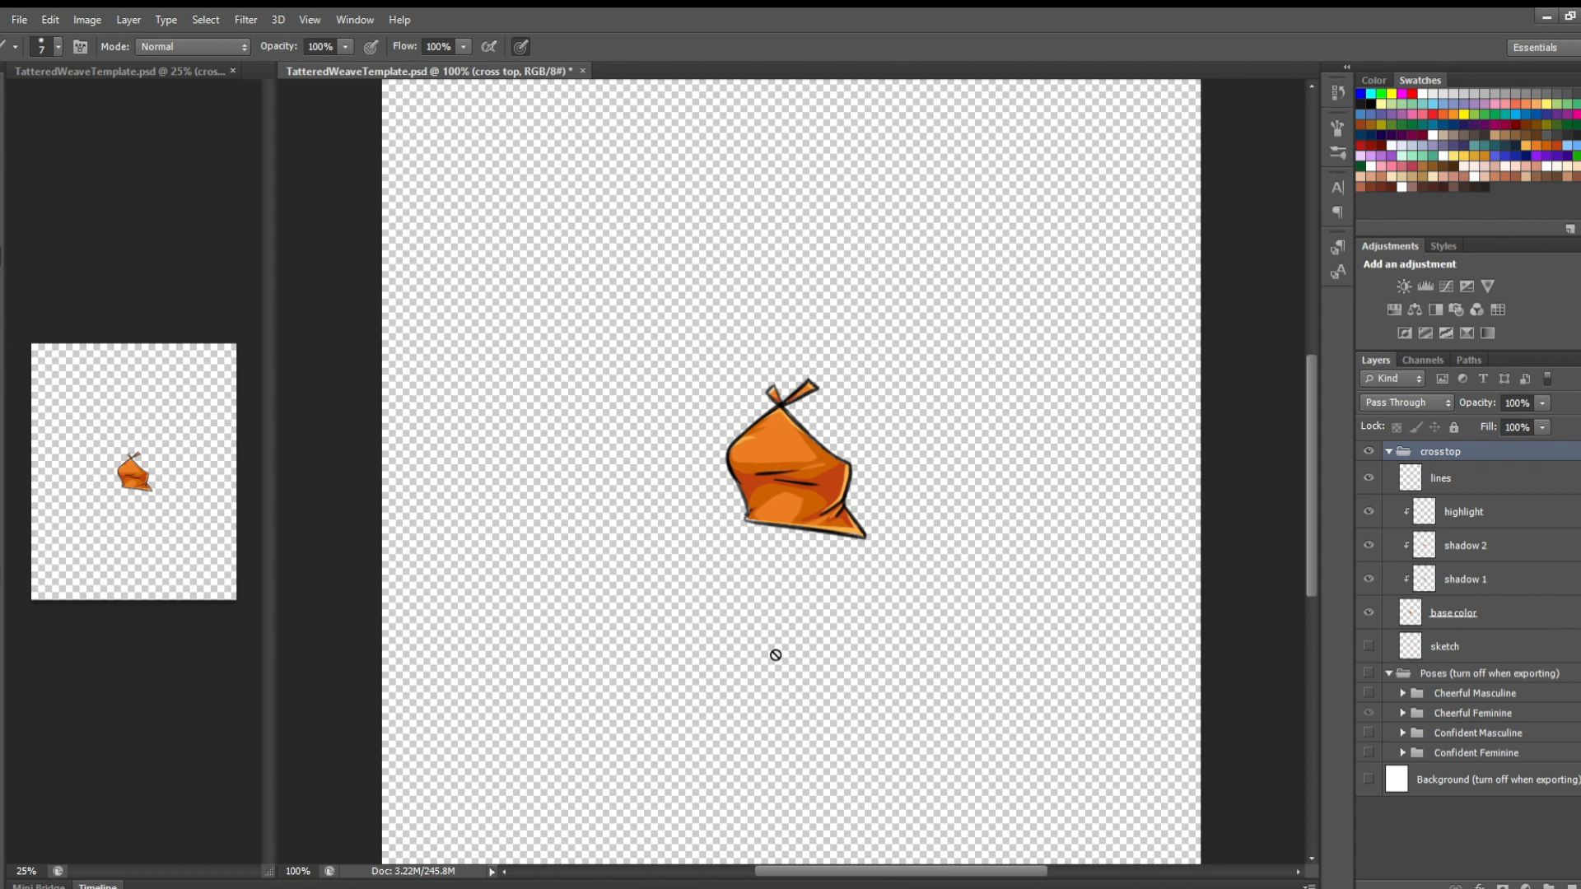
key("z")
left_click(767, 516)
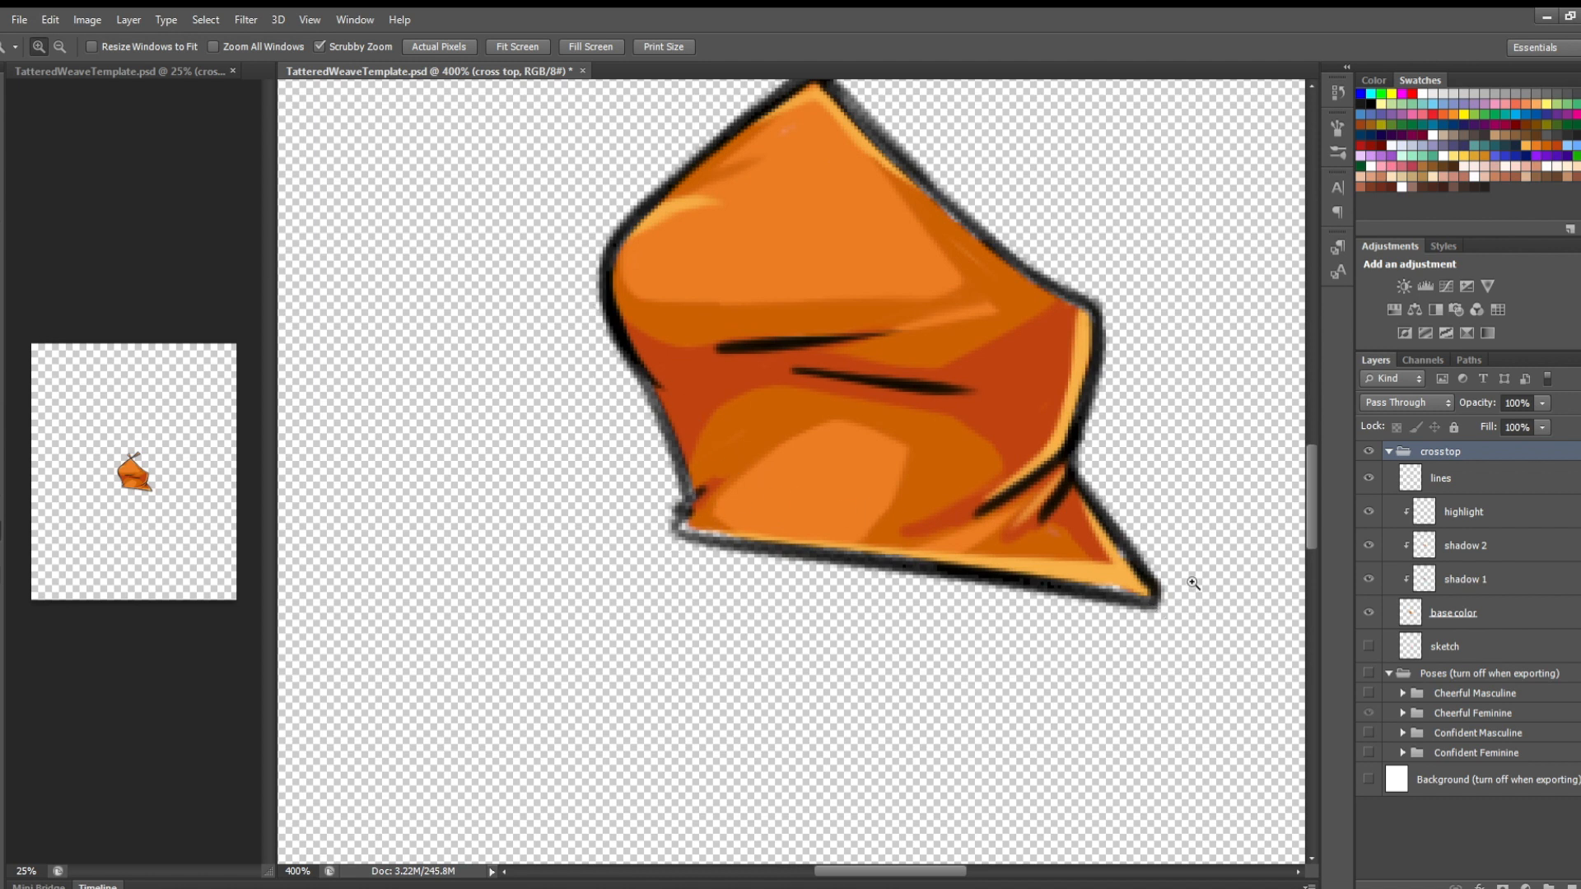
left_click(1511, 612)
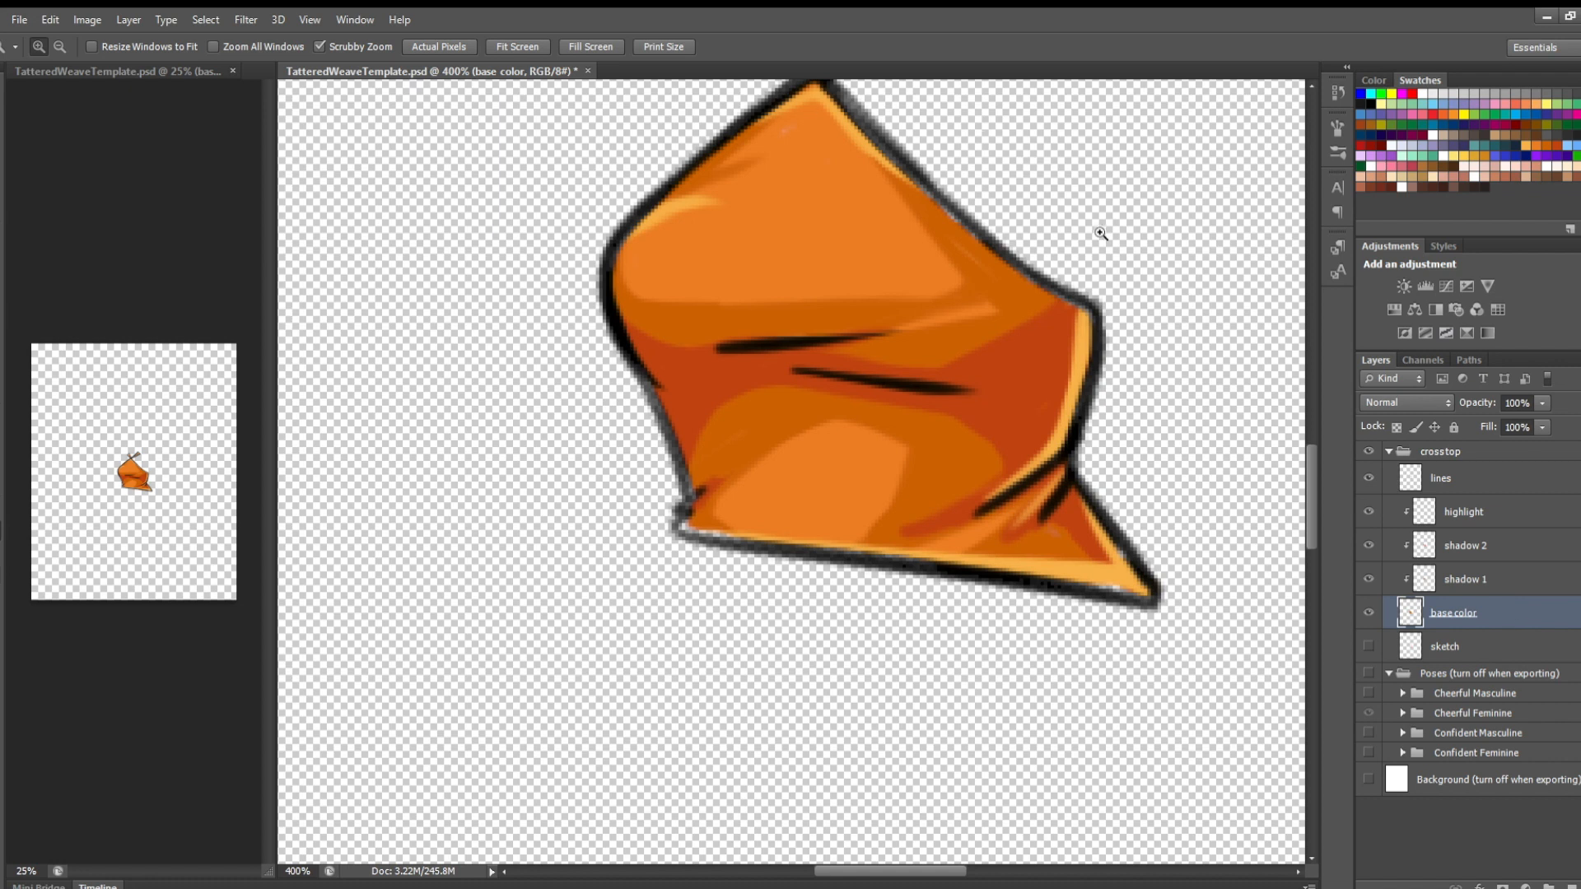
scroll(1296, 457, "up", 2)
key("b")
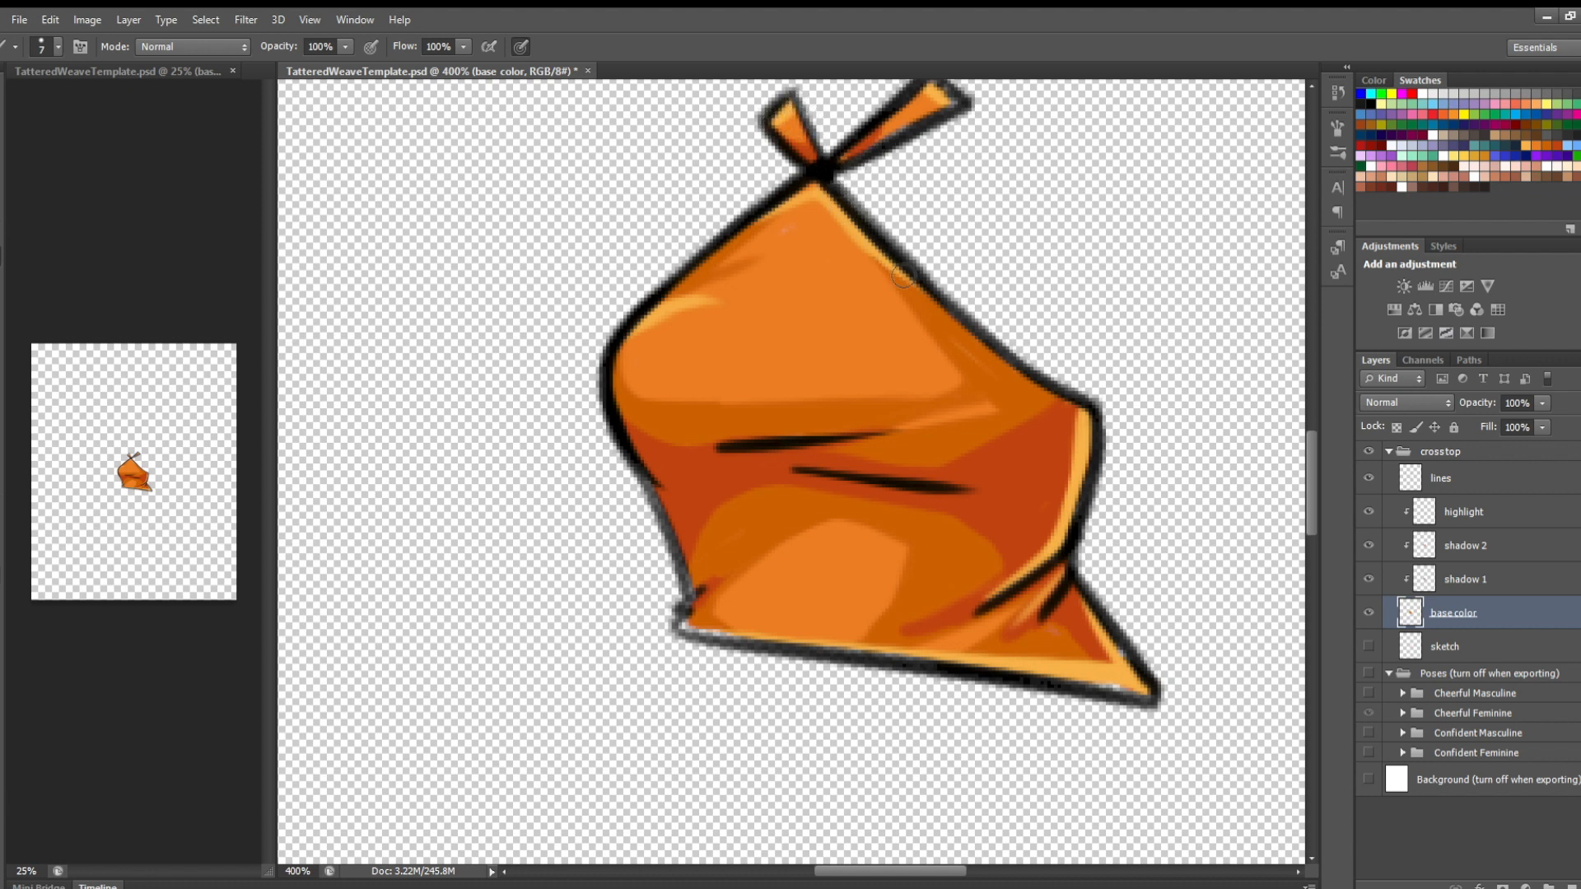
scroll(1307, 470, "up", 3)
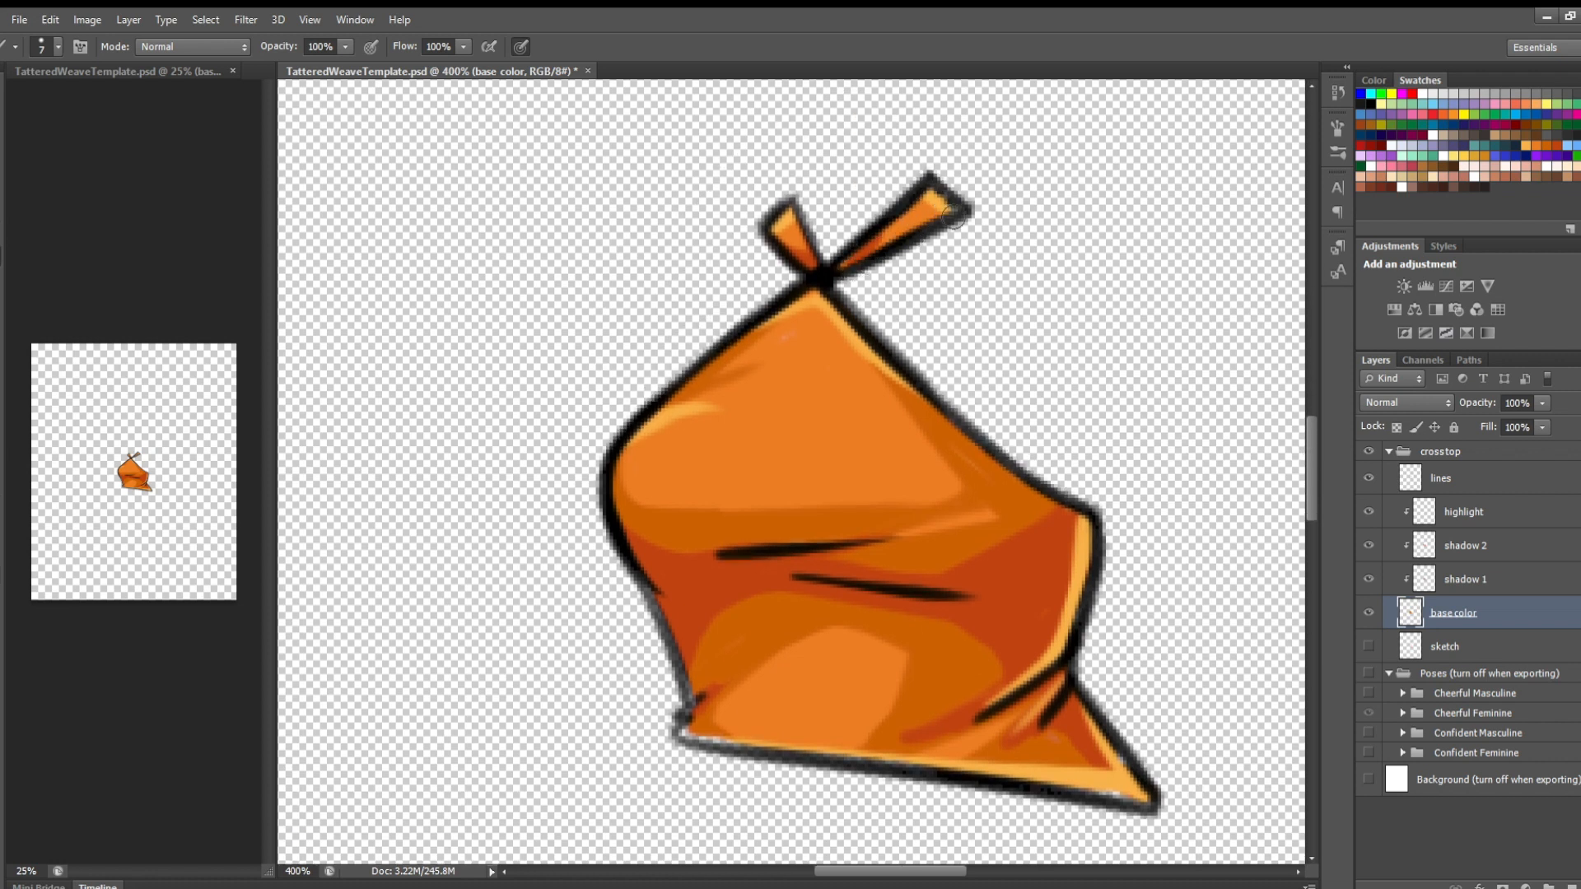
mouse_move(672, 615)
left_mouse_down()
mouse_move(707, 713)
mouse_move(687, 738)
mouse_move(762, 743)
mouse_move(779, 726)
mouse_move(828, 753)
left_mouse_up()
mouse_move(1082, 782)
left_mouse_down()
mouse_move(1014, 776)
mouse_move(1139, 797)
mouse_move(1067, 678)
left_mouse_up()
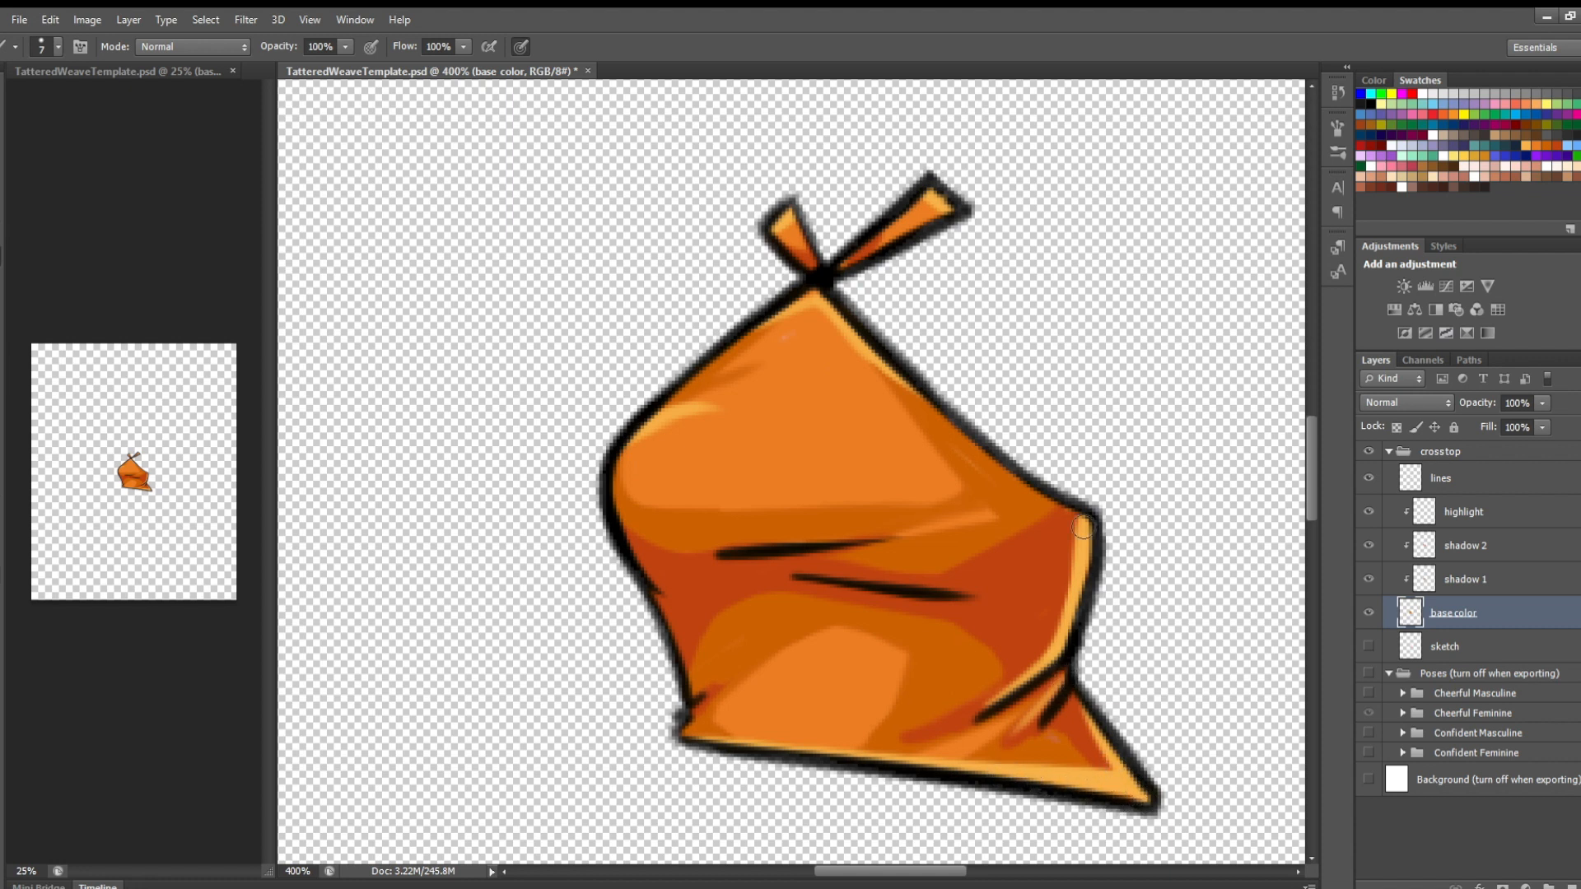
Check the top with the Poses group and Background shown, and hide both again
left_click(1370, 673)
left_click(1370, 779)
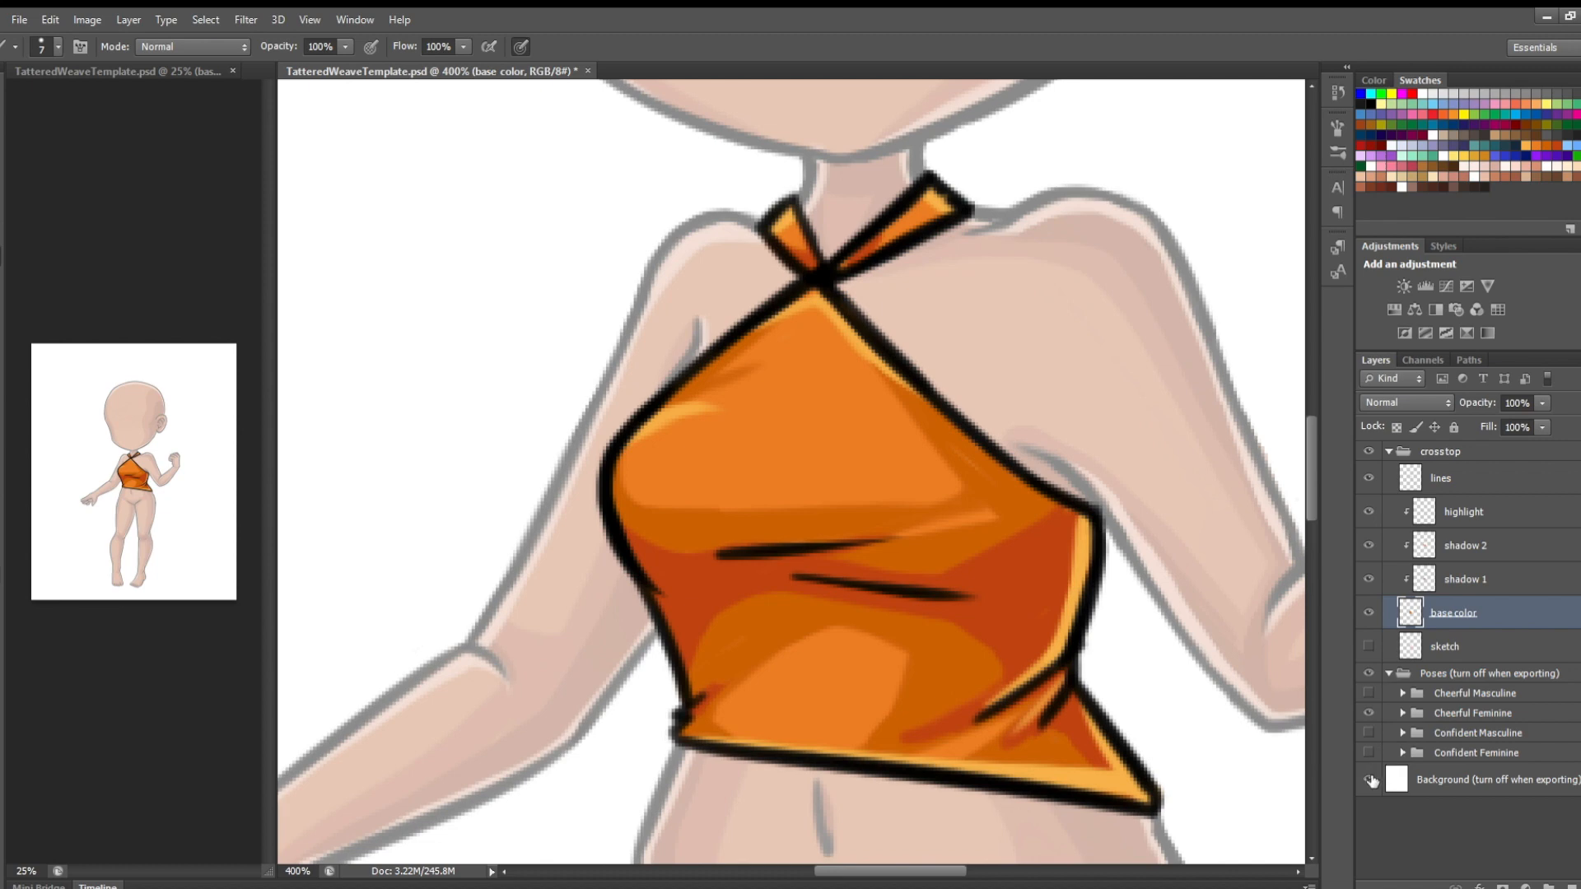
left_click(1370, 779)
left_click(1368, 673)
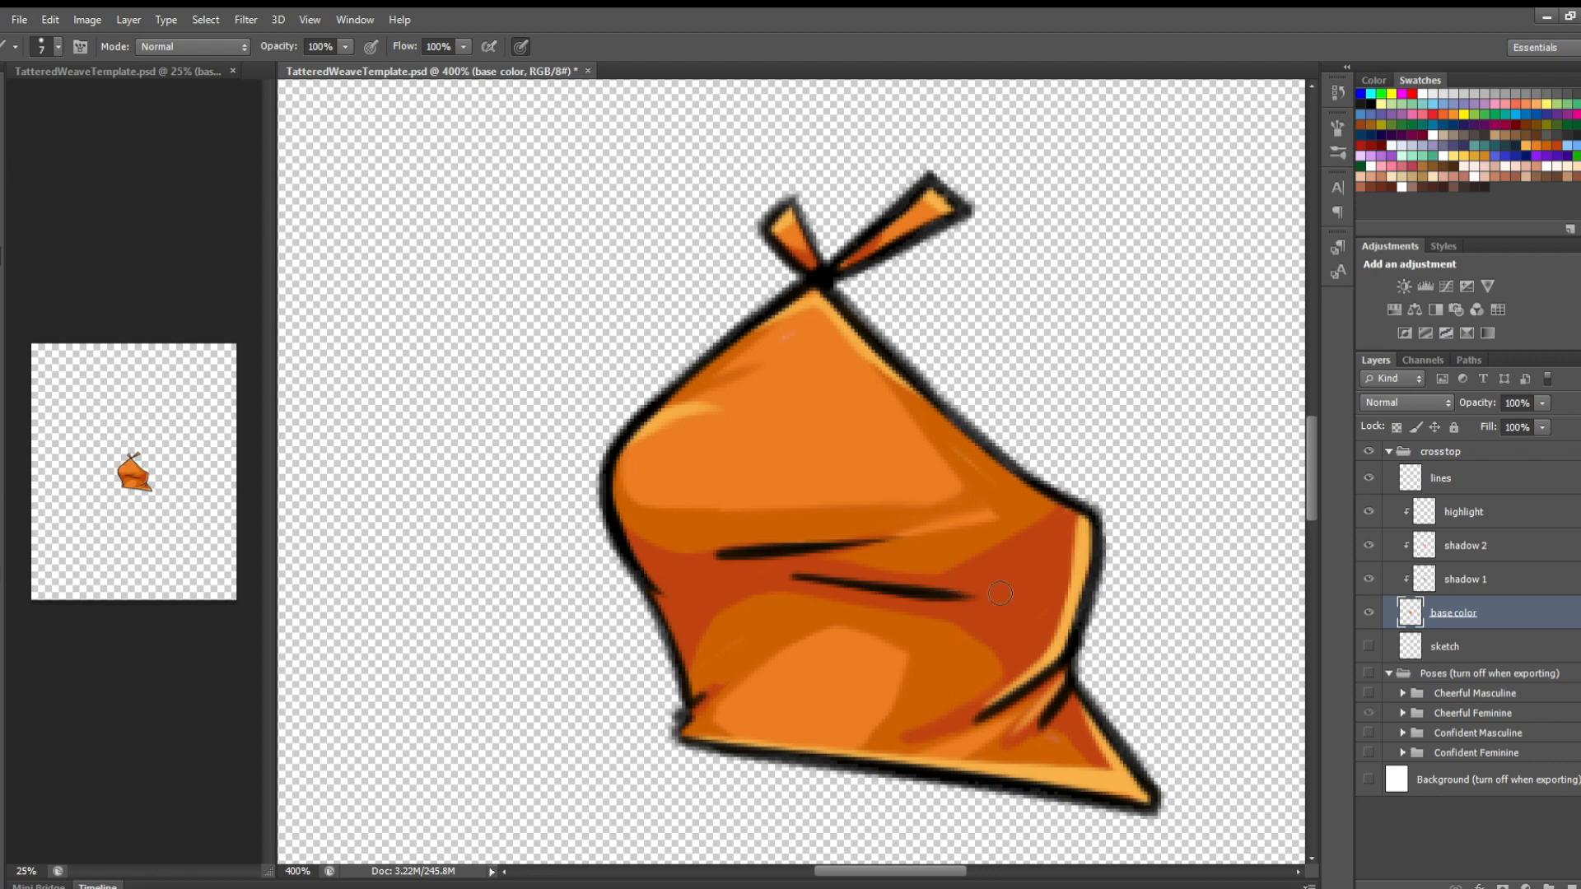
Show the Poses group with the Confident Feminine pose in place of Cheerful Feminine
key("z")
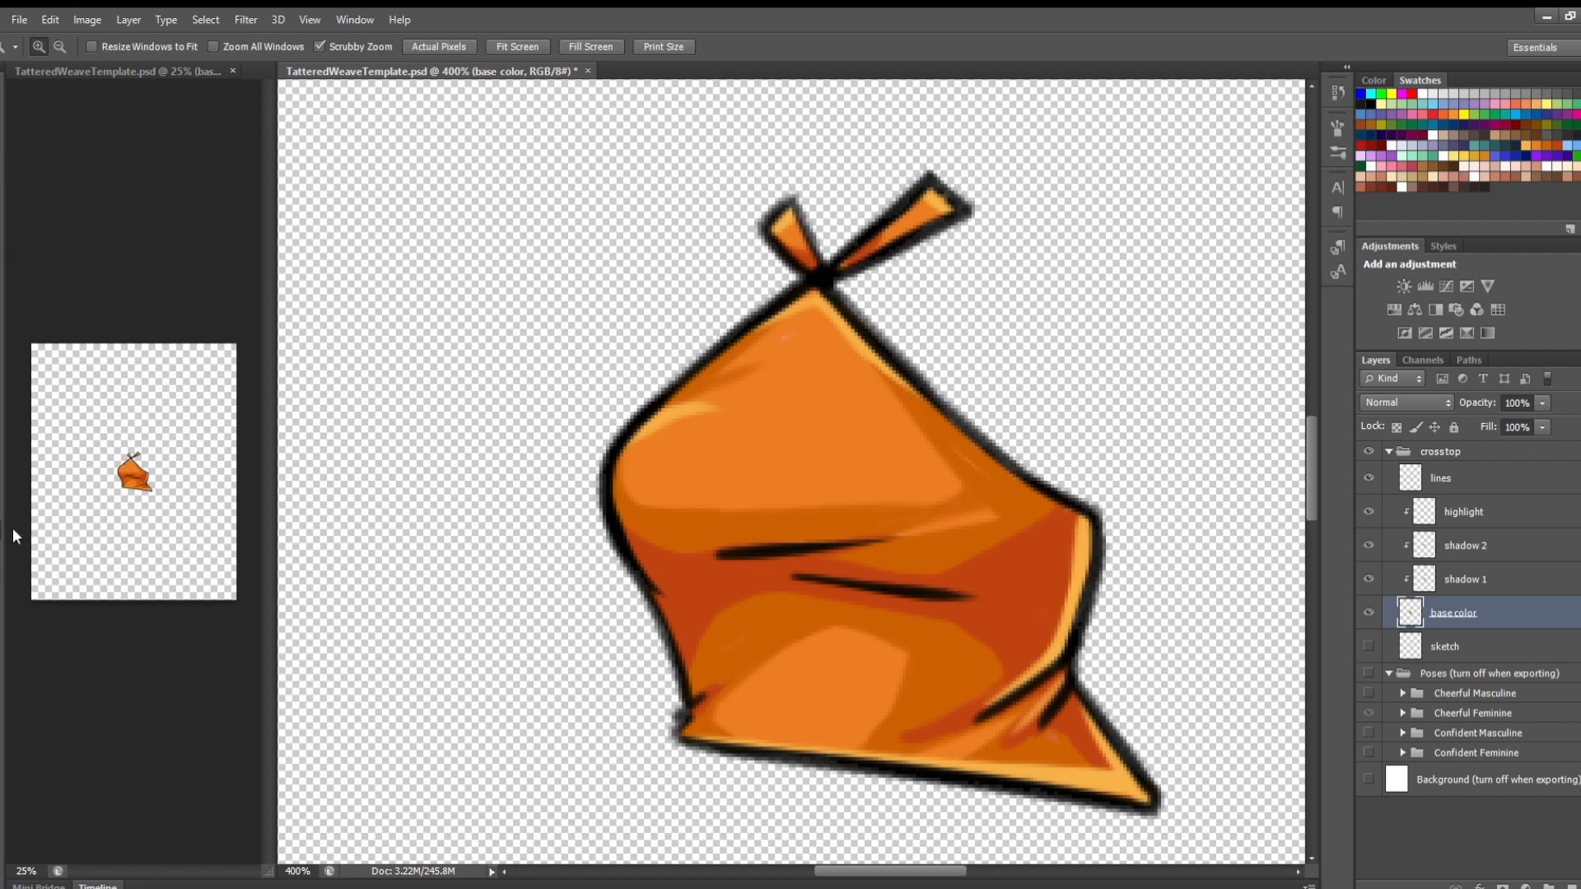
left_click(798, 636, "alt")
left_click(797, 635, "alt")
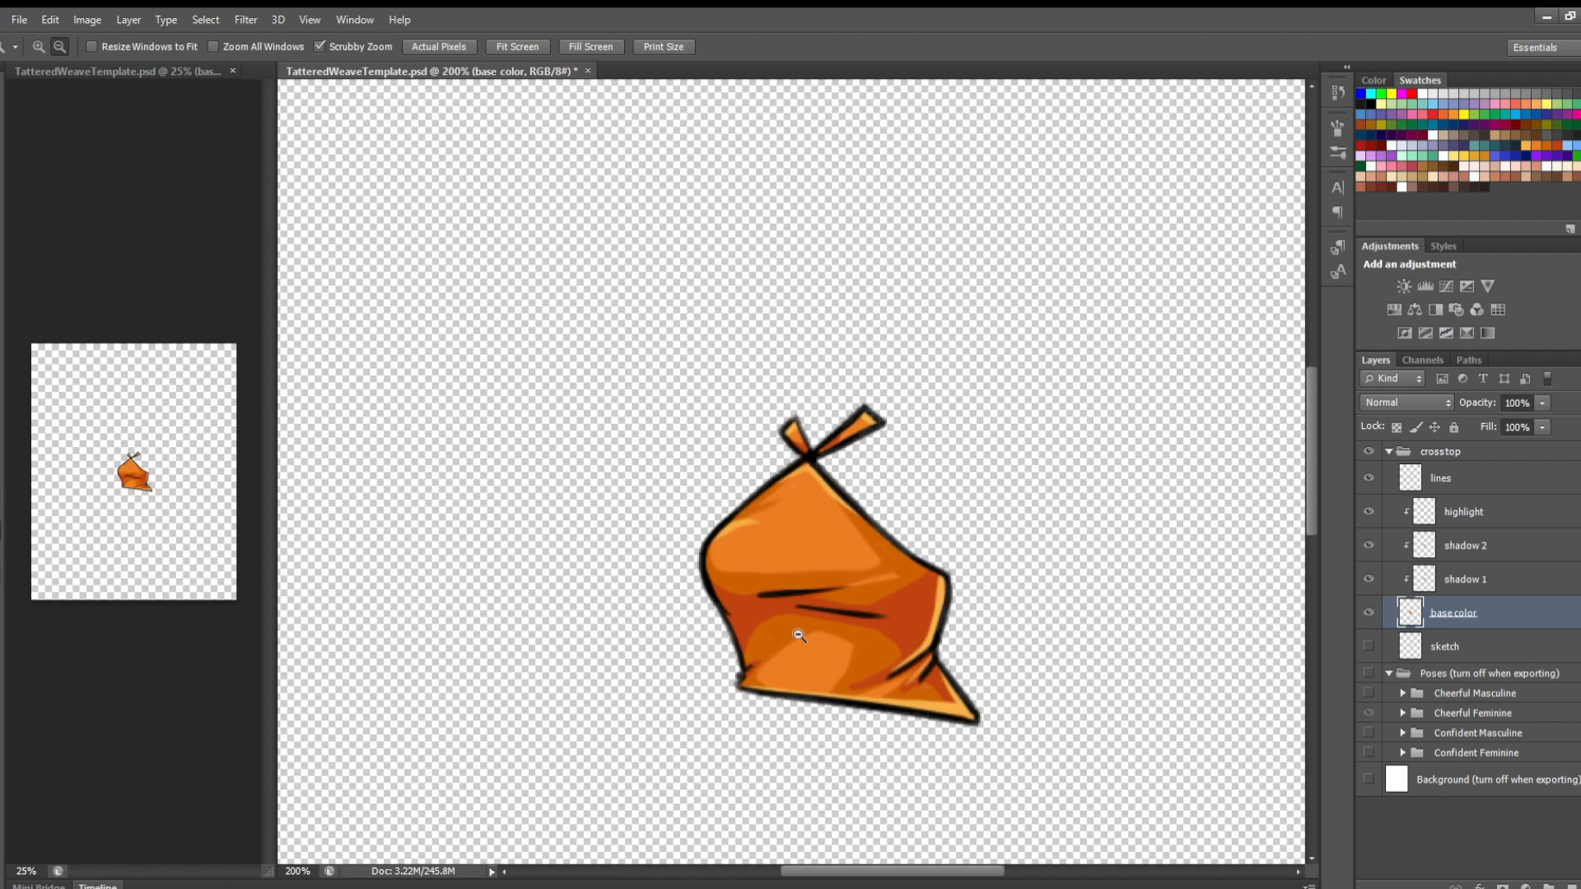
left_click(915, 690, "alt")
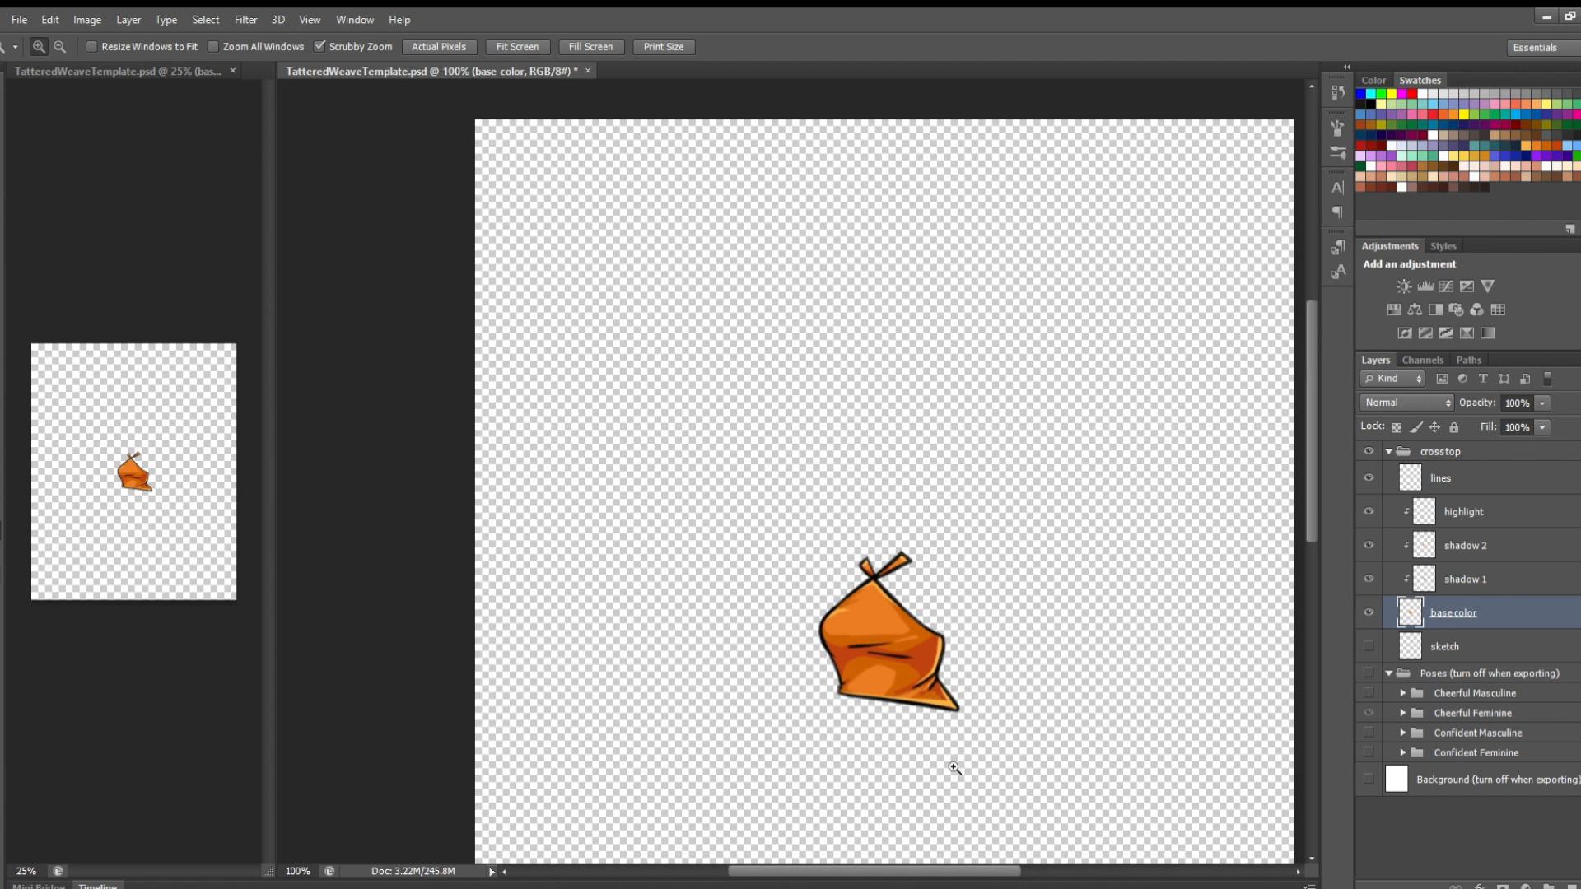
left_click(1367, 673)
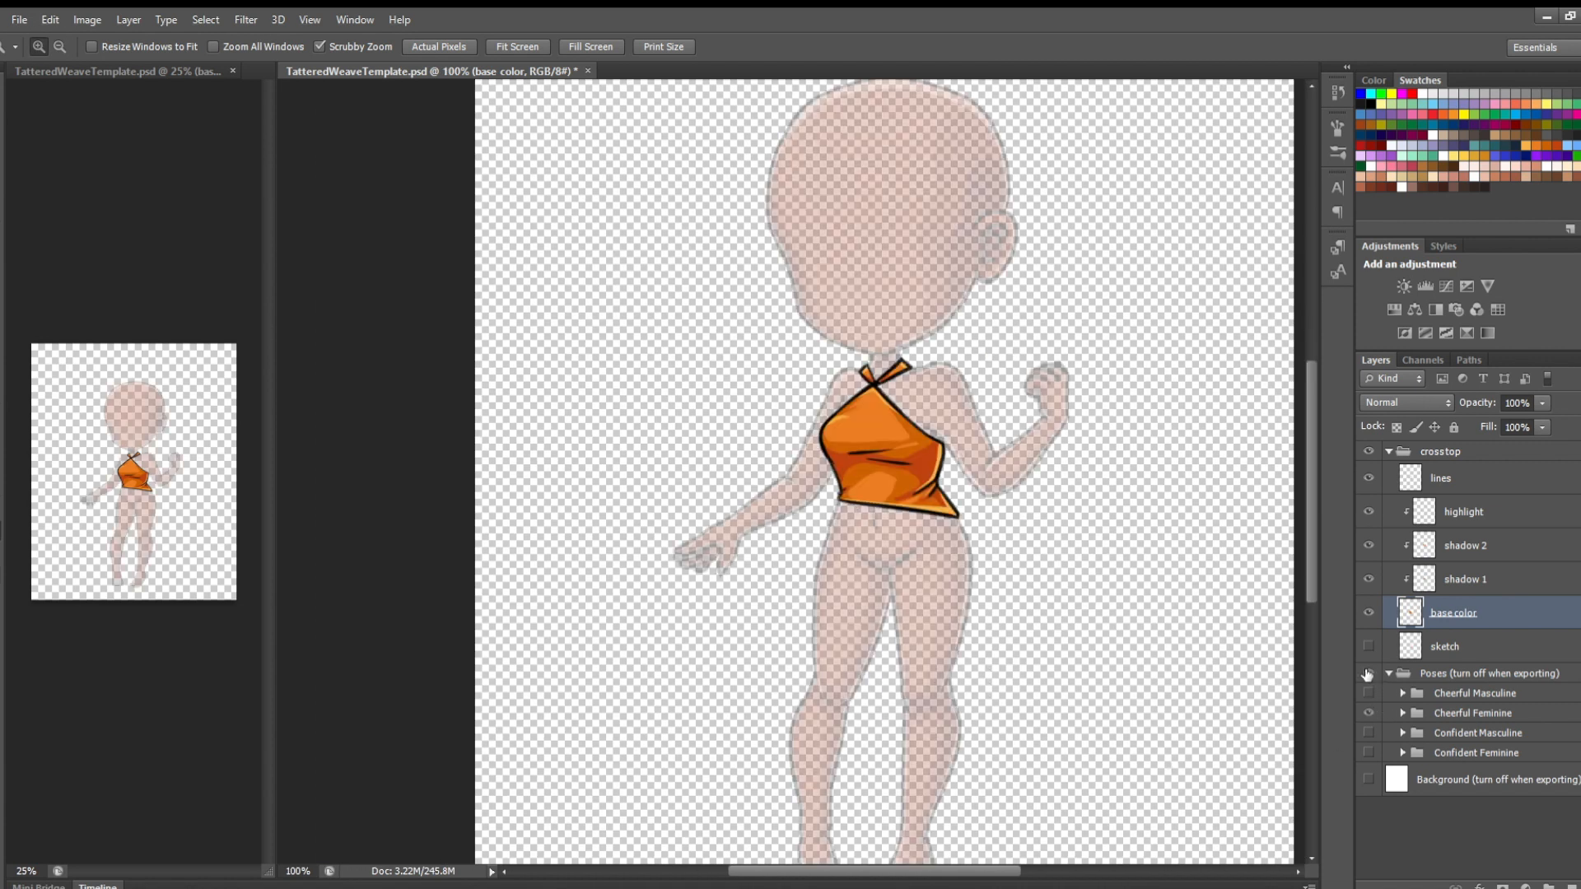
left_click(1370, 713)
left_click(1370, 753)
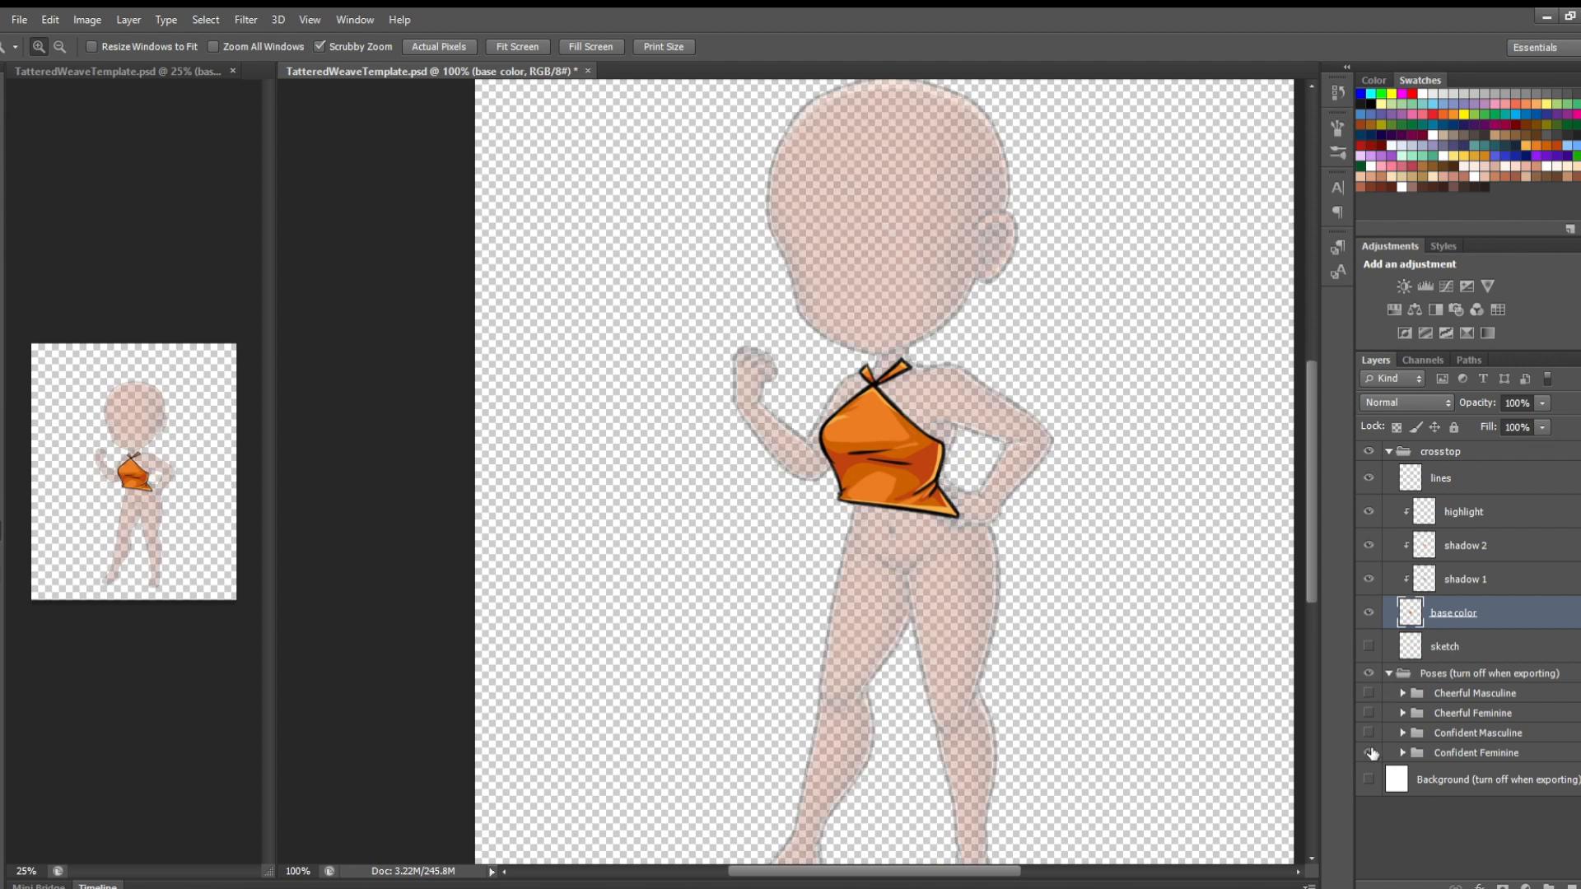
Duplicate the collapsed cross top group as "cross top confem"
left_click(1389, 452)
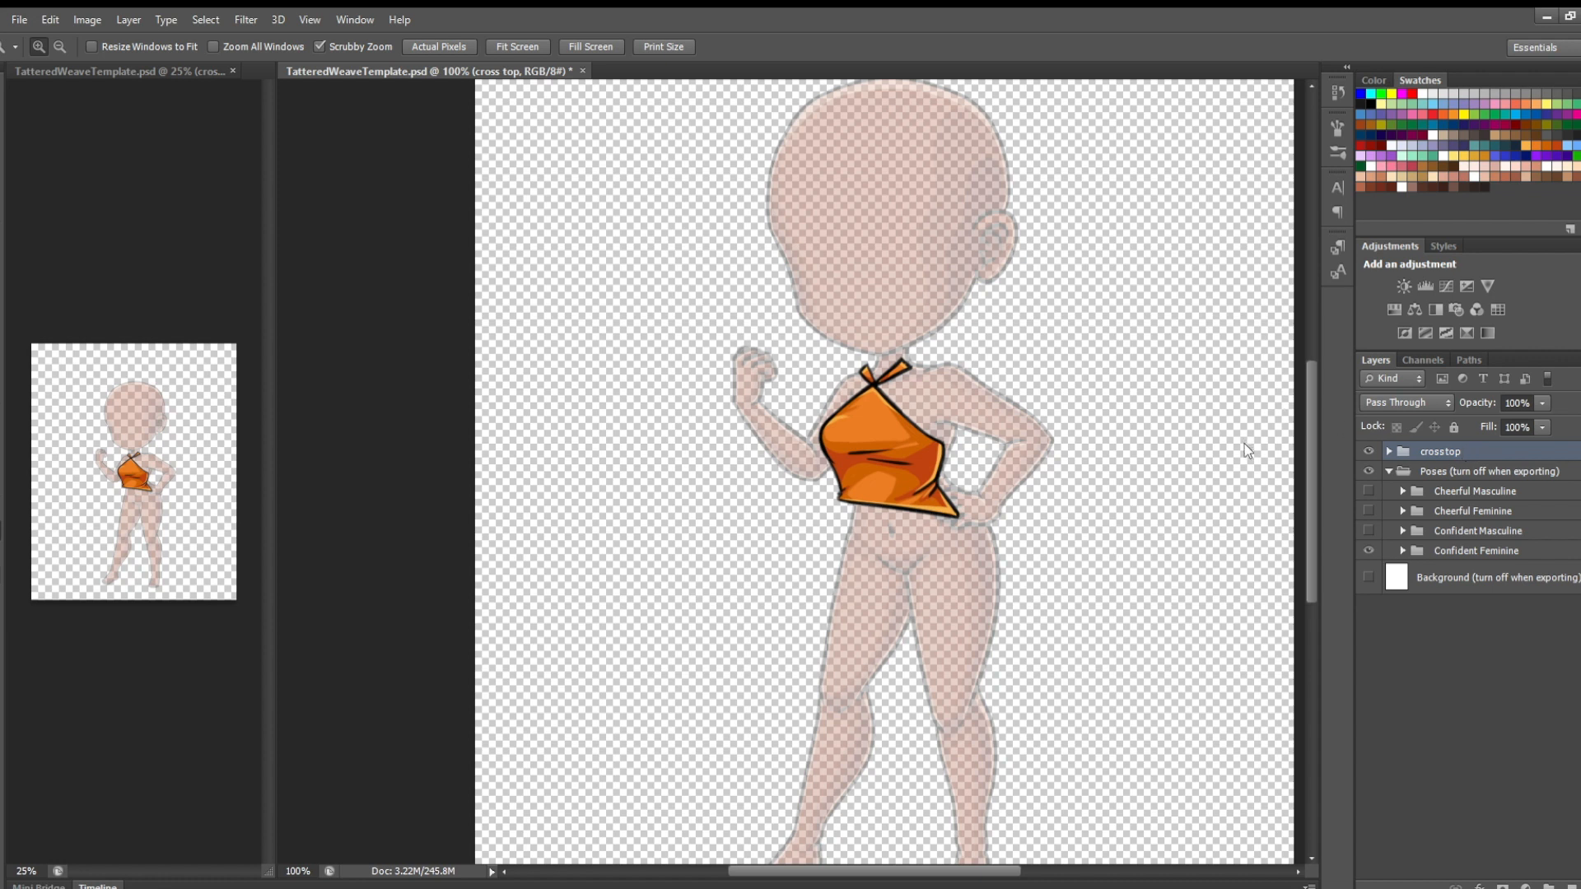
key("ctrl+shift+s")
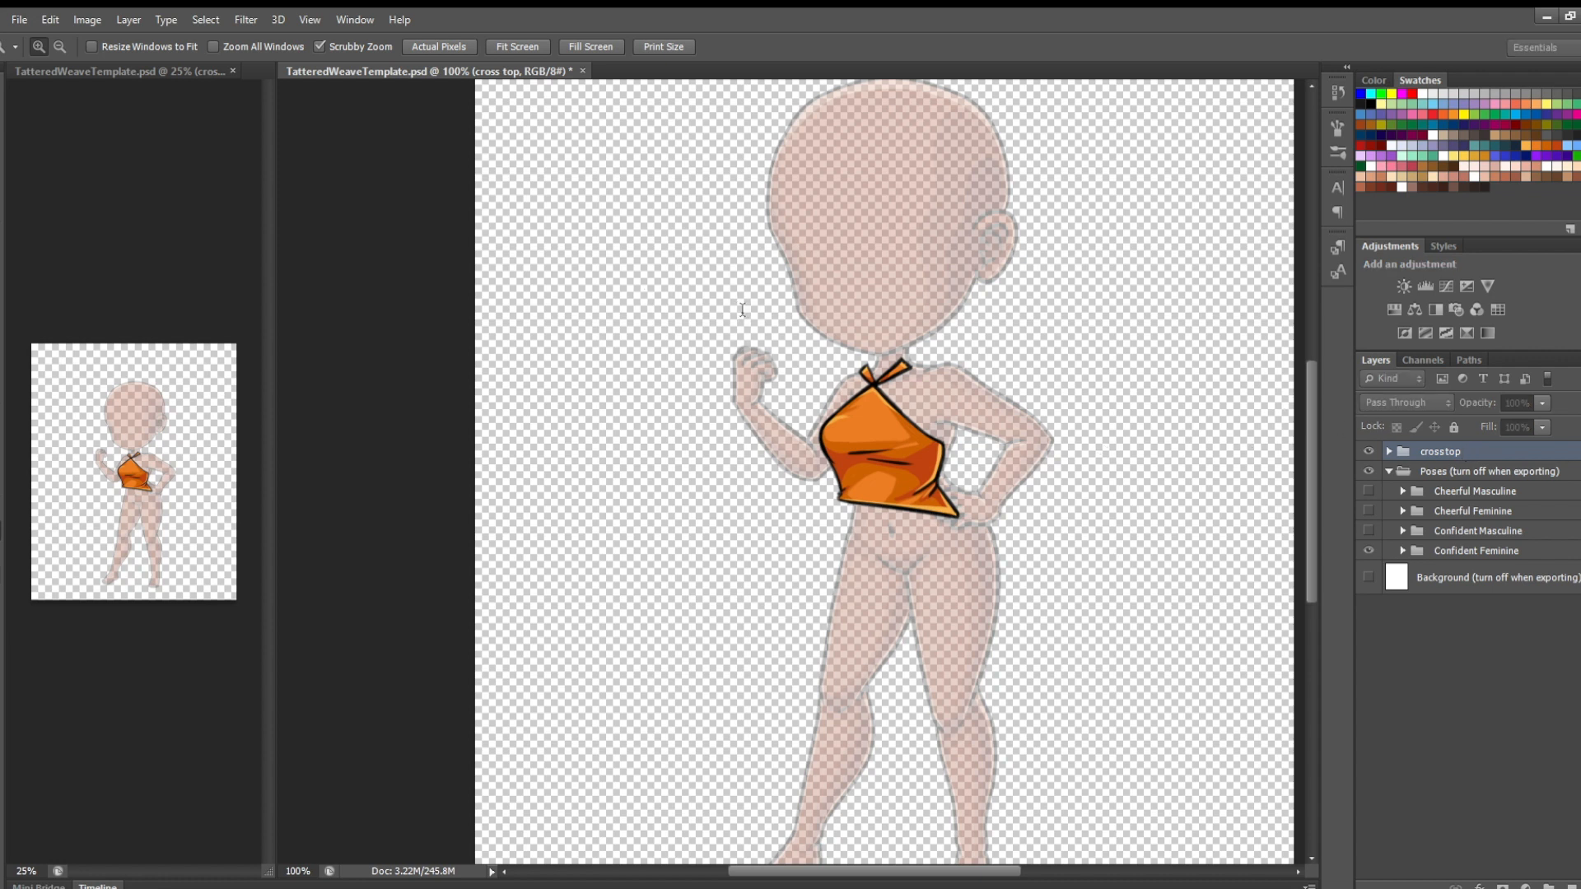
key("Return")
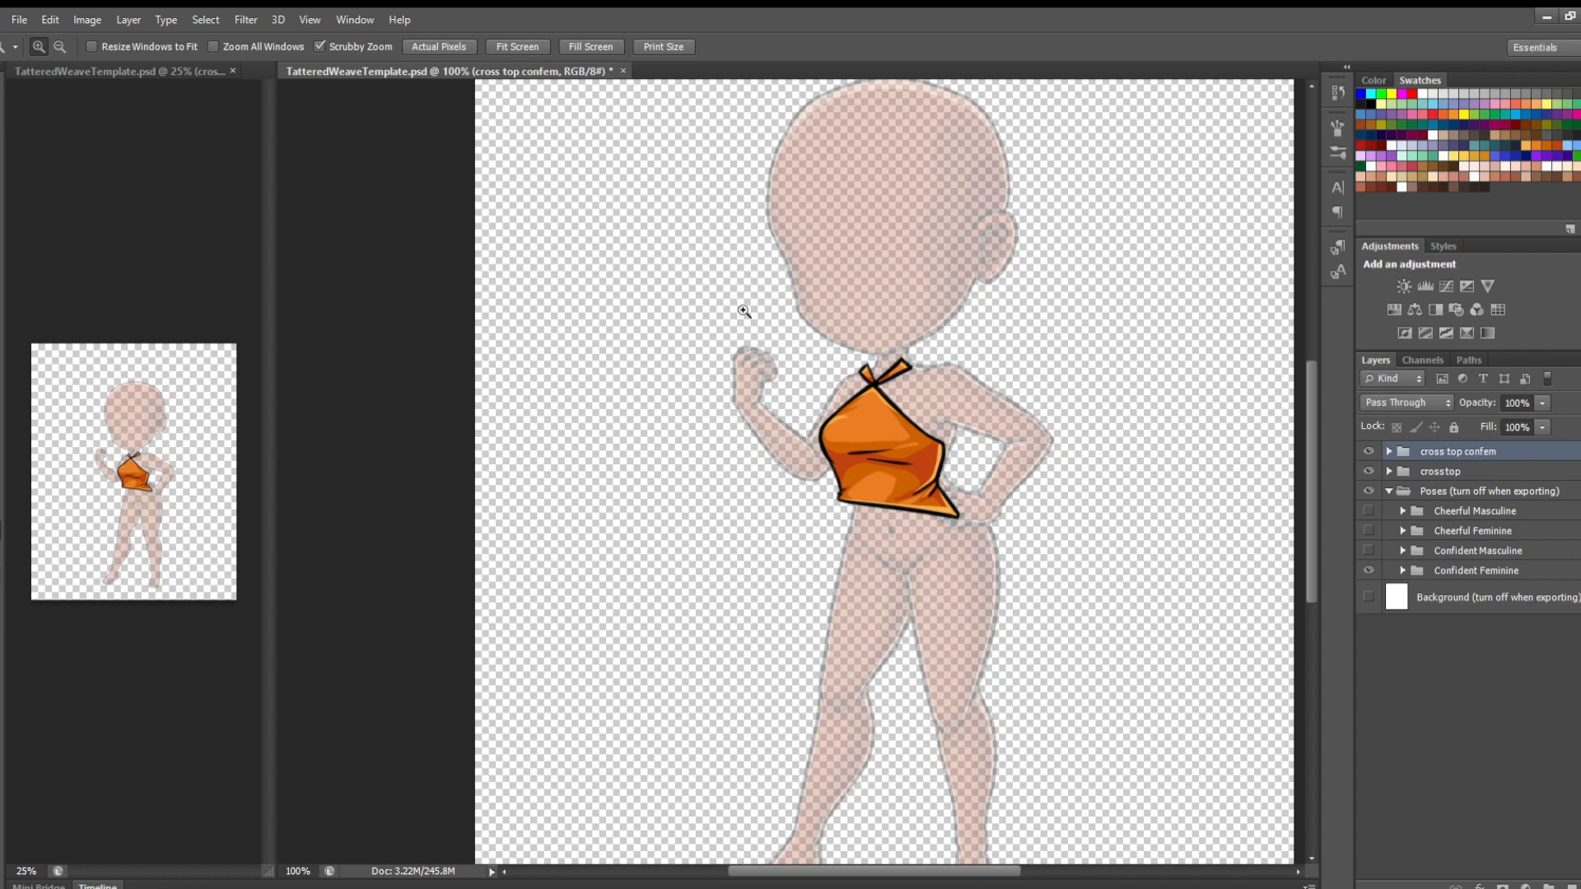
Rename the original cross top group as "cross top chefem" and hide it
double_click(1457, 473)
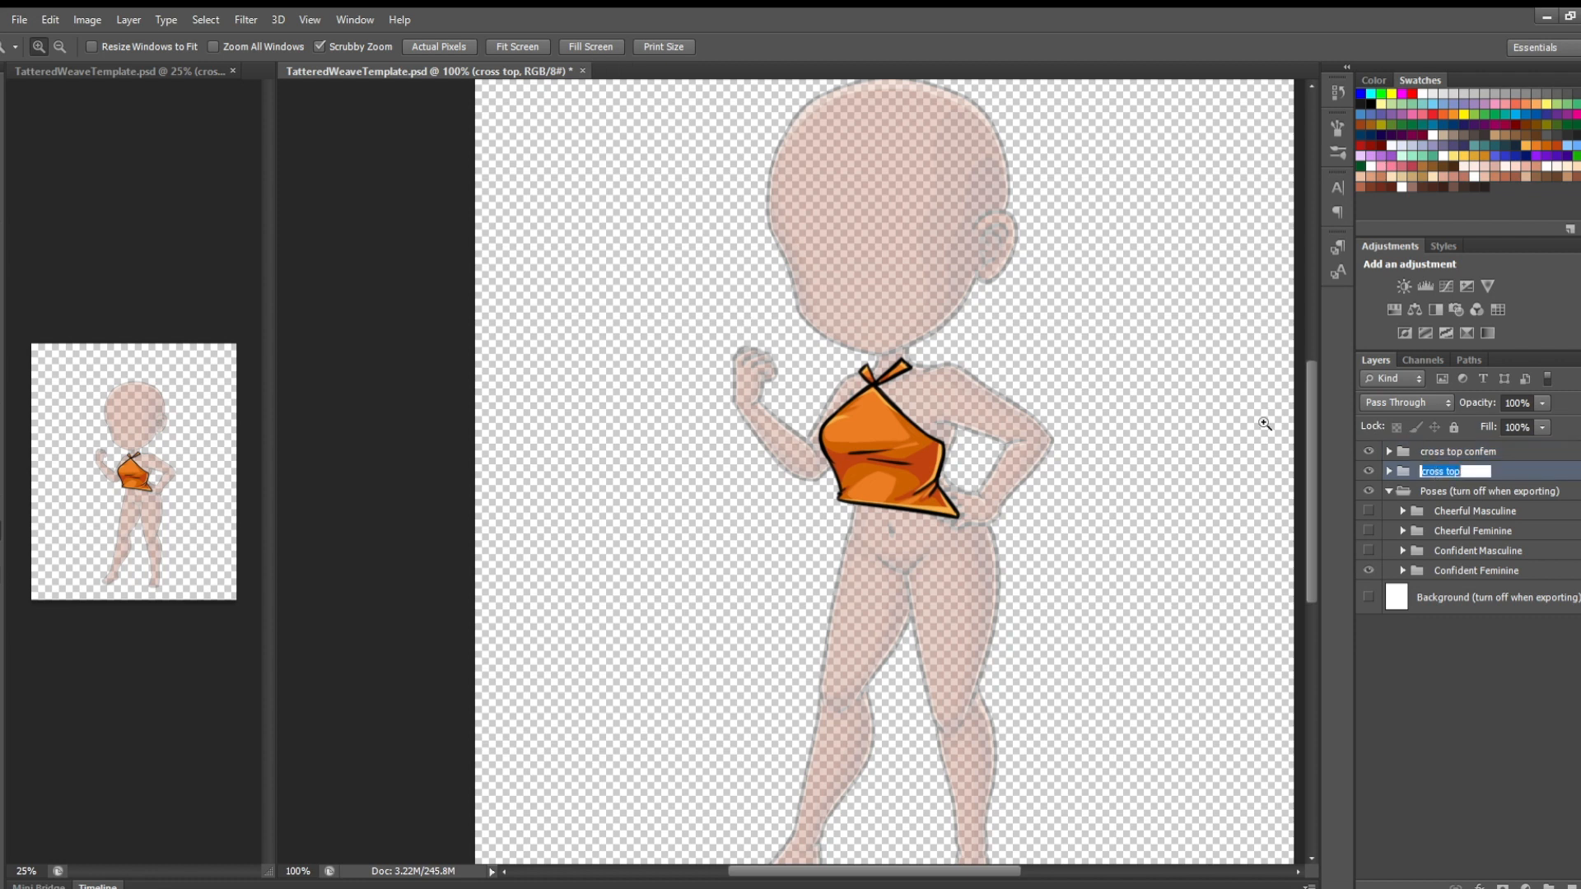
left_click(1469, 470)
type("chefem")
key("Return")
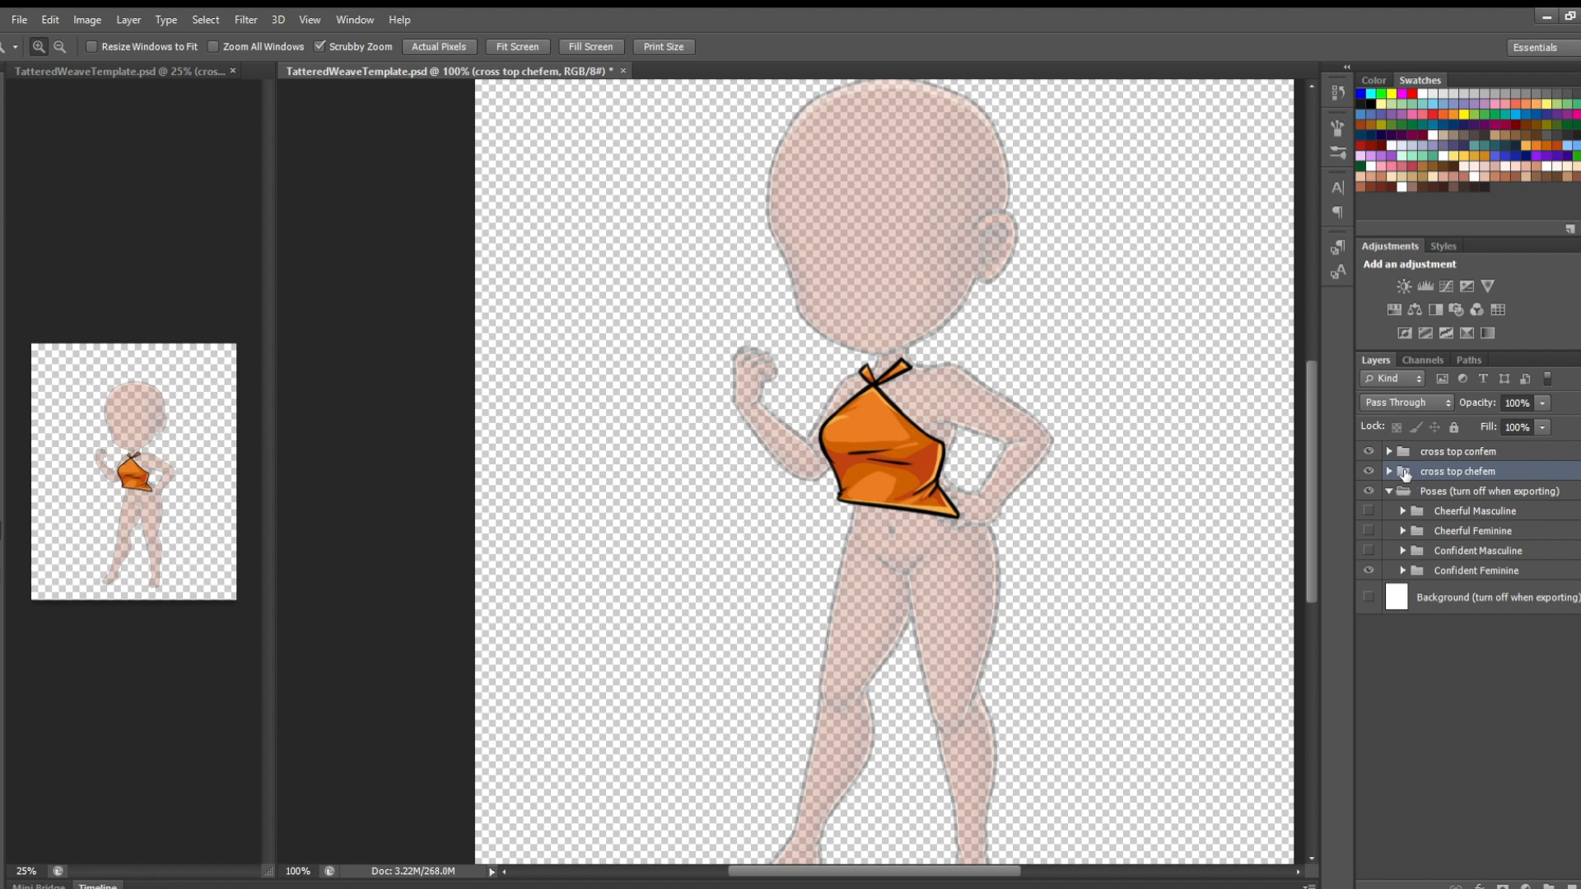
left_click(1368, 471)
Show the Background and move the cross top confem group slightly over the torso of the Confident Feminine pose
left_click(1424, 453)
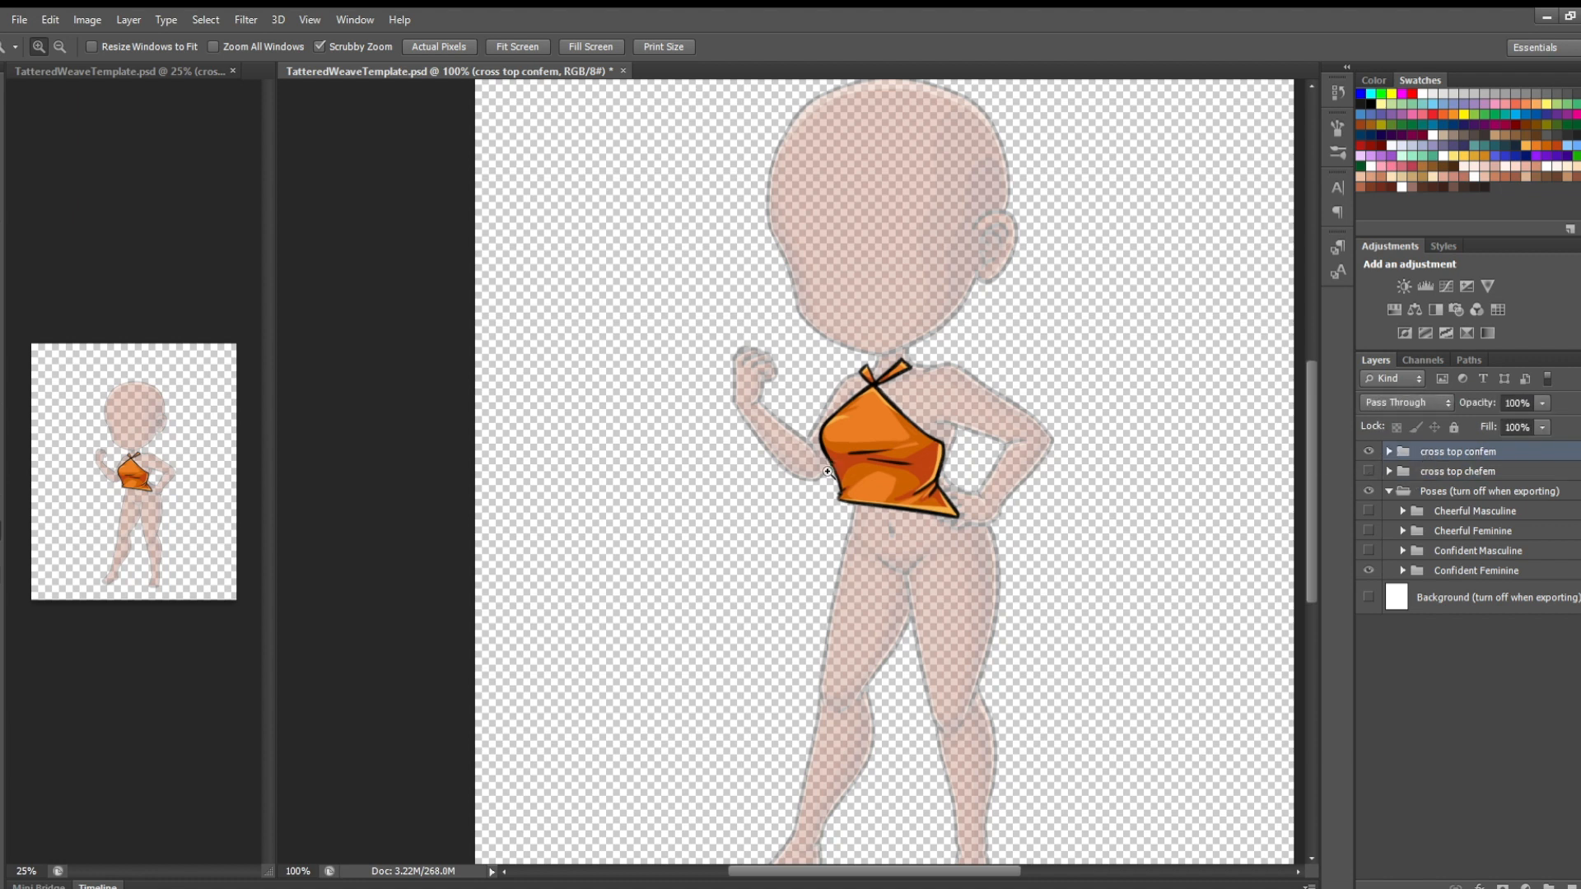
key("v")
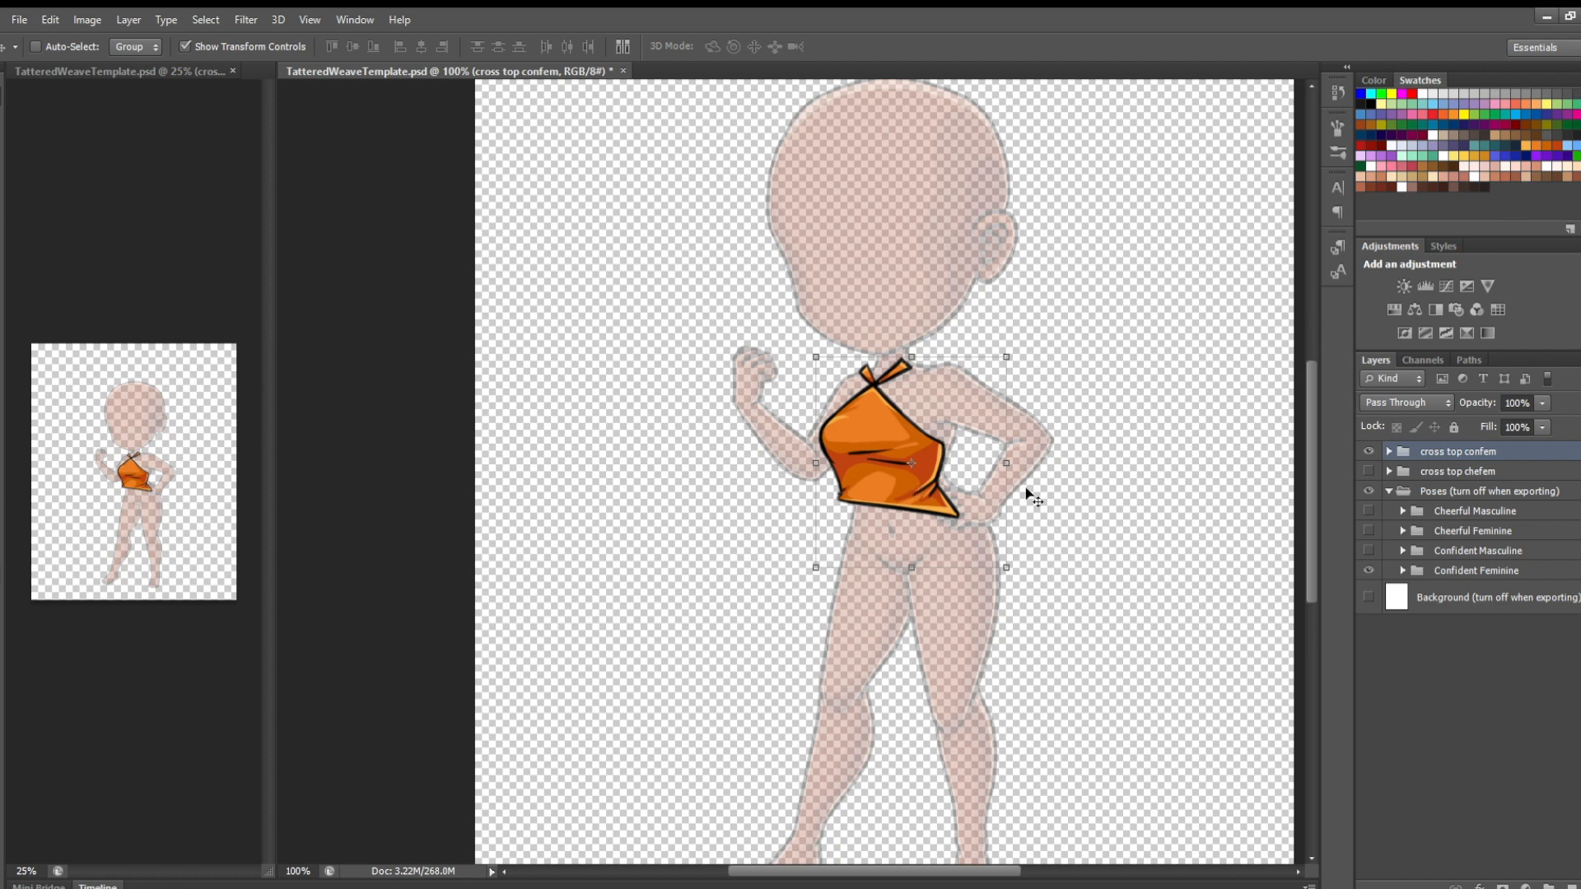
left_click(1474, 491)
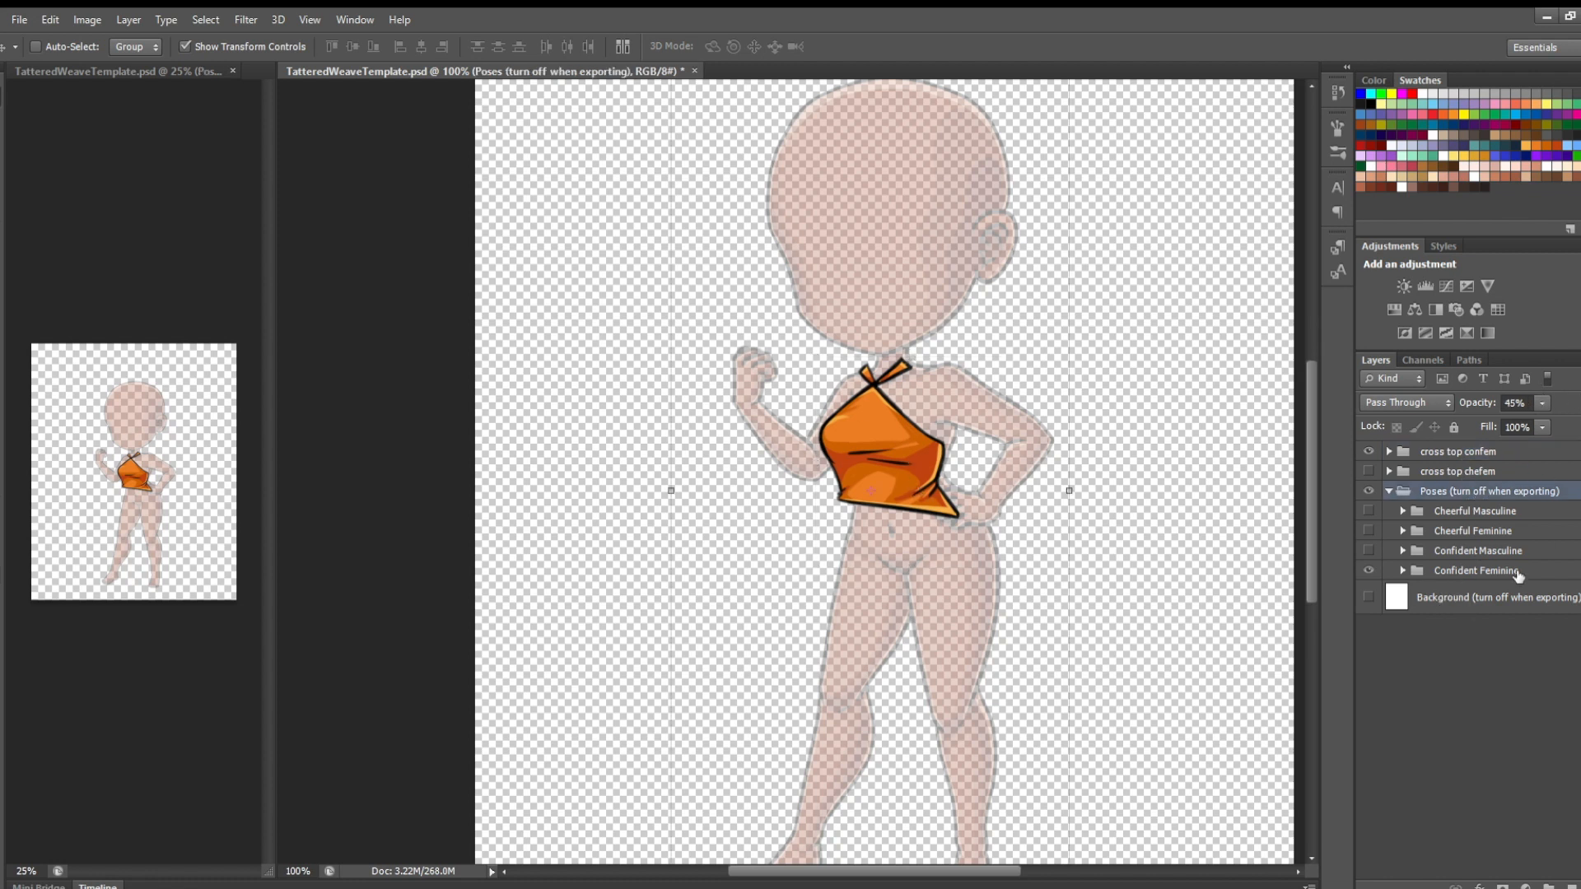
left_click(1369, 597)
left_click(1441, 453)
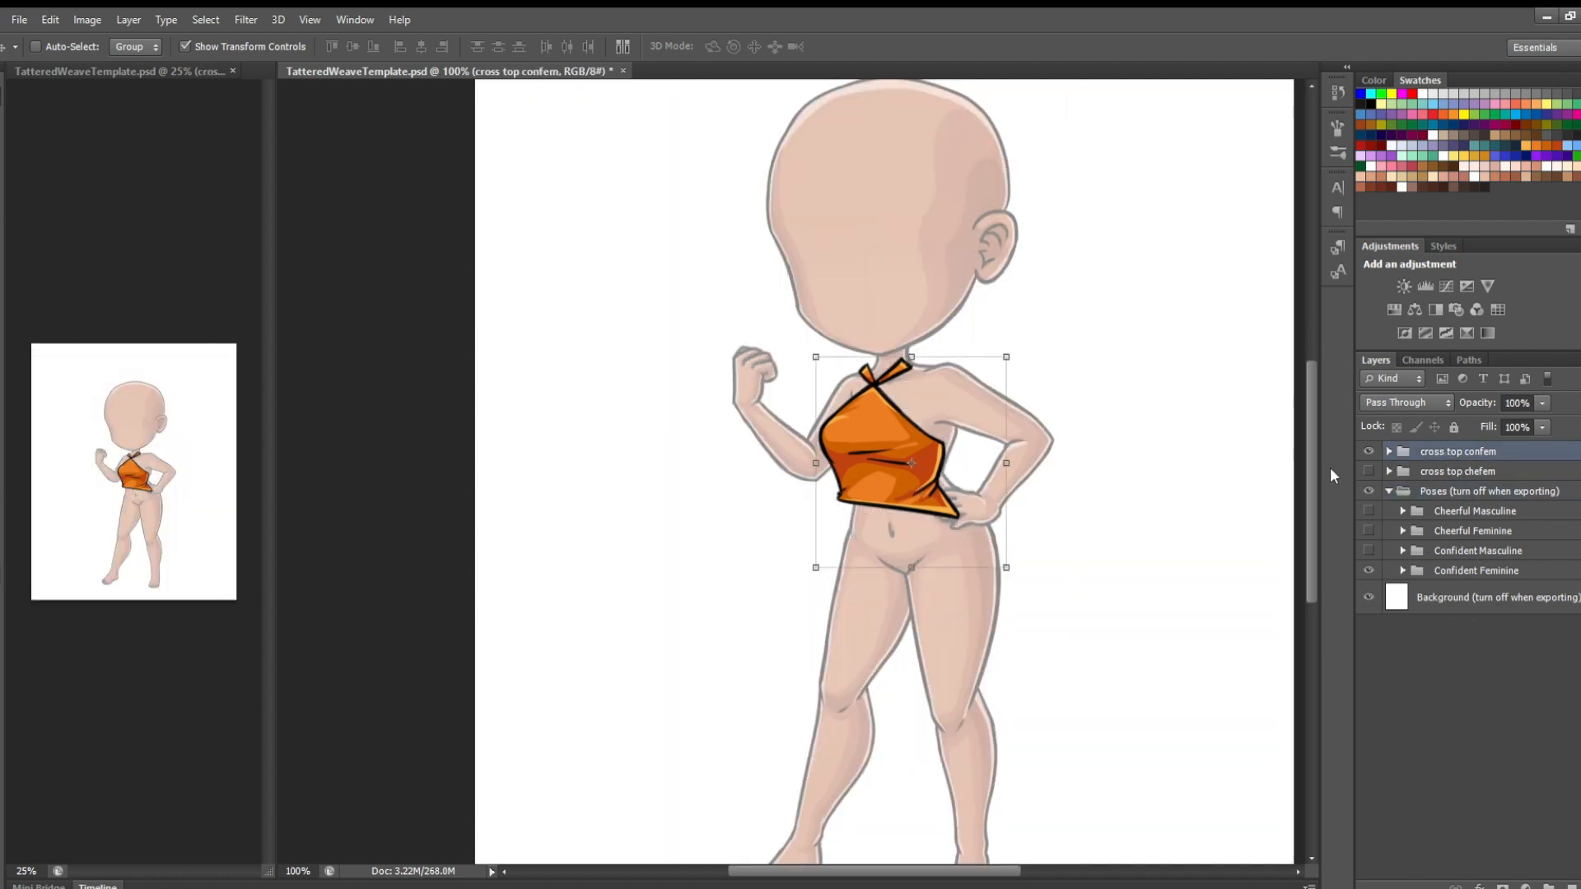
left_click_drag(957, 475, 966, 480)
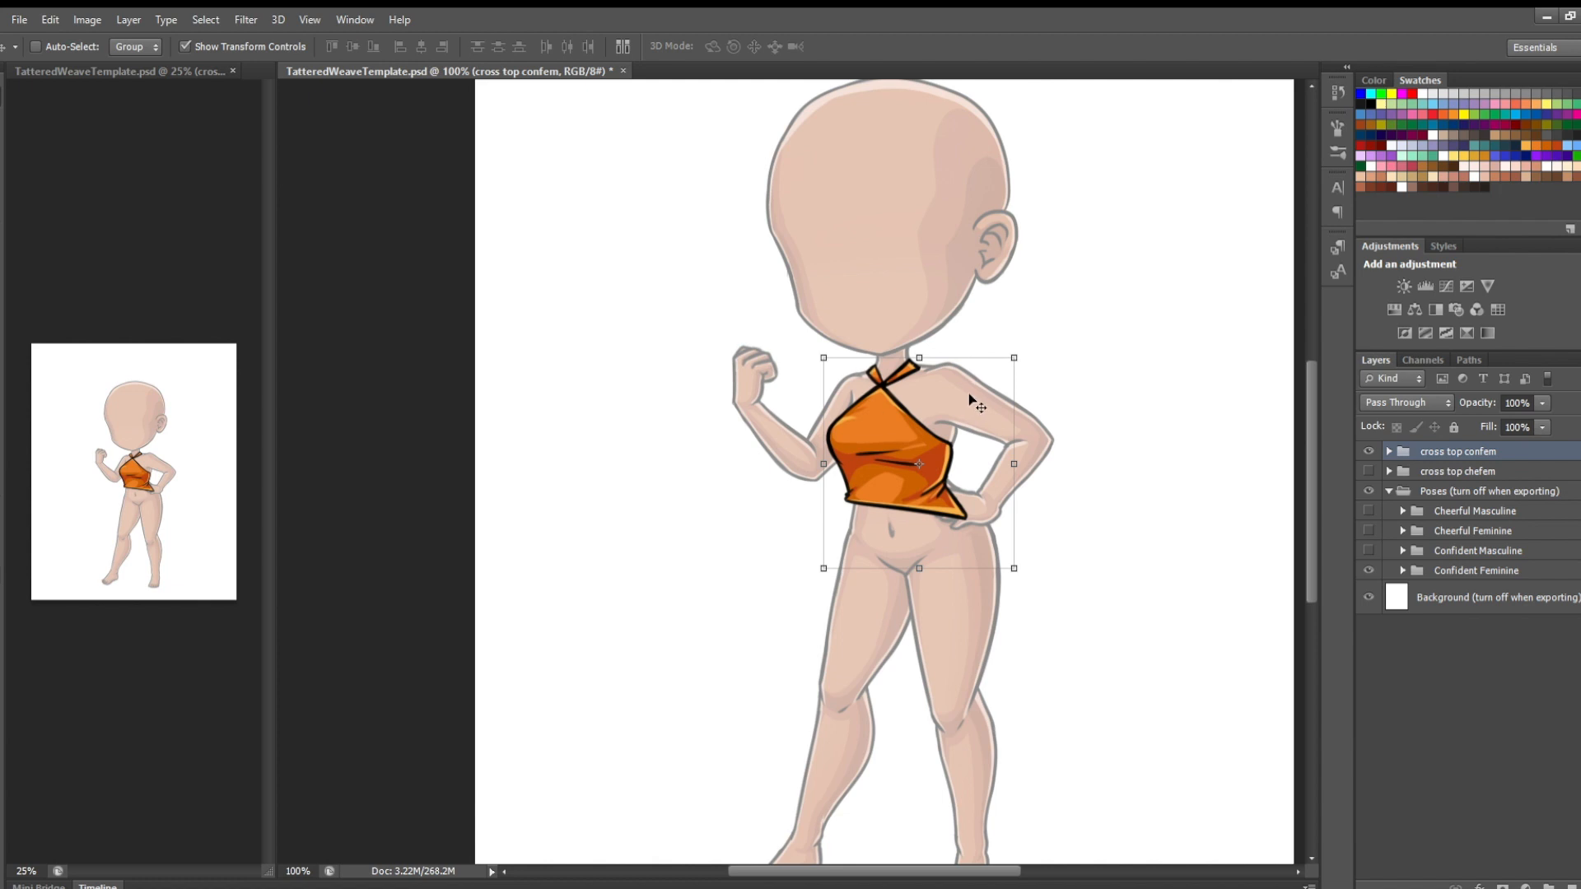
left_click_drag(975, 400, 979, 409)
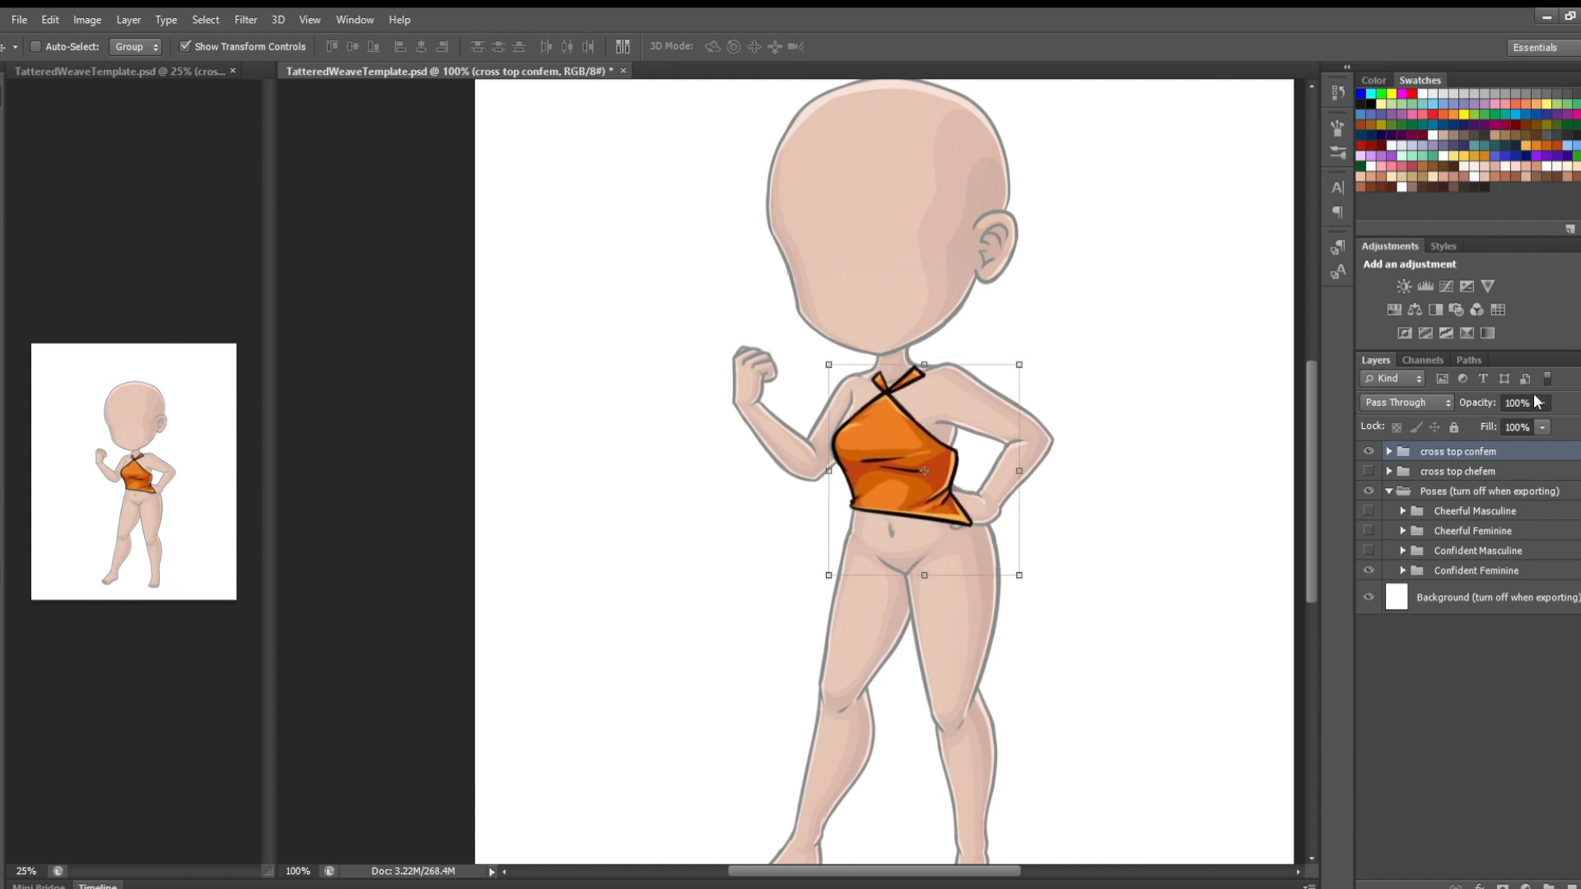
Set the cross top confem group's opacity to 75%, rotate it to about -4.92 degrees and shift it to fit the torso
key("7")
key("5")
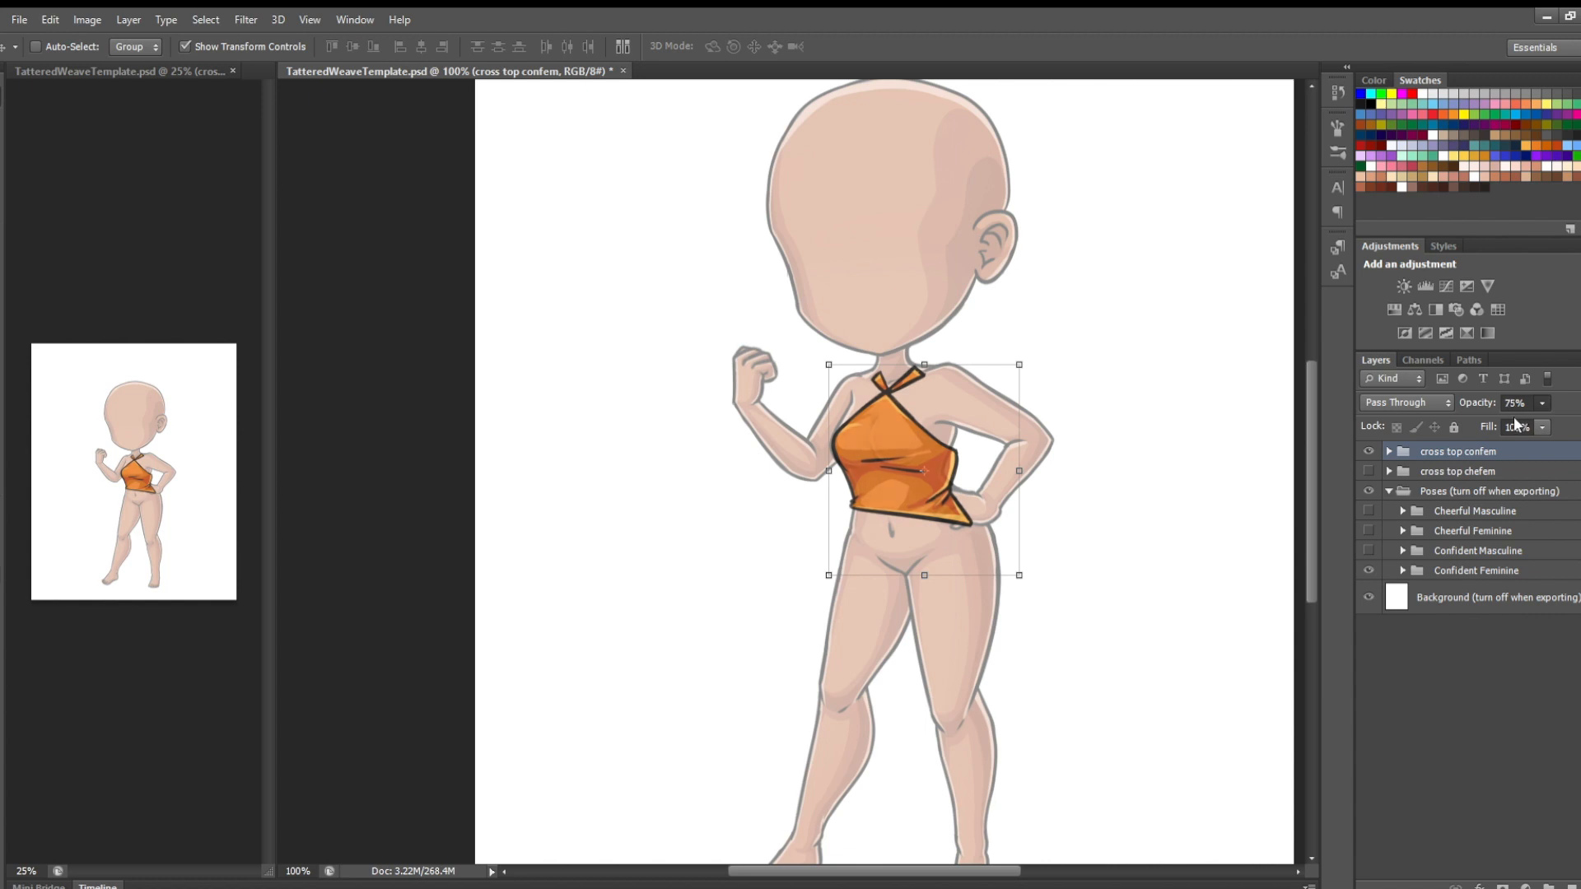
left_click_drag(1008, 453, 1002, 444)
left_click_drag(1030, 327, 1027, 337)
left_click_drag(941, 446, 947, 441)
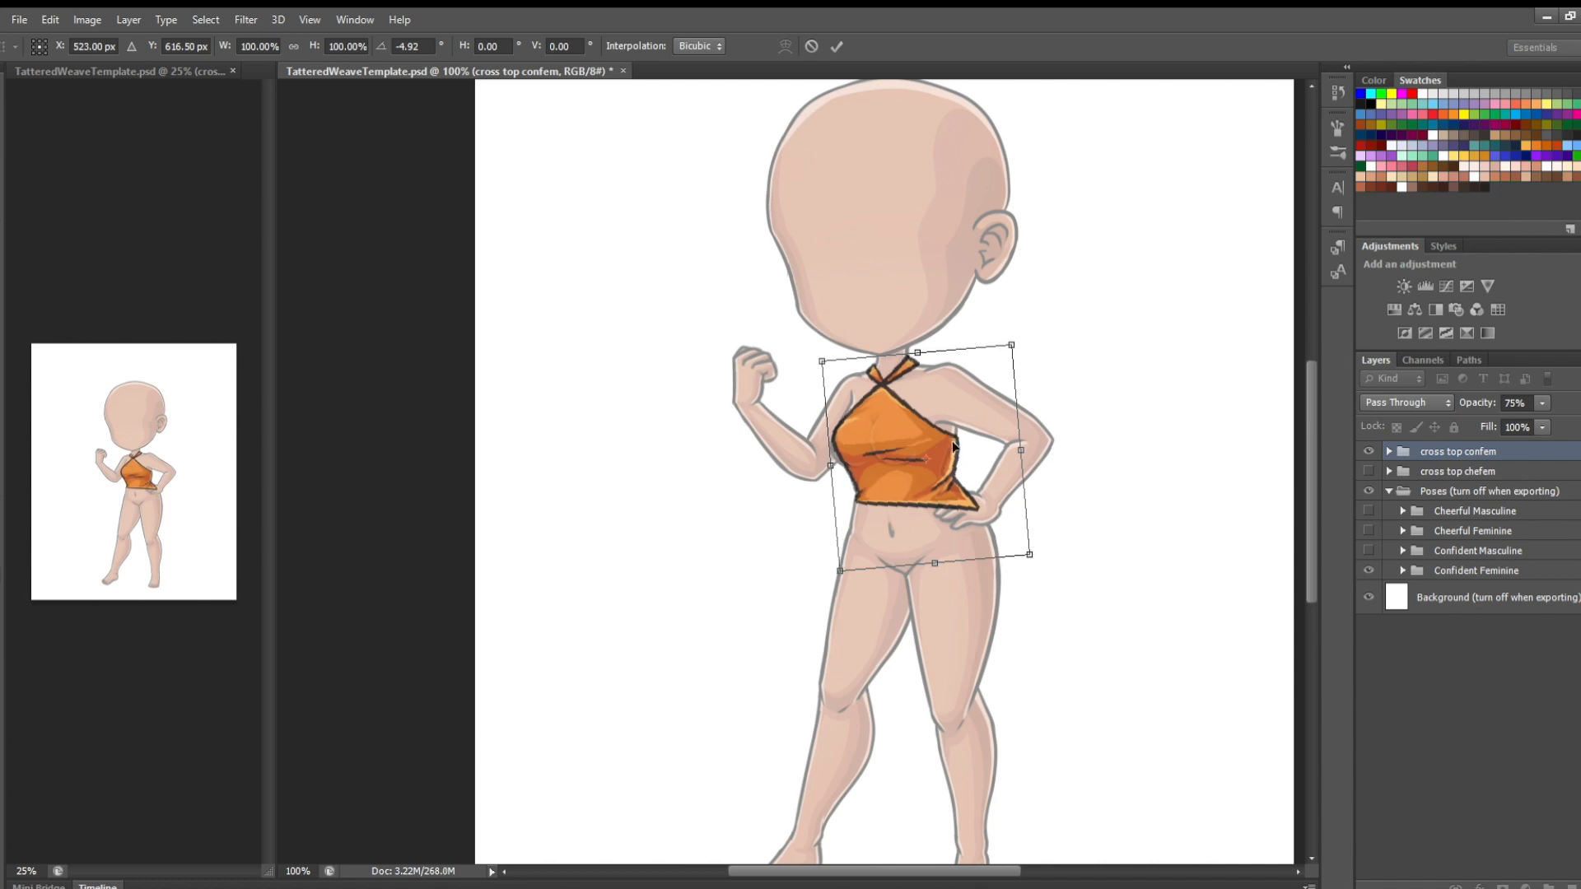
left_click(835, 46)
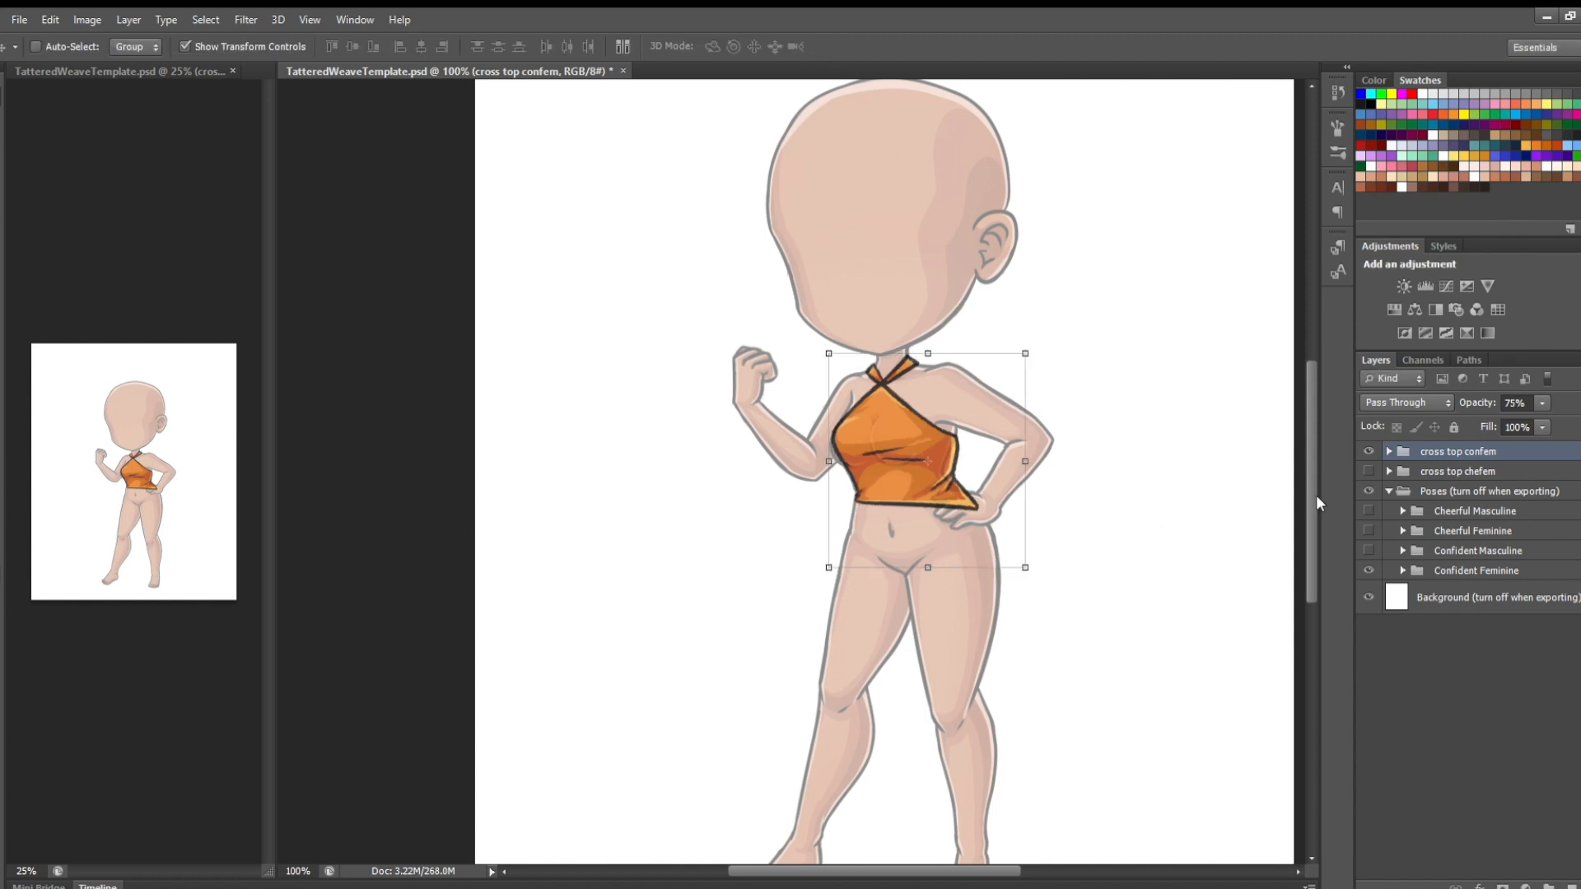
Warp the lines layer of cross top confem slightly outward along the top's side below the raised arm
left_click(1390, 451)
left_click(1500, 483)
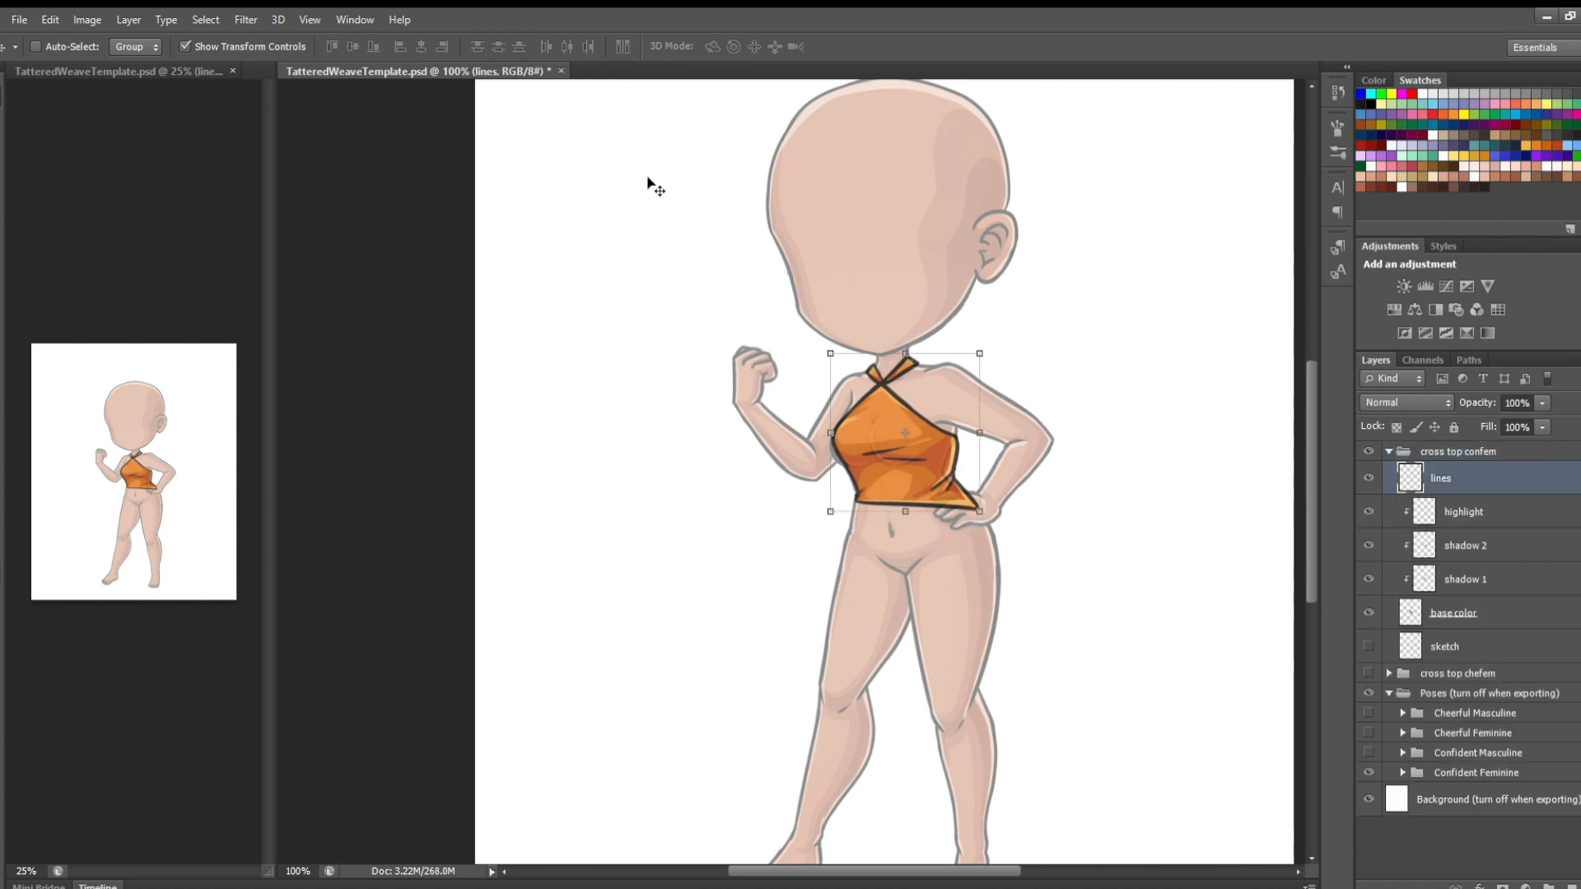
left_click(831, 512)
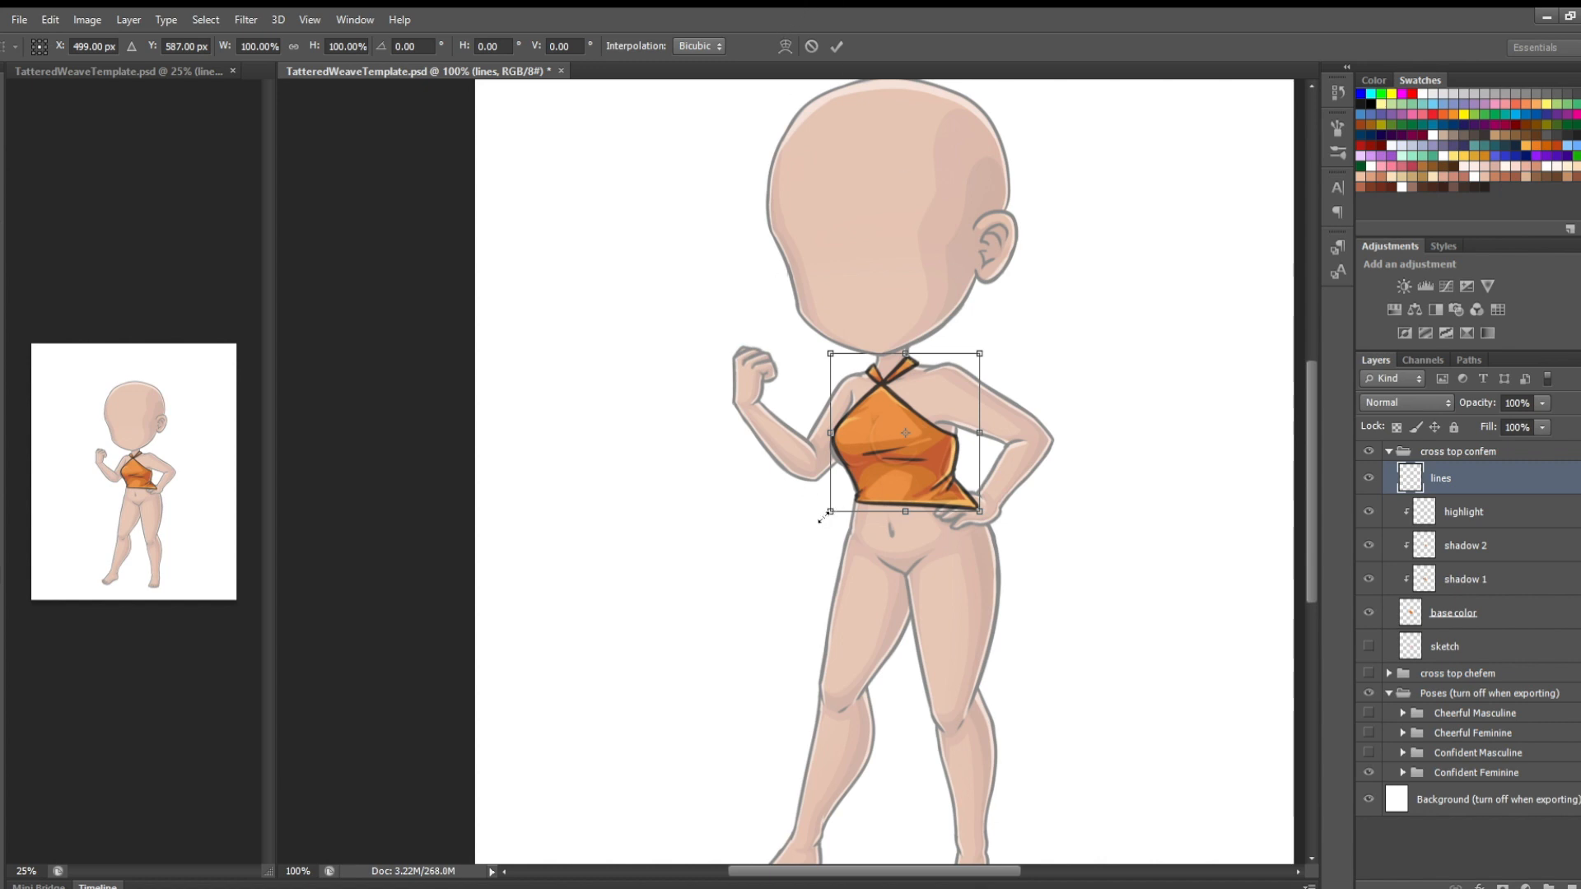
left_click(785, 47)
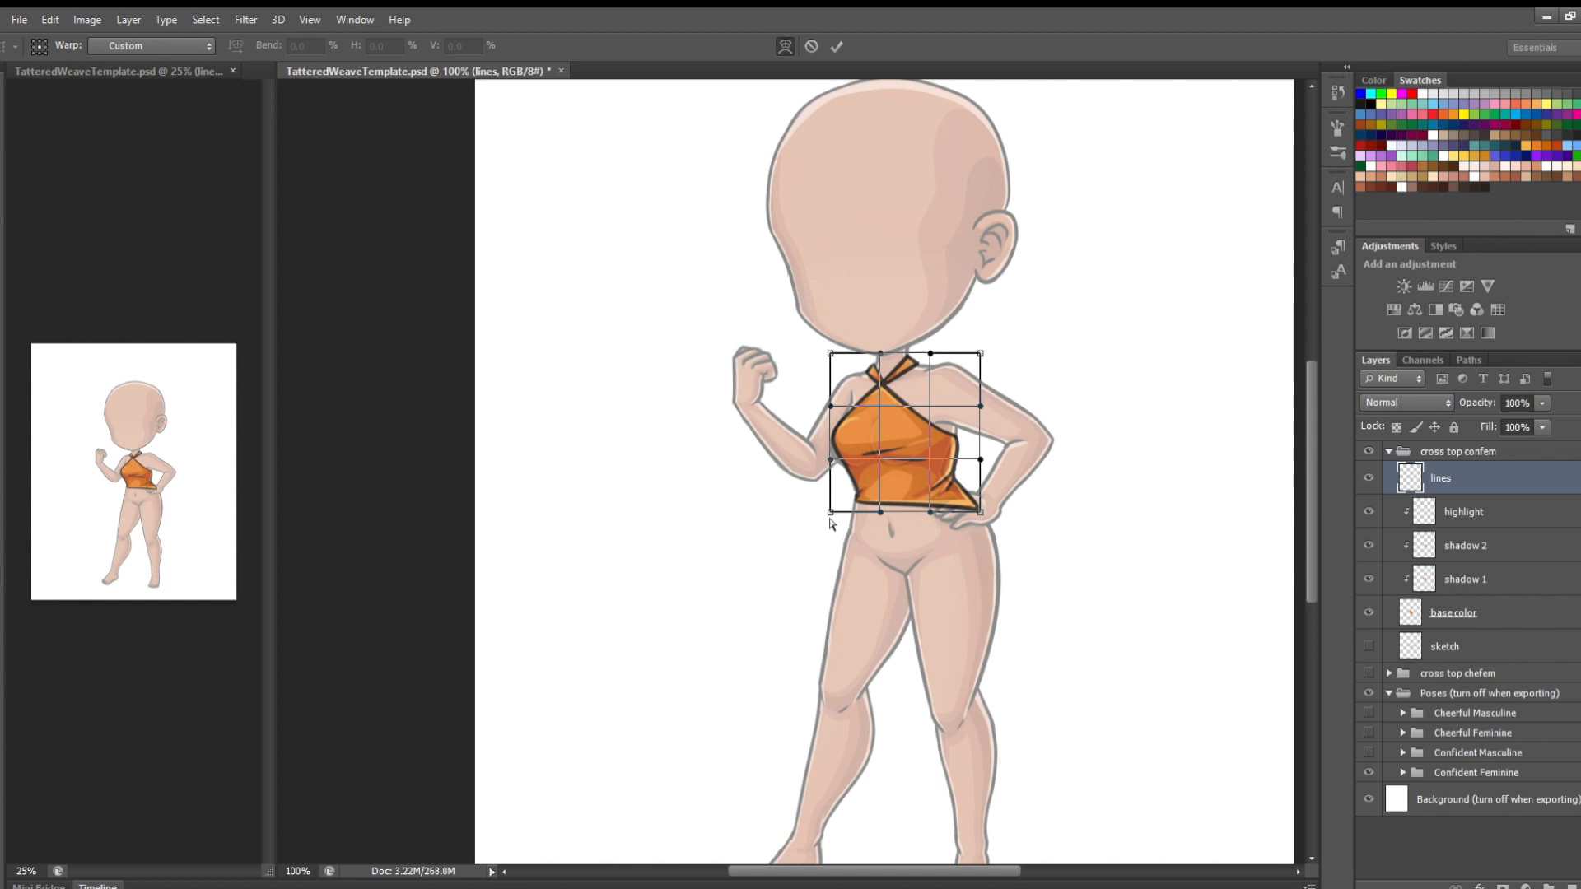
left_click_drag(825, 508, 820, 512)
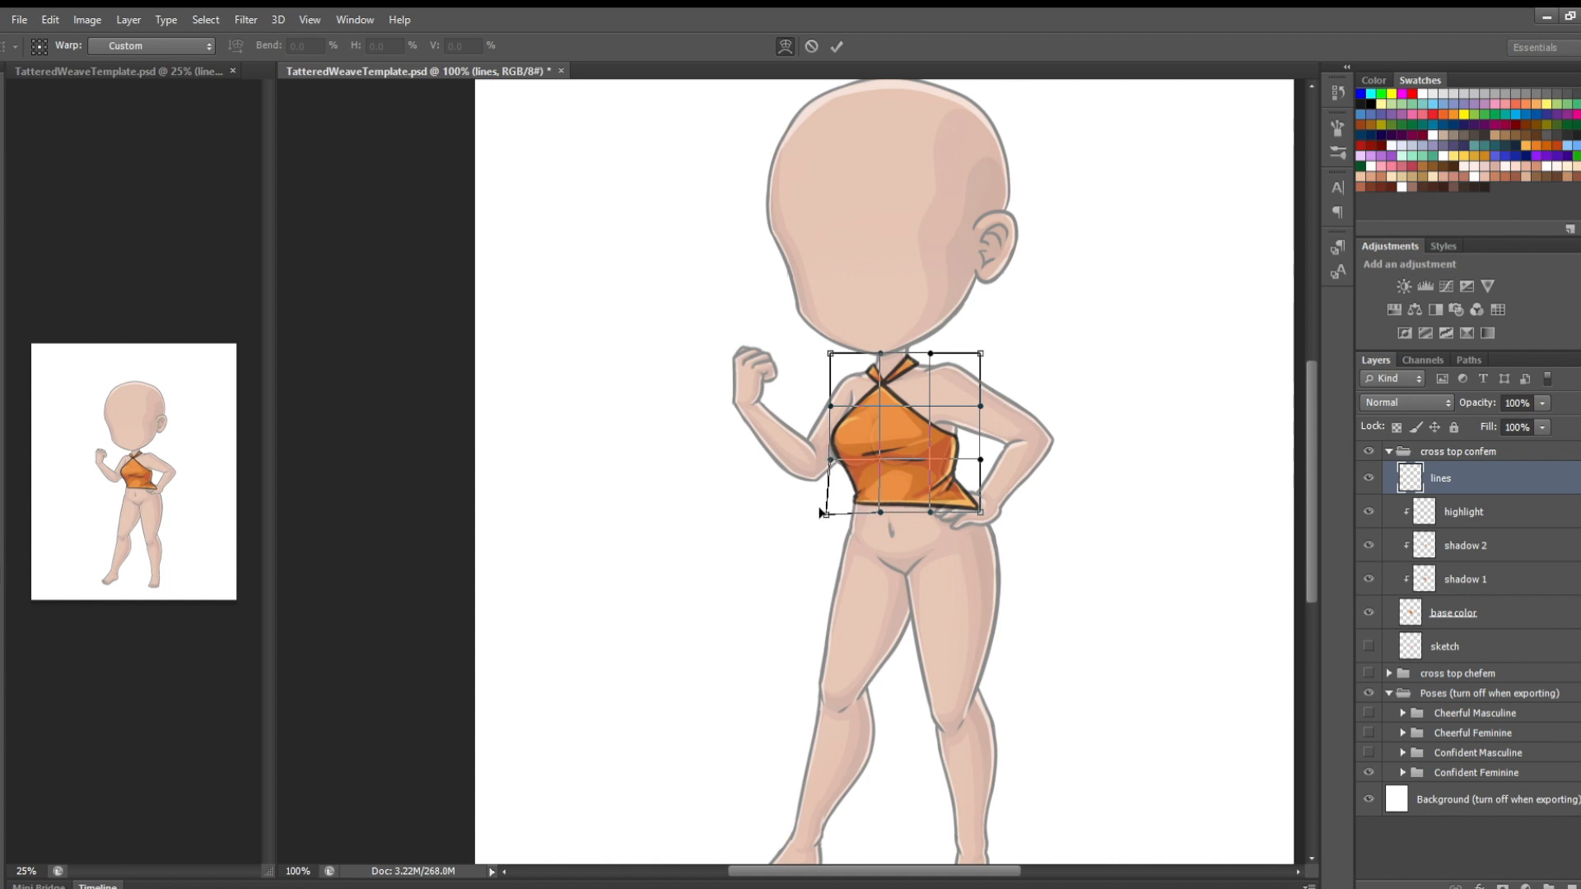
left_click_drag(824, 454, 874, 454)
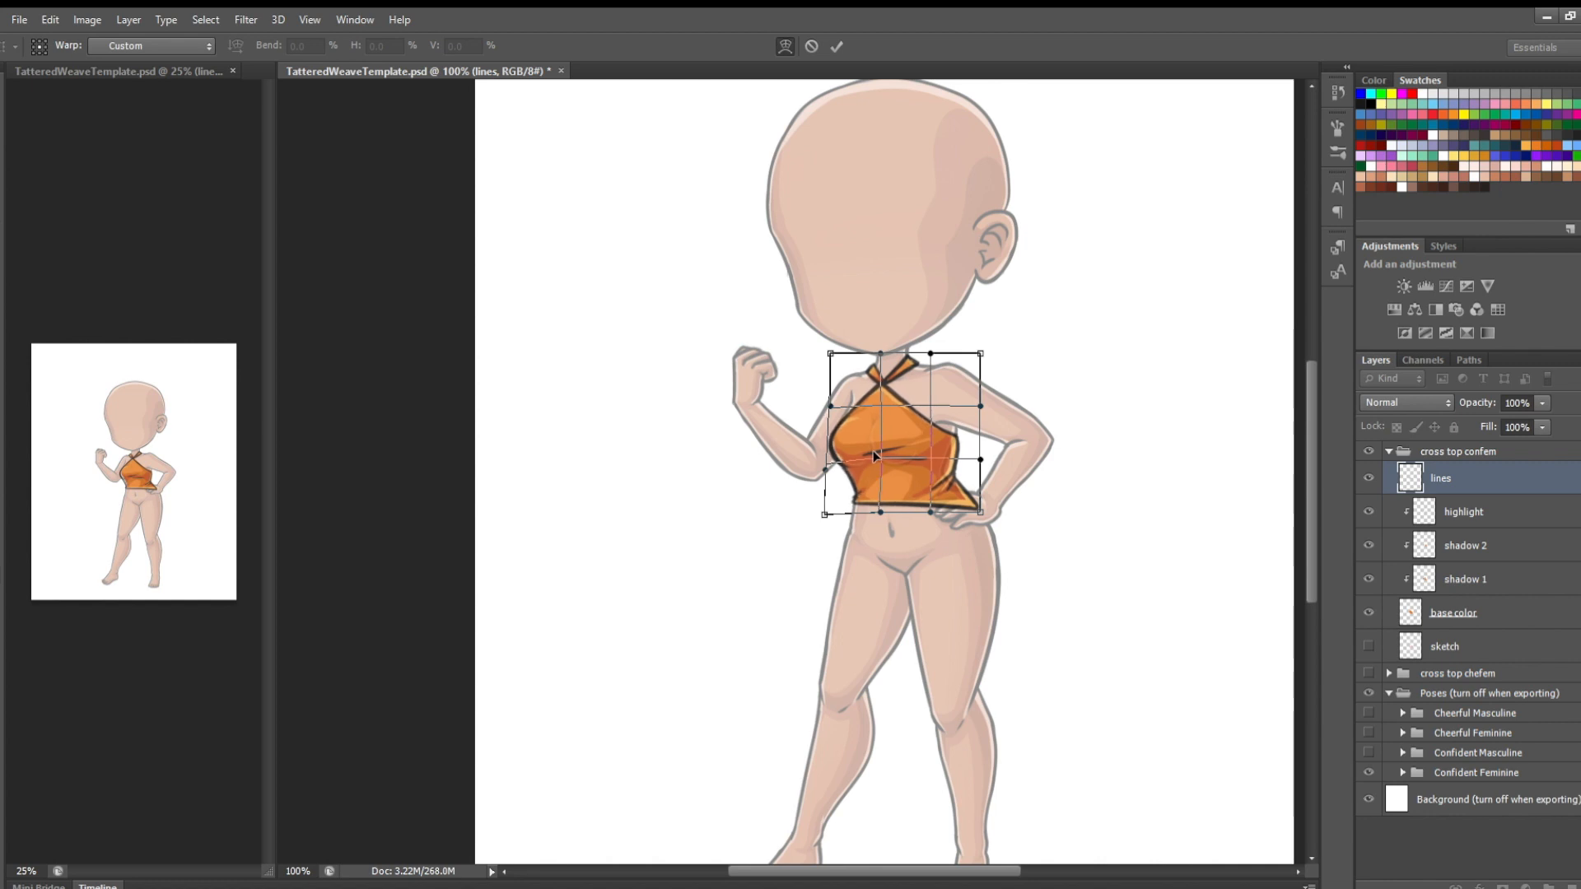
left_click(837, 47)
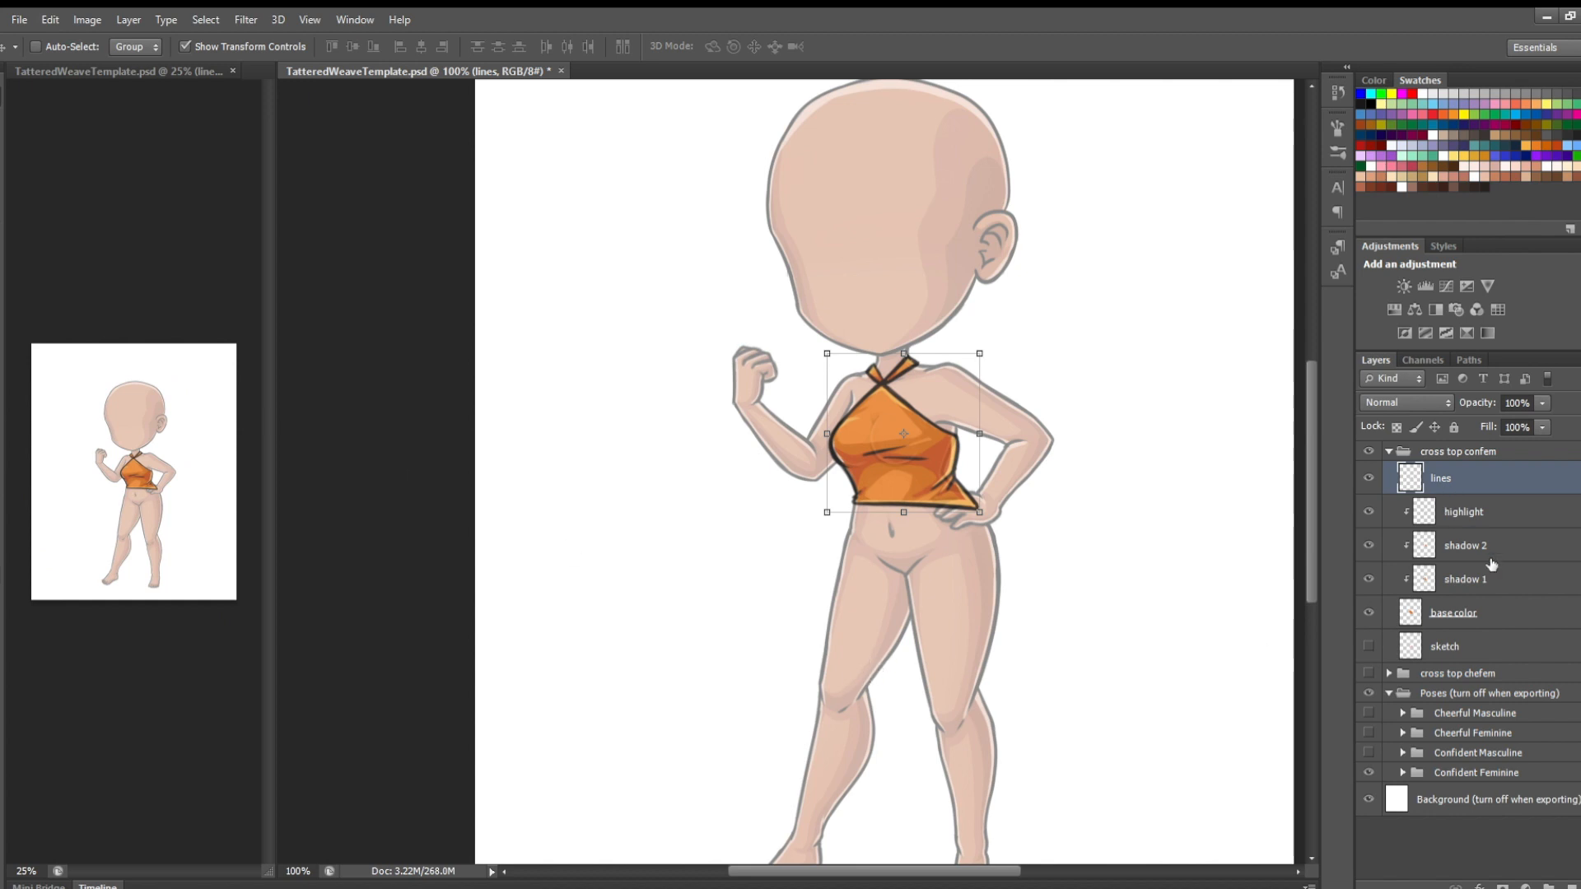
Set the cross top confem group's opacity back to 100%
left_click(1513, 613)
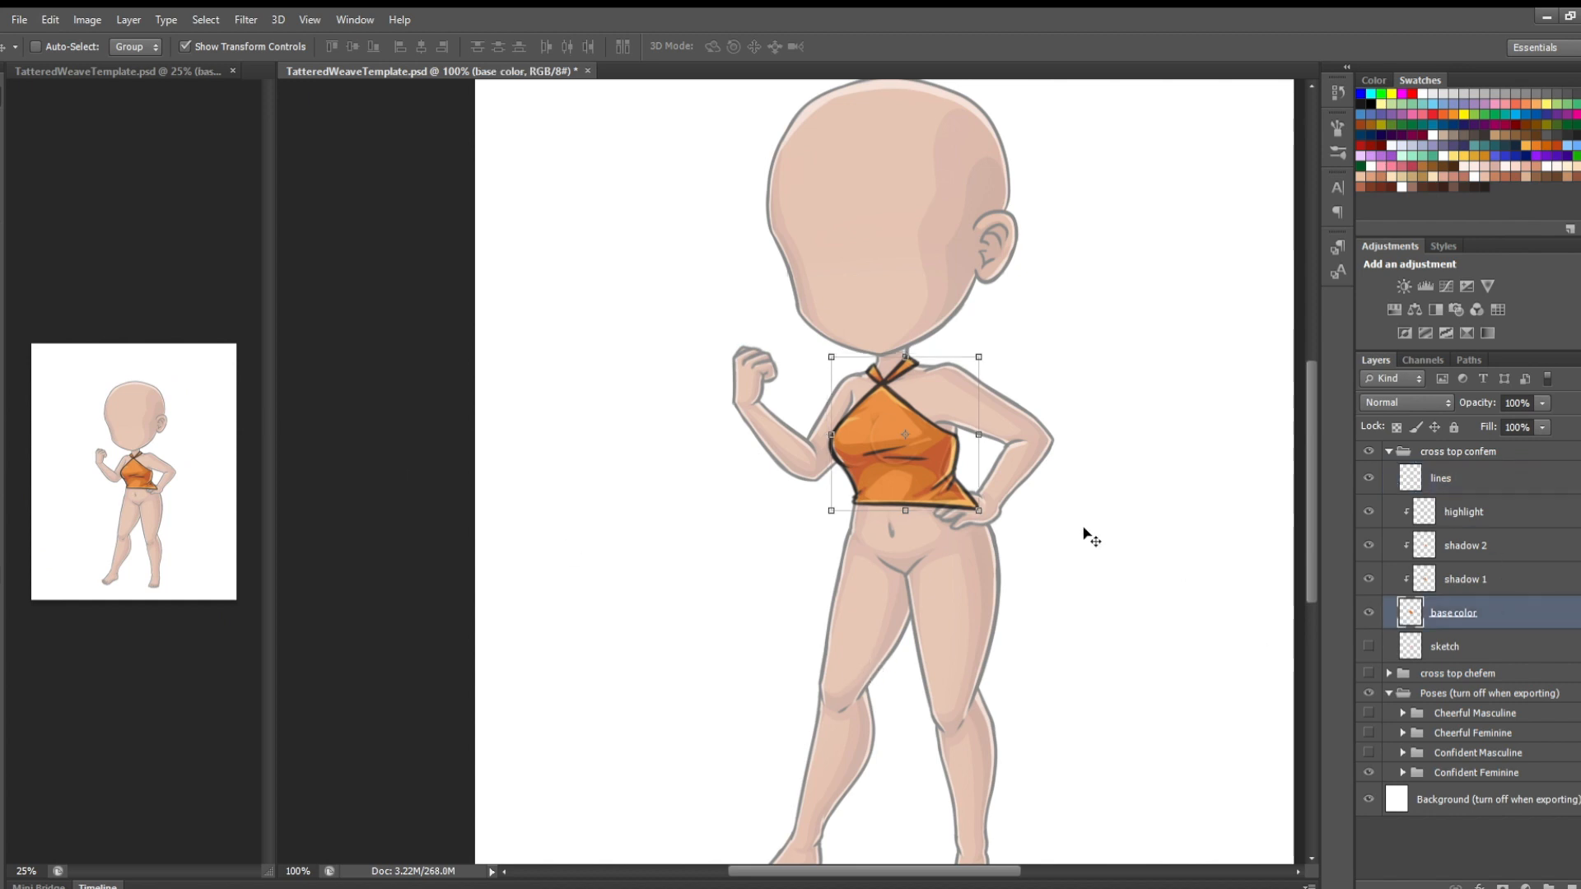
left_click(1514, 452)
left_click(1542, 403)
left_click_drag(1537, 418, 1577, 420)
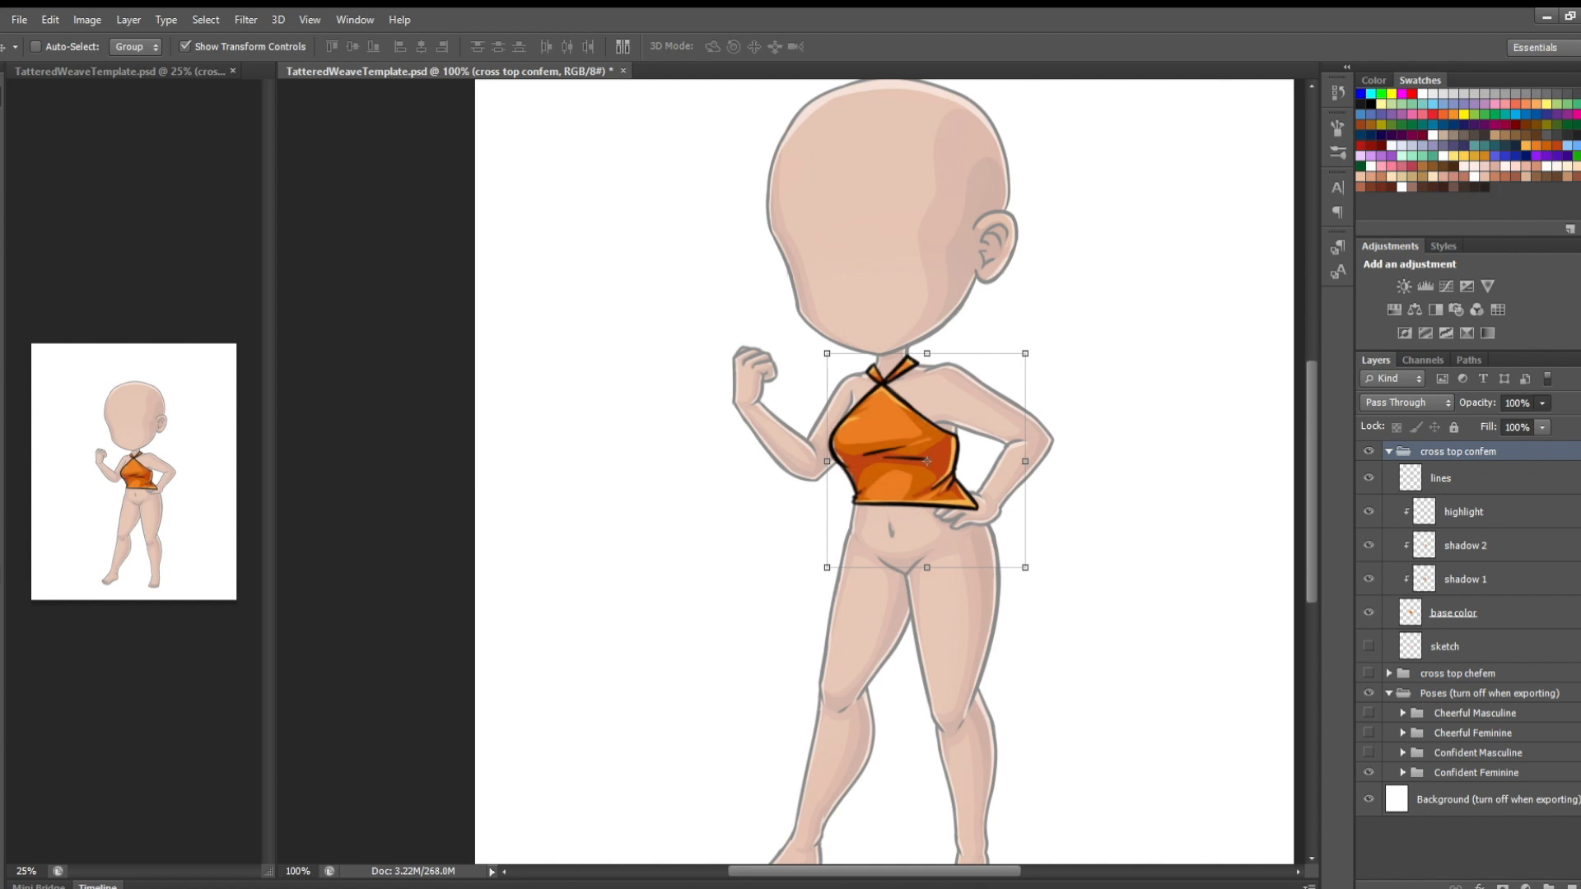
Touch up the warped top's edges with the Brush on the base color, shadow 1 and shadow 2 layers
left_click(1530, 612)
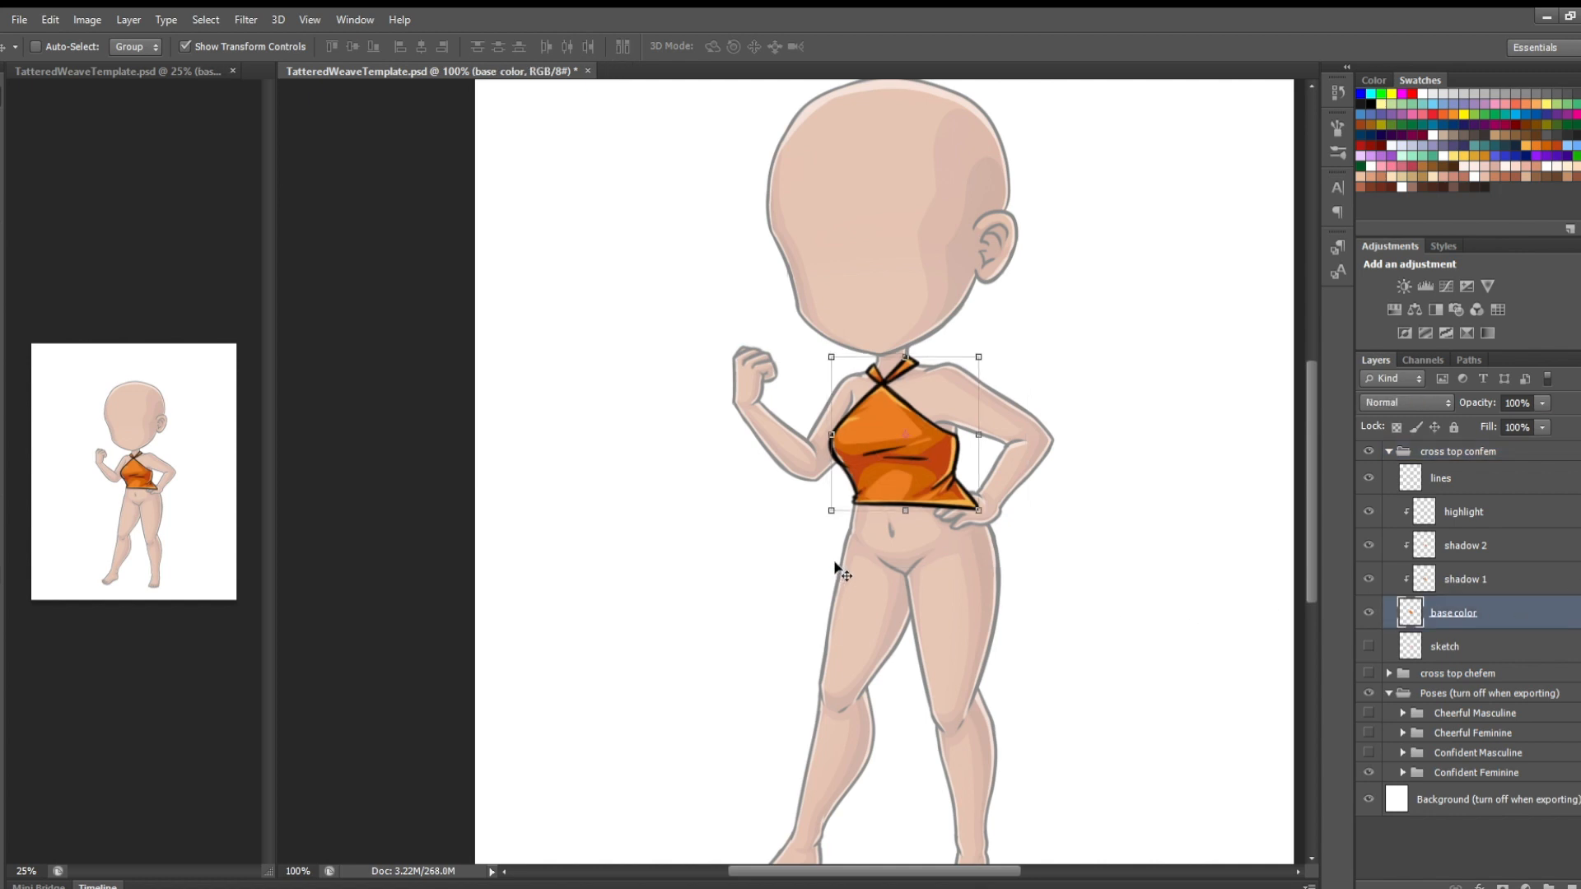
key("b")
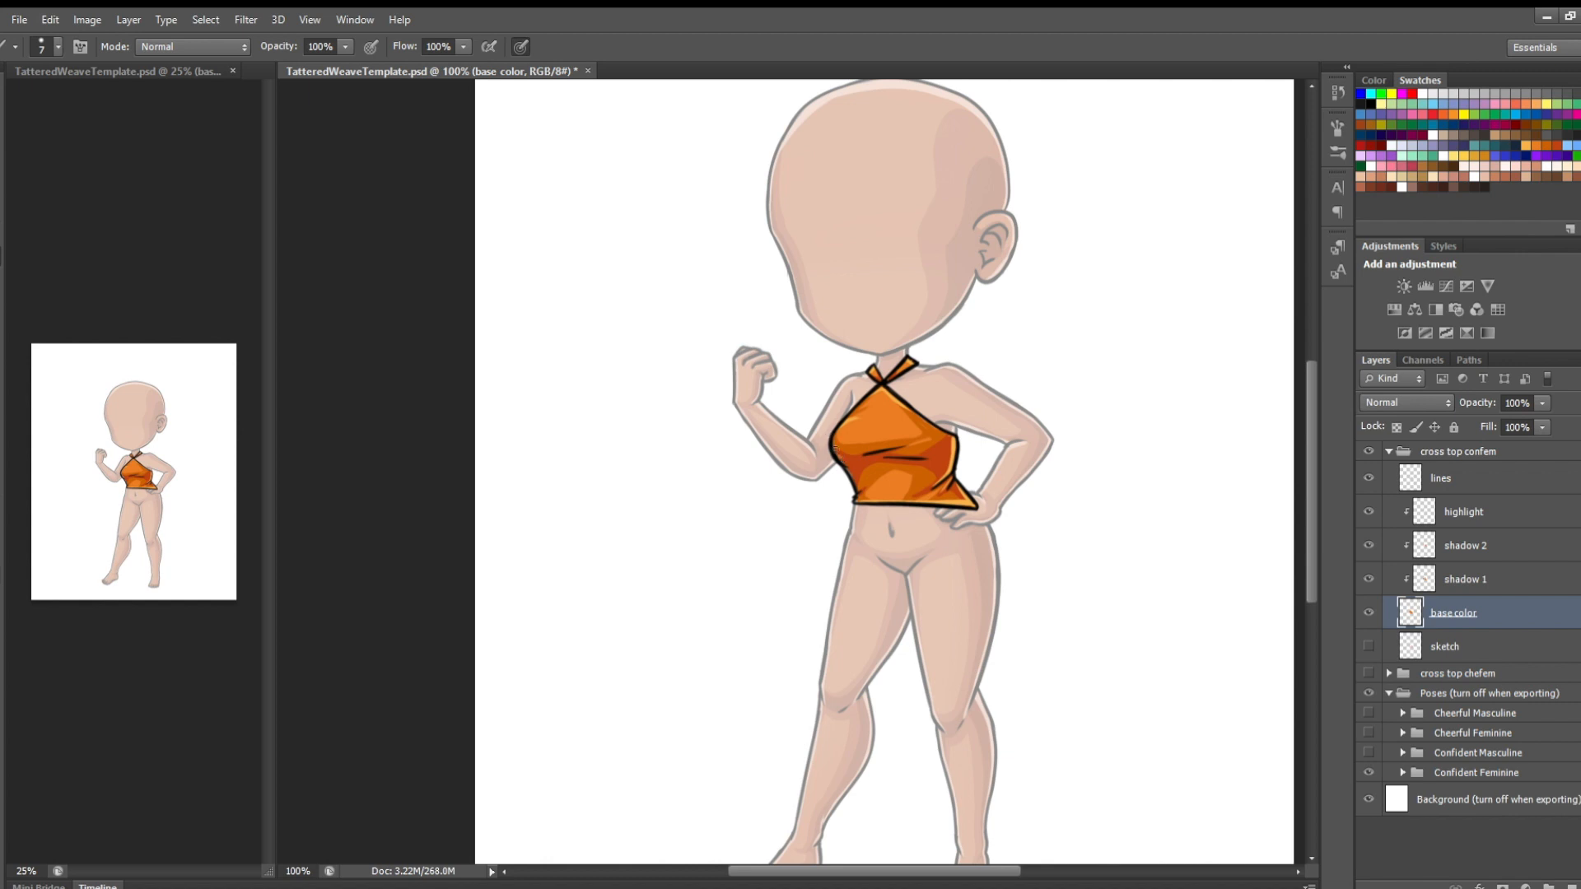
left_click(1492, 579)
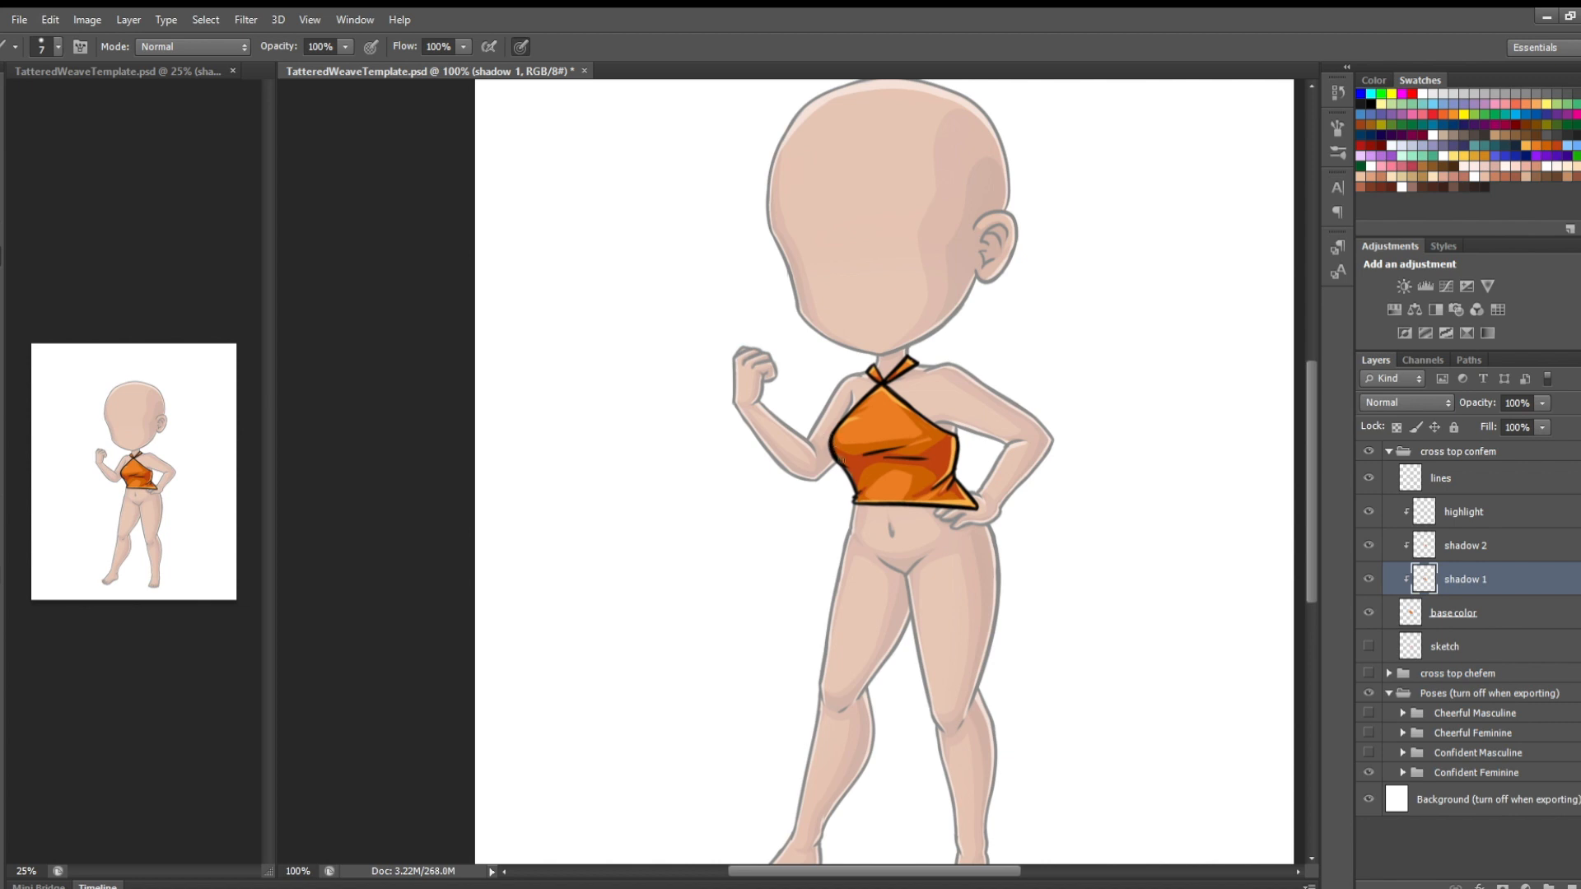
left_click(1498, 545)
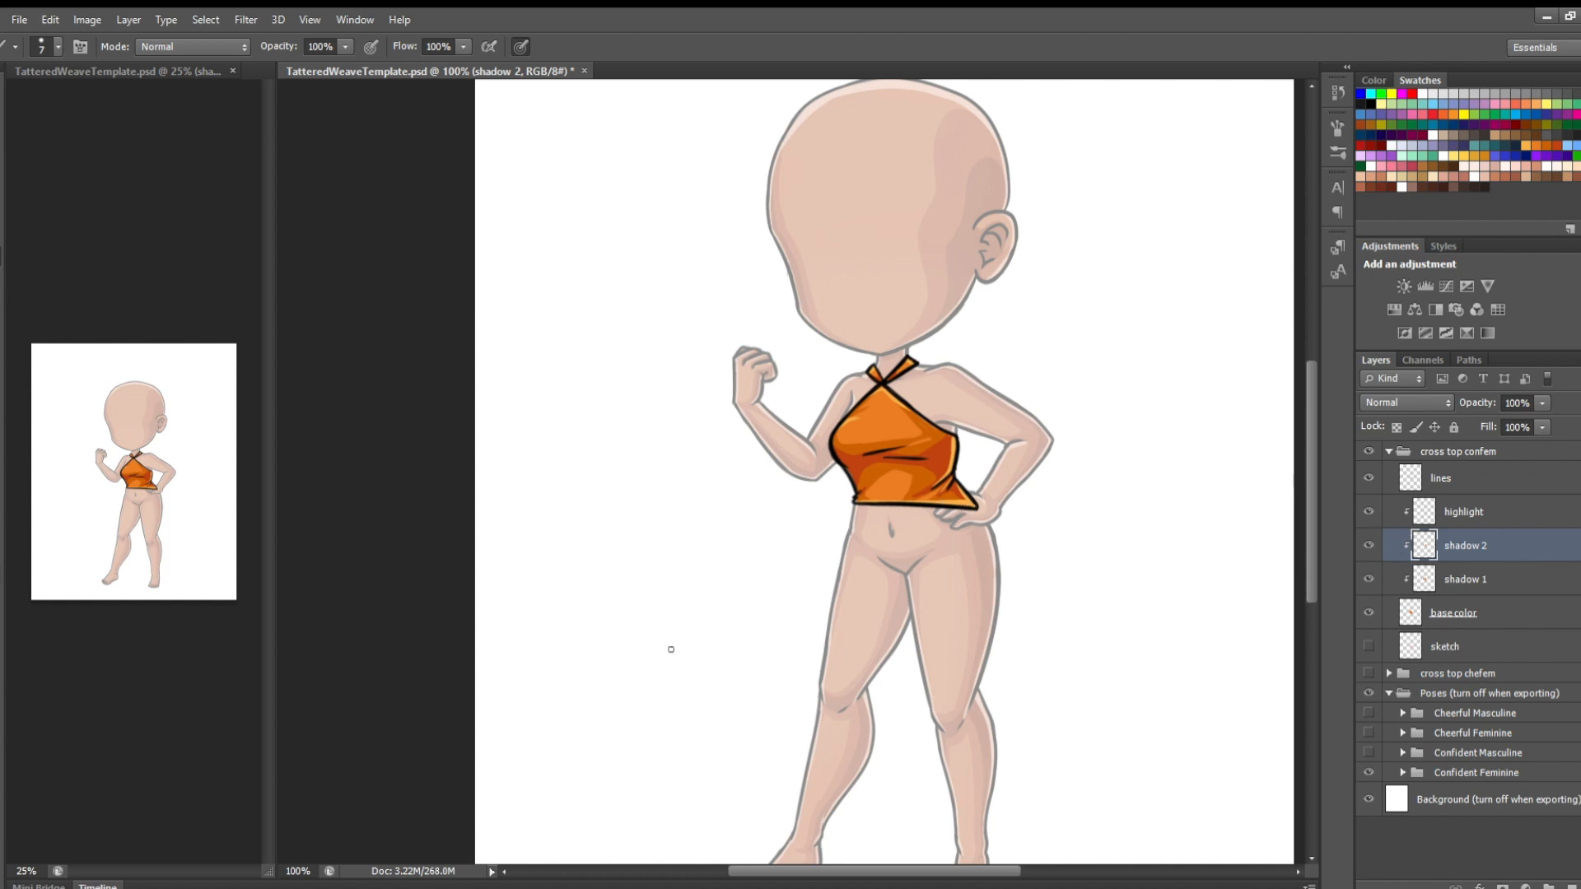
Add a layer mask to the cross top confem group
key("z")
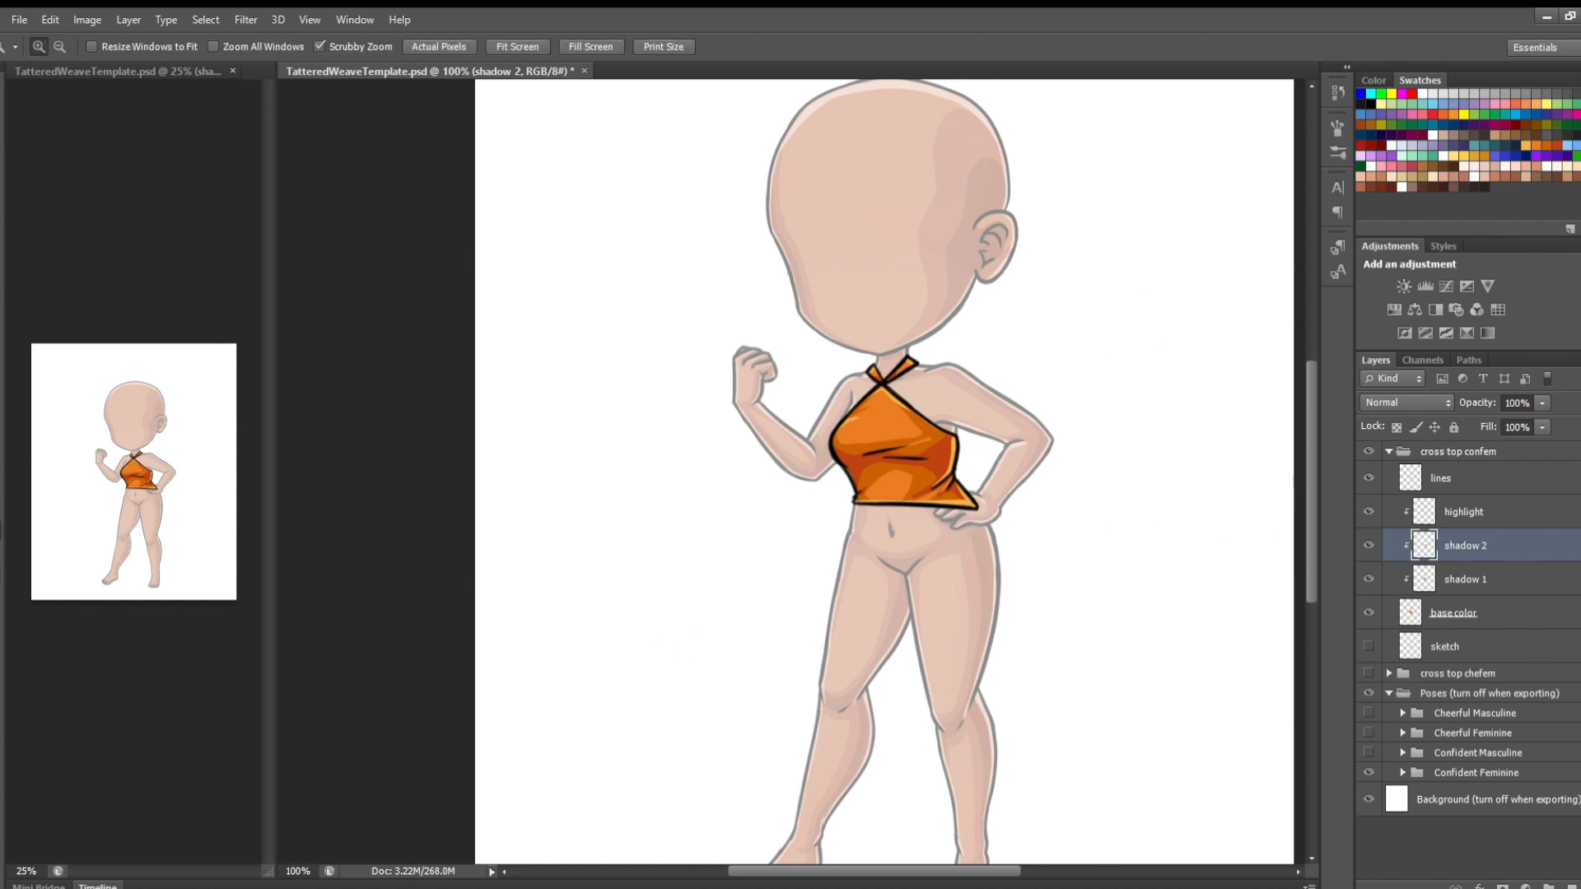
left_click(1013, 504)
left_click(1013, 505)
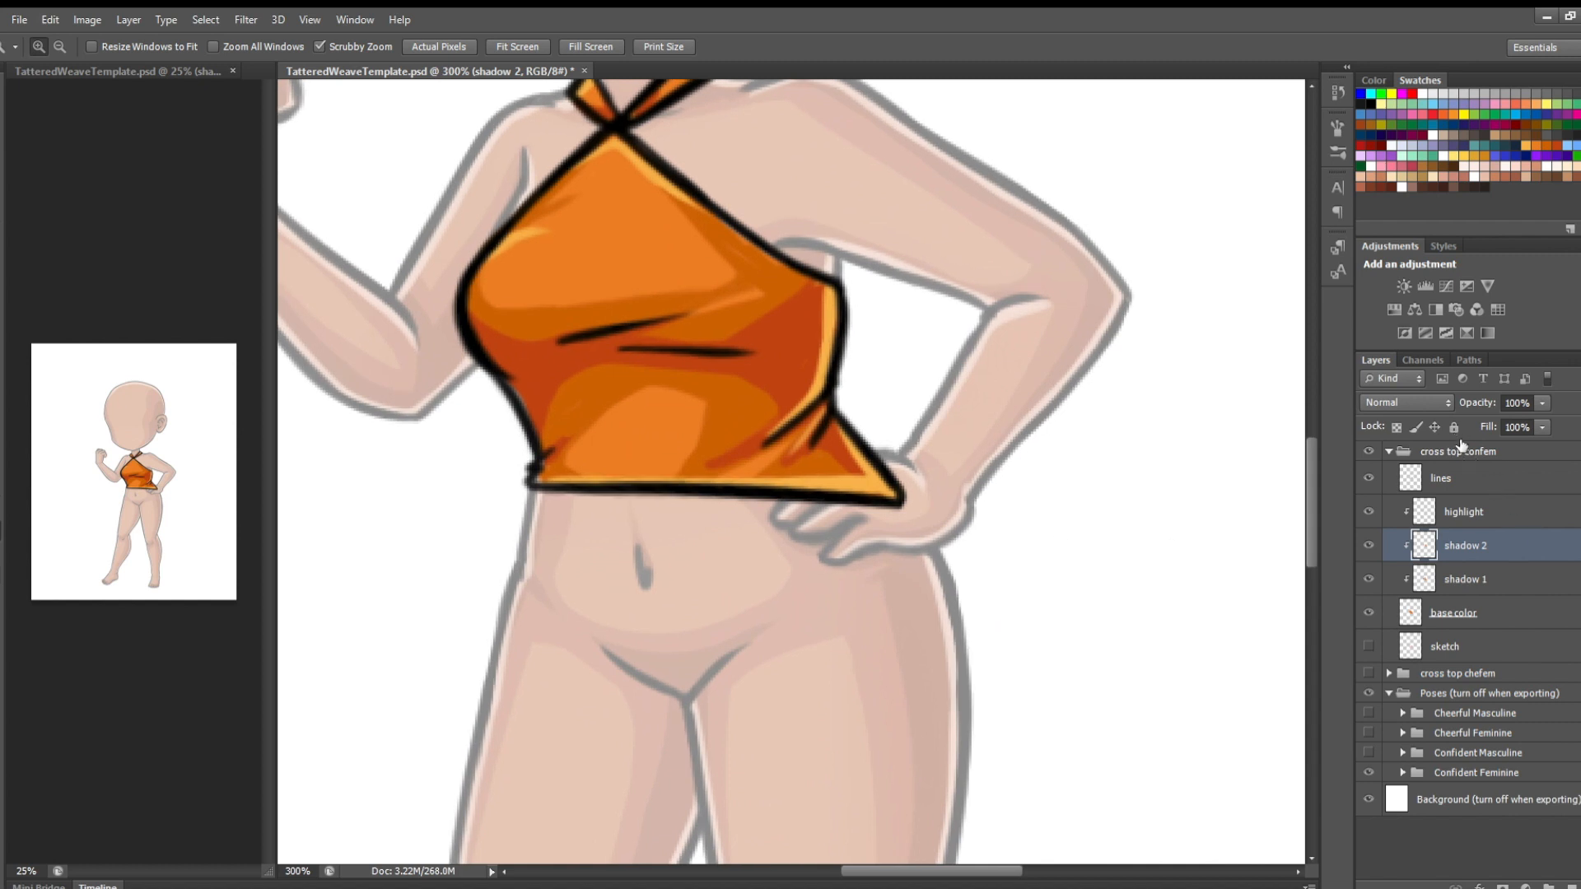
left_click(1462, 452)
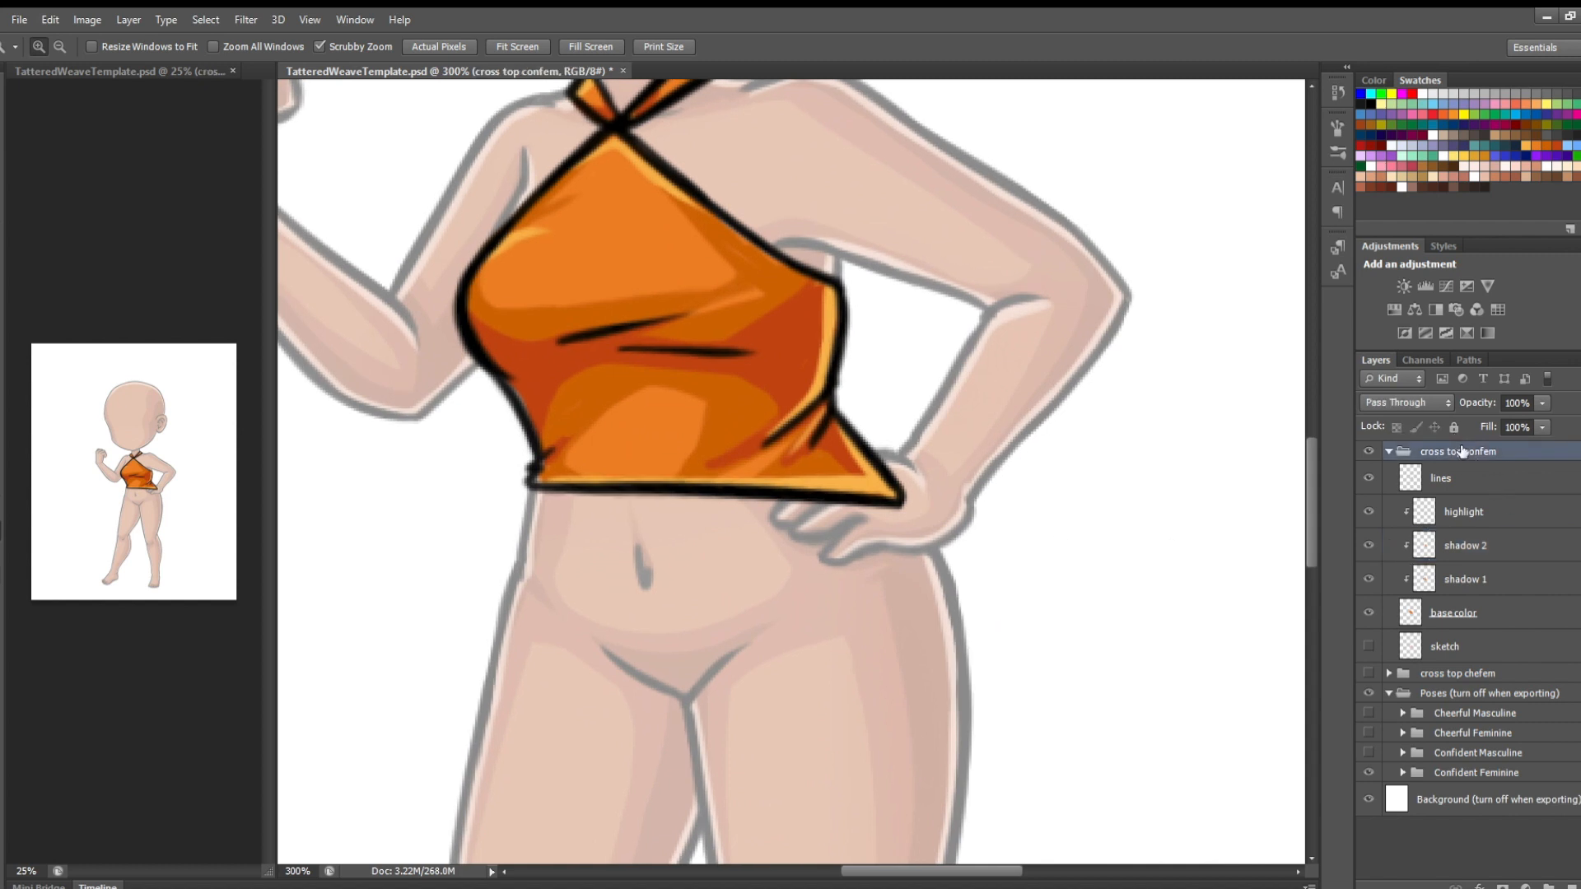
left_click(1502, 886)
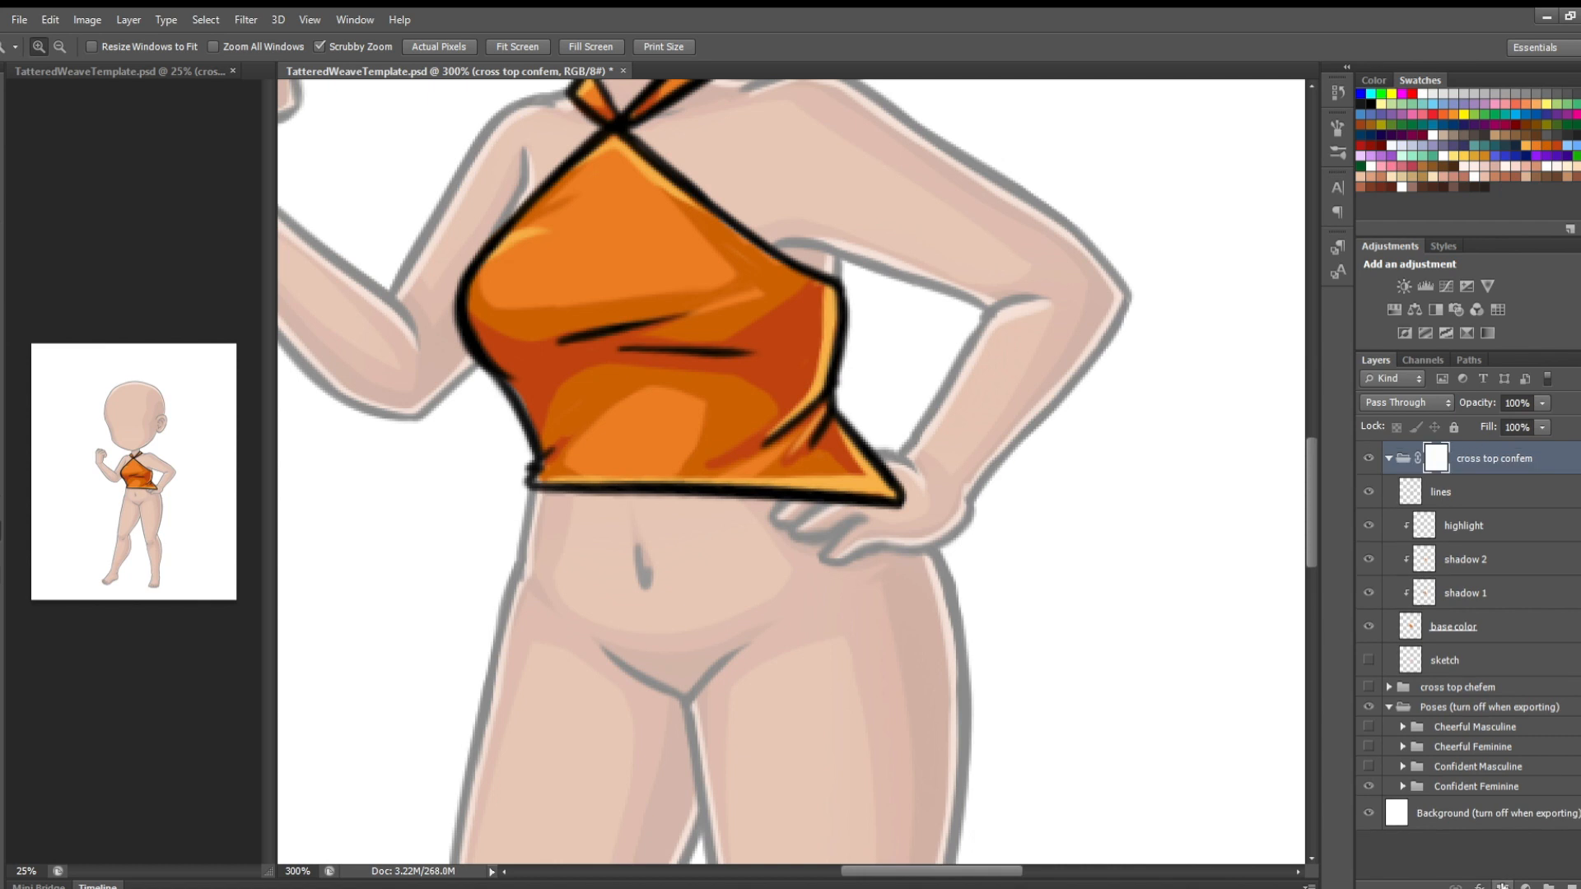
Mask out the top over the hand on the hip by lassoing the hand with the group hidden and filling that selection on the group's mask
left_click(1368, 458)
key("l")
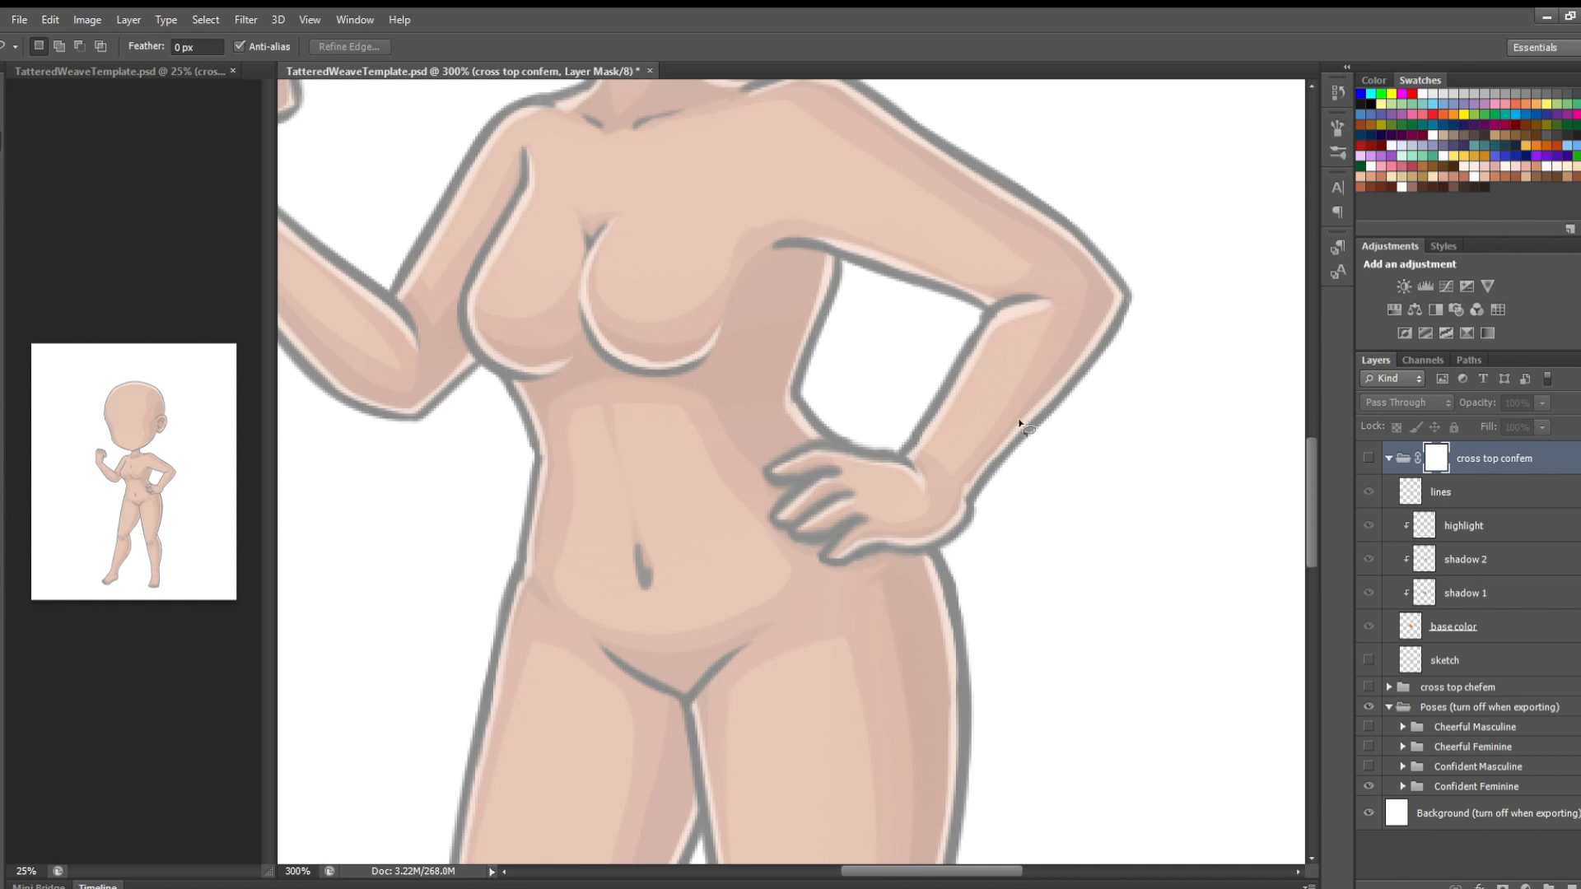
mouse_move(883, 442)
left_mouse_down()
mouse_move(762, 461)
mouse_move(788, 479)
mouse_move(766, 515)
left_mouse_up()
mouse_move(818, 539)
left_mouse_down()
mouse_move(817, 554)
mouse_move(895, 546)
mouse_move(958, 494)
left_mouse_up()
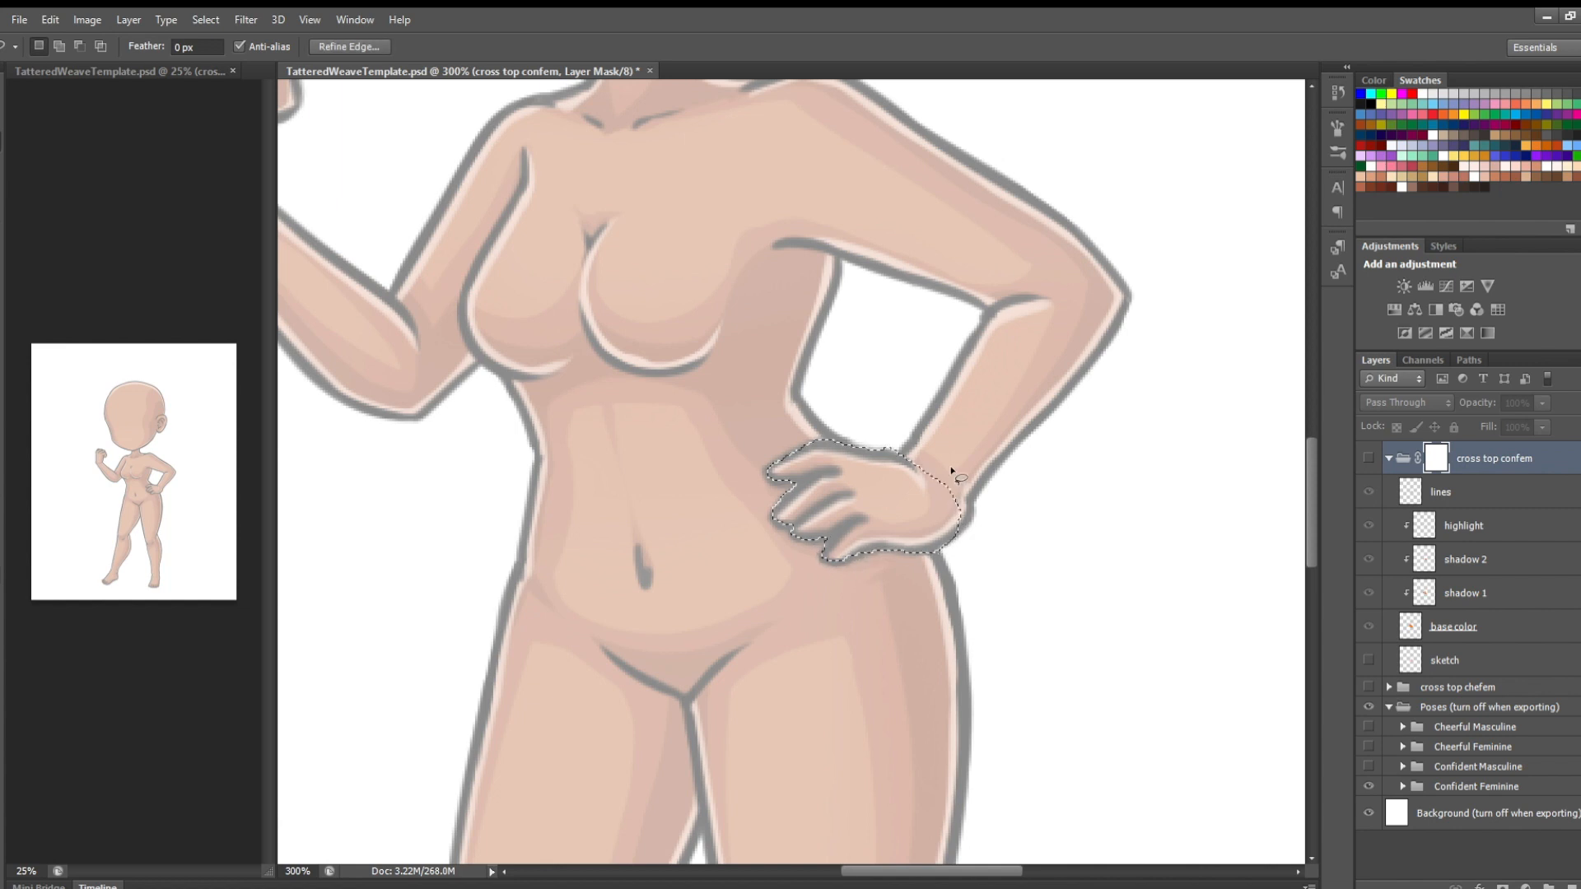
left_click(1368, 458)
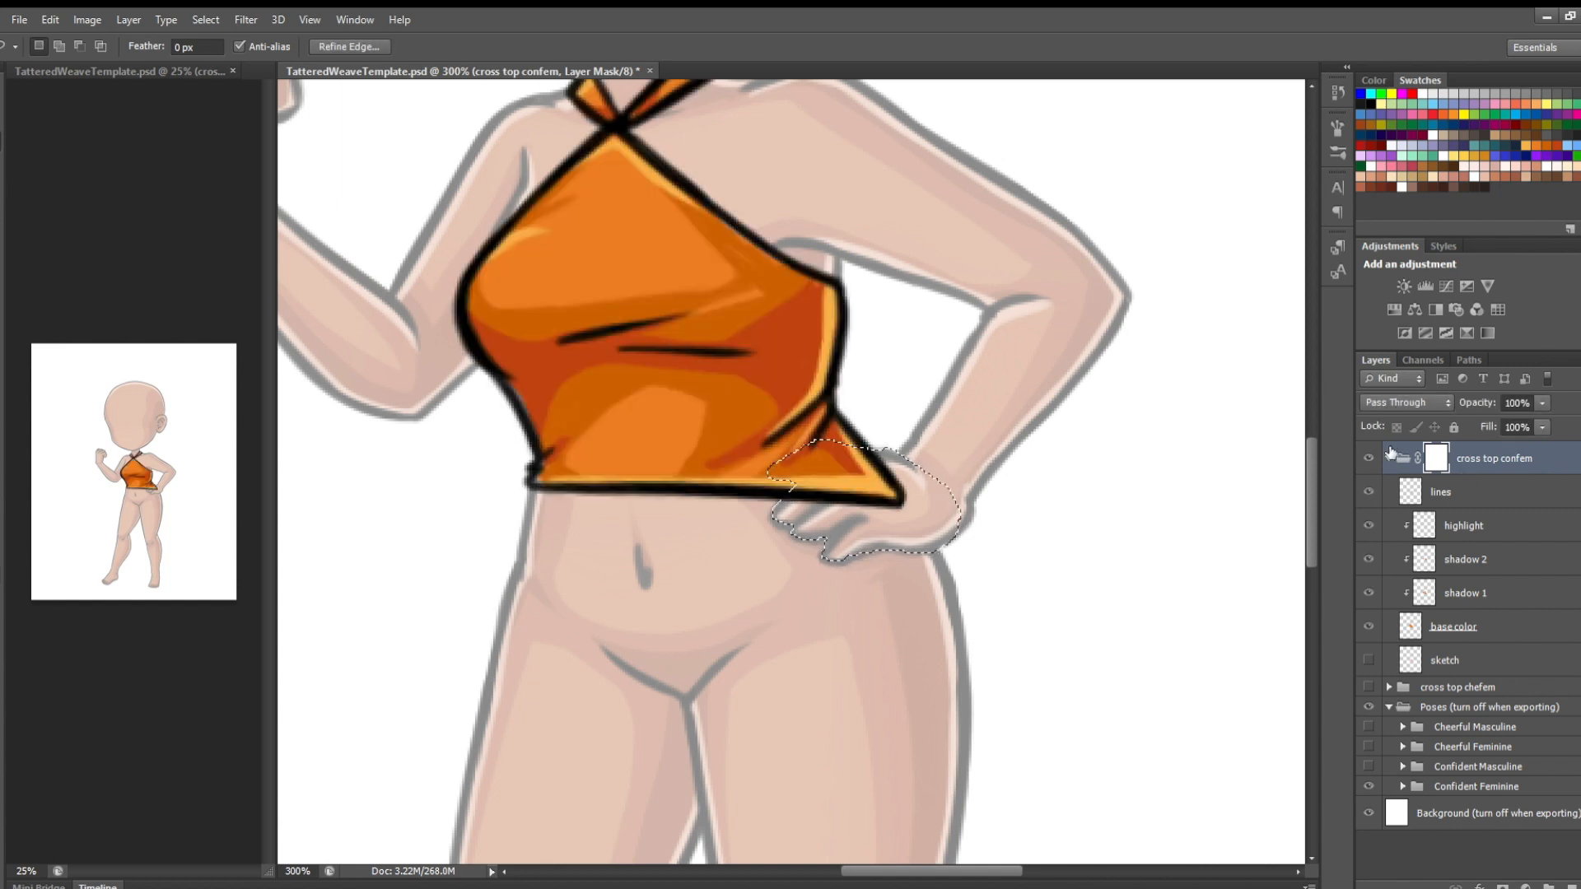
key("g")
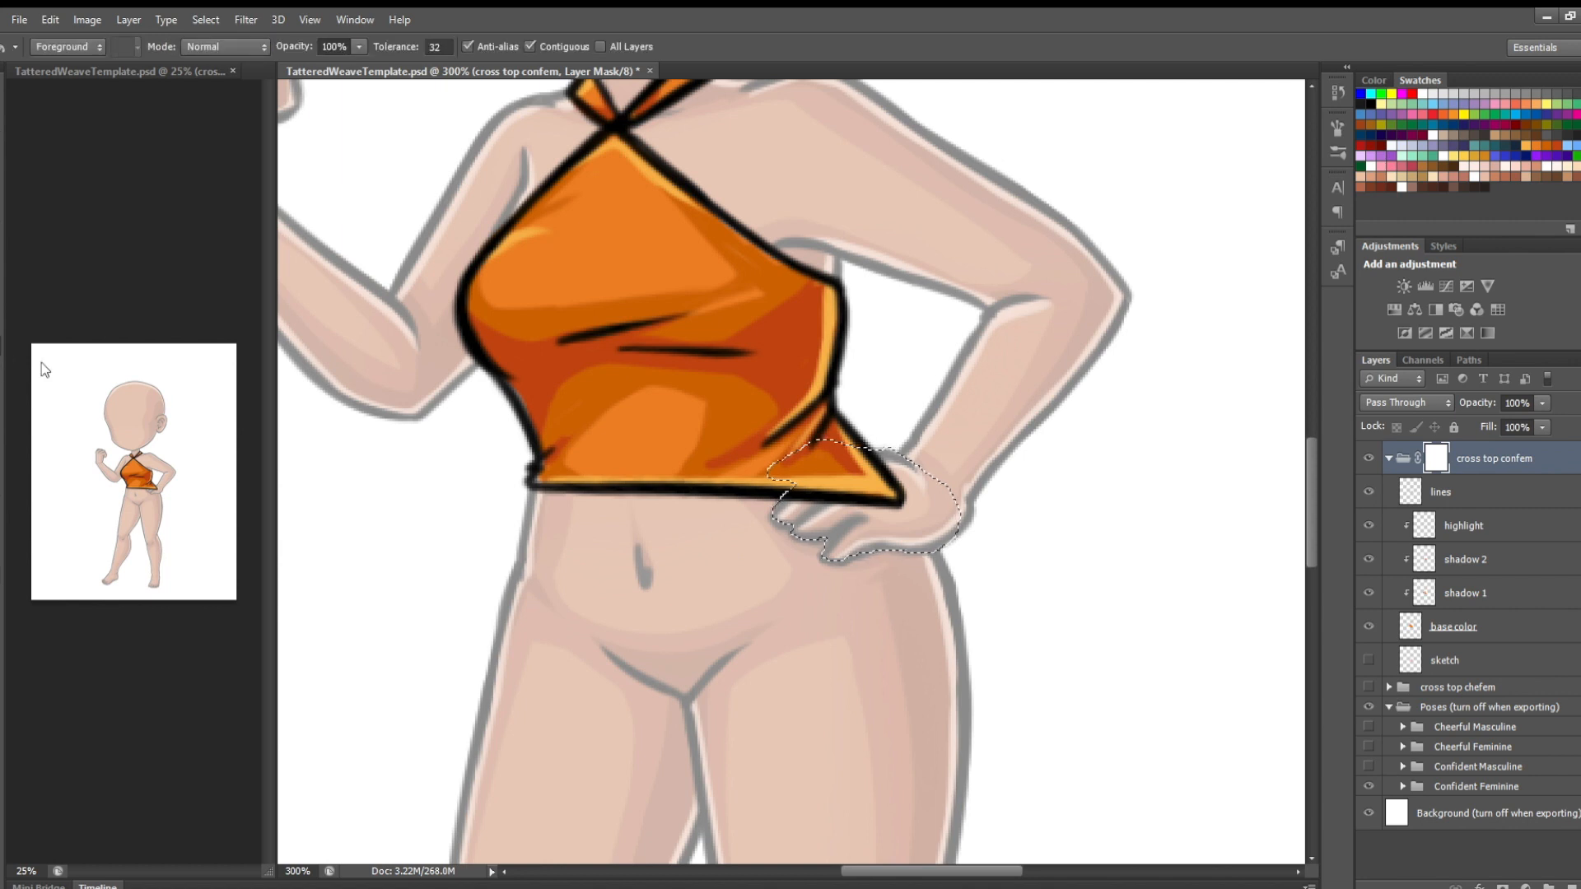
left_click(840, 476)
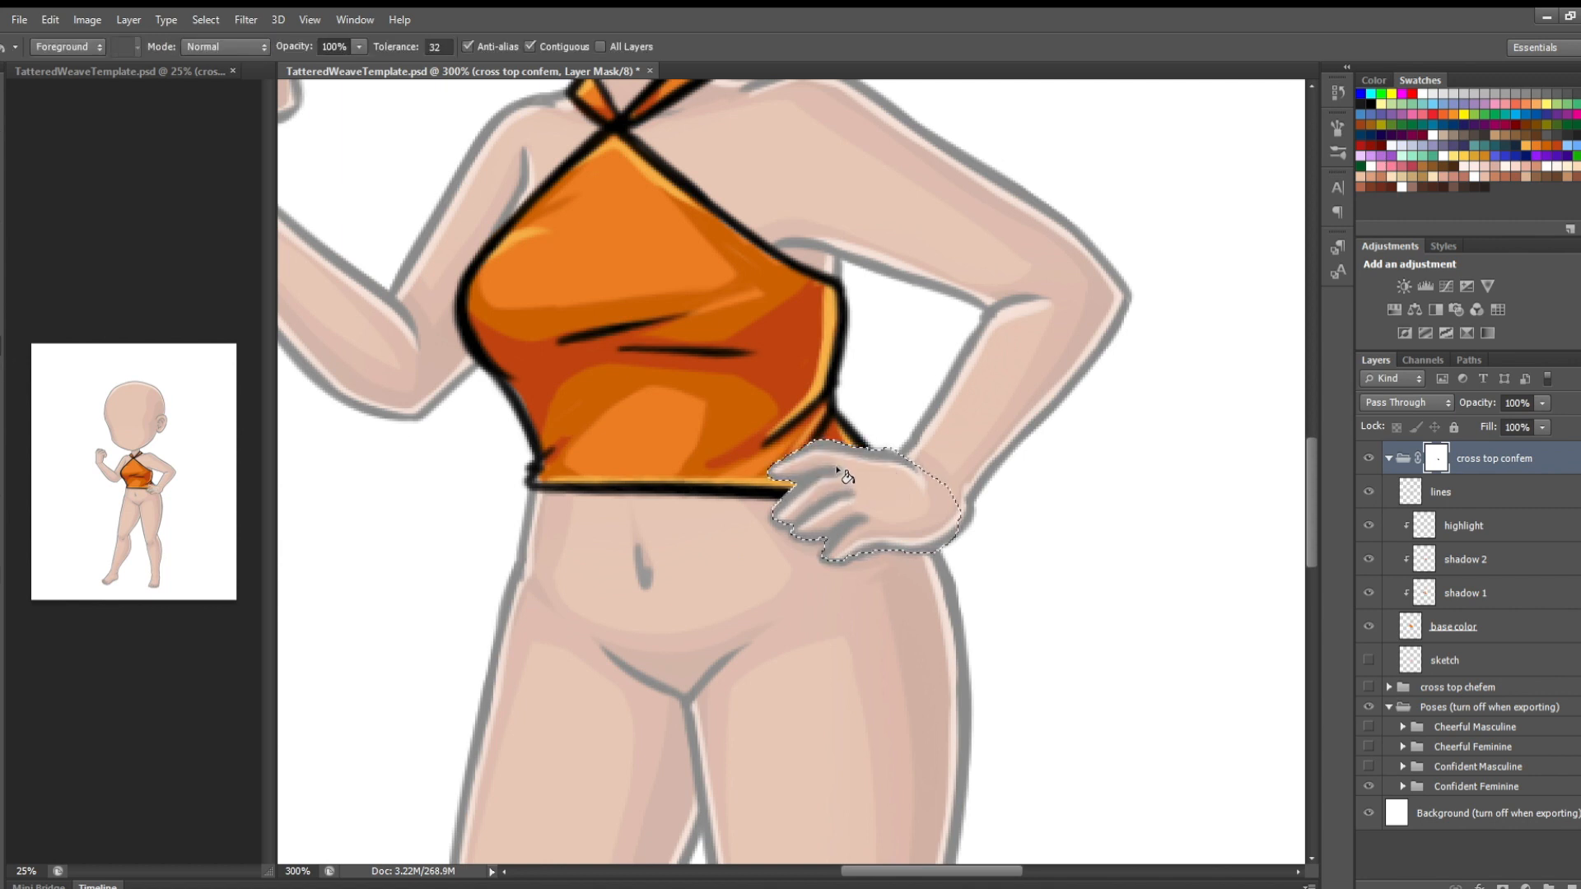
Deselect the hand area and brush the top's black outline around the hand's edge on the lines layer
key("ctrl+d")
left_click(1461, 497)
key("b")
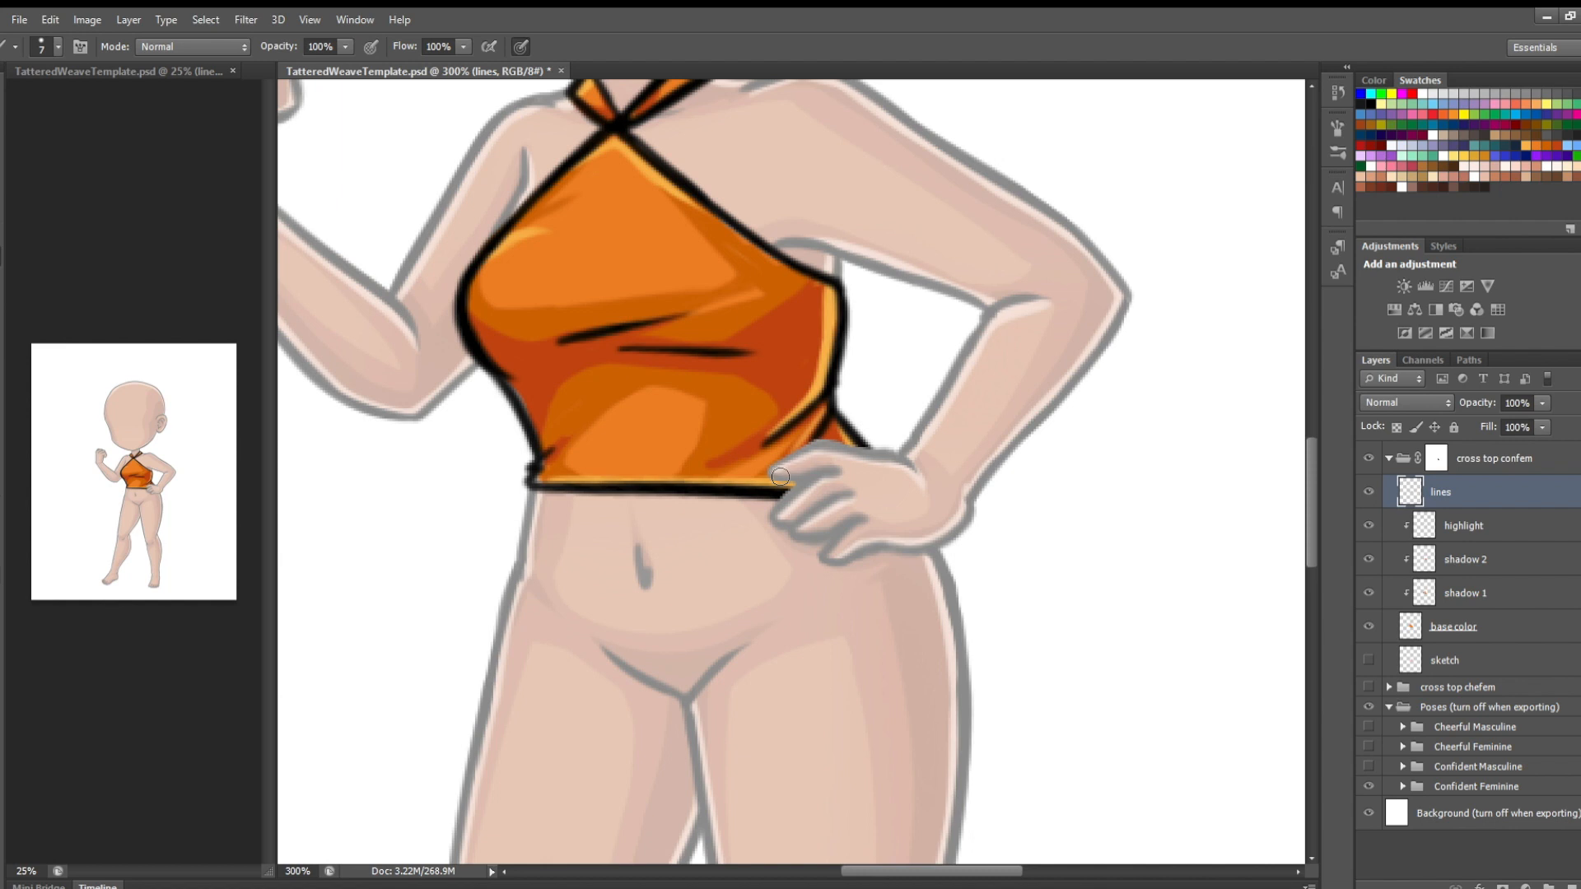
mouse_move(770, 472)
left_mouse_down()
mouse_move(861, 456)
mouse_move(839, 447)
mouse_move(768, 478)
mouse_move(803, 485)
mouse_move(774, 475)
mouse_move(825, 448)
left_mouse_up()
Brush orange into the gaps along the top's left side and lower left hem corner on the base color layer
left_click(1514, 629)
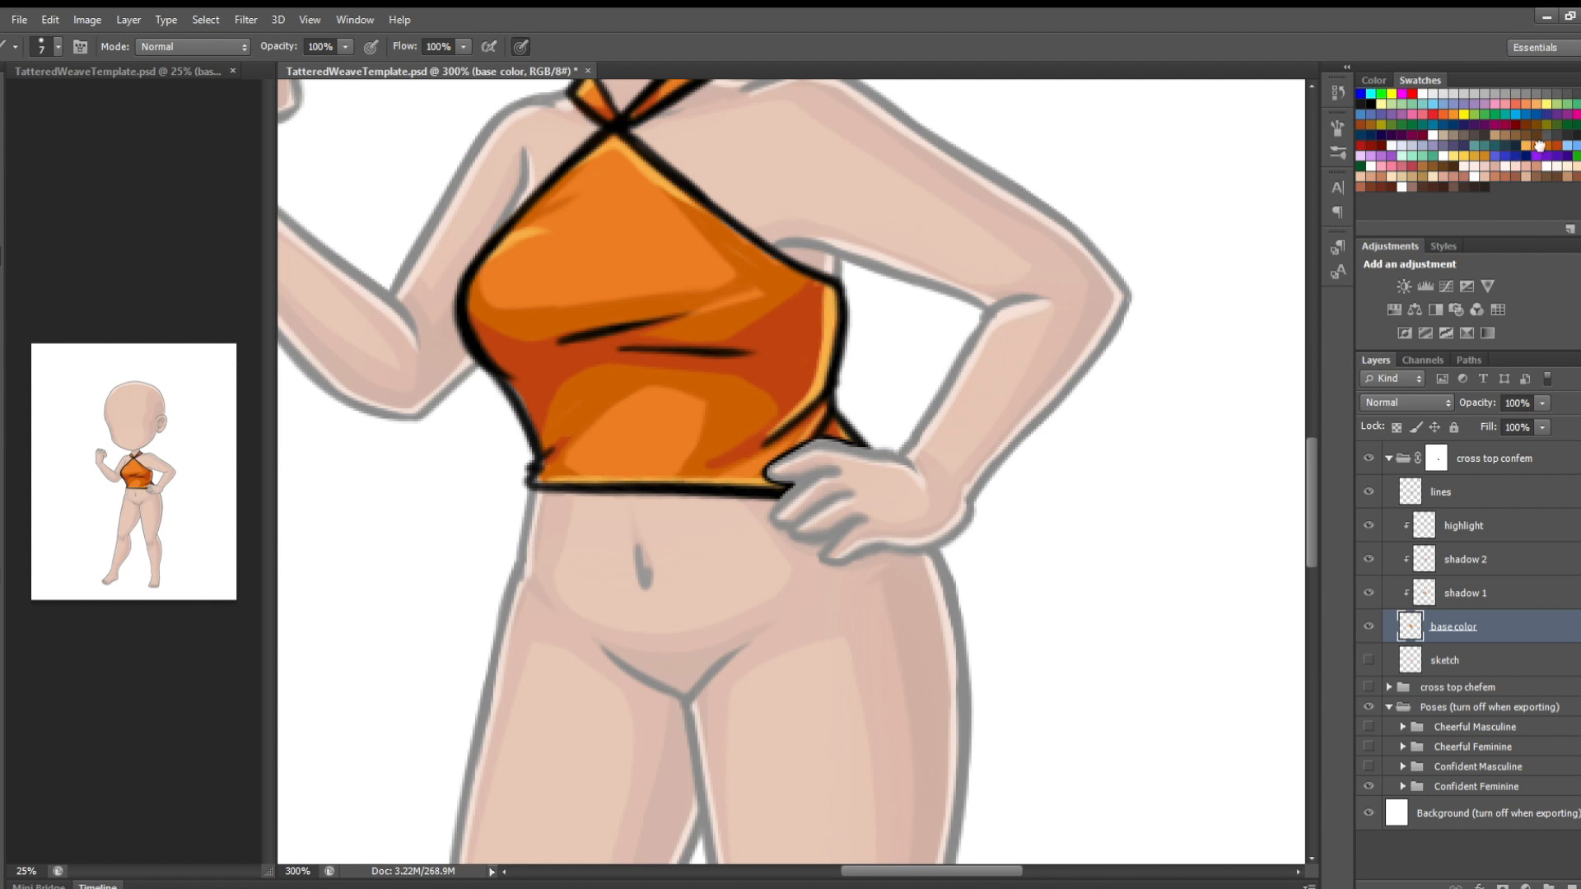
left_click_drag(503, 379, 525, 409)
left_click_drag(545, 472, 547, 485)
Collapse the finished cross top confem group
key("z")
left_click(702, 581, "alt")
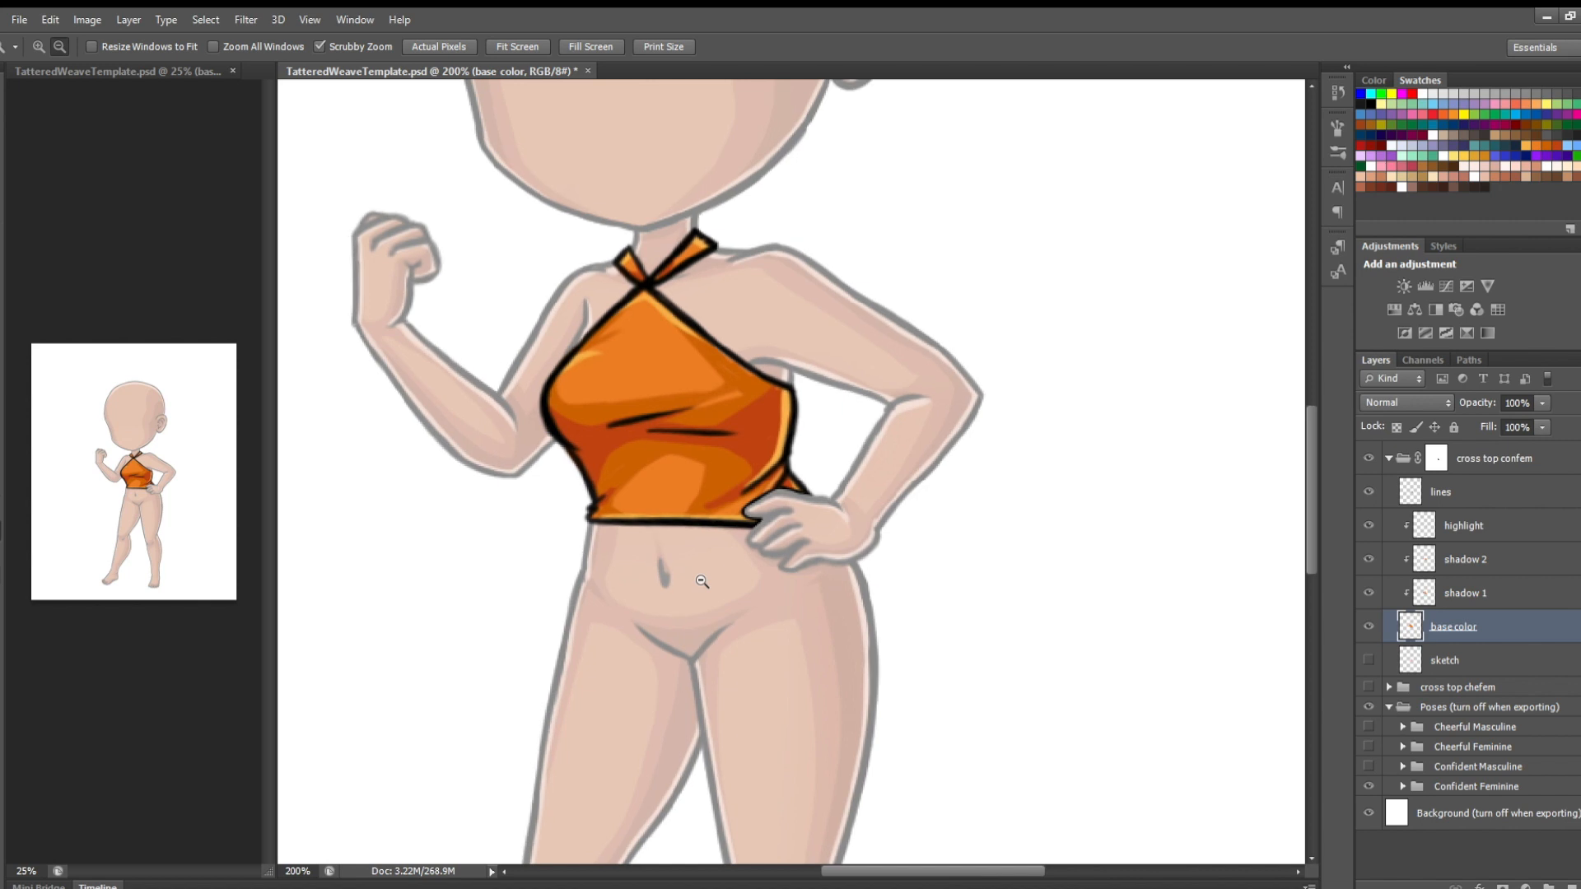
left_click(702, 582, "alt")
left_click(702, 582, "alt")
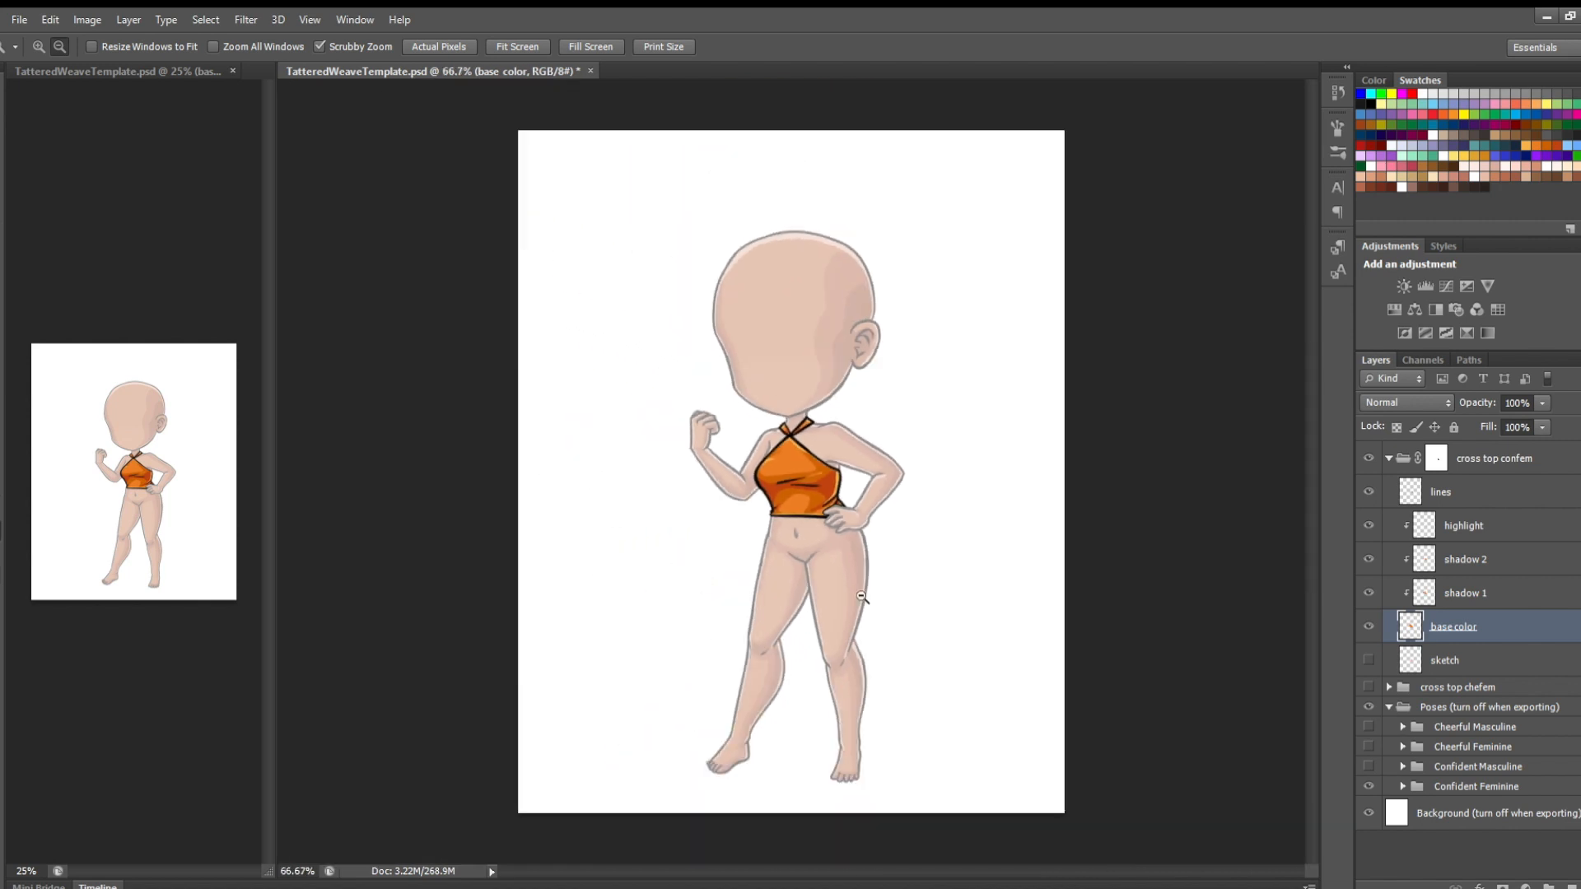
left_click(1389, 458)
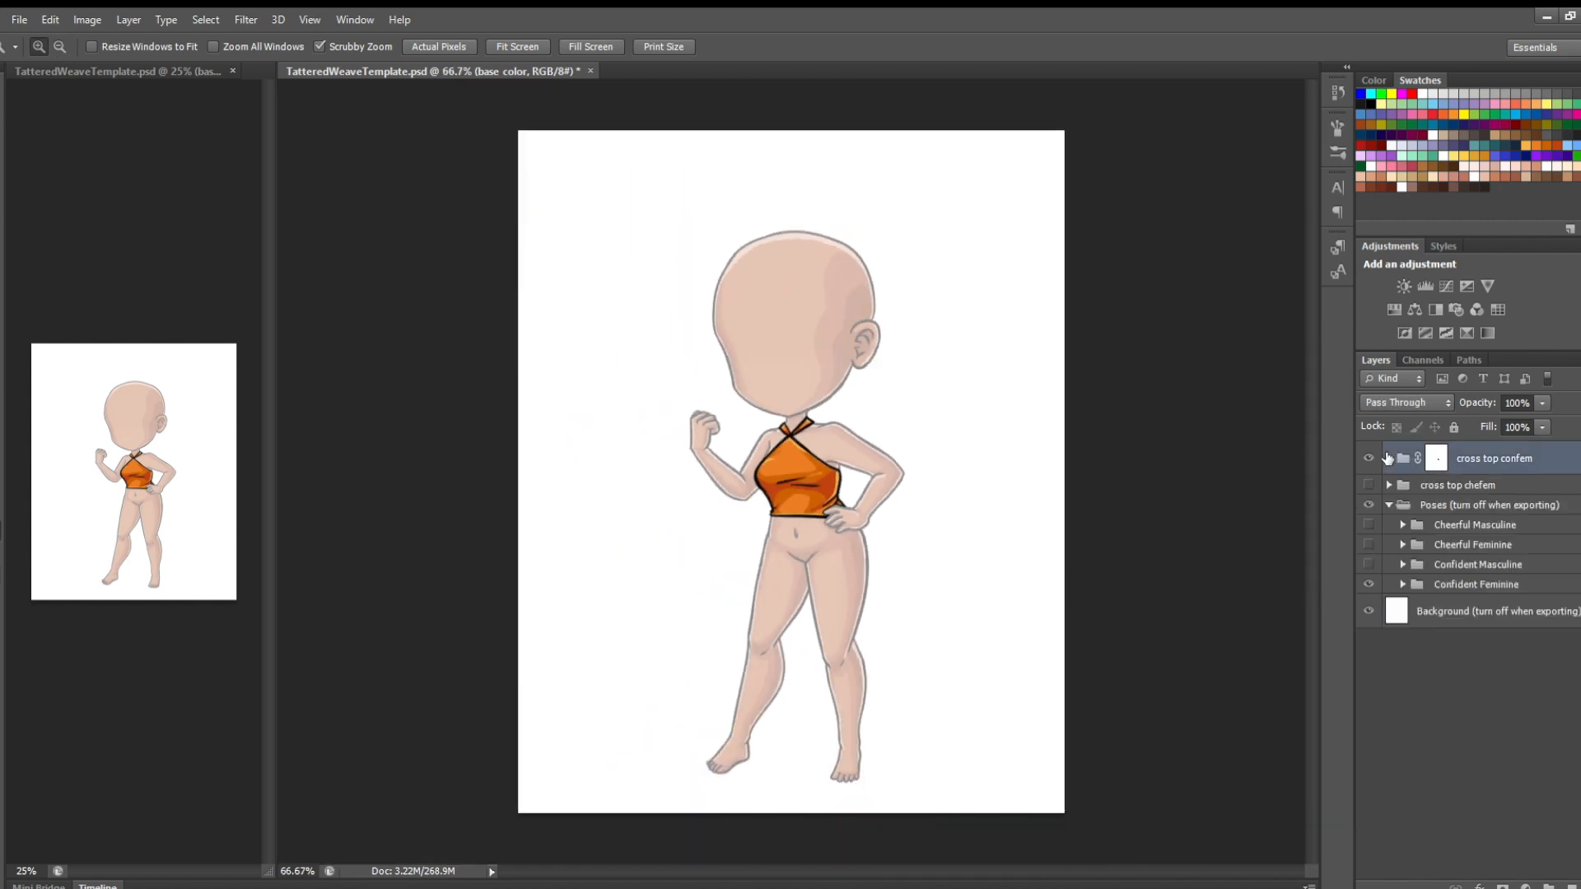
Show the cross top chefem group in place of cross top confem and duplicate it as "cross top chemas"
left_click(1371, 457)
left_click(1368, 485)
left_click(1460, 484)
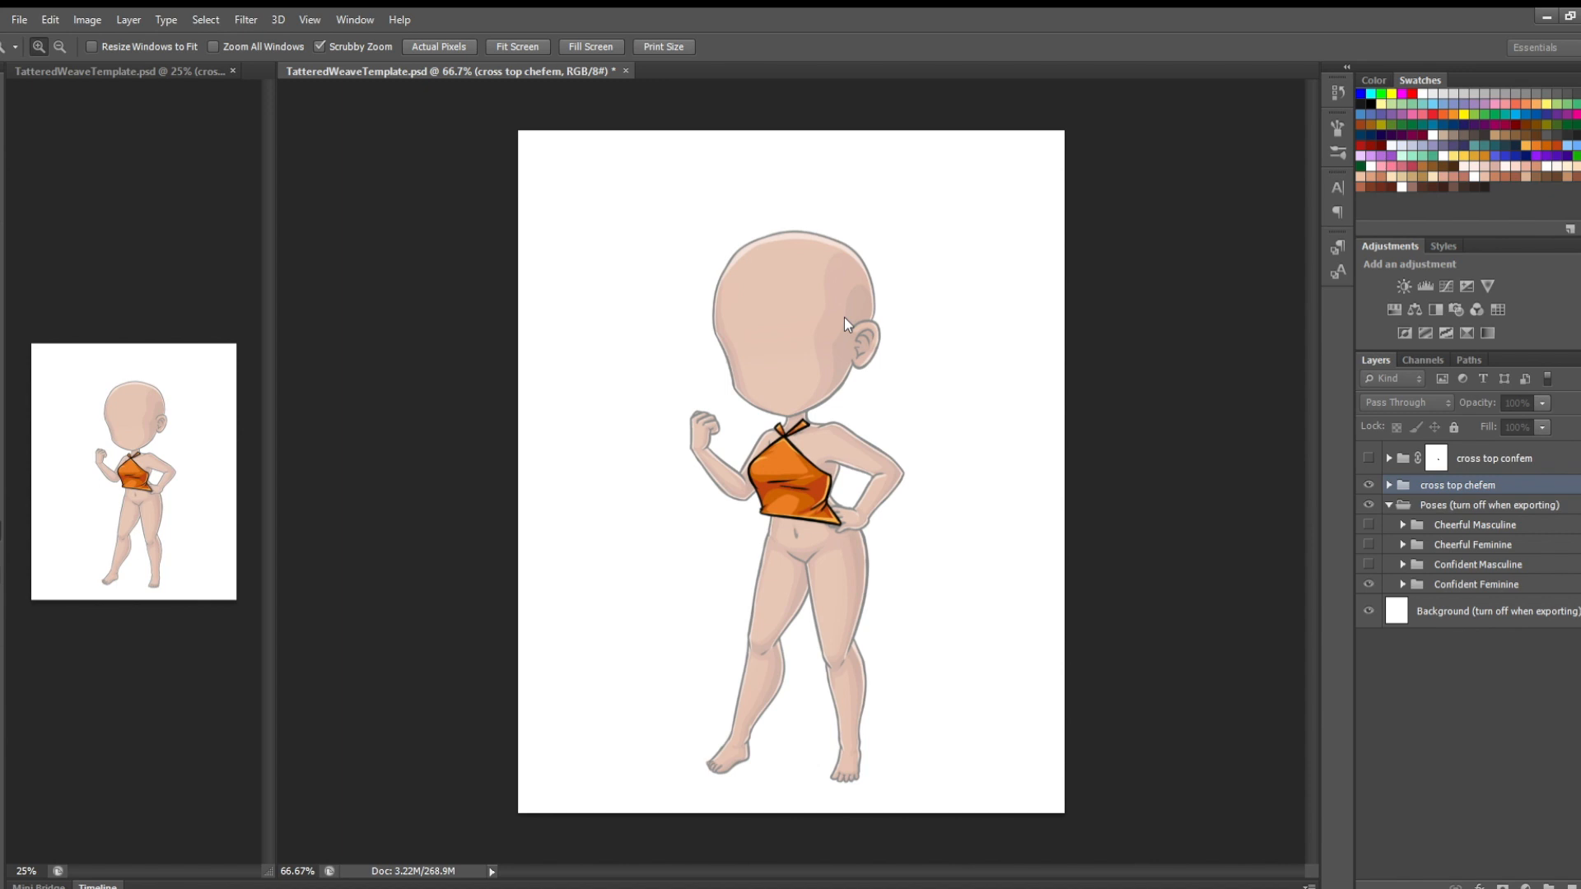
key("Return")
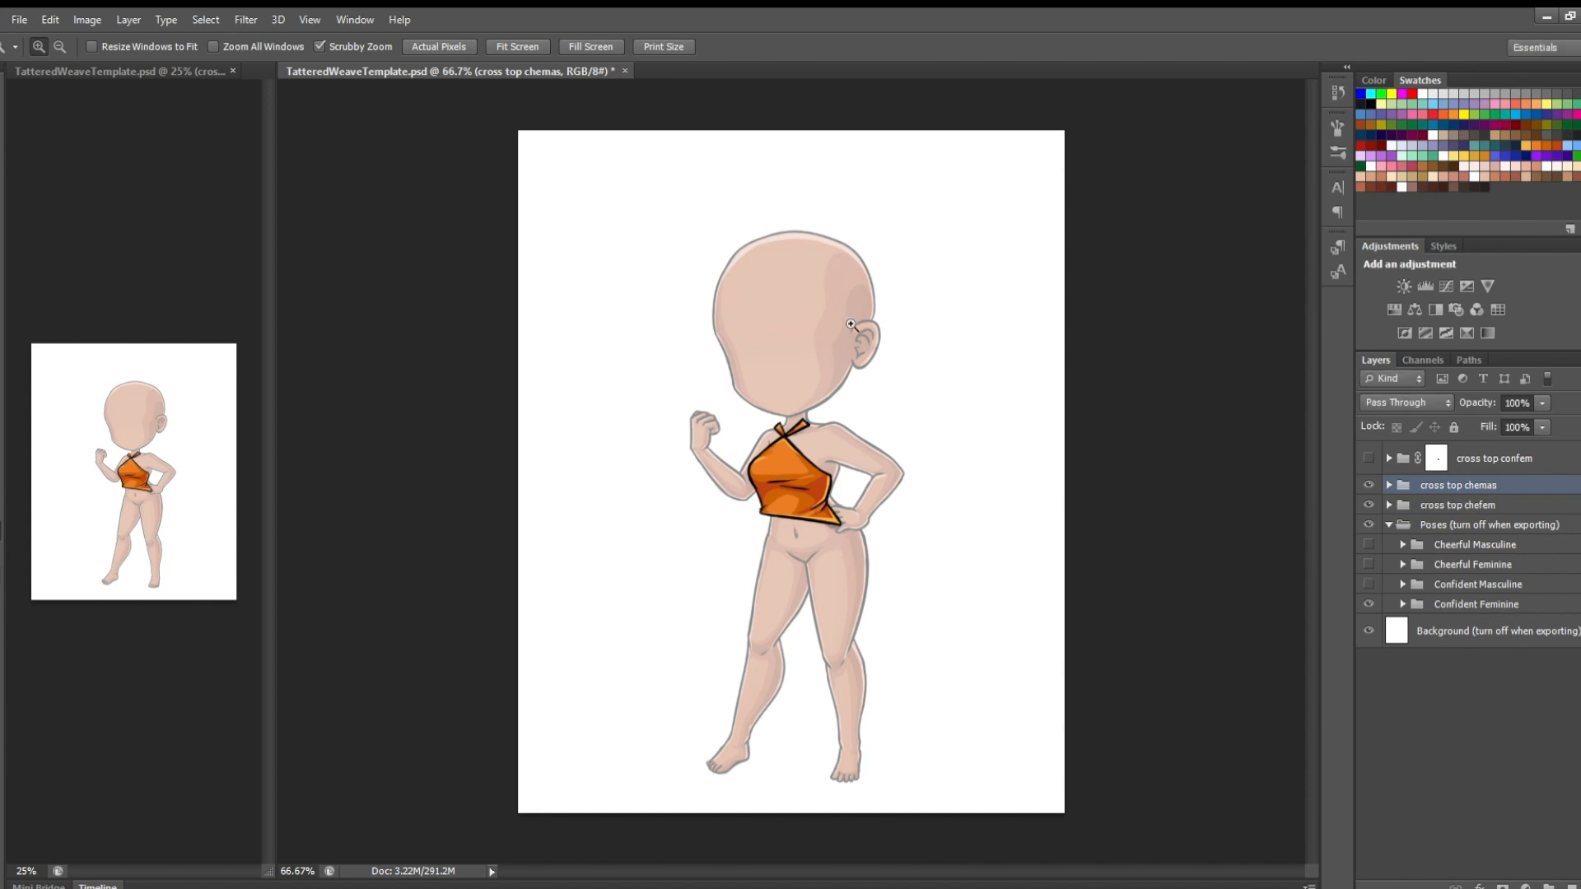
Hide the cross top chefem group and switch the visible pose from Confident Feminine to Cheerful Masculine
left_click(1368, 505)
left_click(1369, 605)
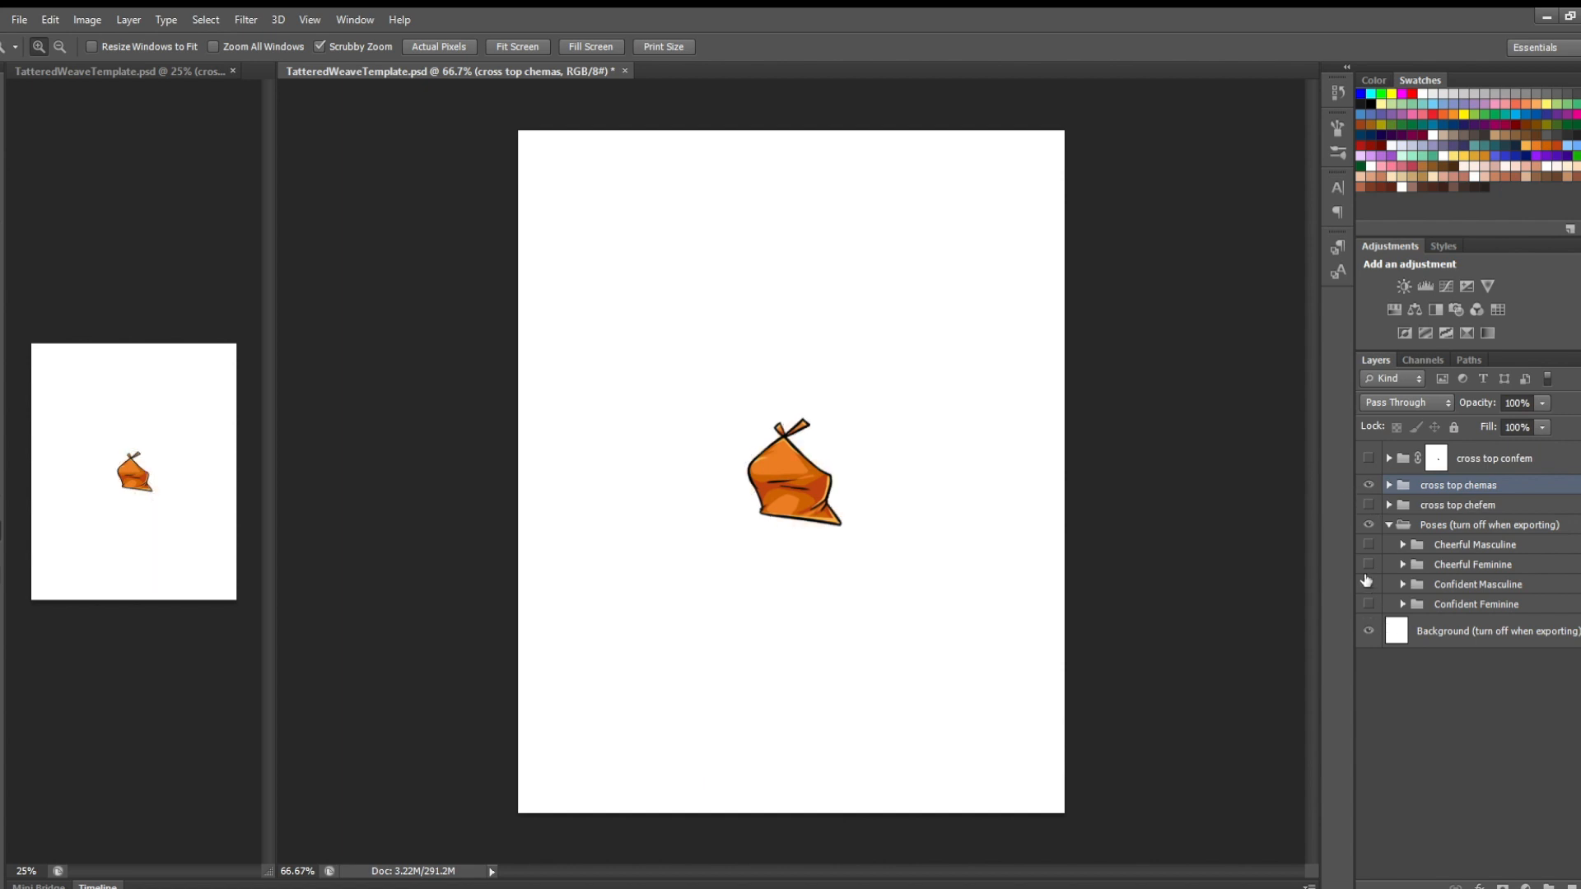
left_click(1369, 545)
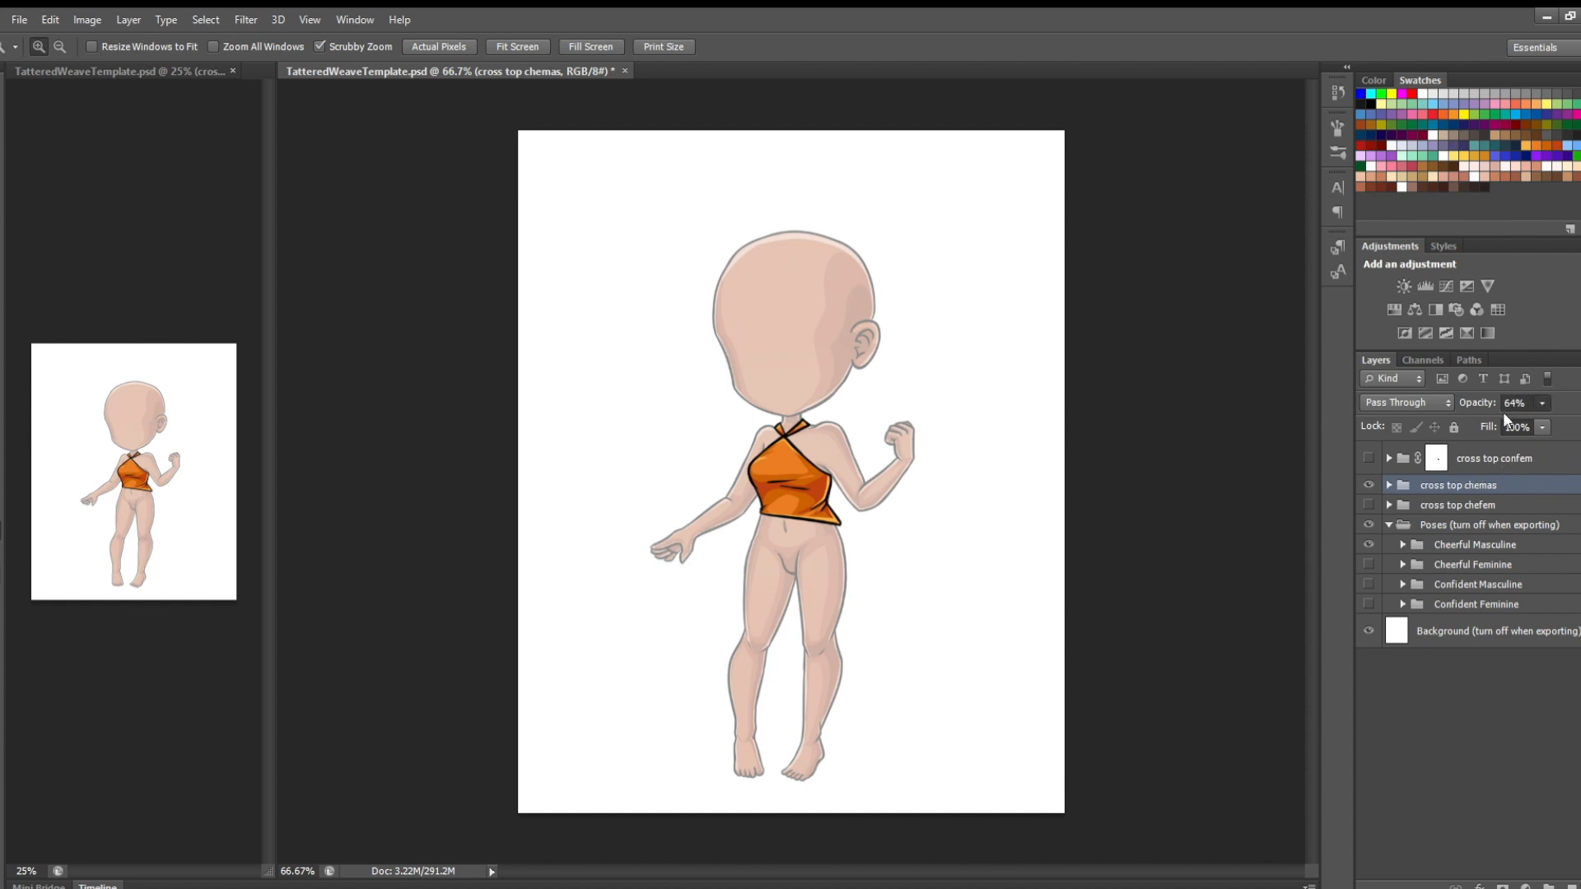
Set the cross top chemas group's opacity to 61% and expand the group
left_click_drag(1504, 411, 1501, 413)
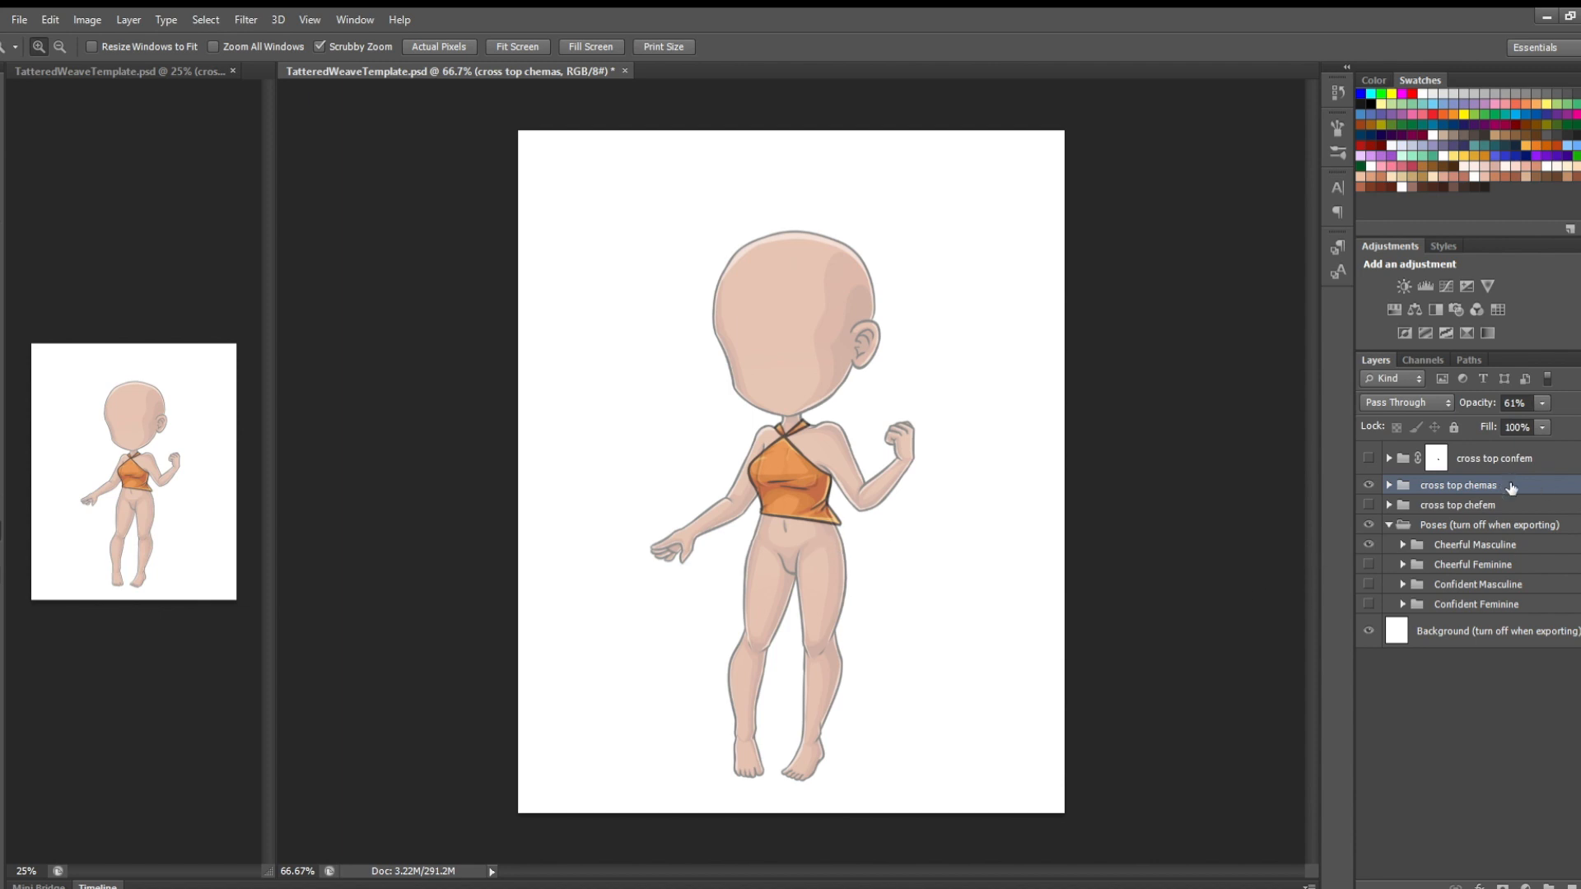
left_click(1390, 485)
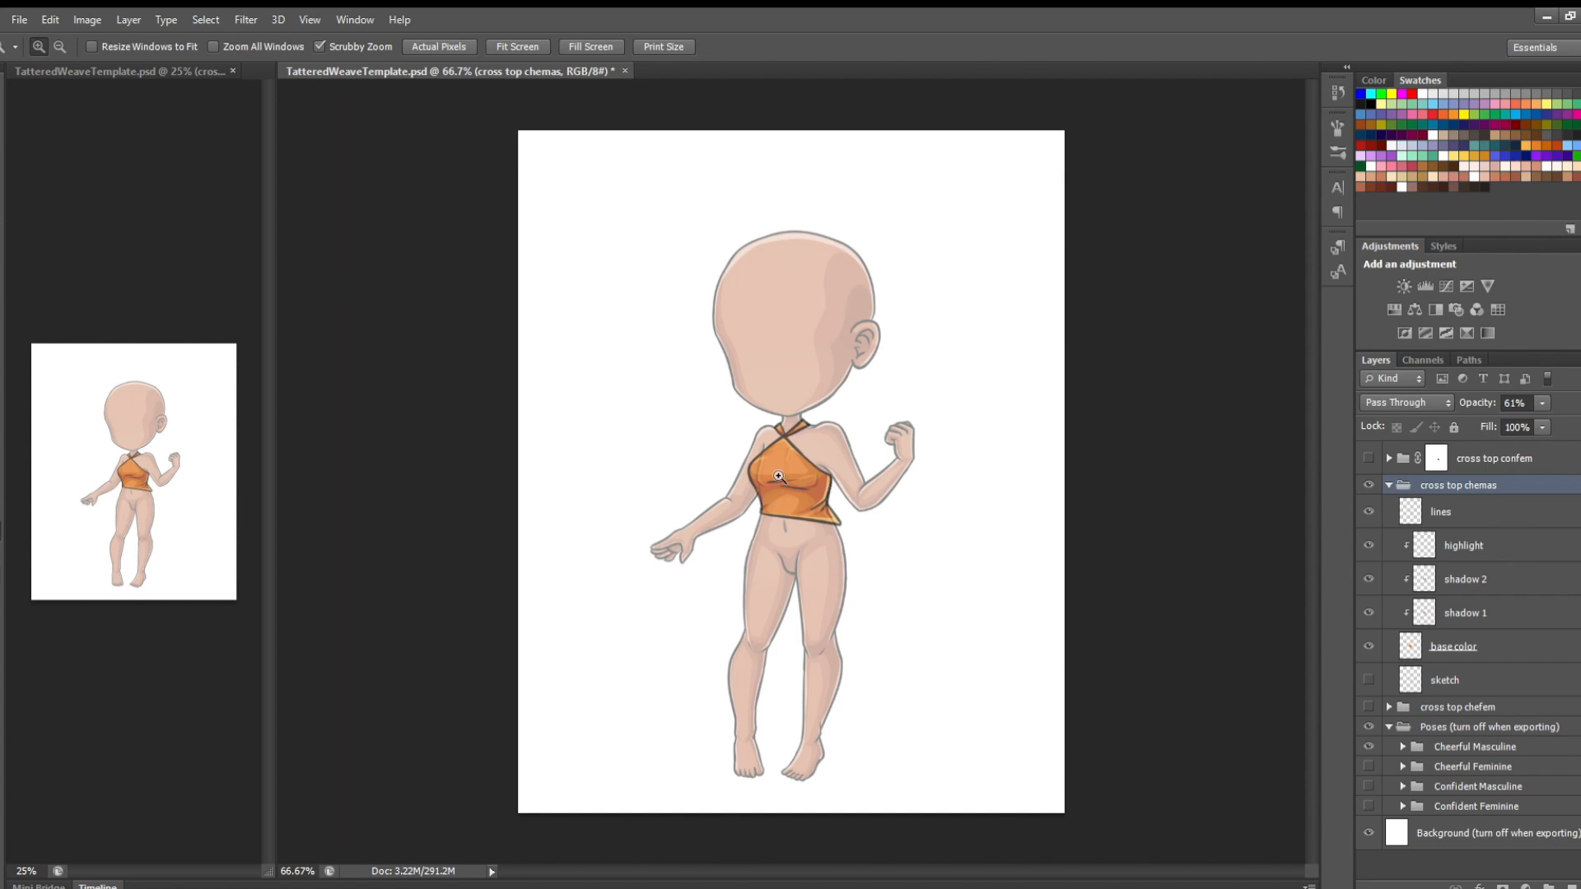
Erase the outline beyond the masculine body at the left chest and waist and the flared right hem corner on the lines layer
left_click(850, 491)
left_click_drag(850, 491, 903, 503)
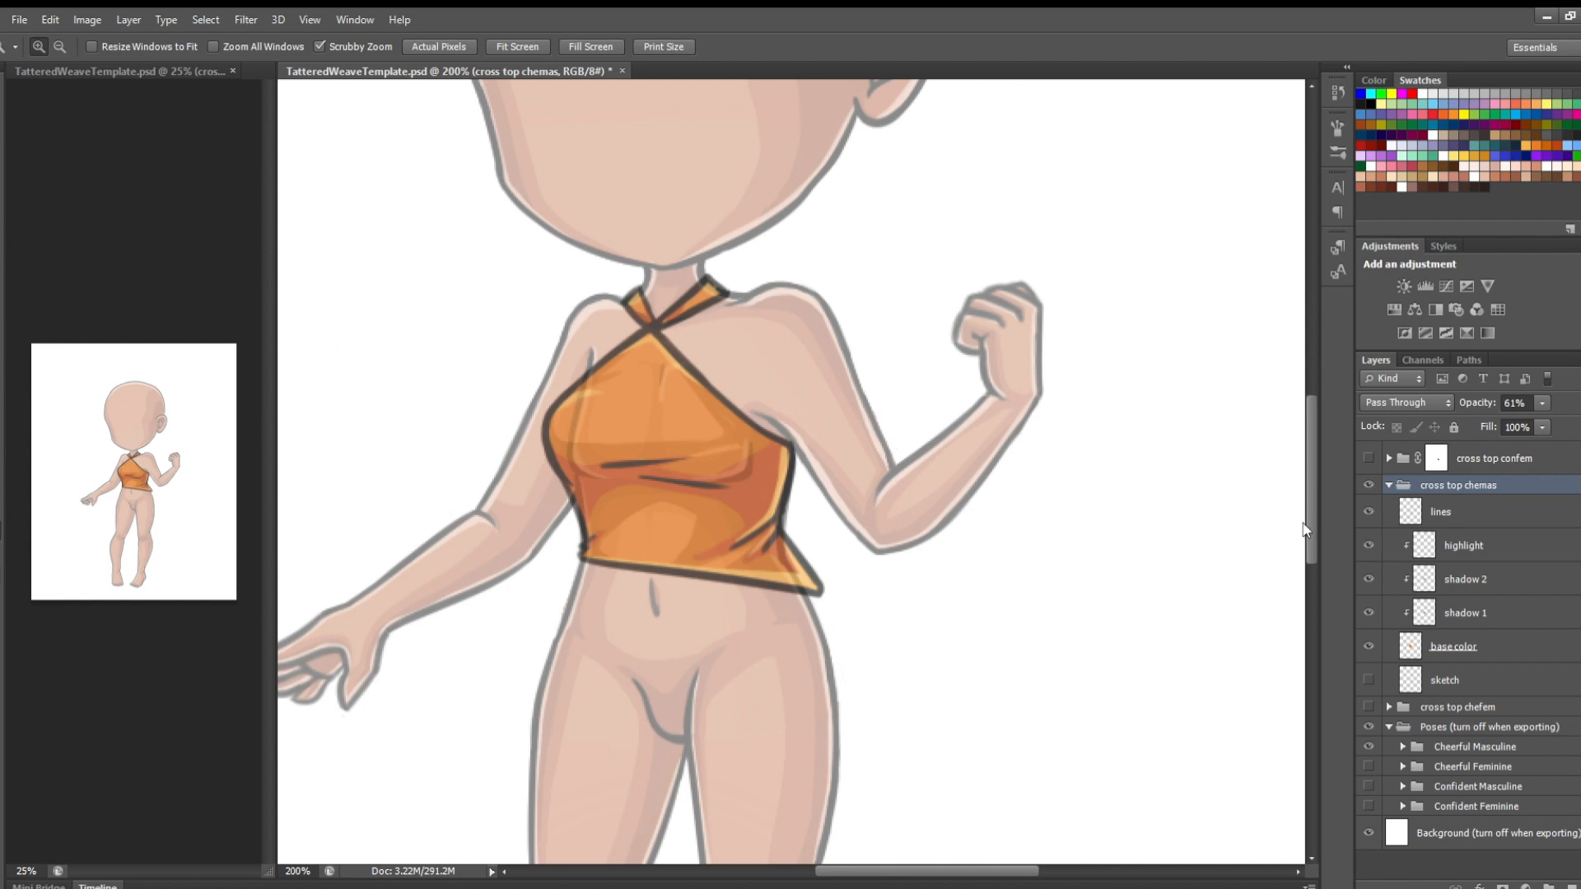
left_click(1460, 513)
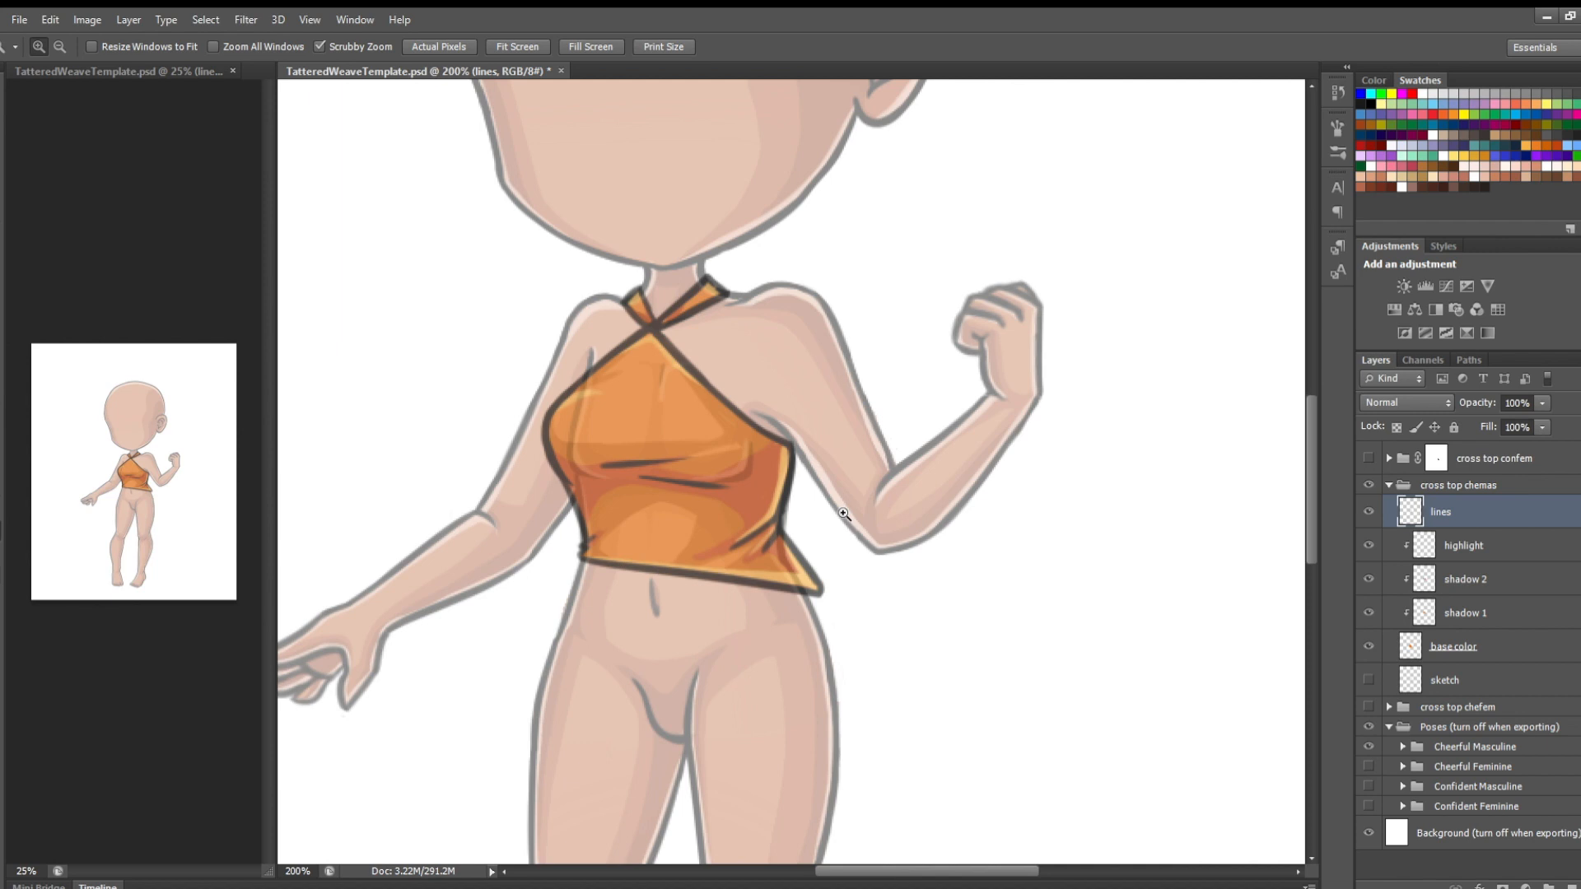
key("e")
mouse_move(548, 395)
left_mouse_down()
mouse_move(537, 451)
mouse_move(571, 384)
left_mouse_up()
left_click_drag(548, 452, 573, 532)
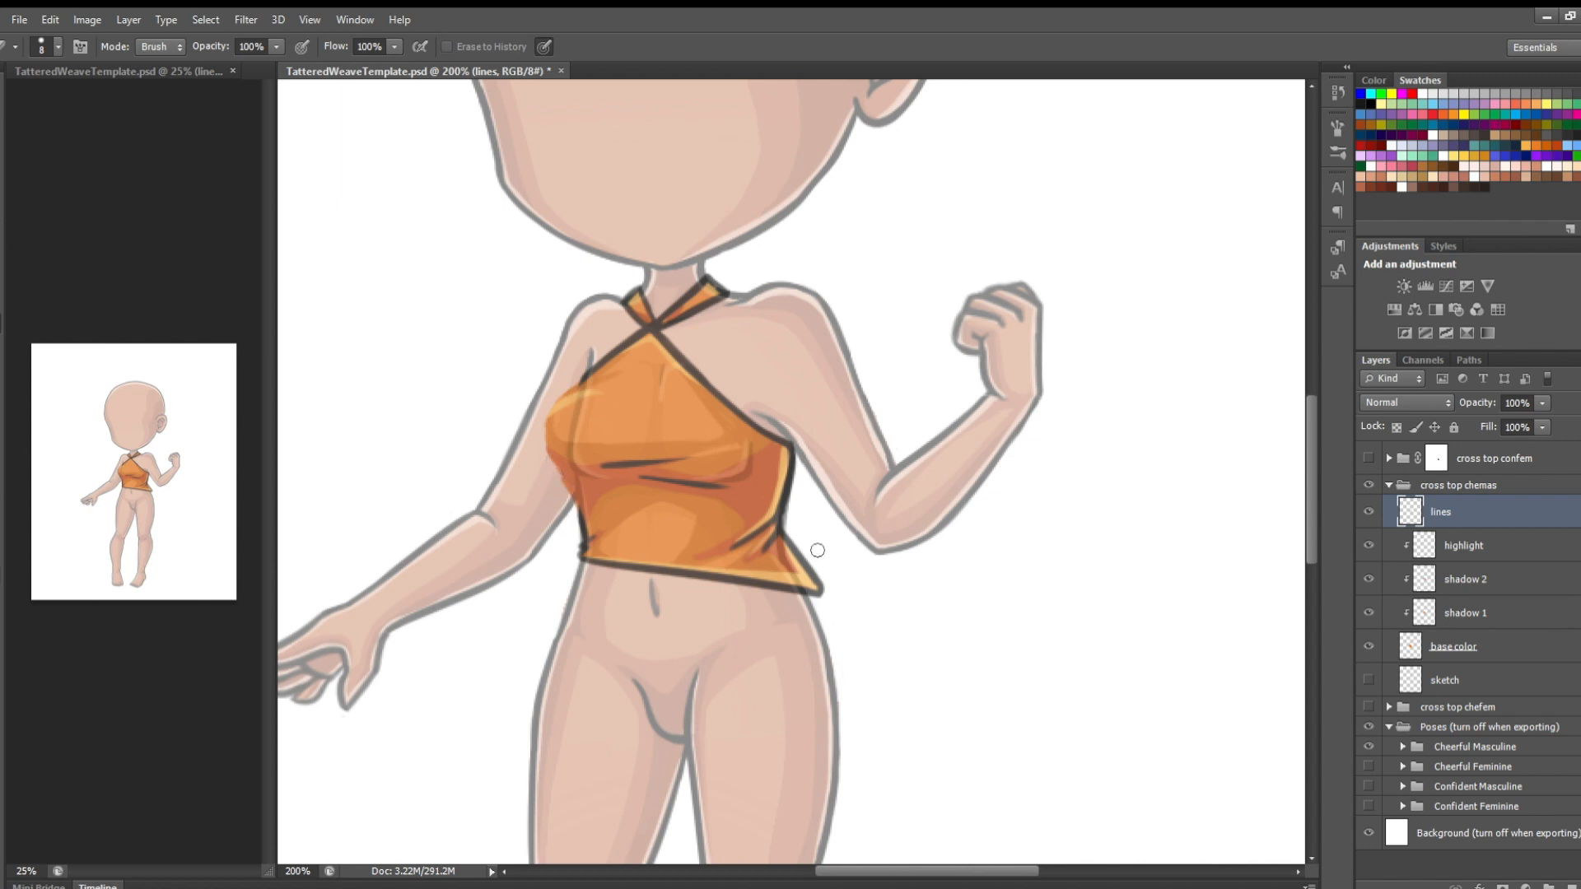
left_click_drag(791, 534, 818, 594)
Brush a new outline down the top's left side, following the masculine chest and waist, on the lines layer
key("b")
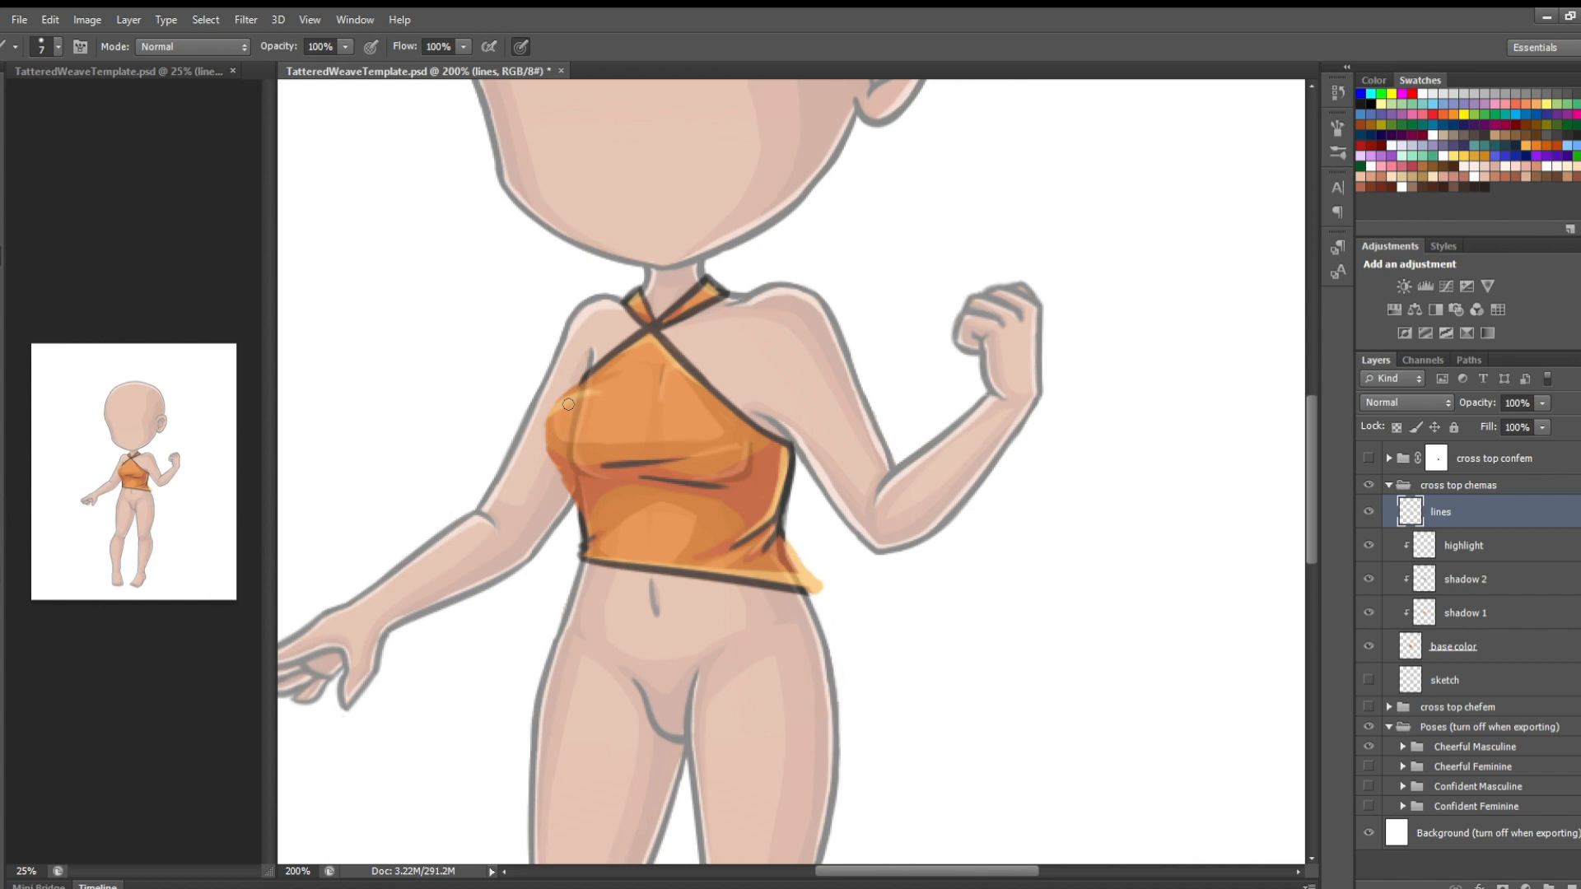
left_click_drag(579, 382, 567, 445)
key("ctrl+z")
left_click_drag(580, 382, 576, 401)
left_click_drag(567, 445, 581, 518)
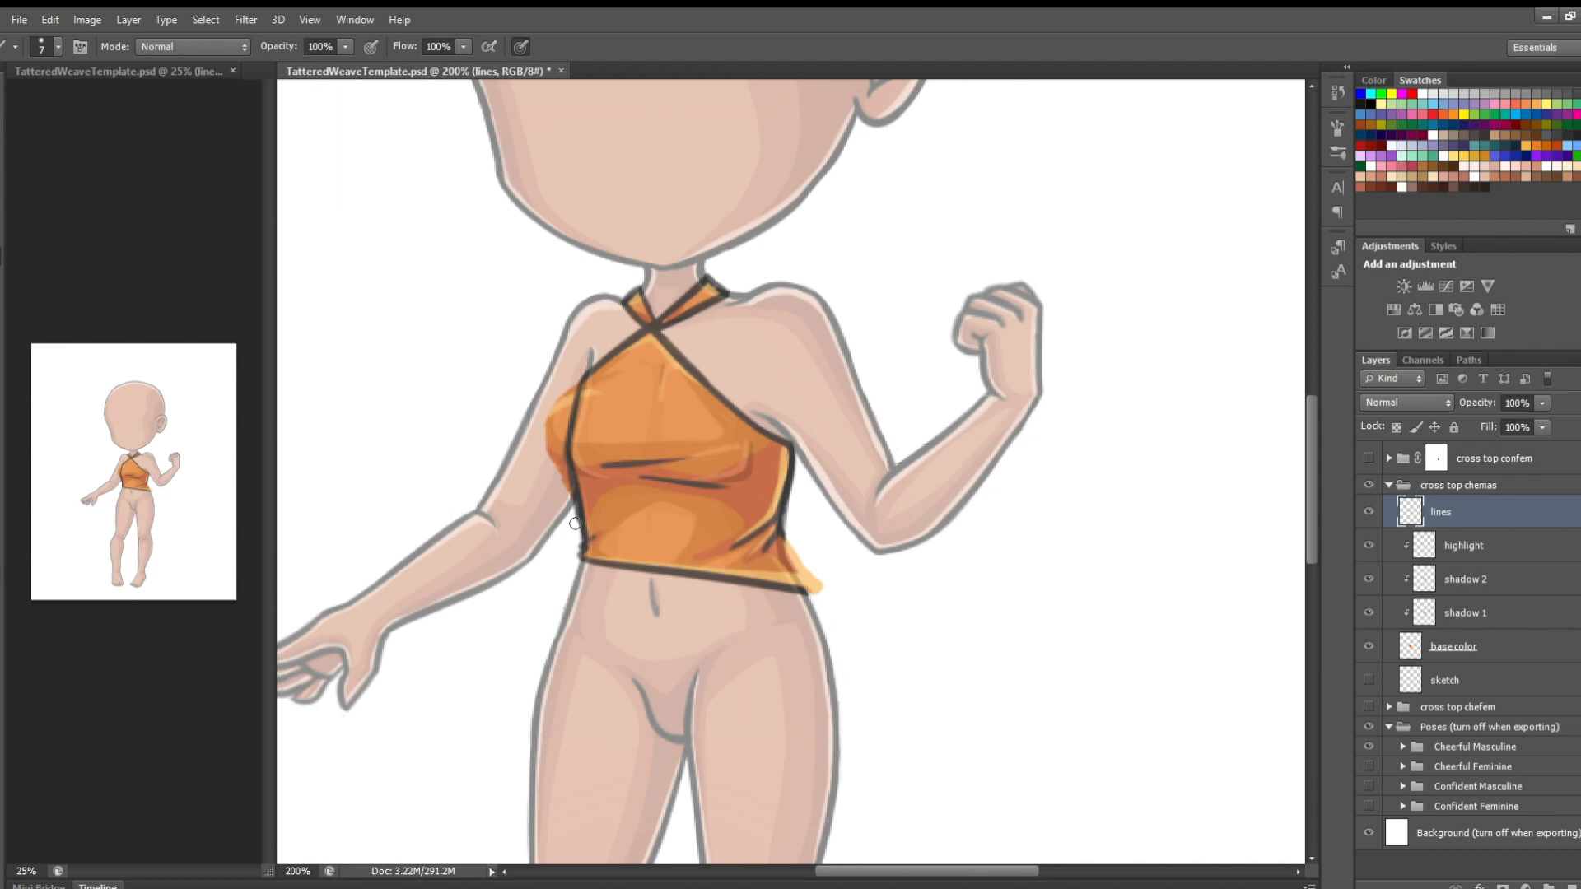
key("e")
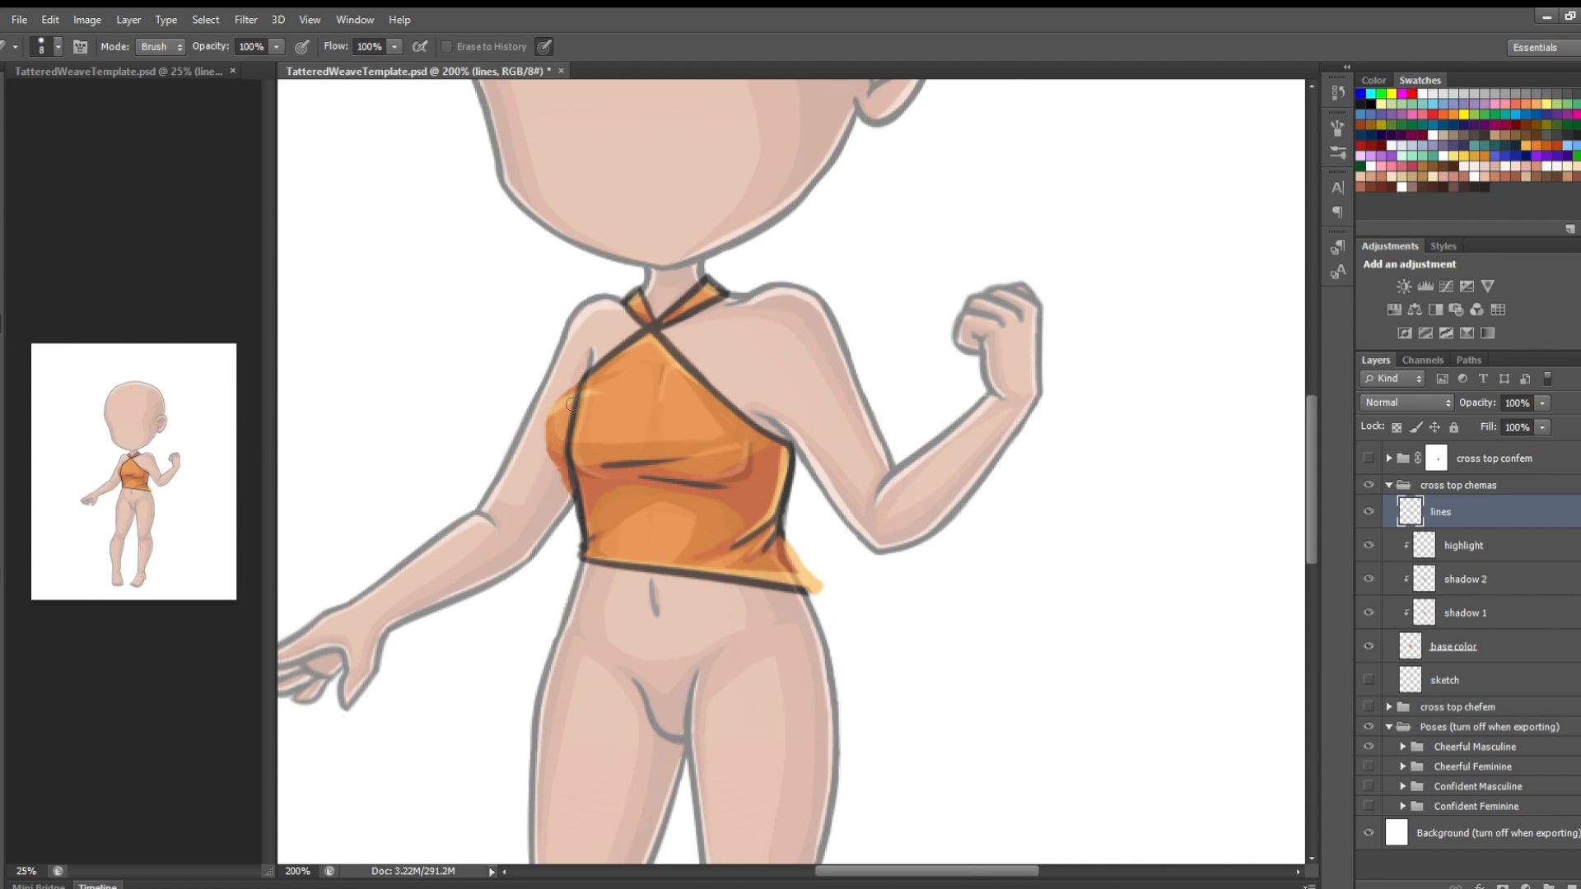
key("b")
left_click_drag(568, 452, 574, 387)
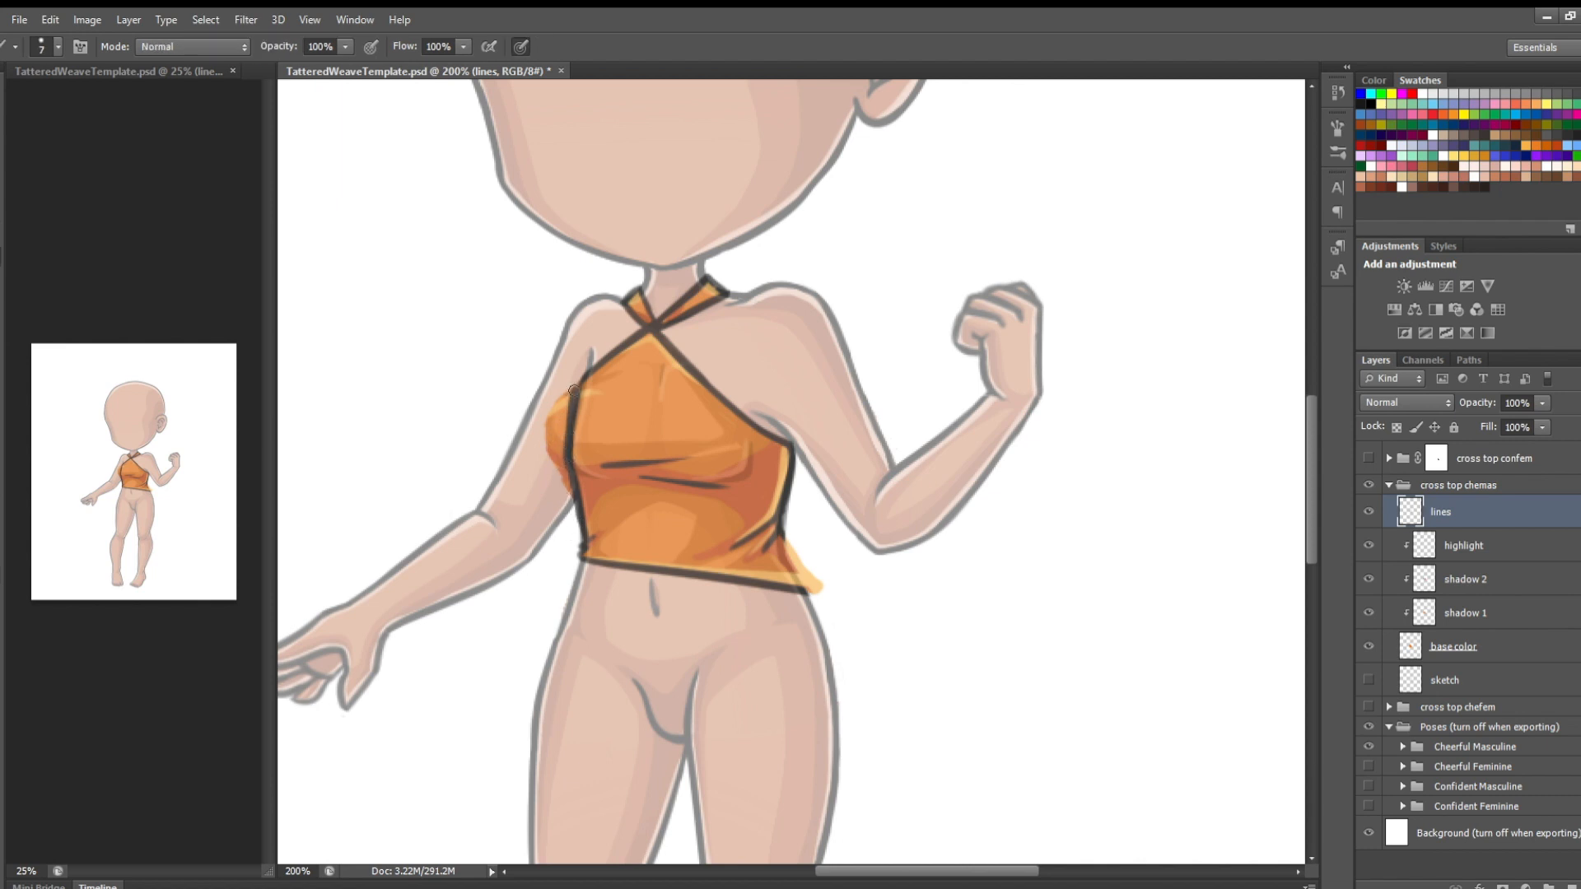
left_click_drag(568, 469, 579, 541)
Try to thicken the top's left side outline down to the hem and undo the strokes
key("e")
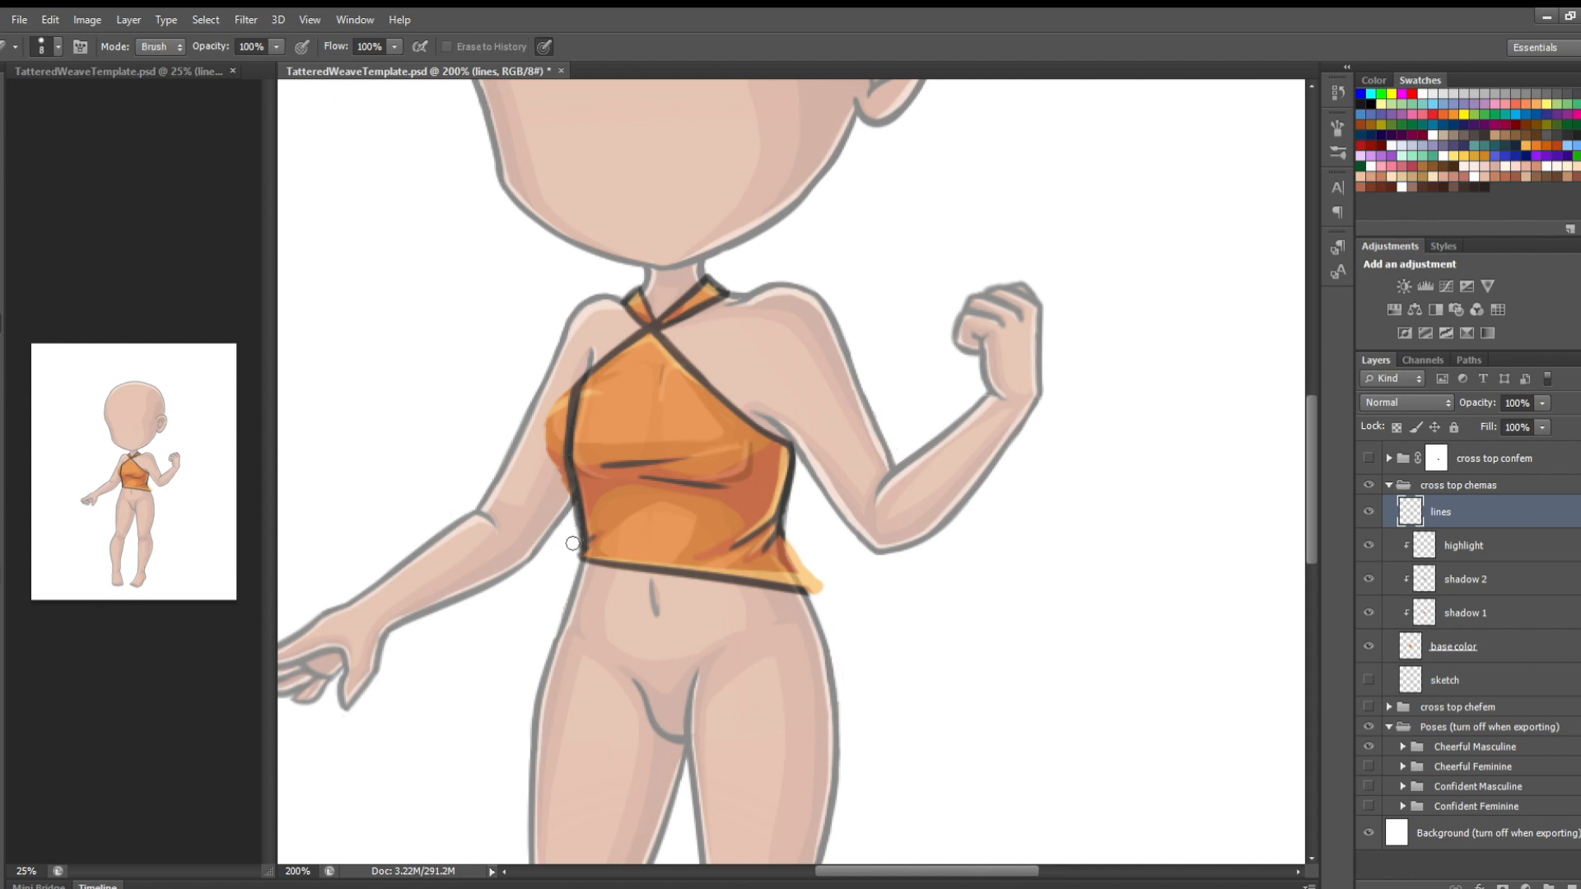
left_click_drag(569, 511, 572, 527)
left_click_drag(563, 480, 566, 491)
key("b")
left_click_drag(566, 459, 572, 553)
left_click_drag(569, 490, 568, 572)
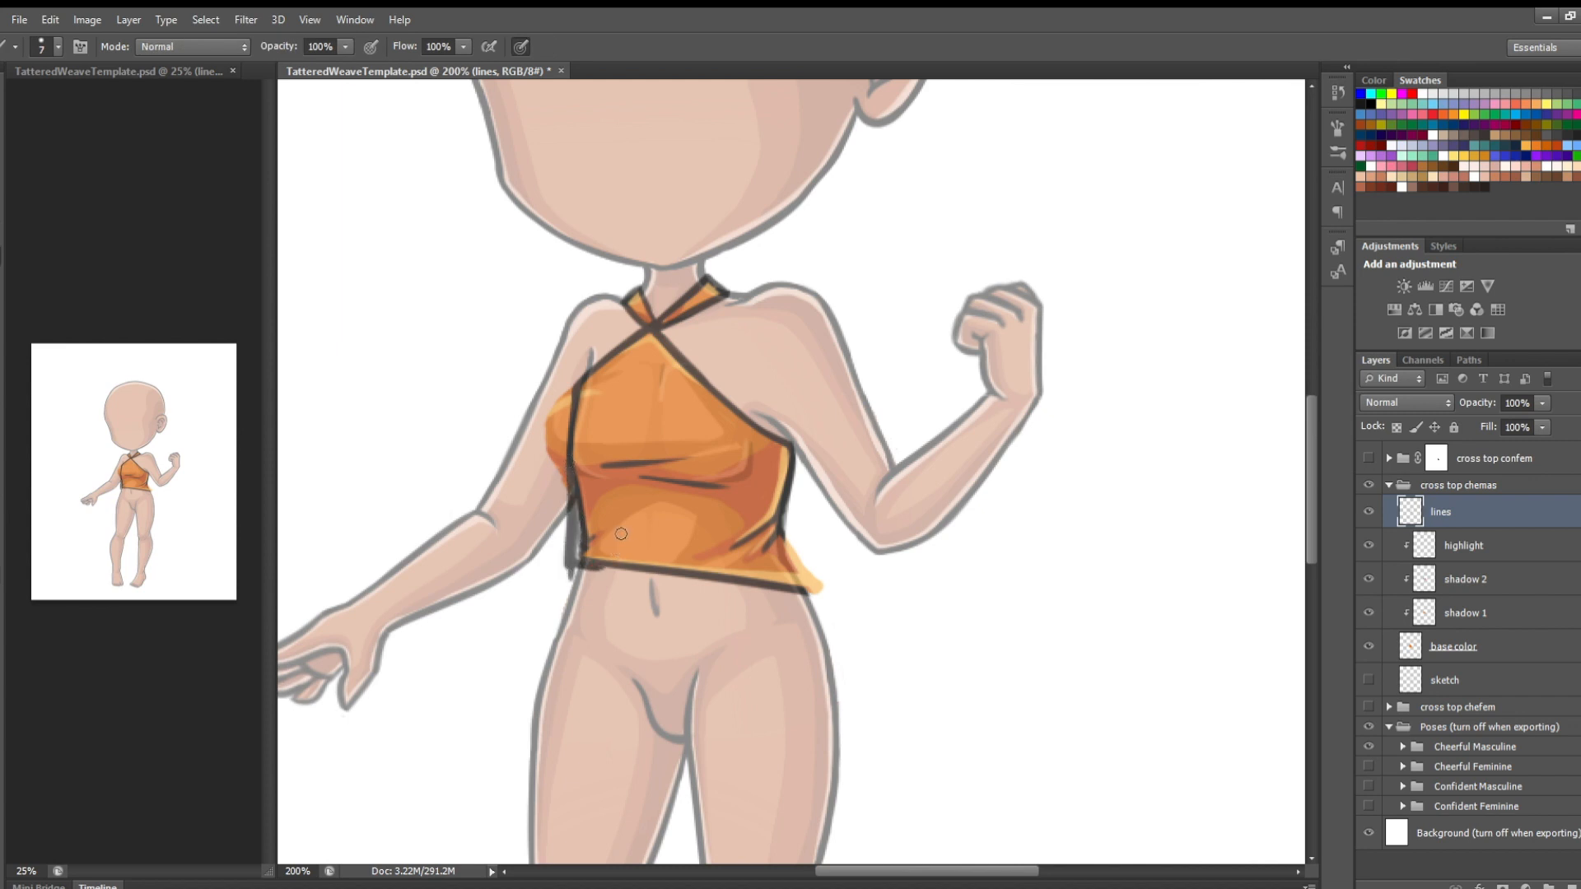
key("ctrl+alt+z")
key("ctrl+alt+z")
key("ctrl+alt+z")
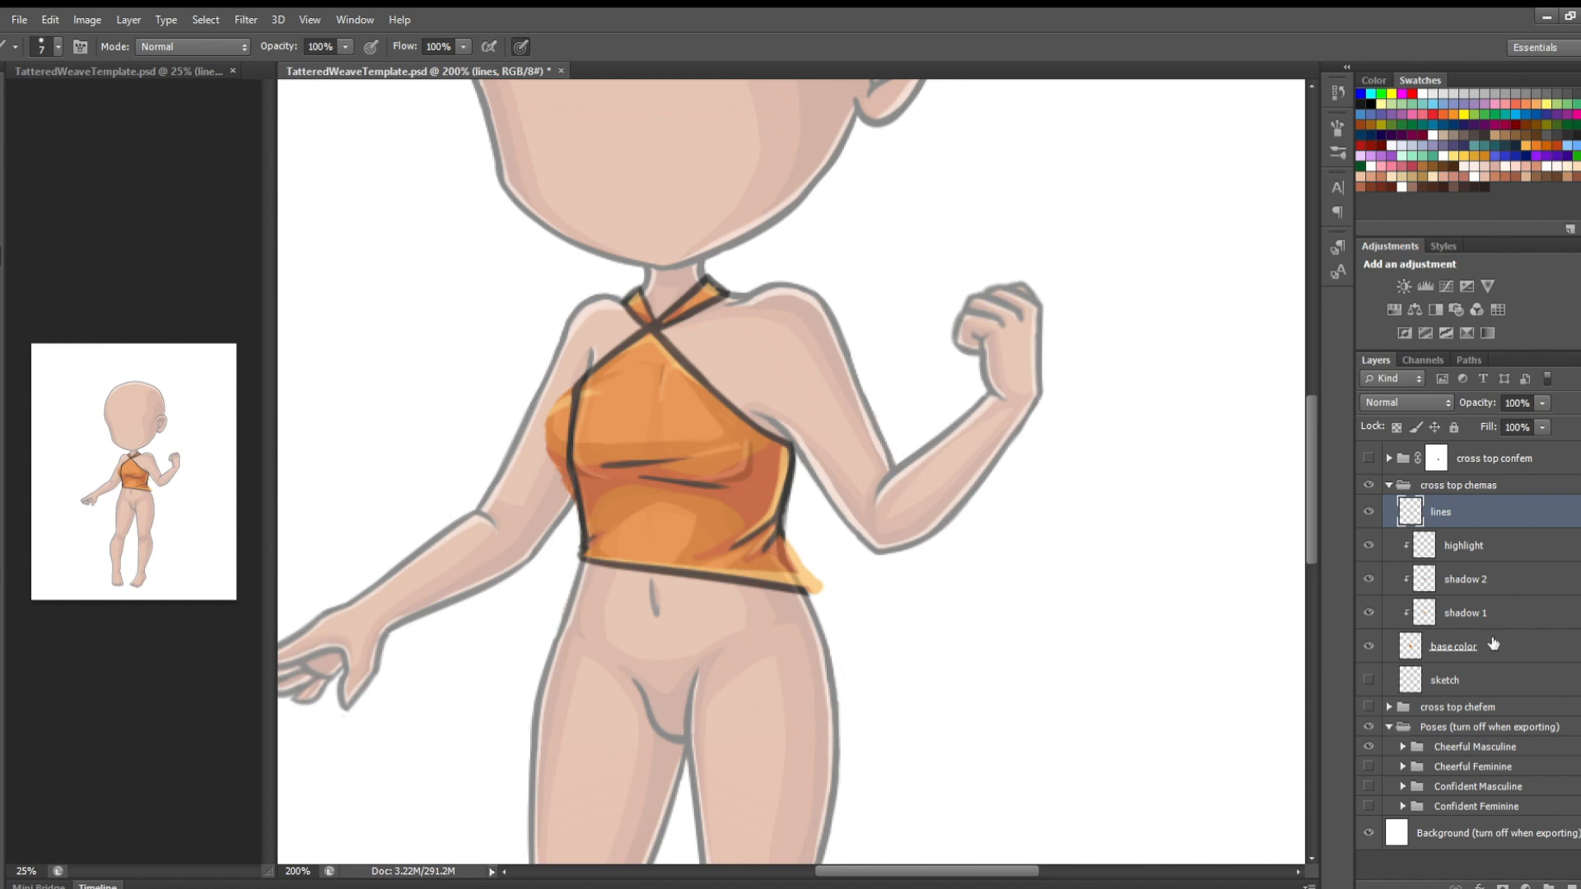
Erase the orange outside the left outline and at the flared right hem corner on the base color layer
left_click(1492, 645)
key("e")
mouse_move(561, 459)
left_mouse_down()
mouse_move(554, 397)
mouse_move(560, 435)
mouse_move(568, 399)
mouse_move(566, 487)
left_mouse_up()
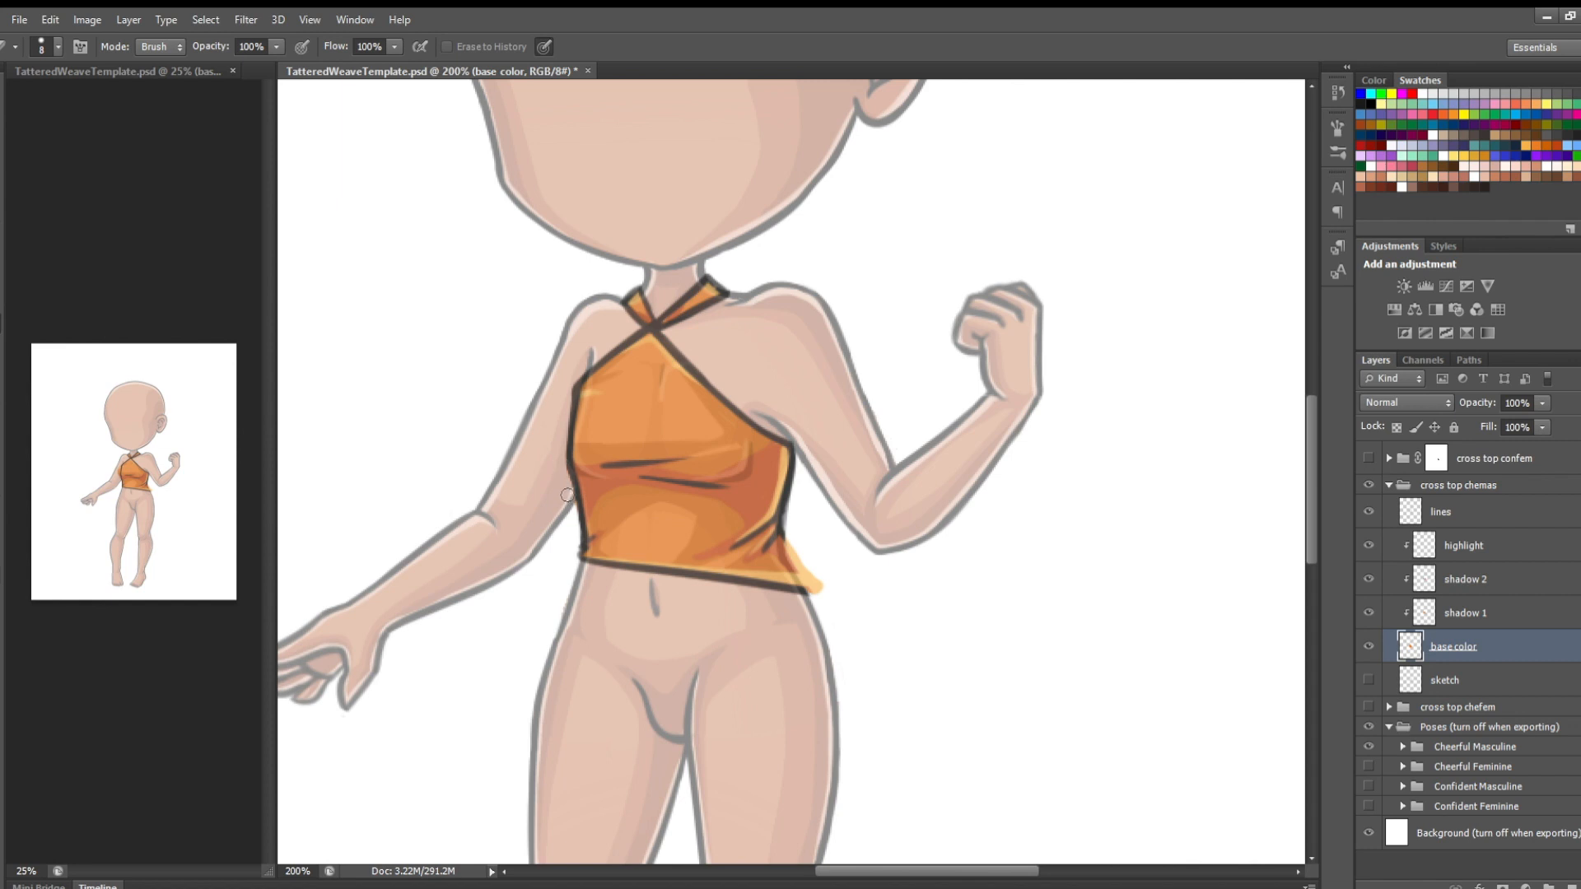
mouse_move(791, 537)
left_mouse_down()
mouse_move(811, 586)
mouse_move(813, 568)
left_mouse_up()
Brush the missing outline at the right hem corner on the lines layer
left_click(1462, 519)
key("b")
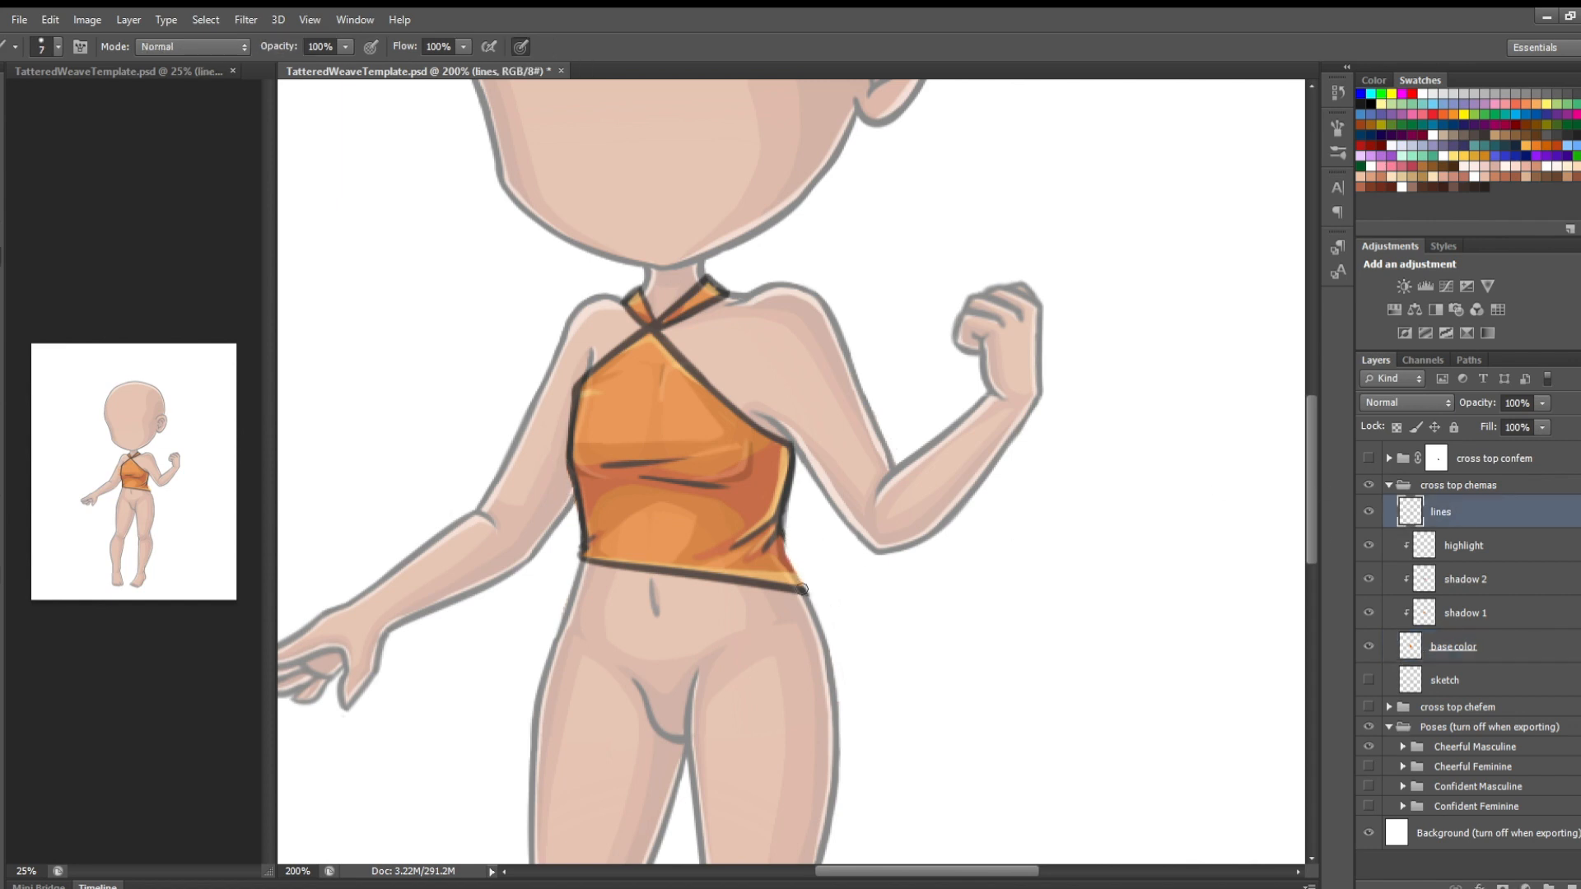
left_click_drag(786, 553, 807, 590)
key("e")
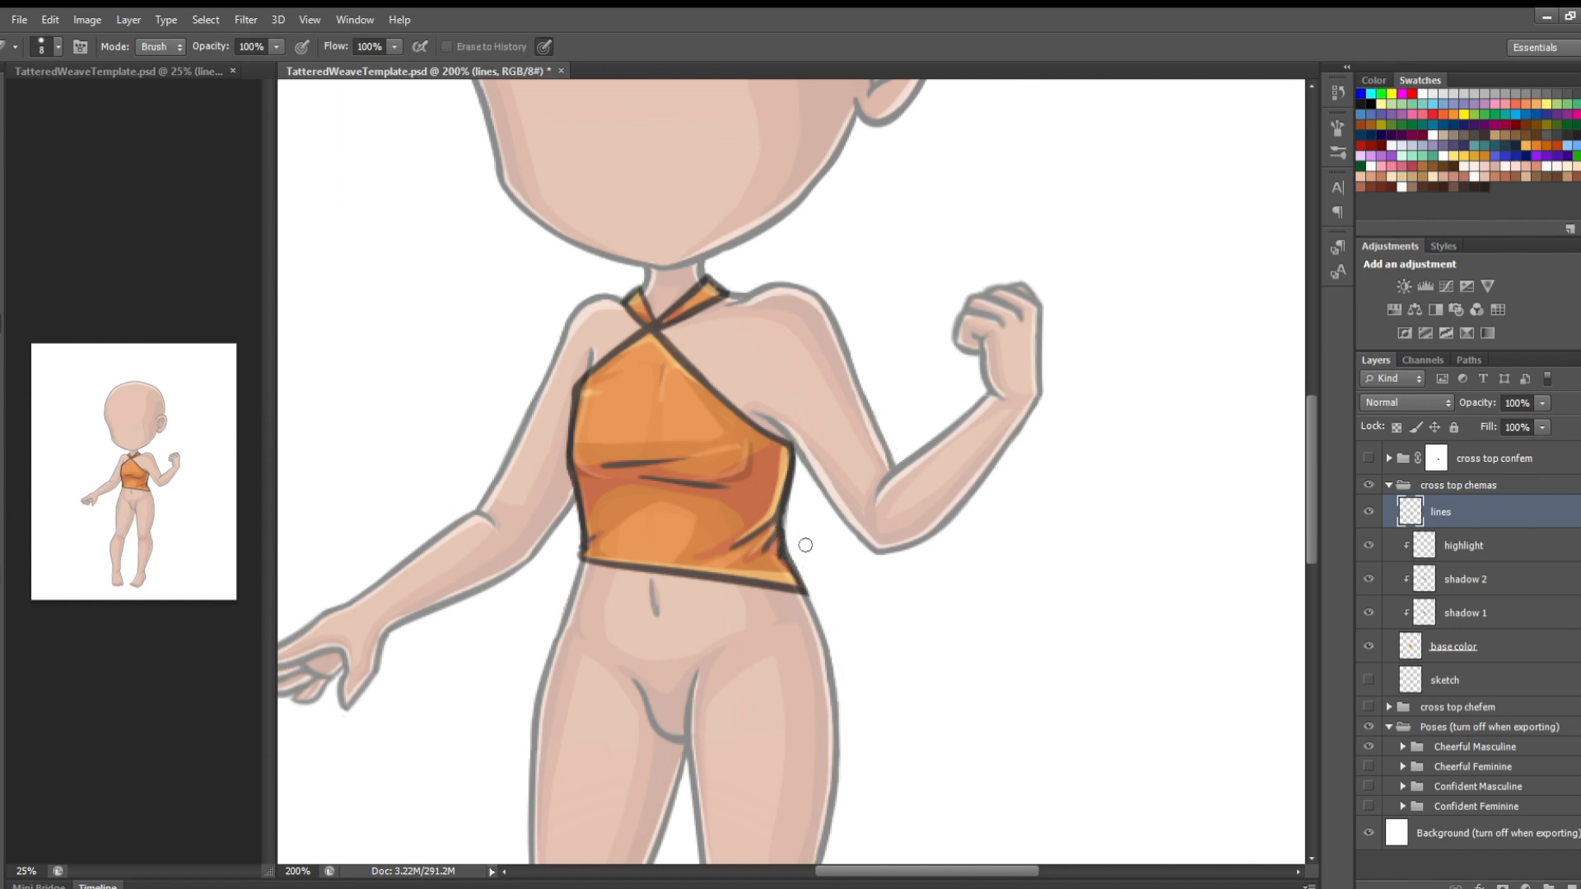
Set the cross top chemas group's opacity back to 100%
left_click(1504, 485)
left_click(1542, 404)
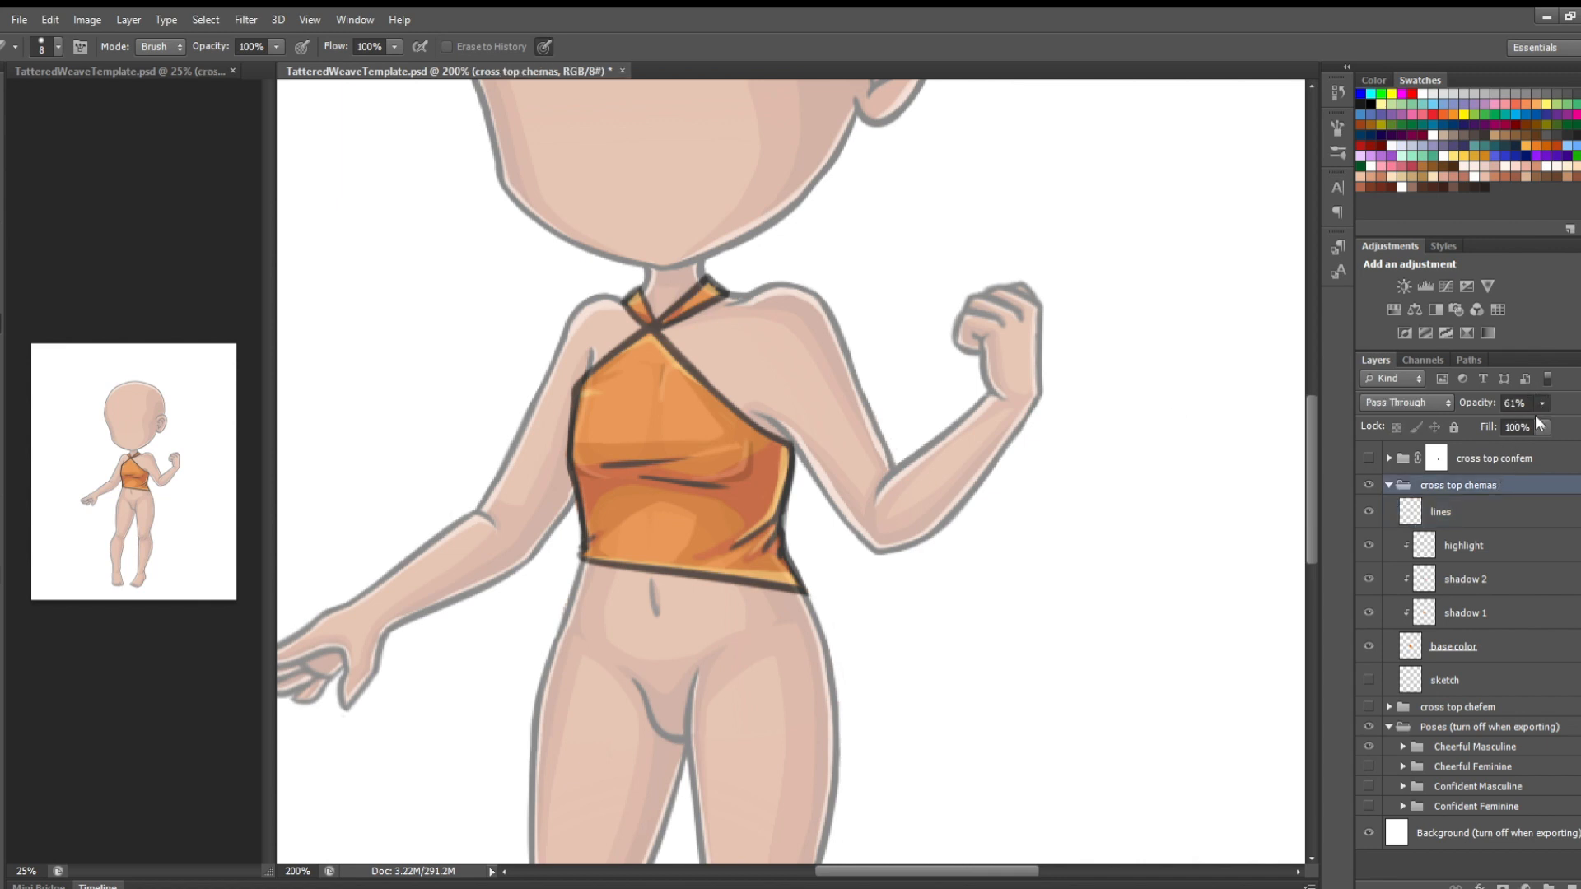
left_click_drag(1538, 420, 1577, 422)
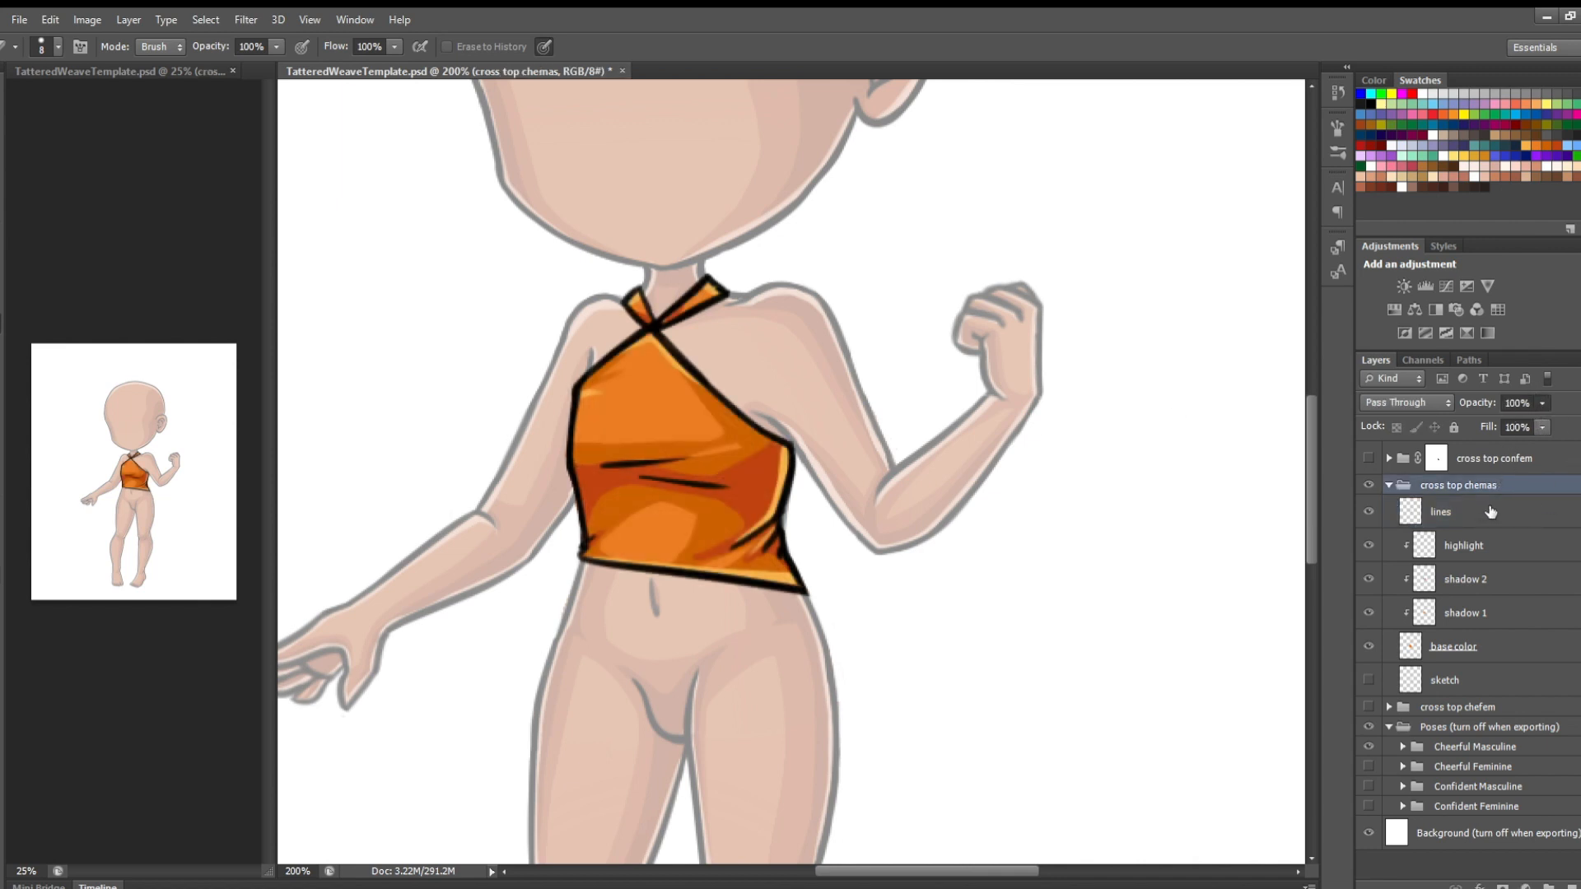
Touch up the highlight near the right hem corner and the shading along the left edge on the highlight and shadow layers
left_click(1489, 515)
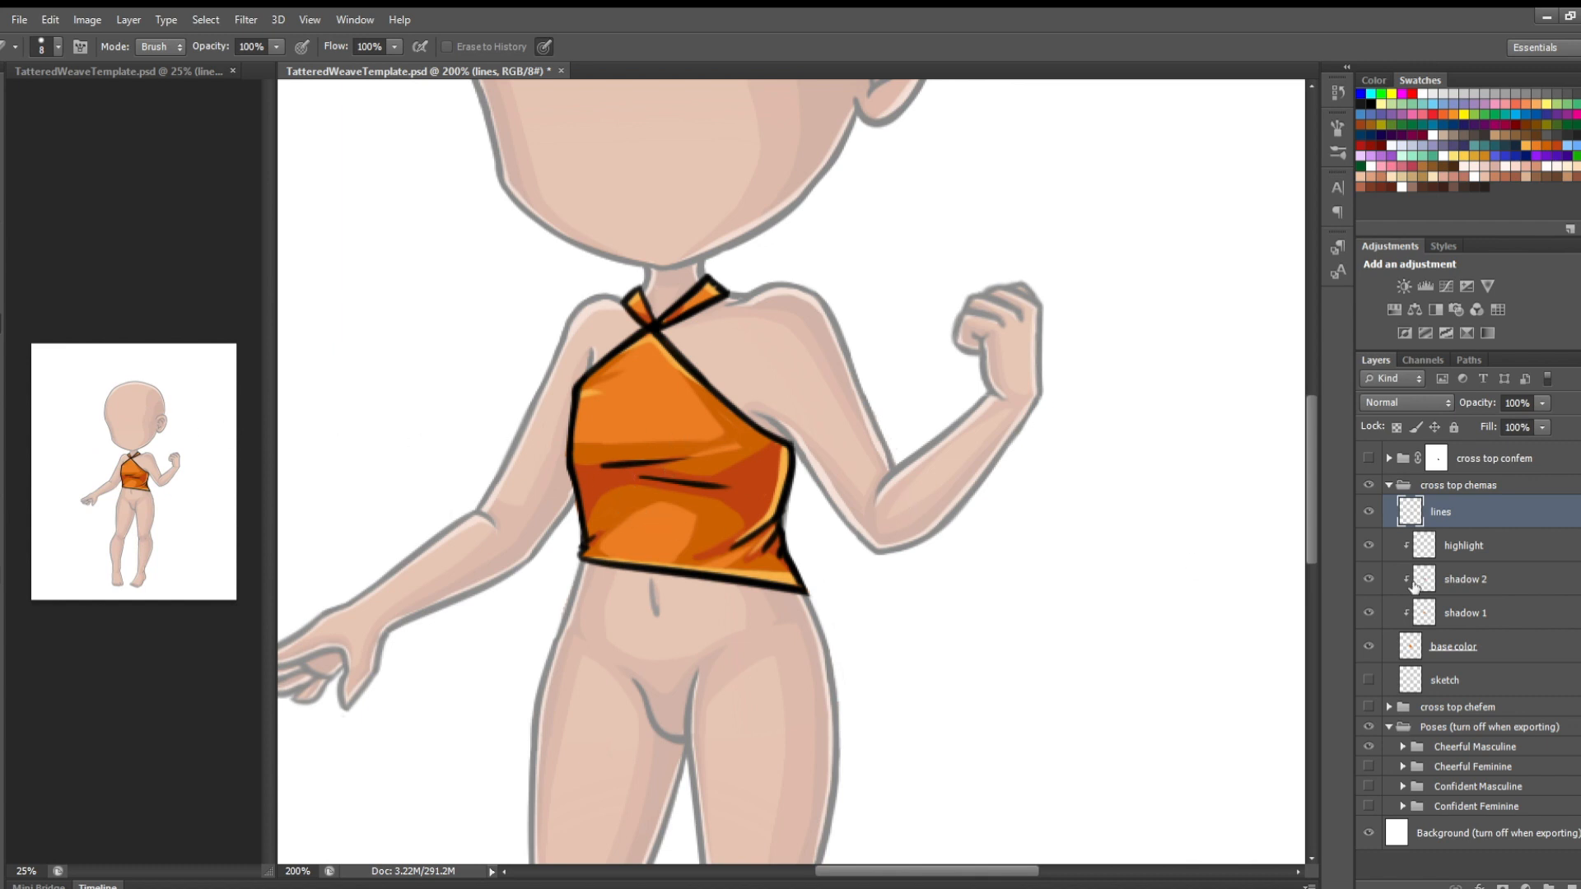
left_click(1513, 645)
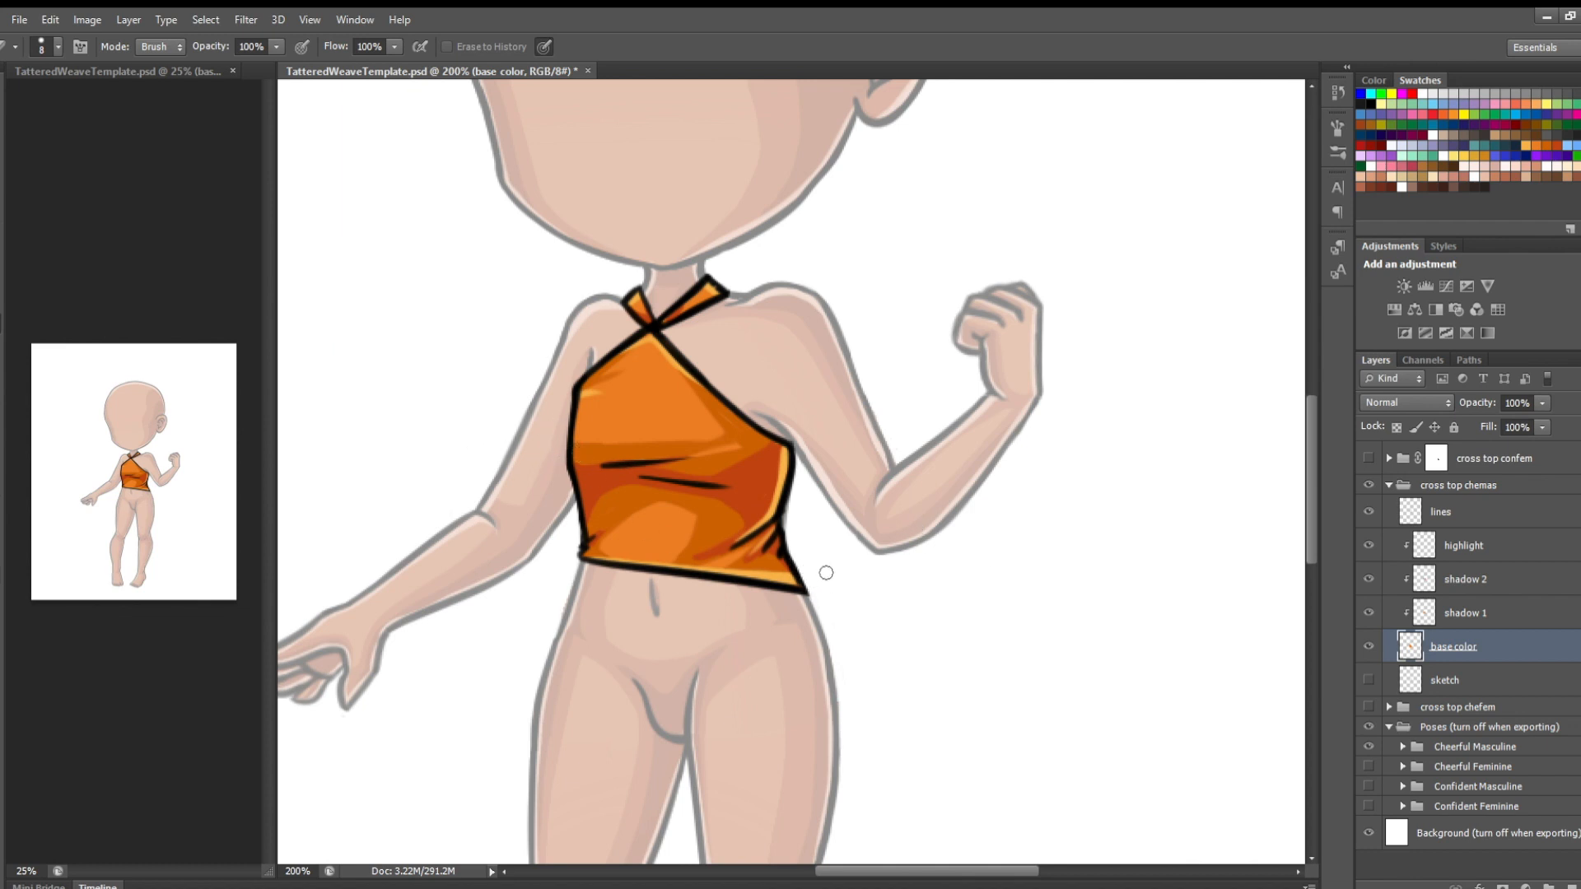
key("b")
left_click(1492, 546)
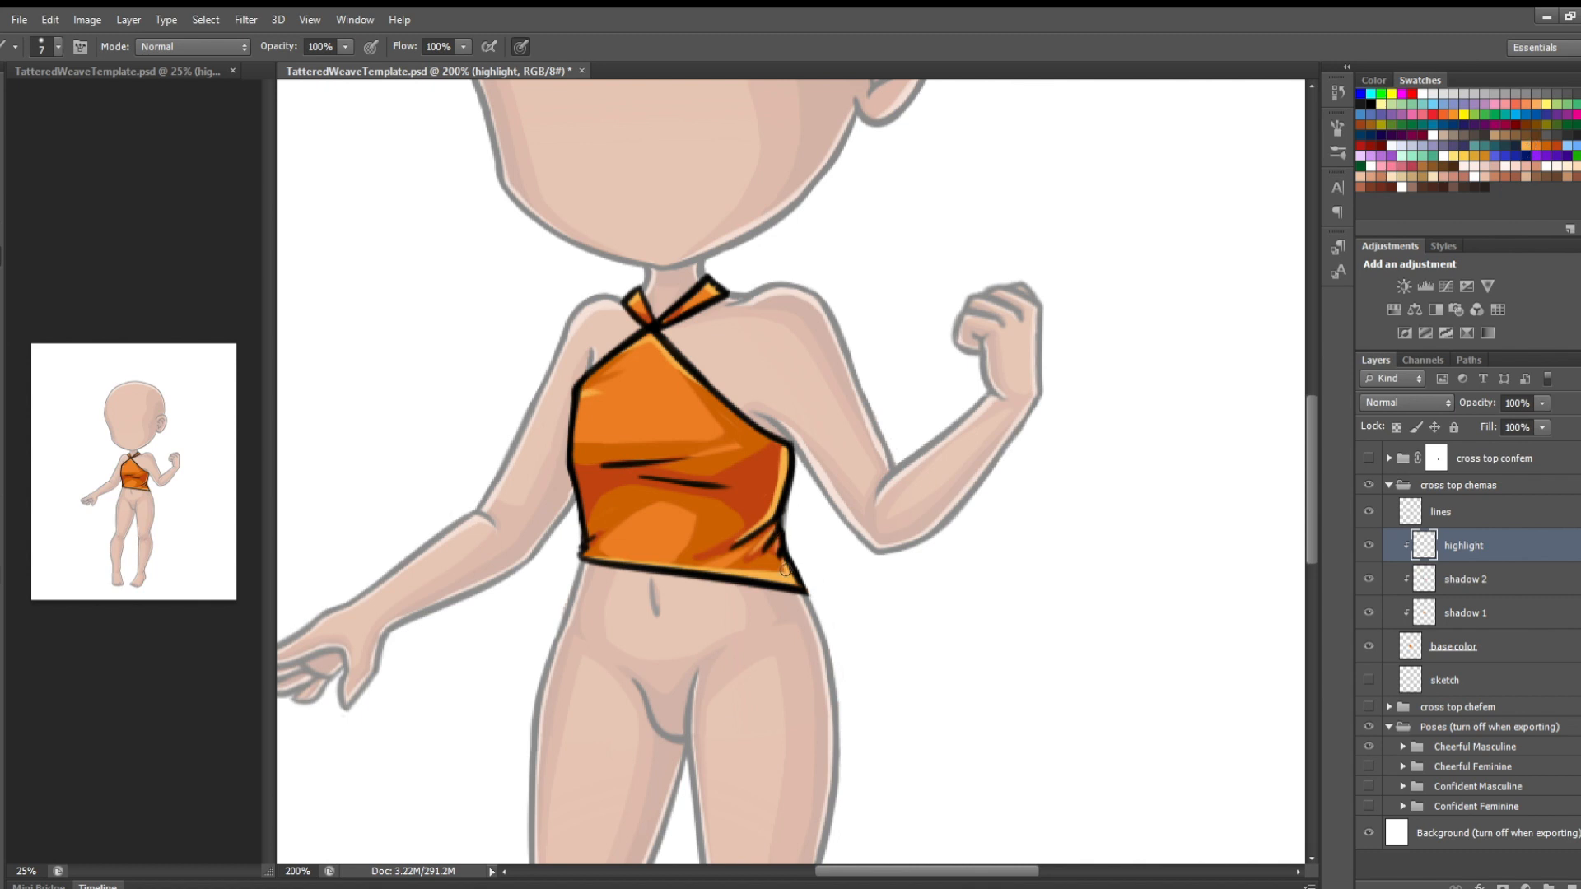
key("e")
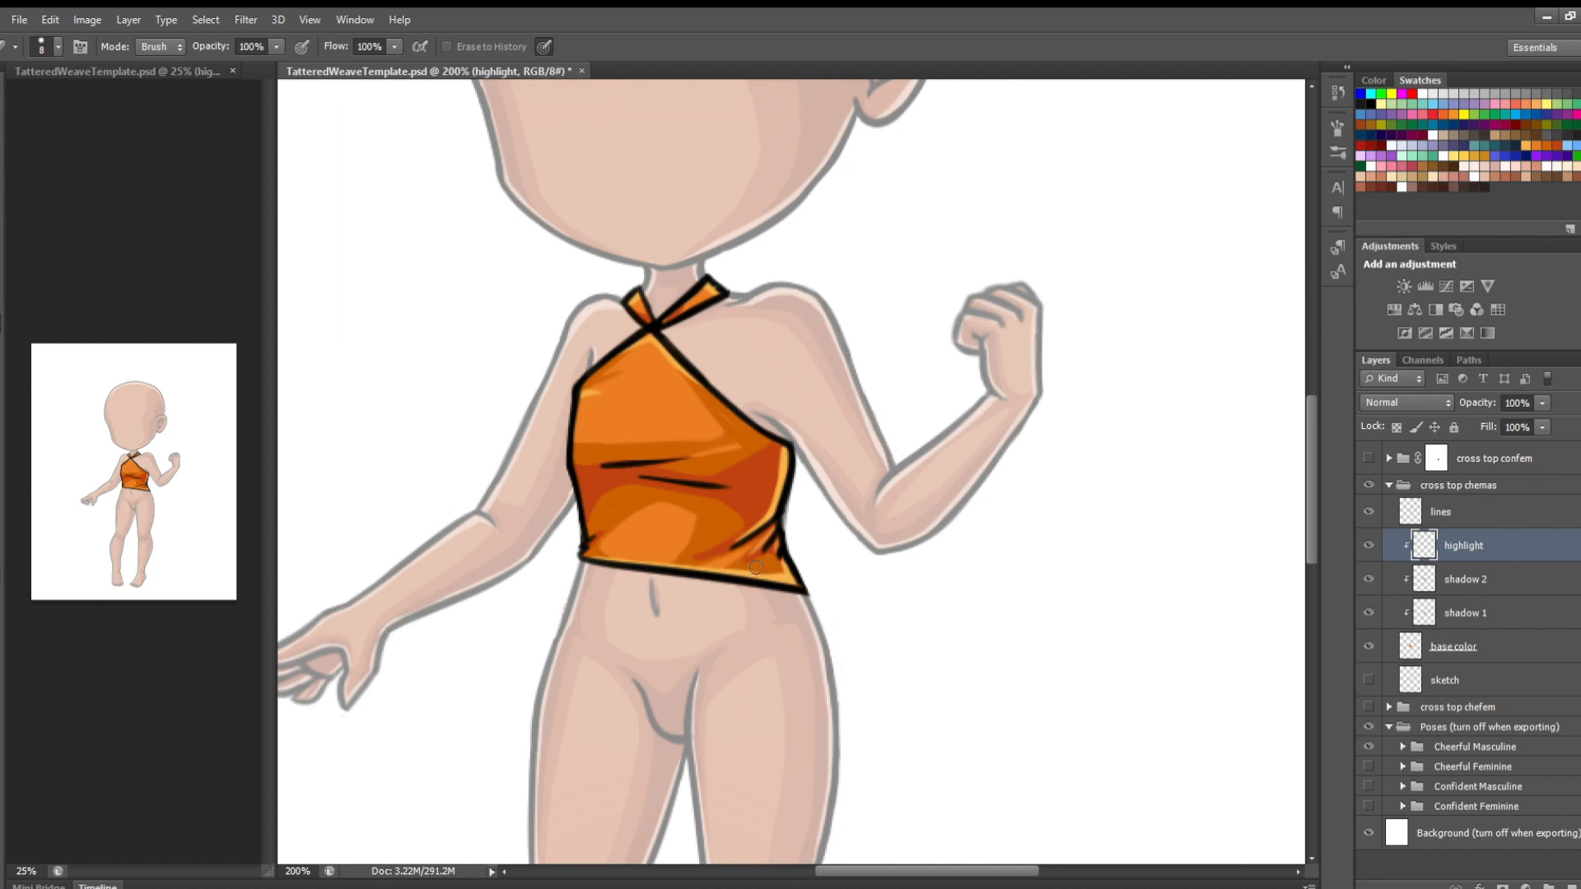
key("b")
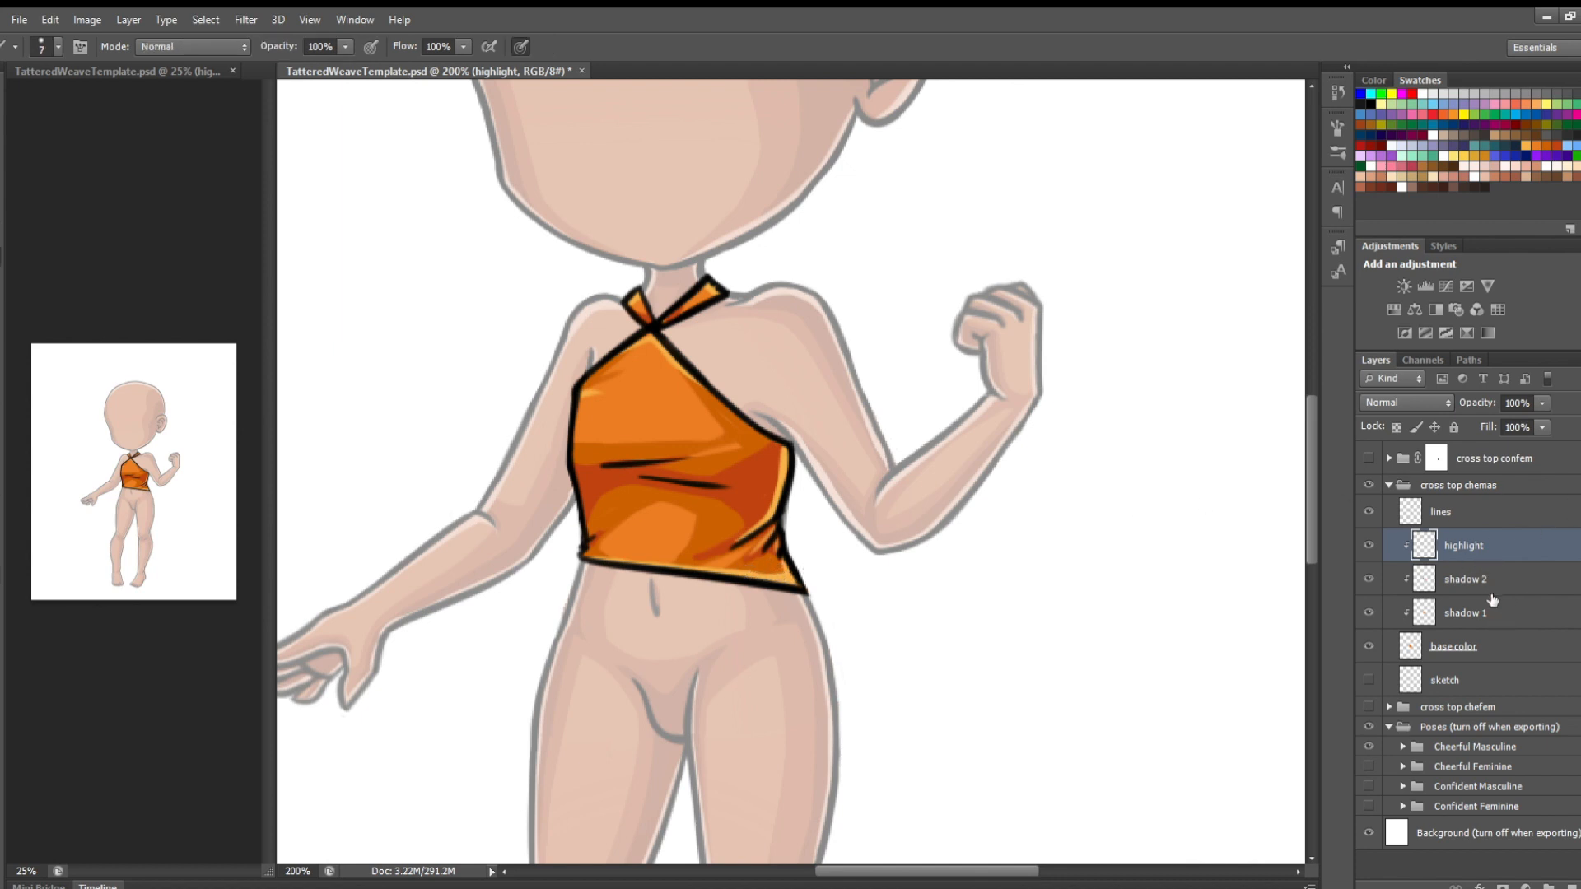
left_click(1492, 613)
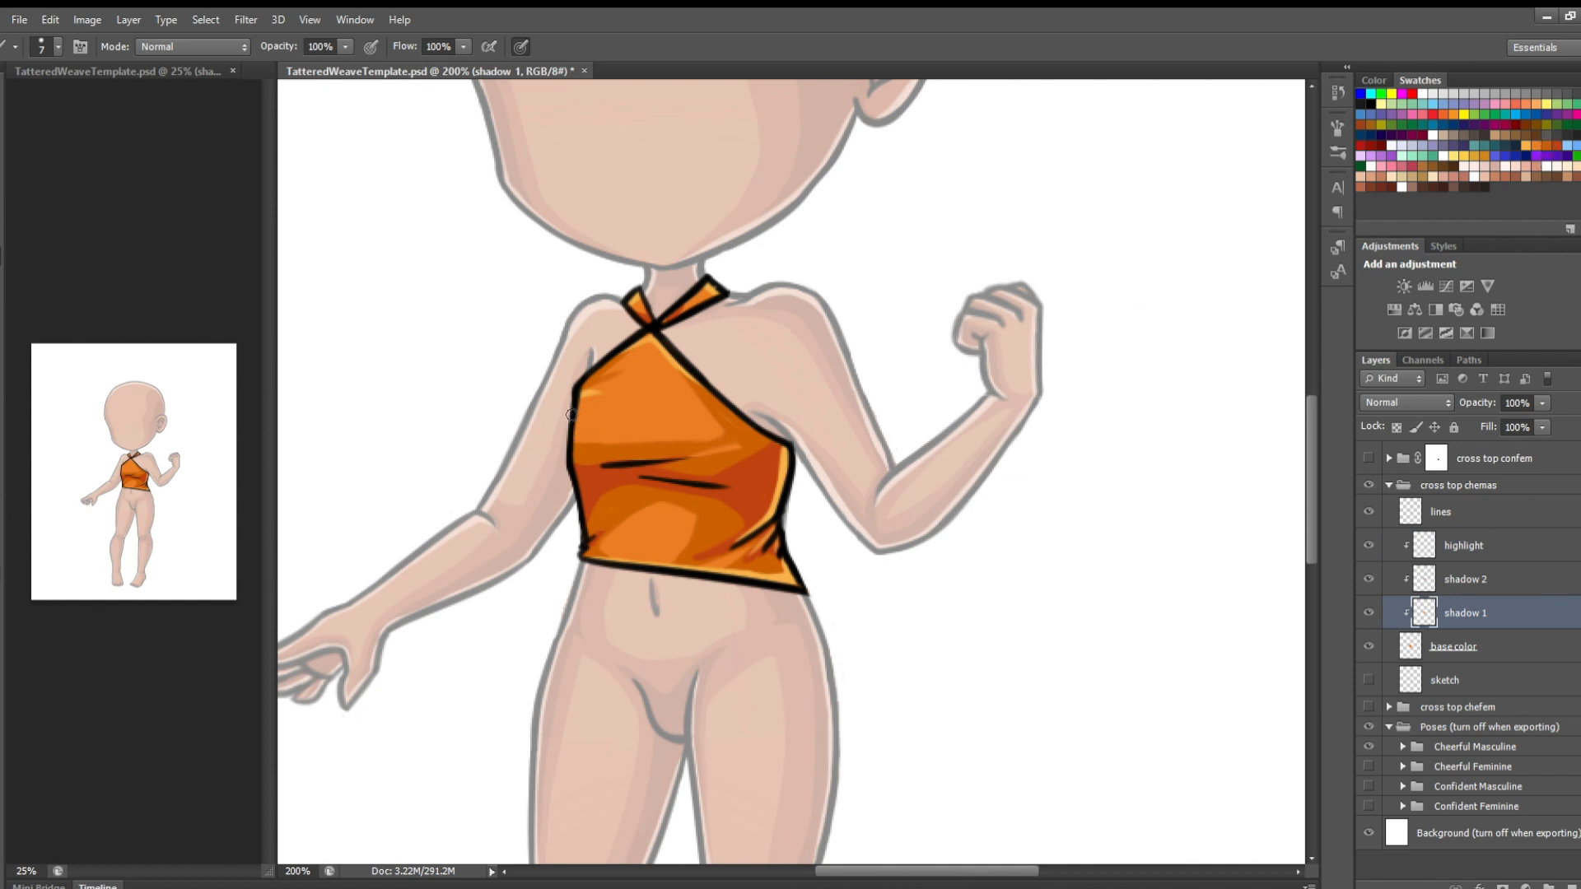
left_click_drag(575, 397, 576, 417)
left_click(1478, 585)
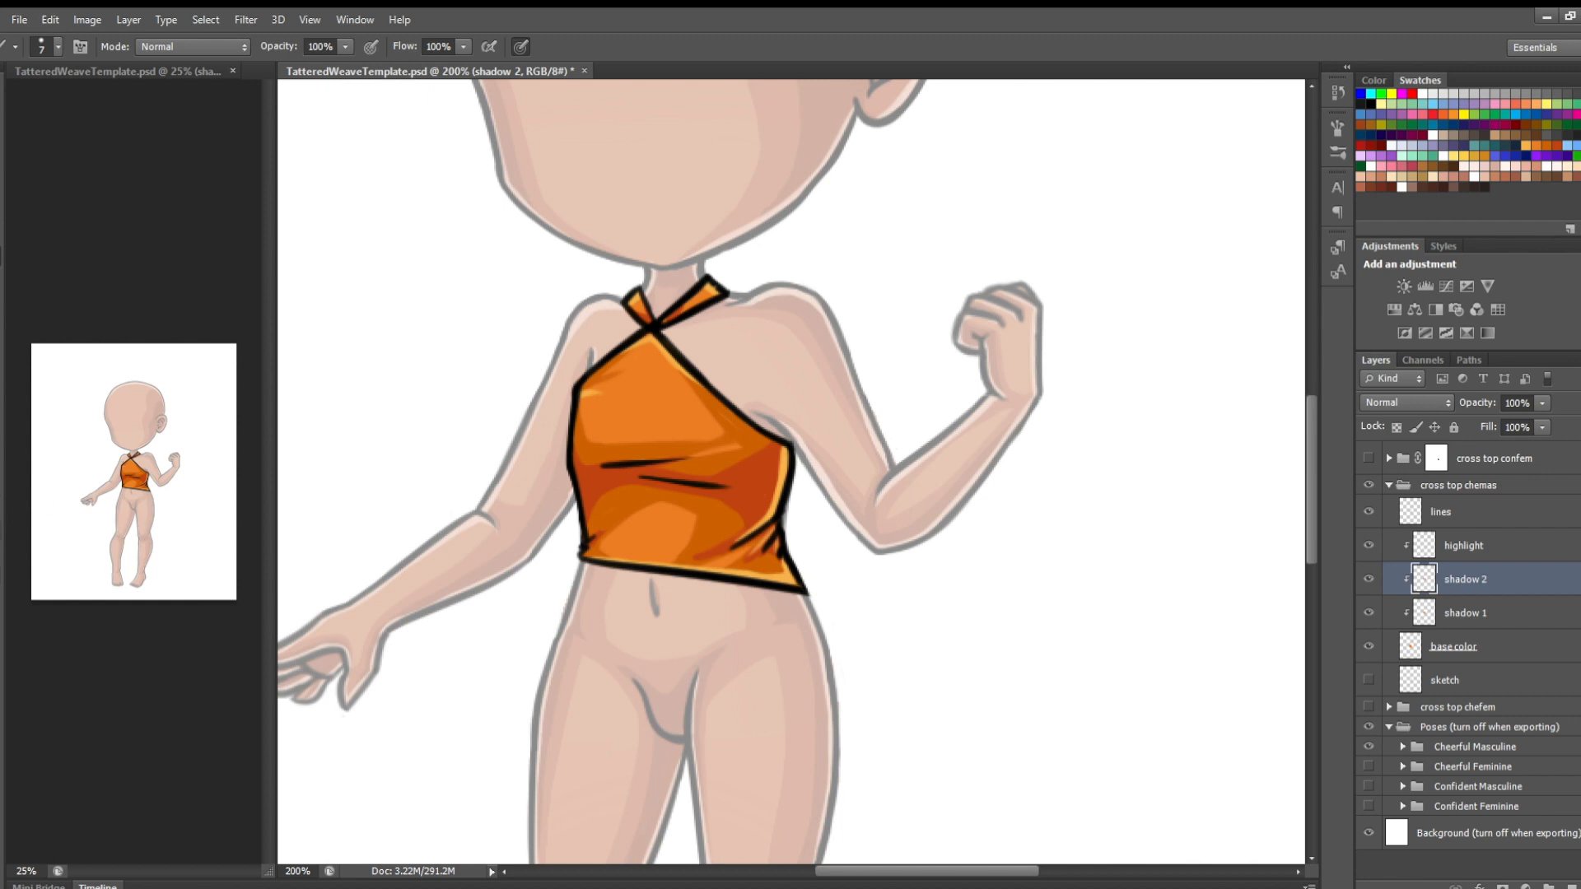
Collapse the finished cross top chemas group
key("z")
left_click(904, 607, "alt")
left_click(906, 607, "alt")
left_click(906, 607, "alt")
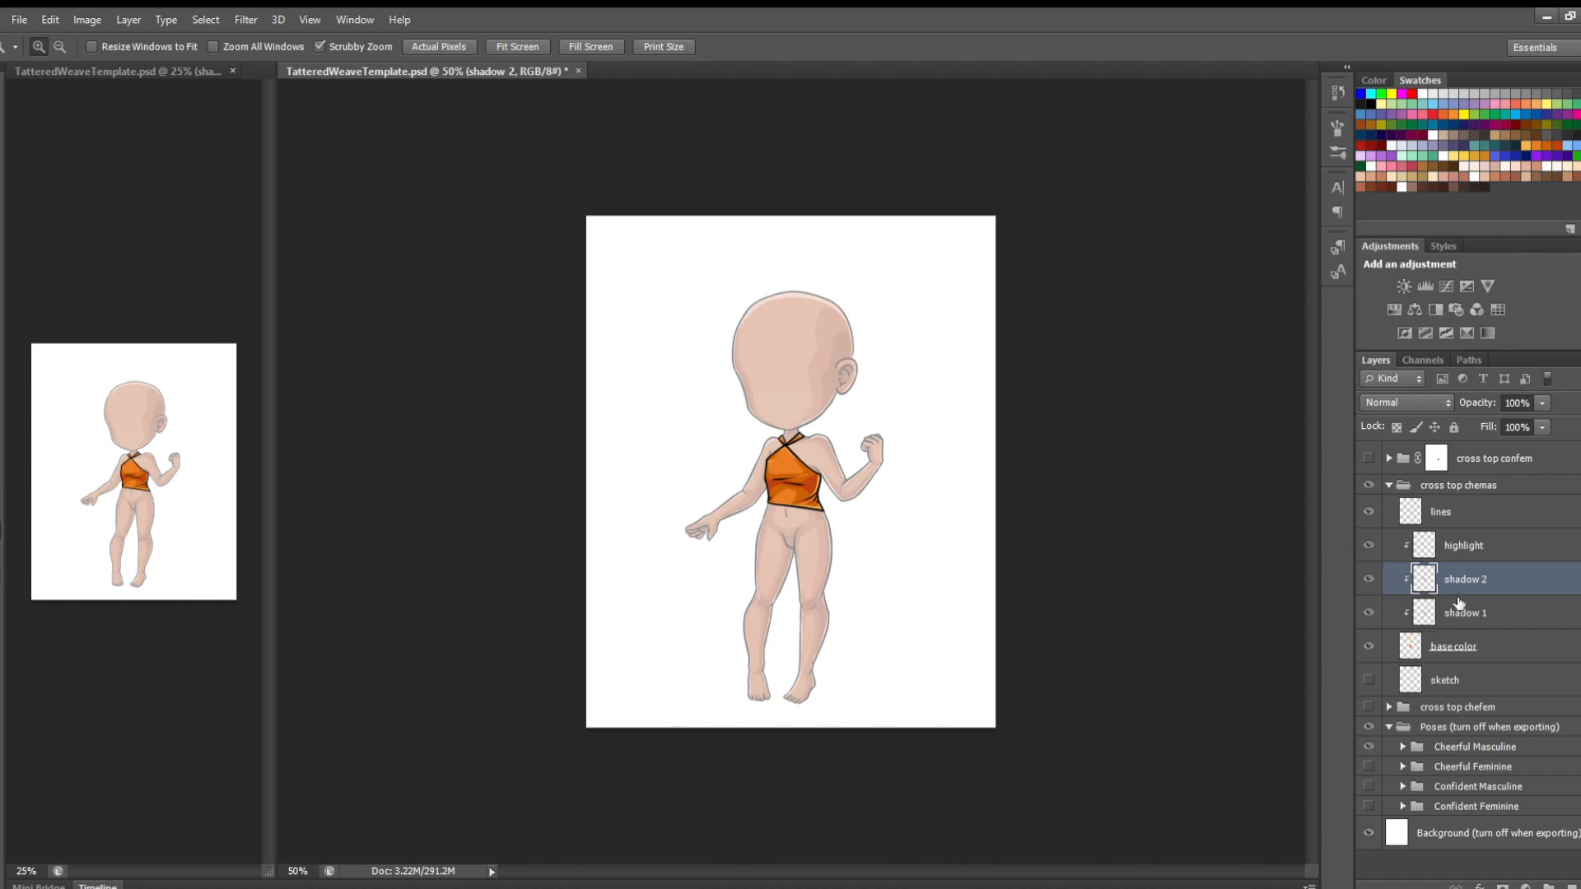
left_click(1389, 485)
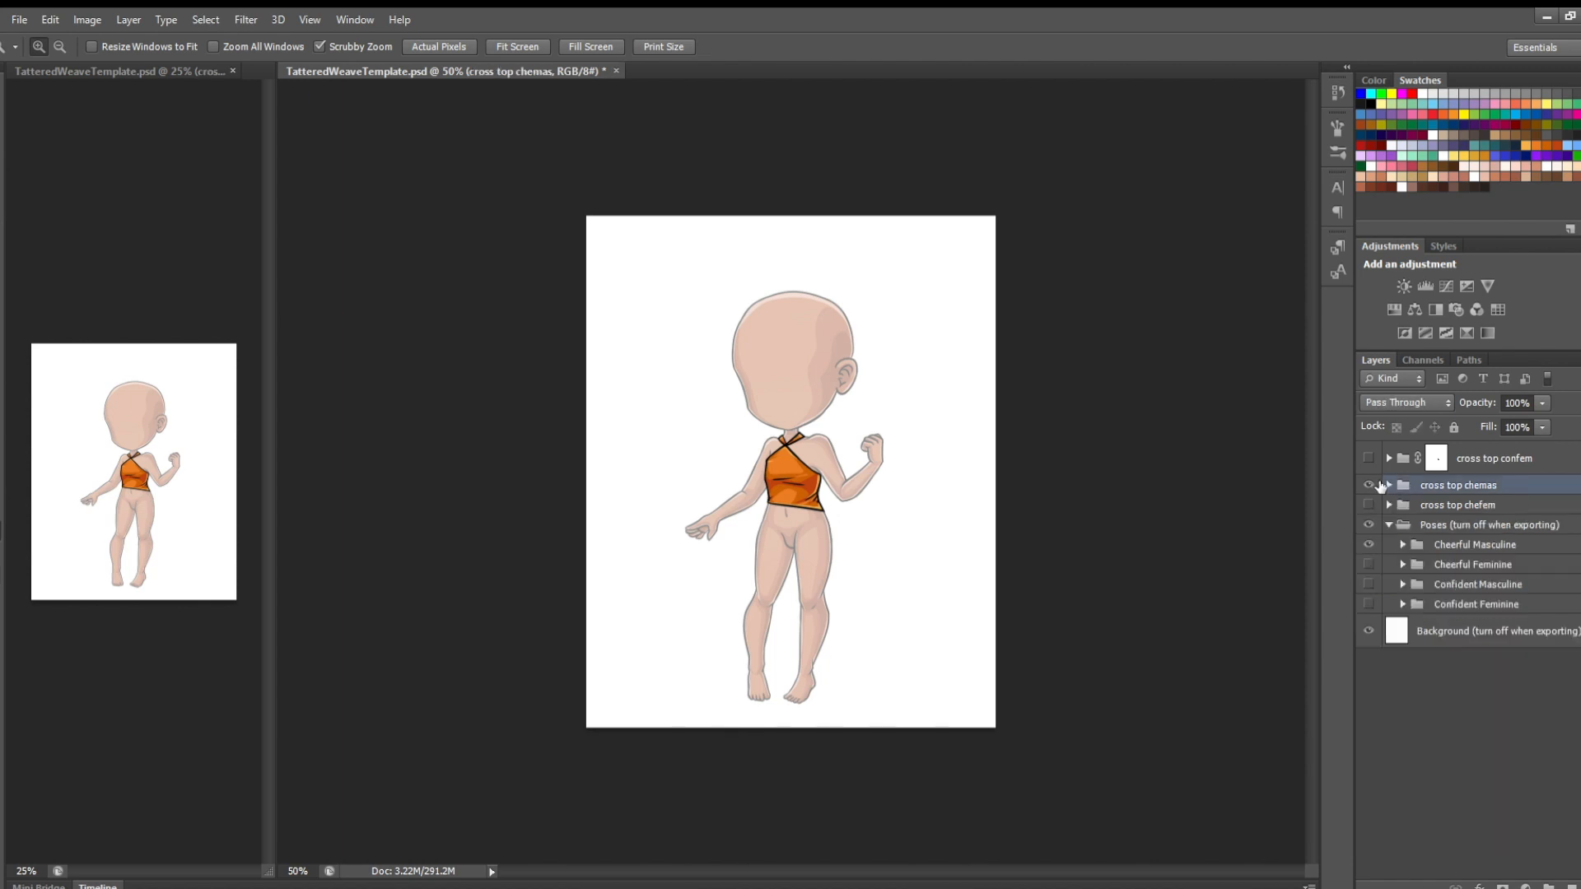
Switch the visible pose to Confident Masculine and duplicate the cross top chemas group as cross top conmas, hiding the original
left_click(1369, 546)
left_click(1369, 584)
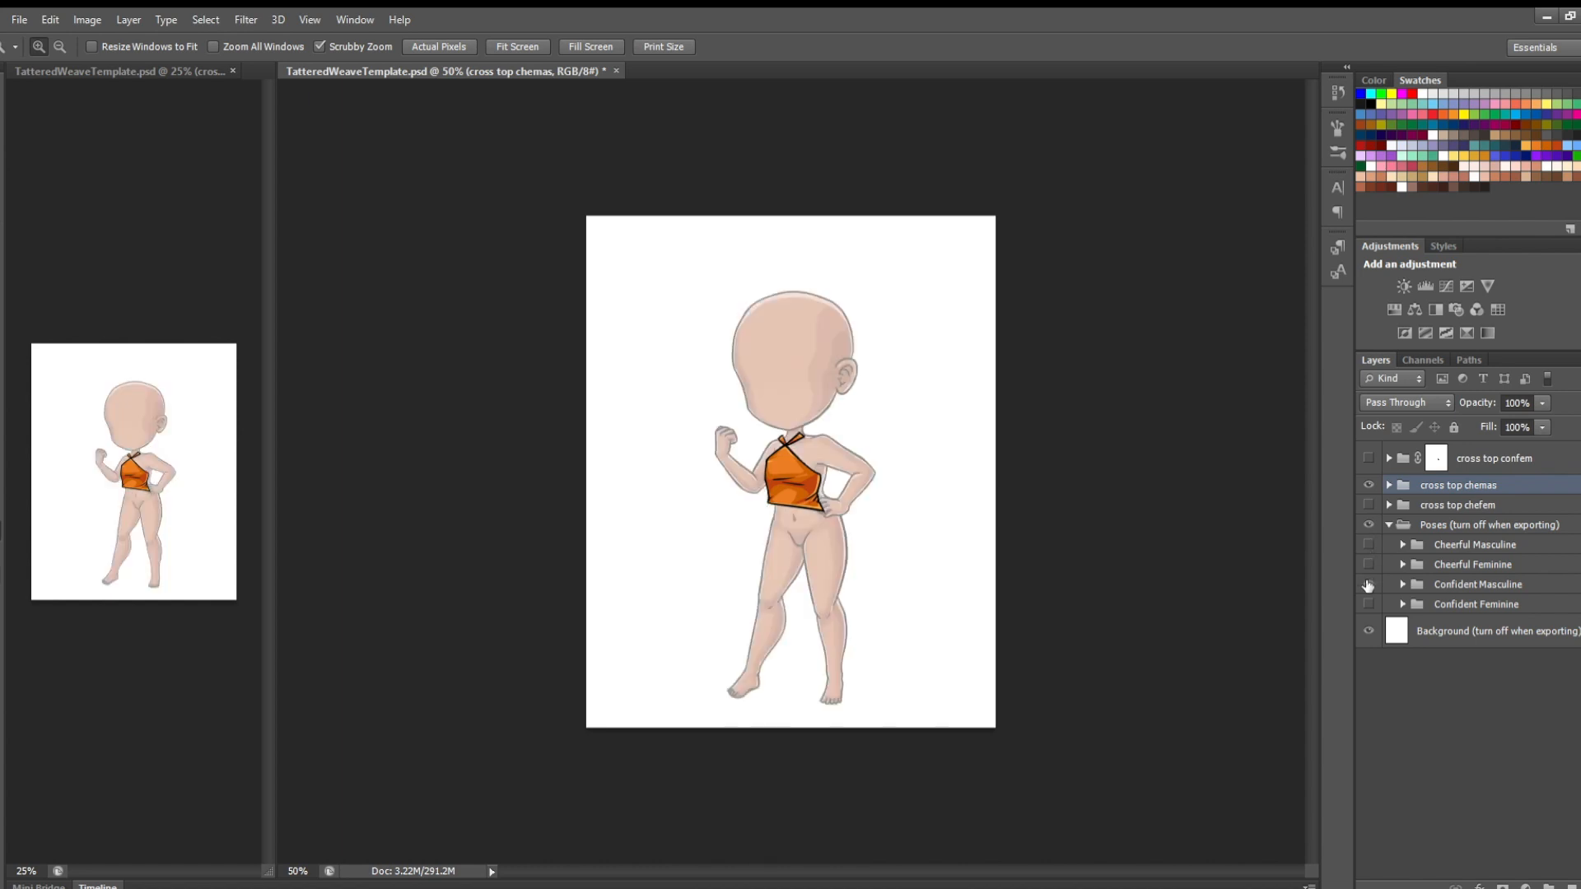
left_click(1234, 446)
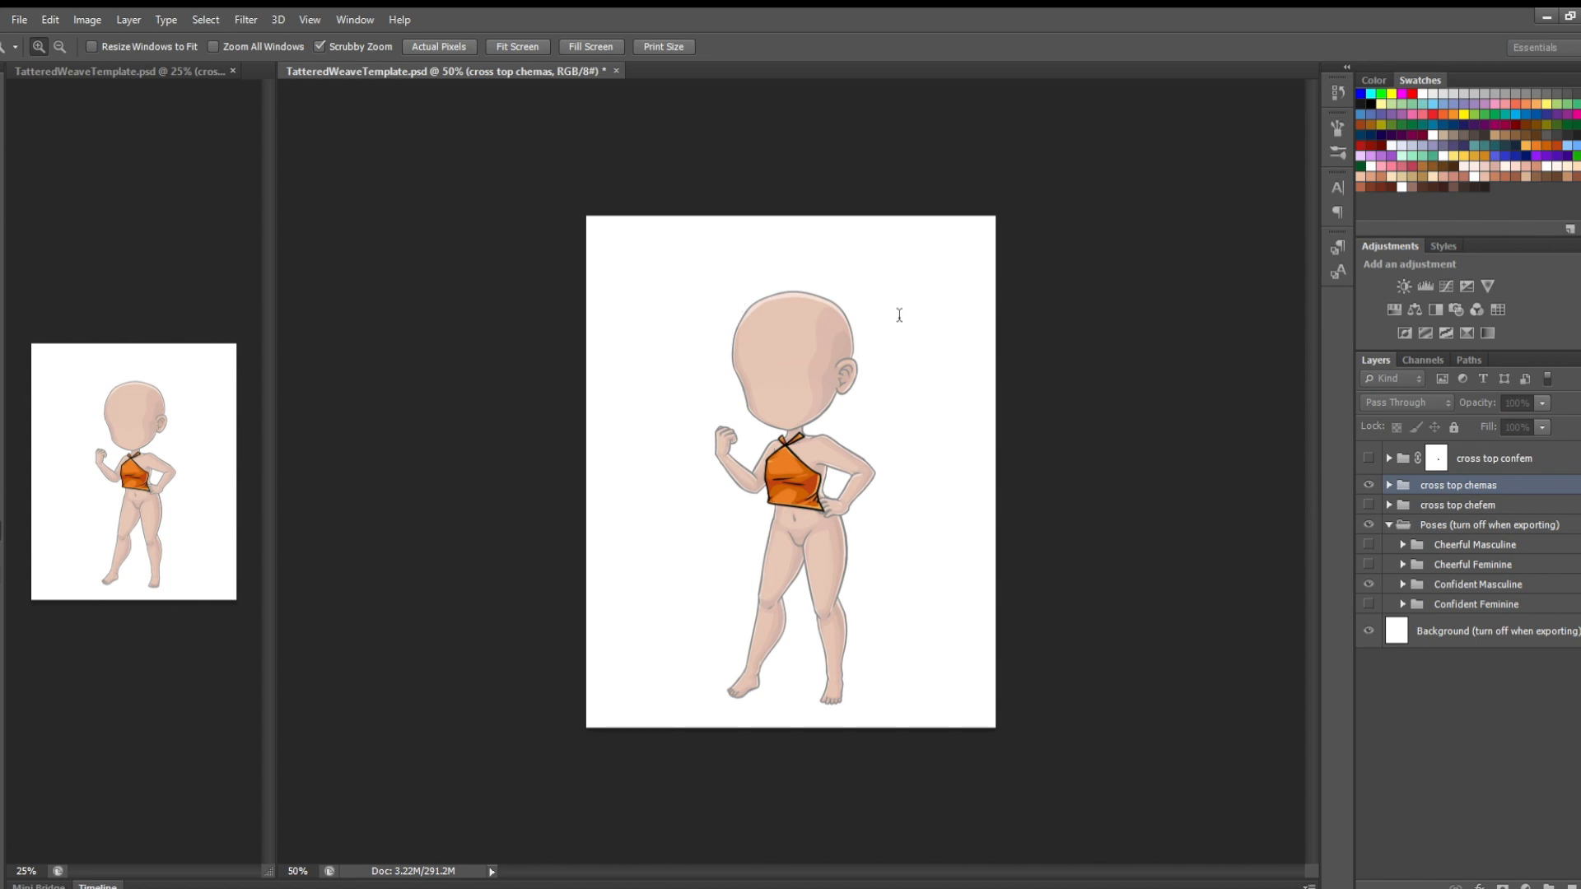
key("Return")
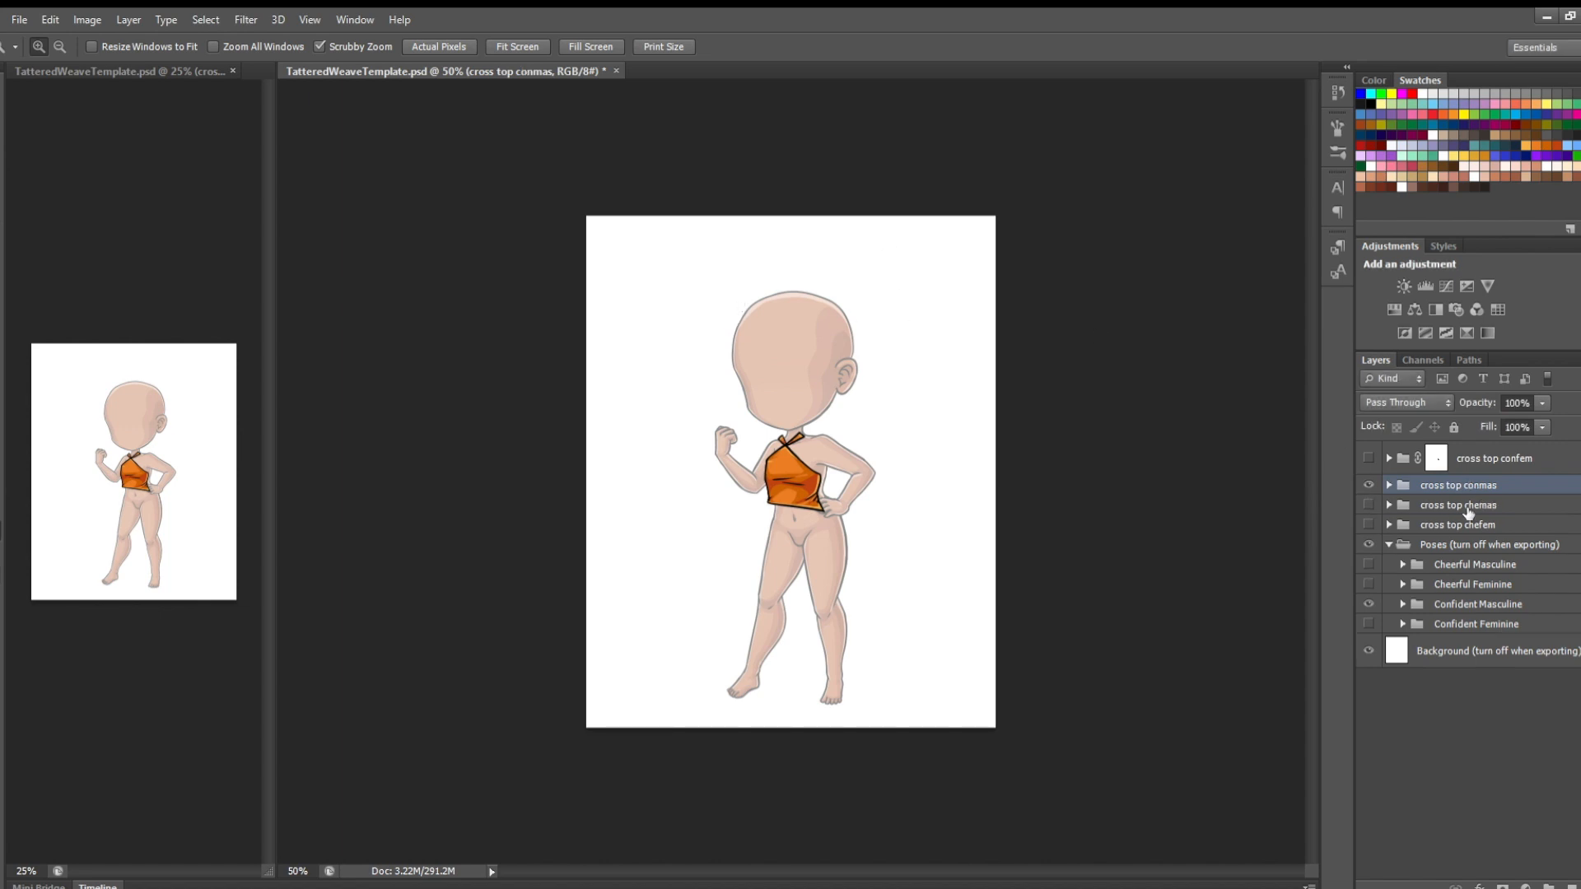
Shift the cross top conmas group slightly right over the torso and lower its opacity to 57% for fitting
left_click(806, 511)
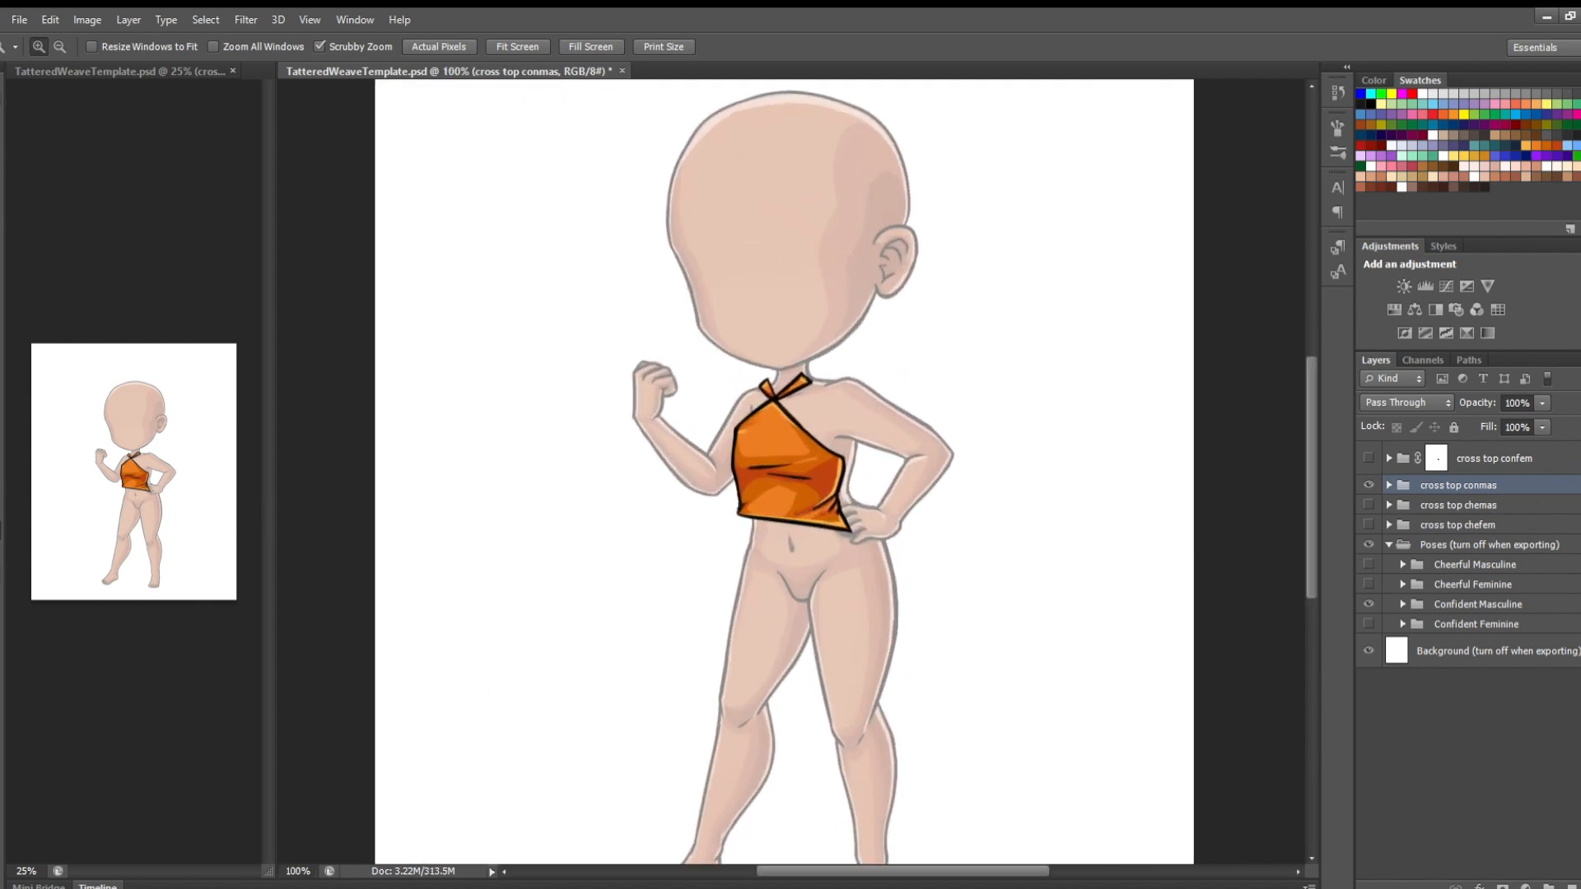
key("v")
left_click_drag(868, 535, 877, 532)
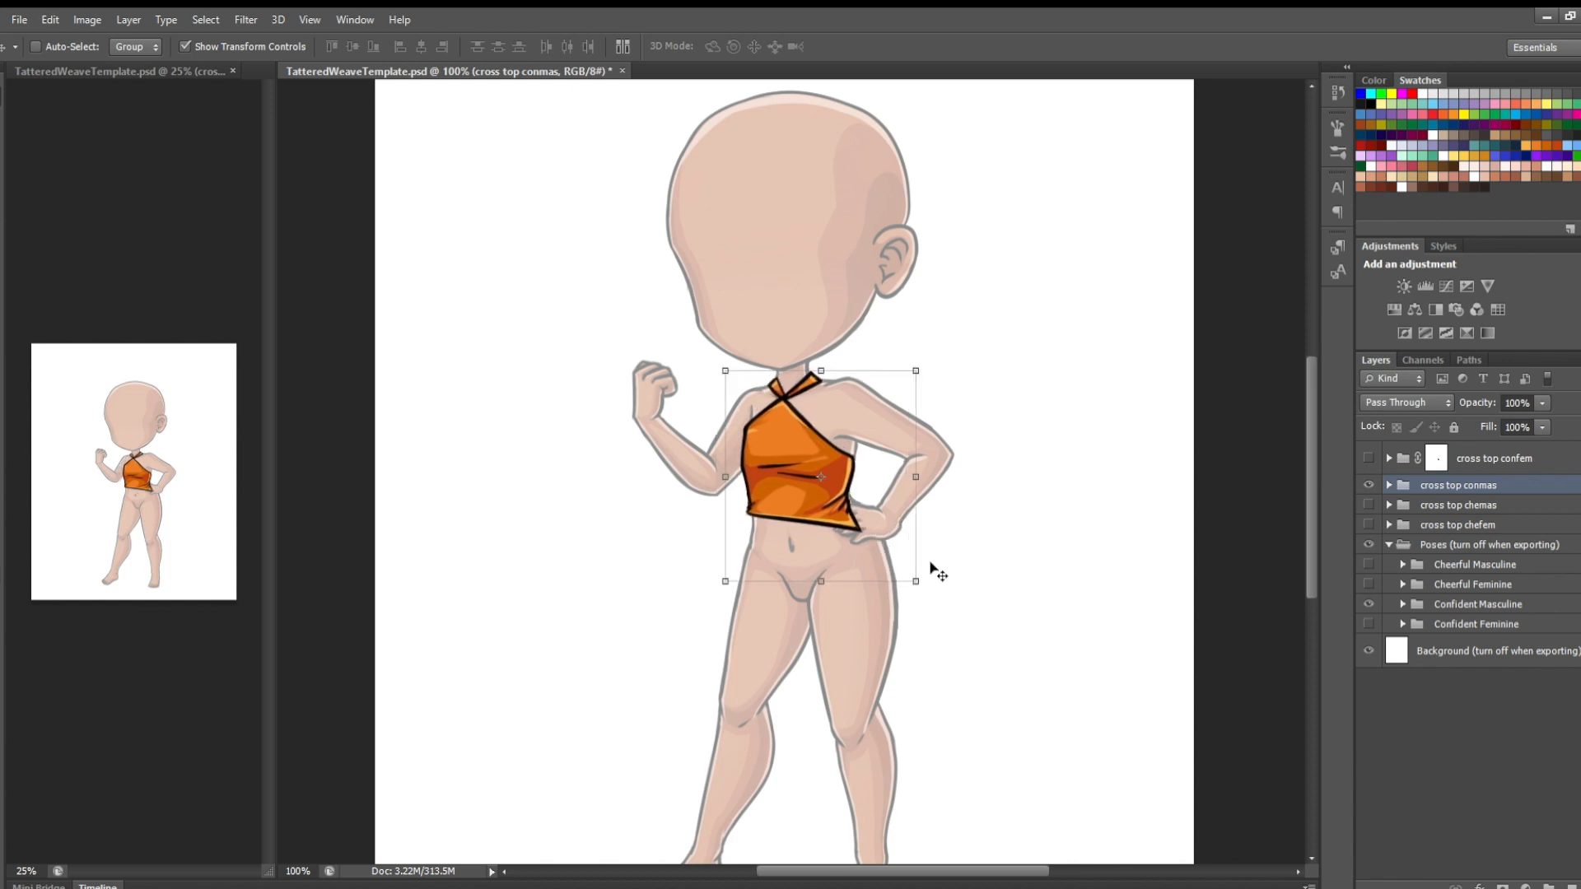
left_click(928, 590)
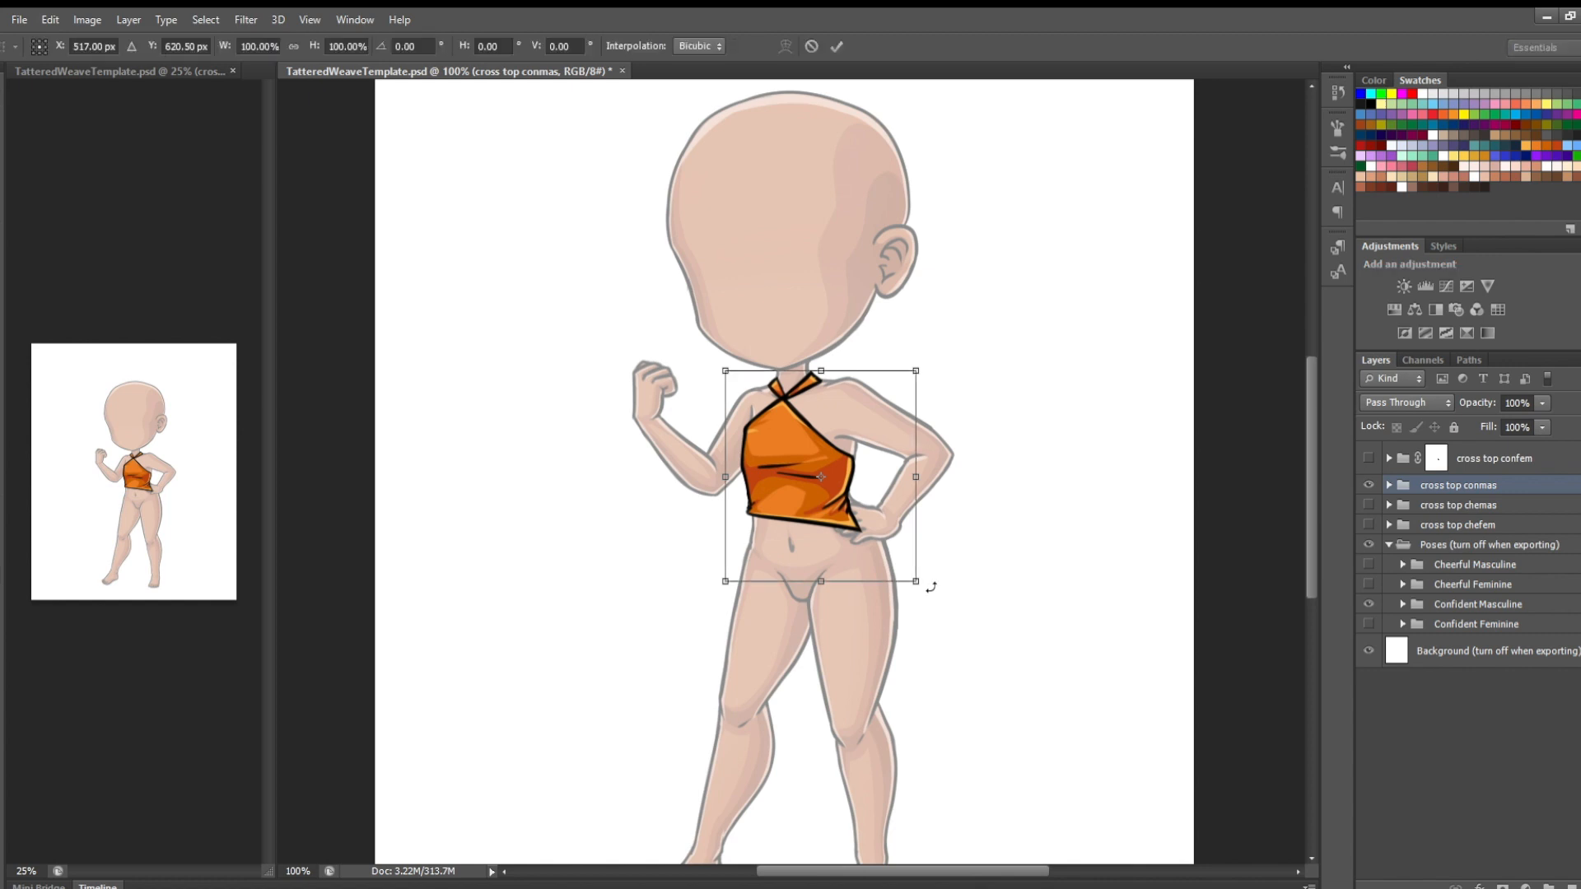
left_click(1540, 403)
left_click_drag(1521, 418, 1512, 423)
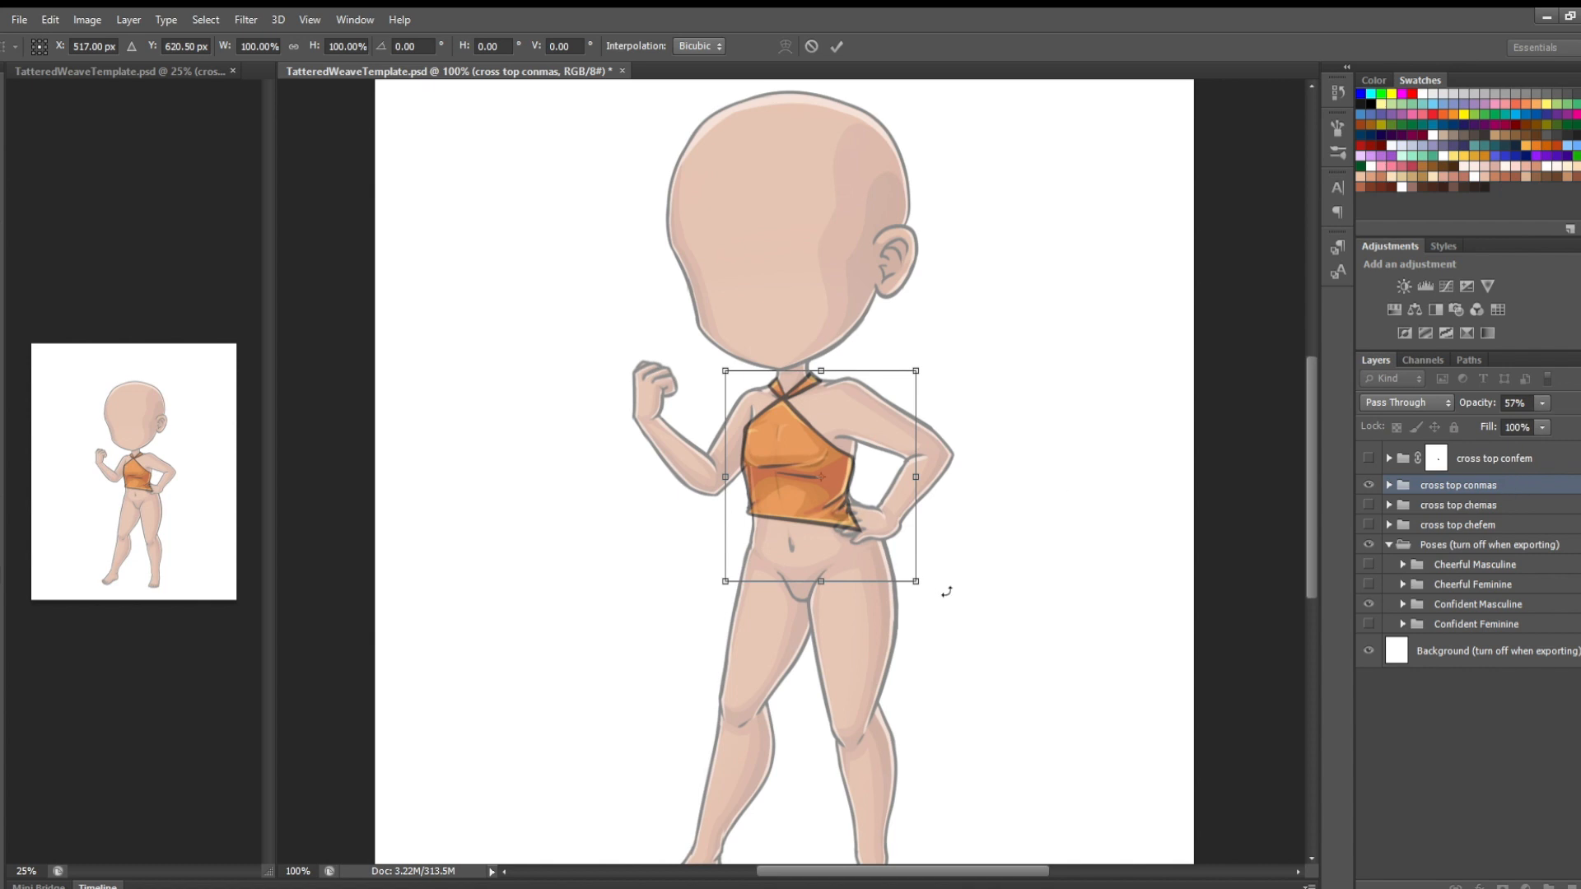
Rotate the conmas top about -2°, nudge it up onto the torso, apply the transform and restore its opacity to 100%
left_click_drag(947, 592, 949, 587)
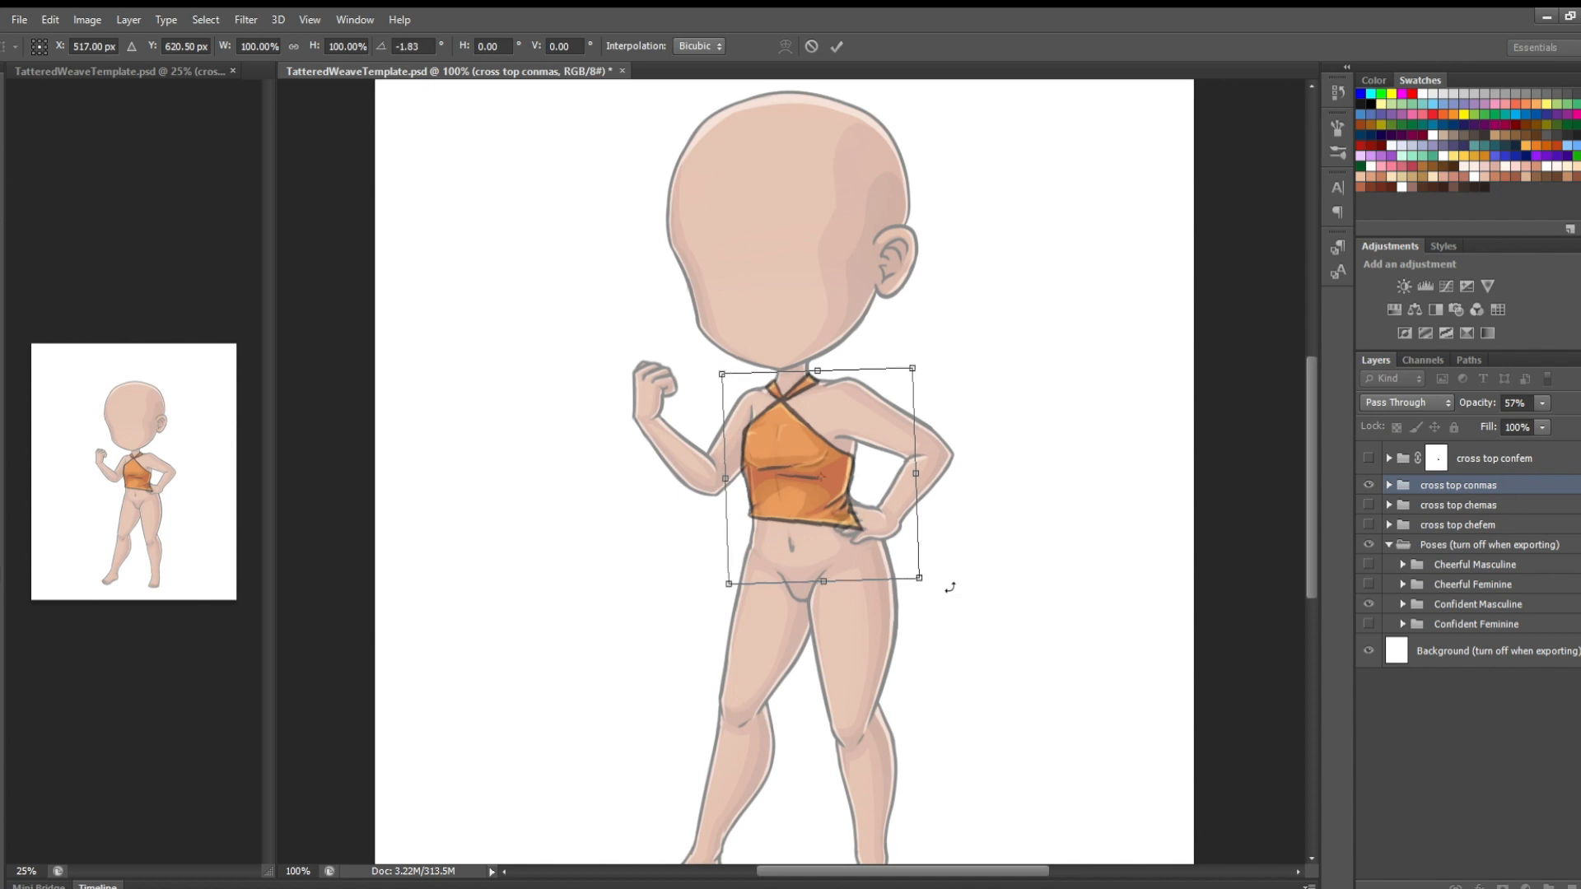
key("Right")
key("Up")
key("Up")
key("Up")
key("Up")
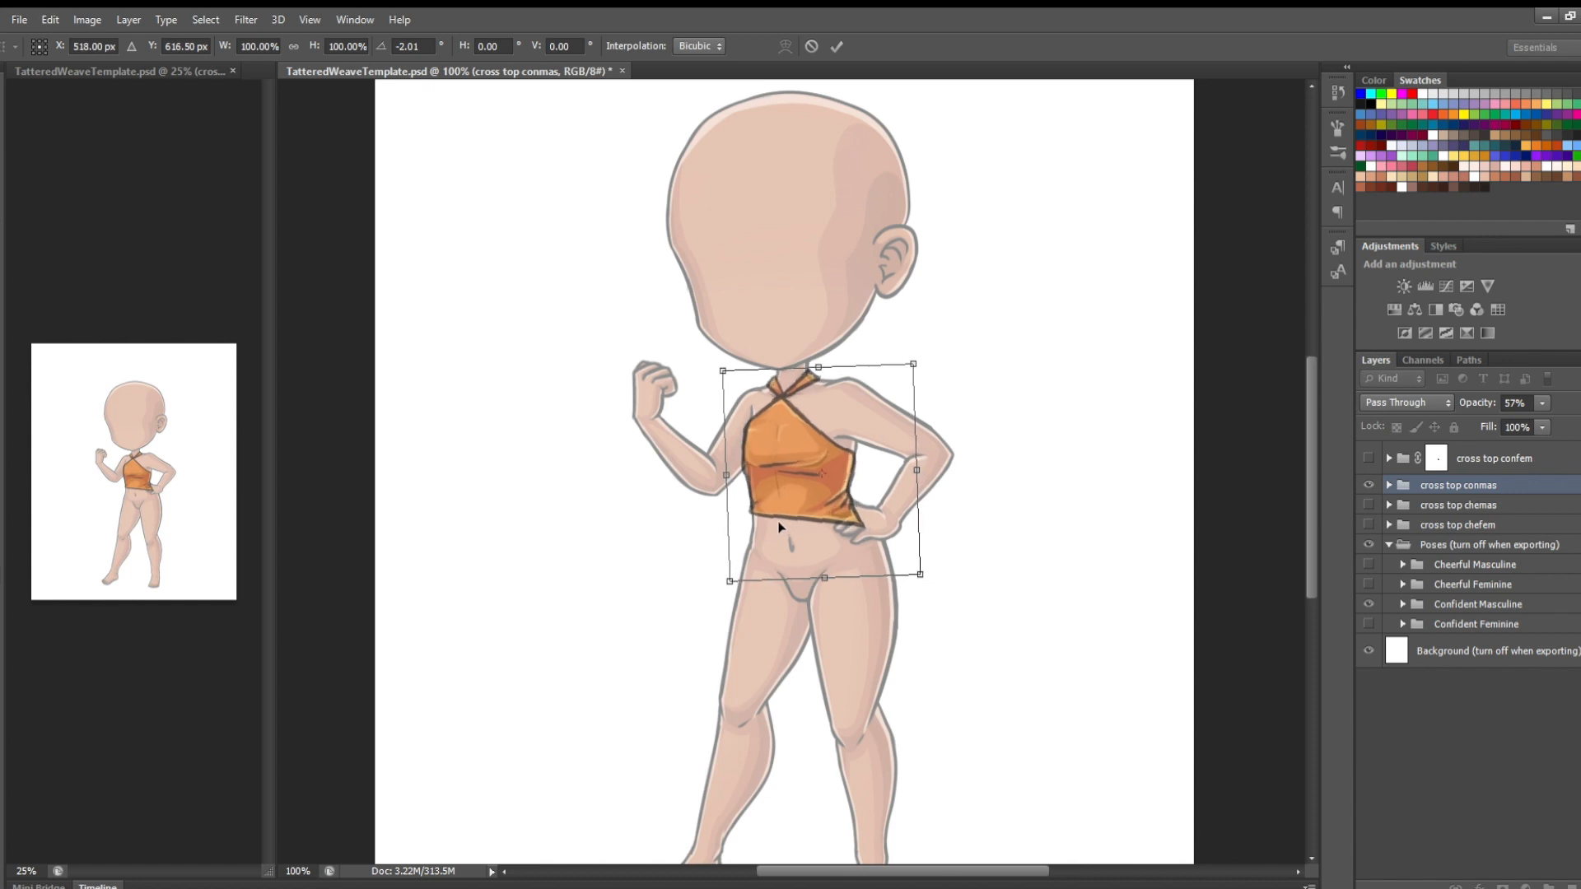
left_click(837, 46)
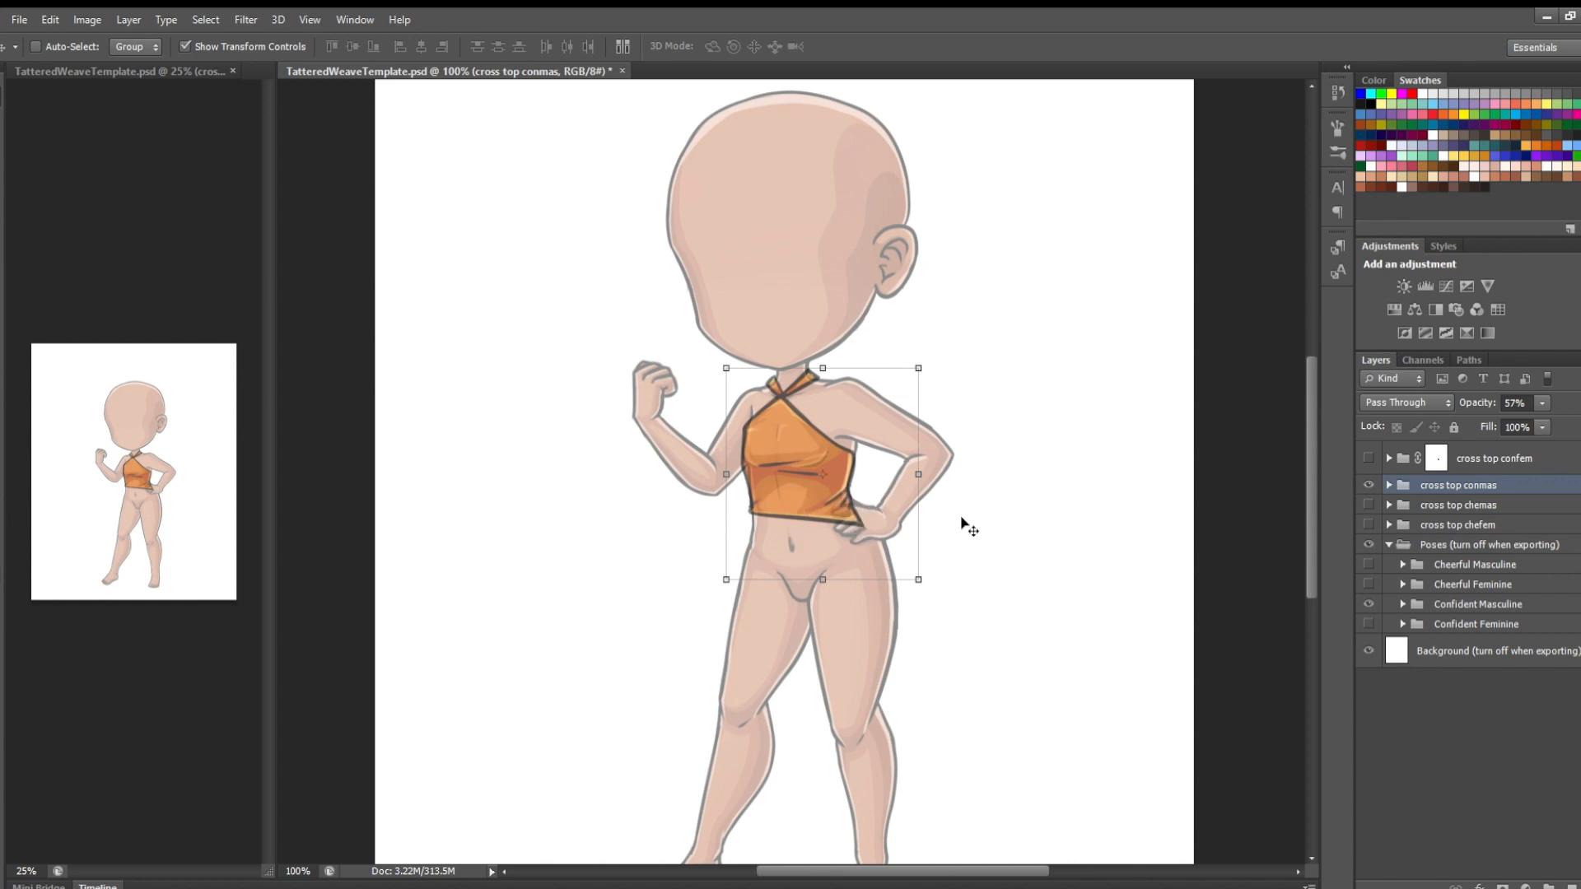
left_click_drag(1542, 403, 1577, 422)
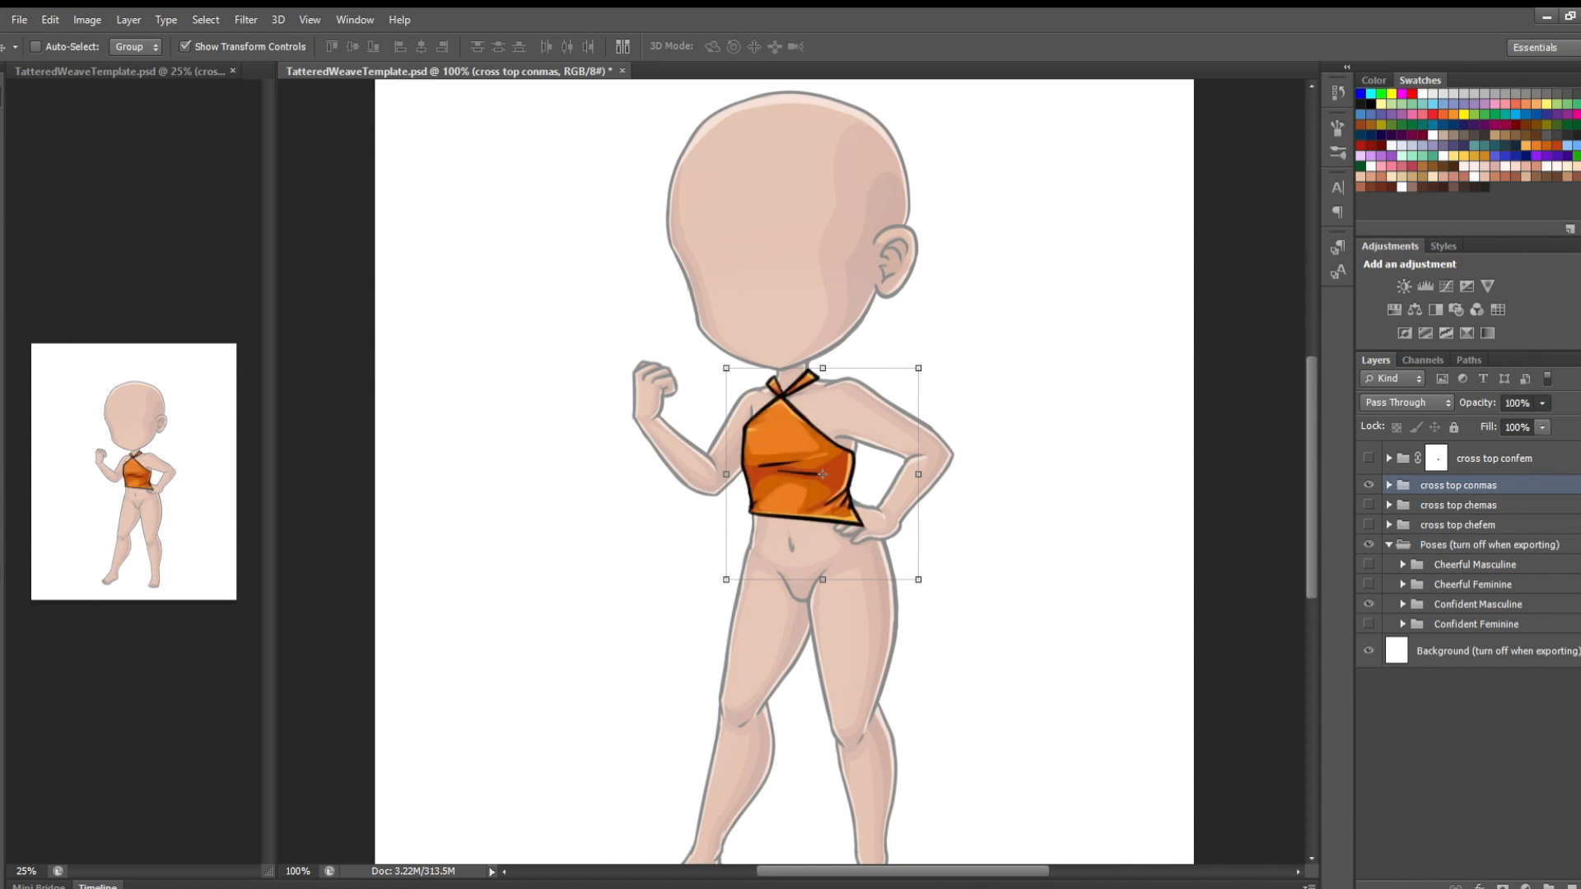
Rework the outline at both hem corners on the conmas lines layer, ending the right side edge at the hand
left_click(1389, 485)
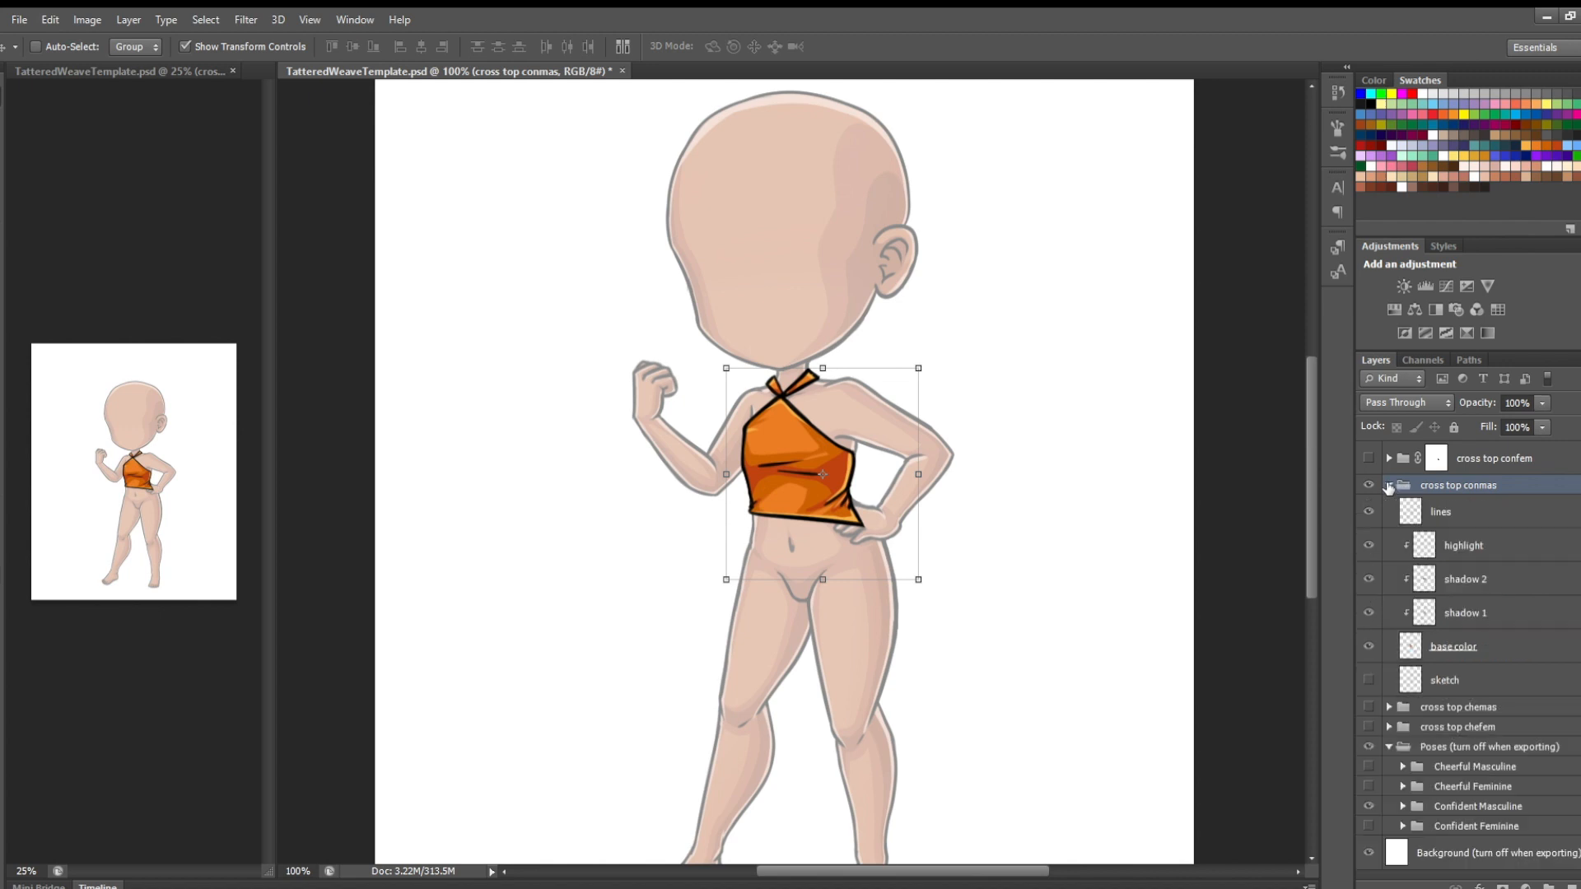
left_click(1473, 511)
key("z")
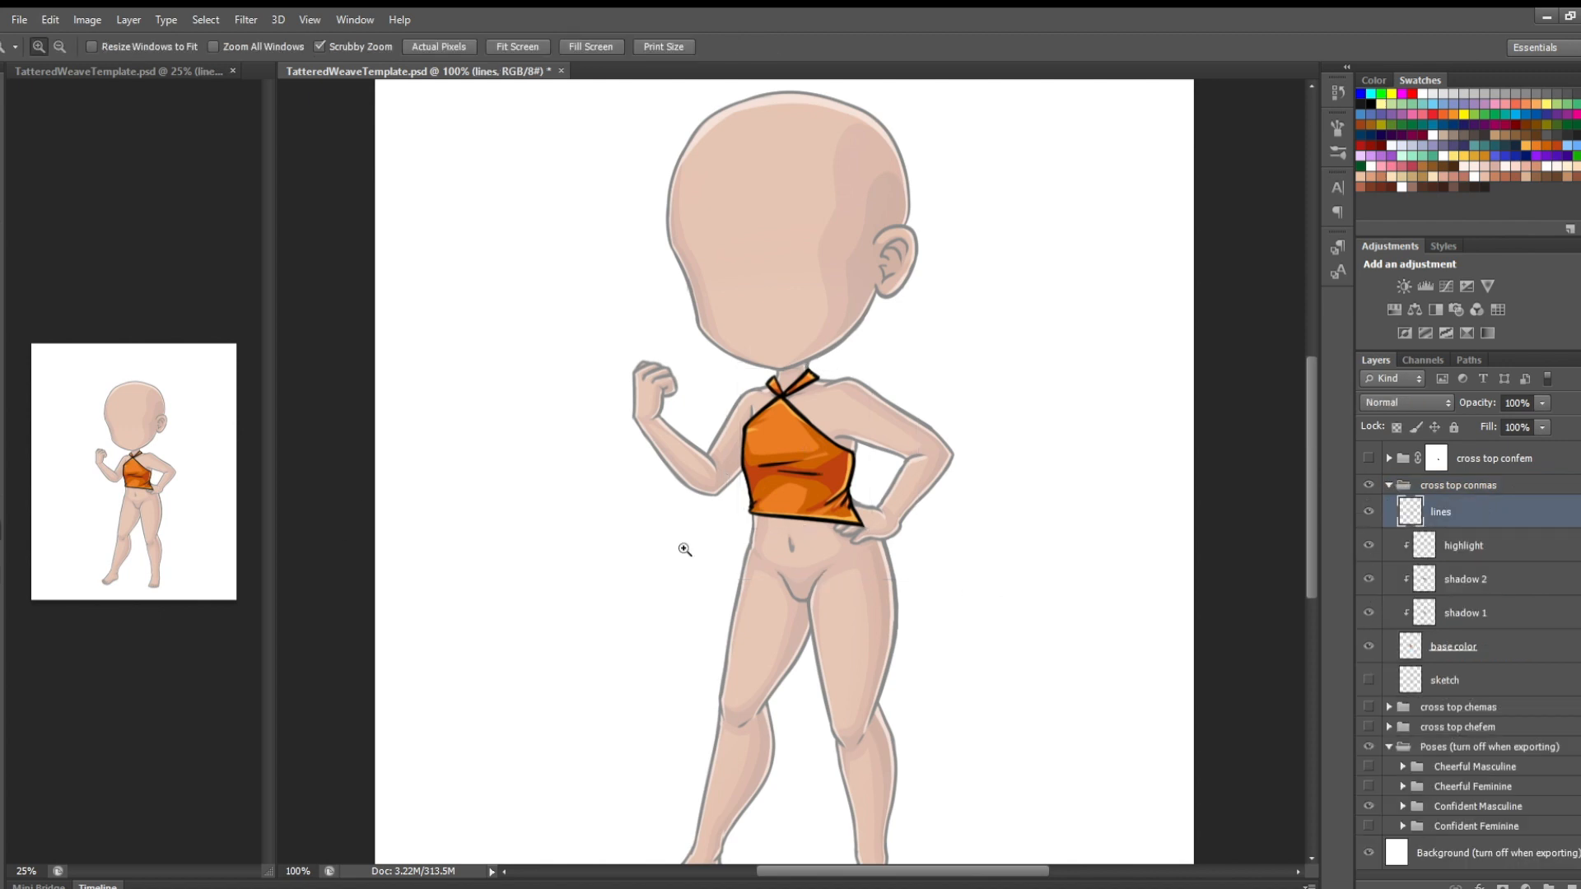
left_click(835, 560)
left_click(836, 561)
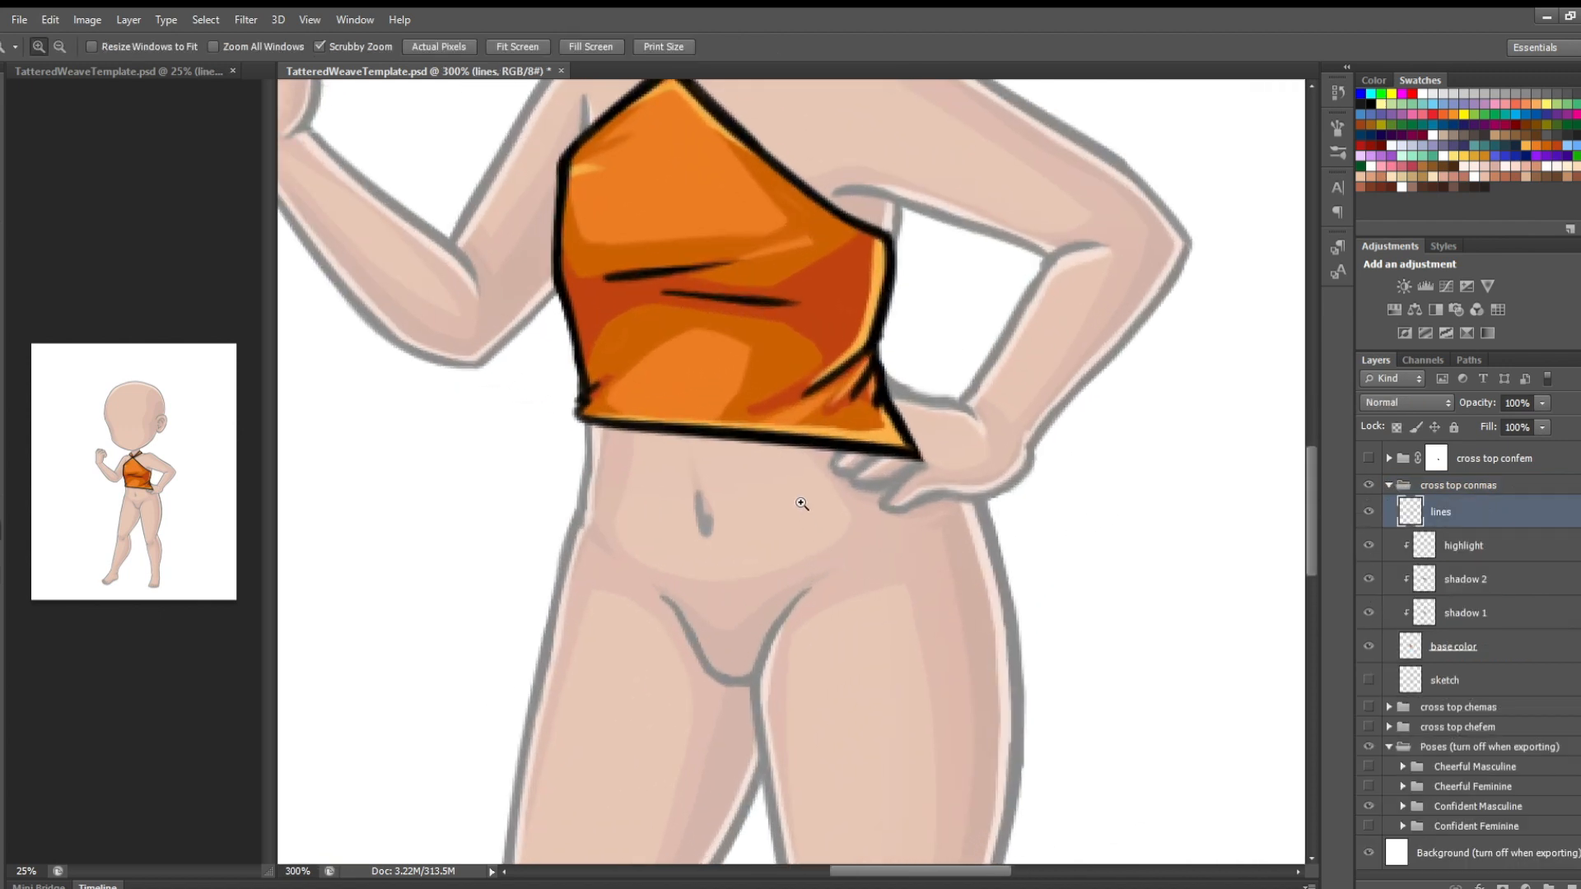
key("e")
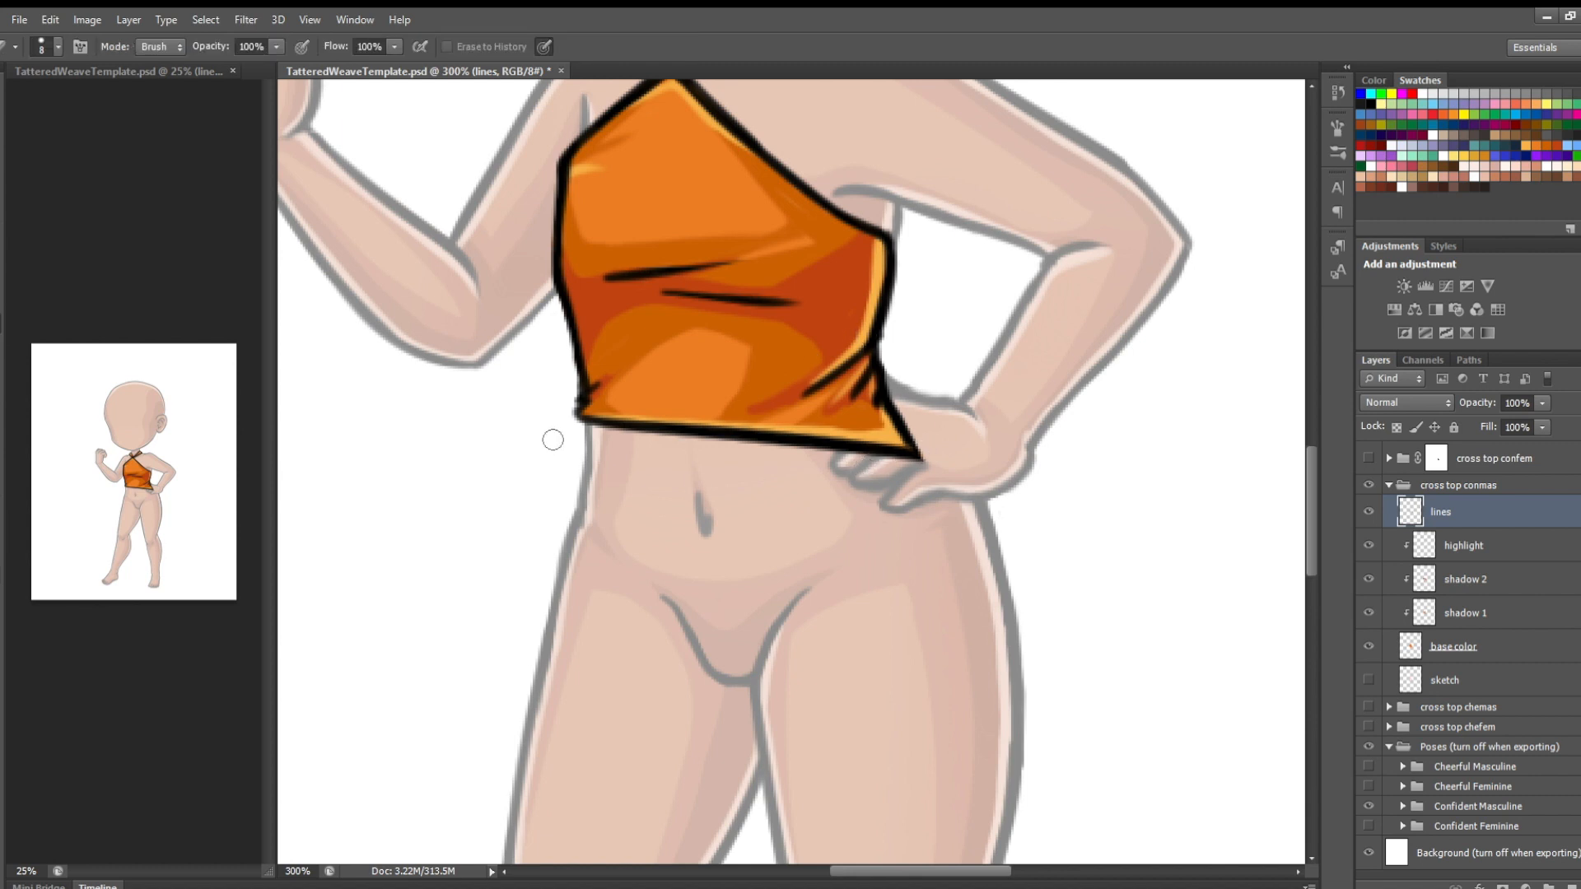
key("b")
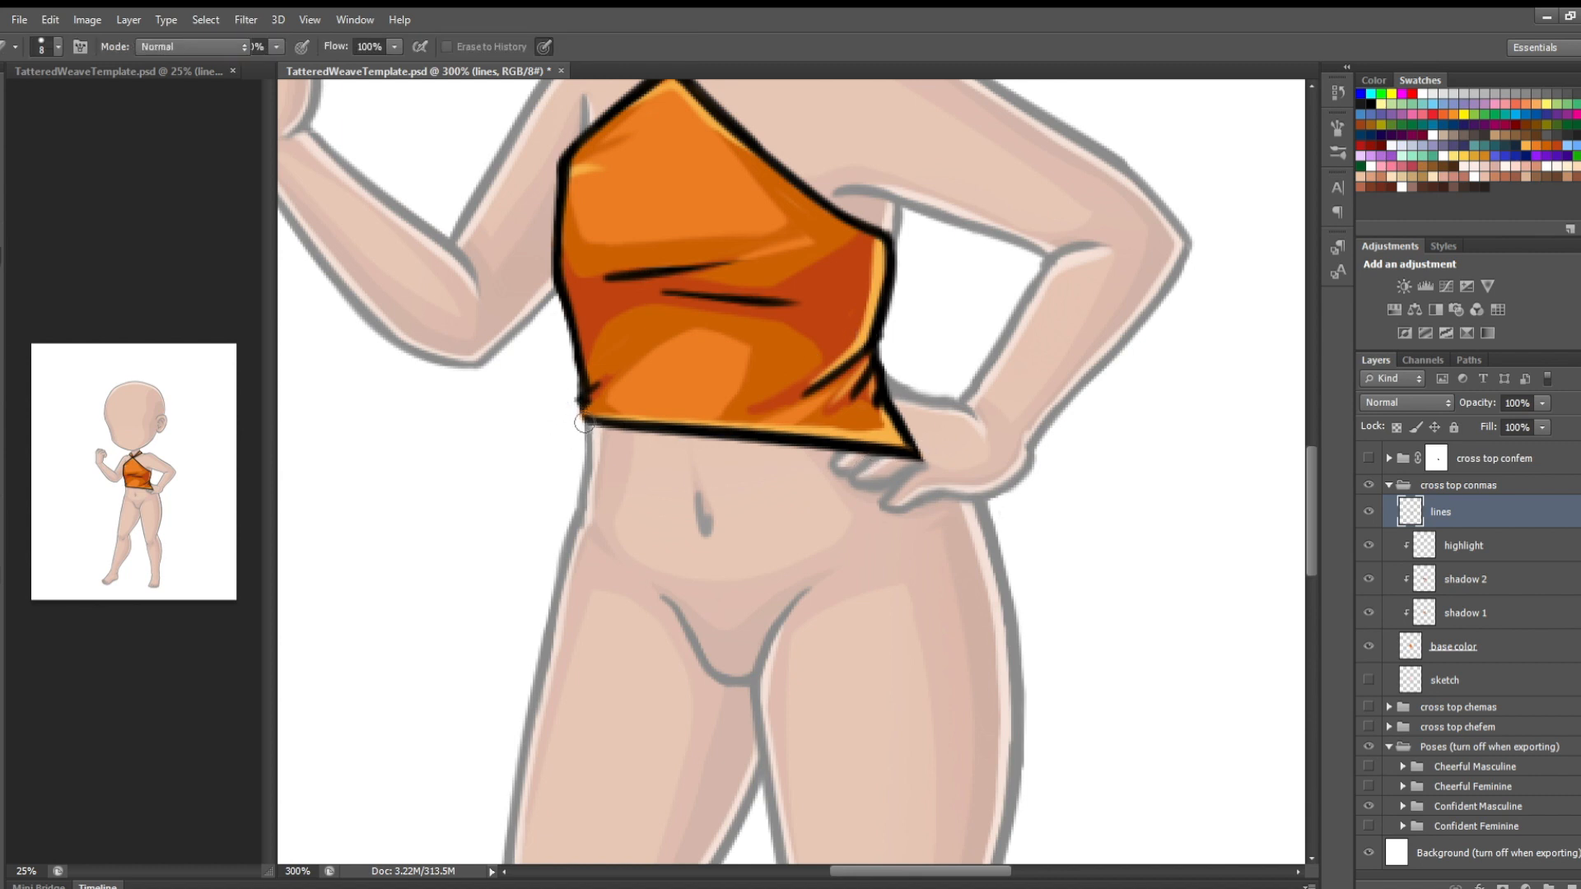
key("ctrl+z")
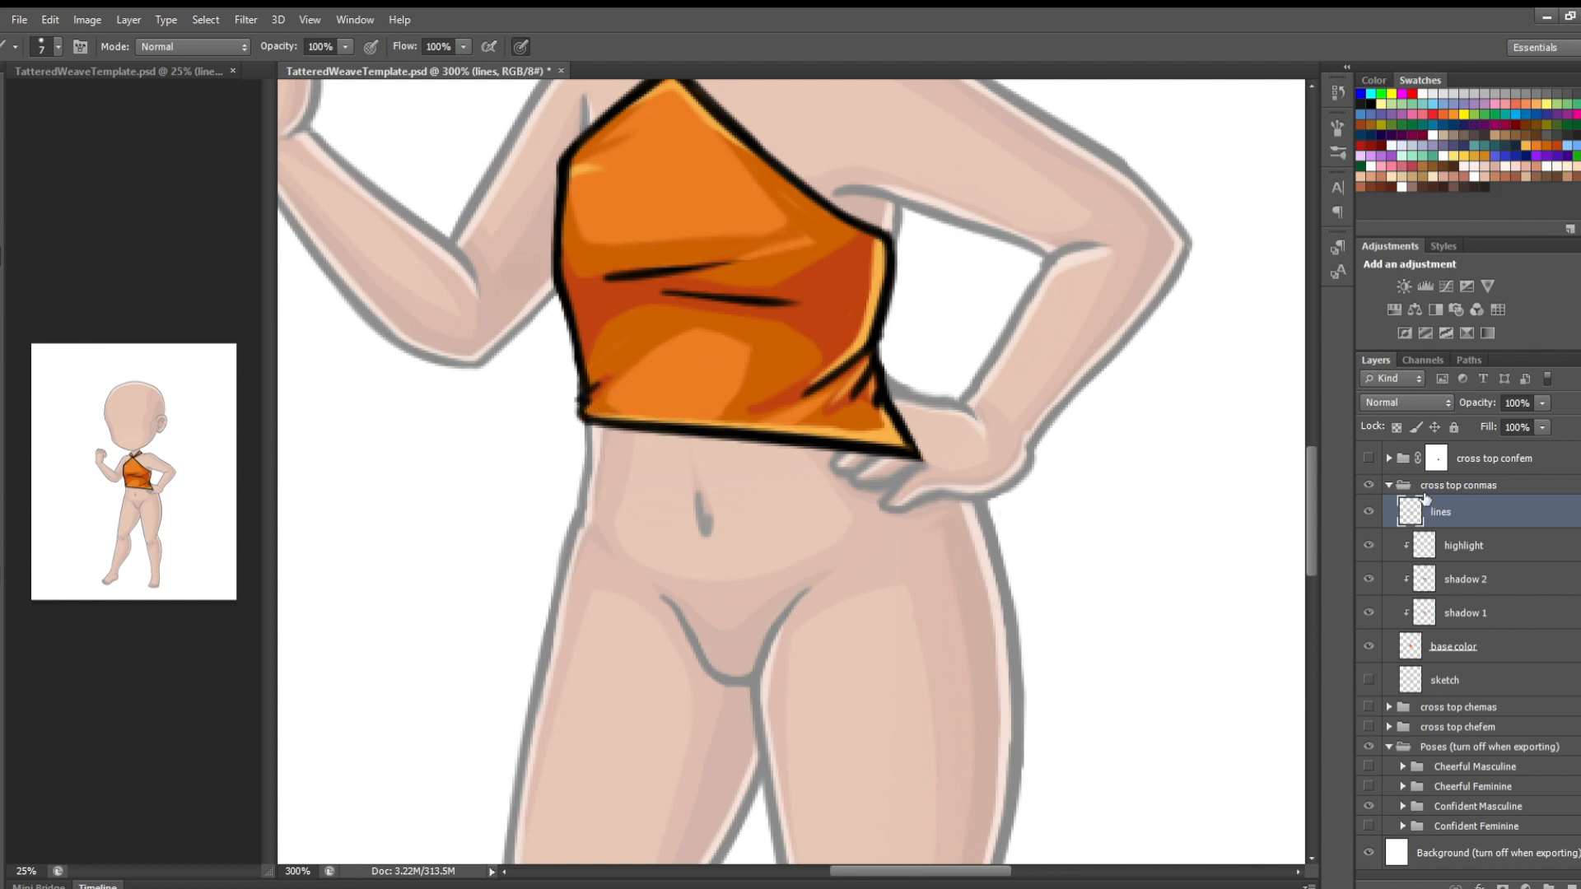
mouse_move(880, 369)
left_mouse_down()
mouse_move(903, 387)
mouse_move(887, 386)
mouse_move(888, 412)
mouse_move(916, 453)
mouse_move(893, 453)
left_mouse_up()
key("e")
Add a layer mask to the cross top conmas group and reduce the group's opacity to 44%
left_click(1482, 485)
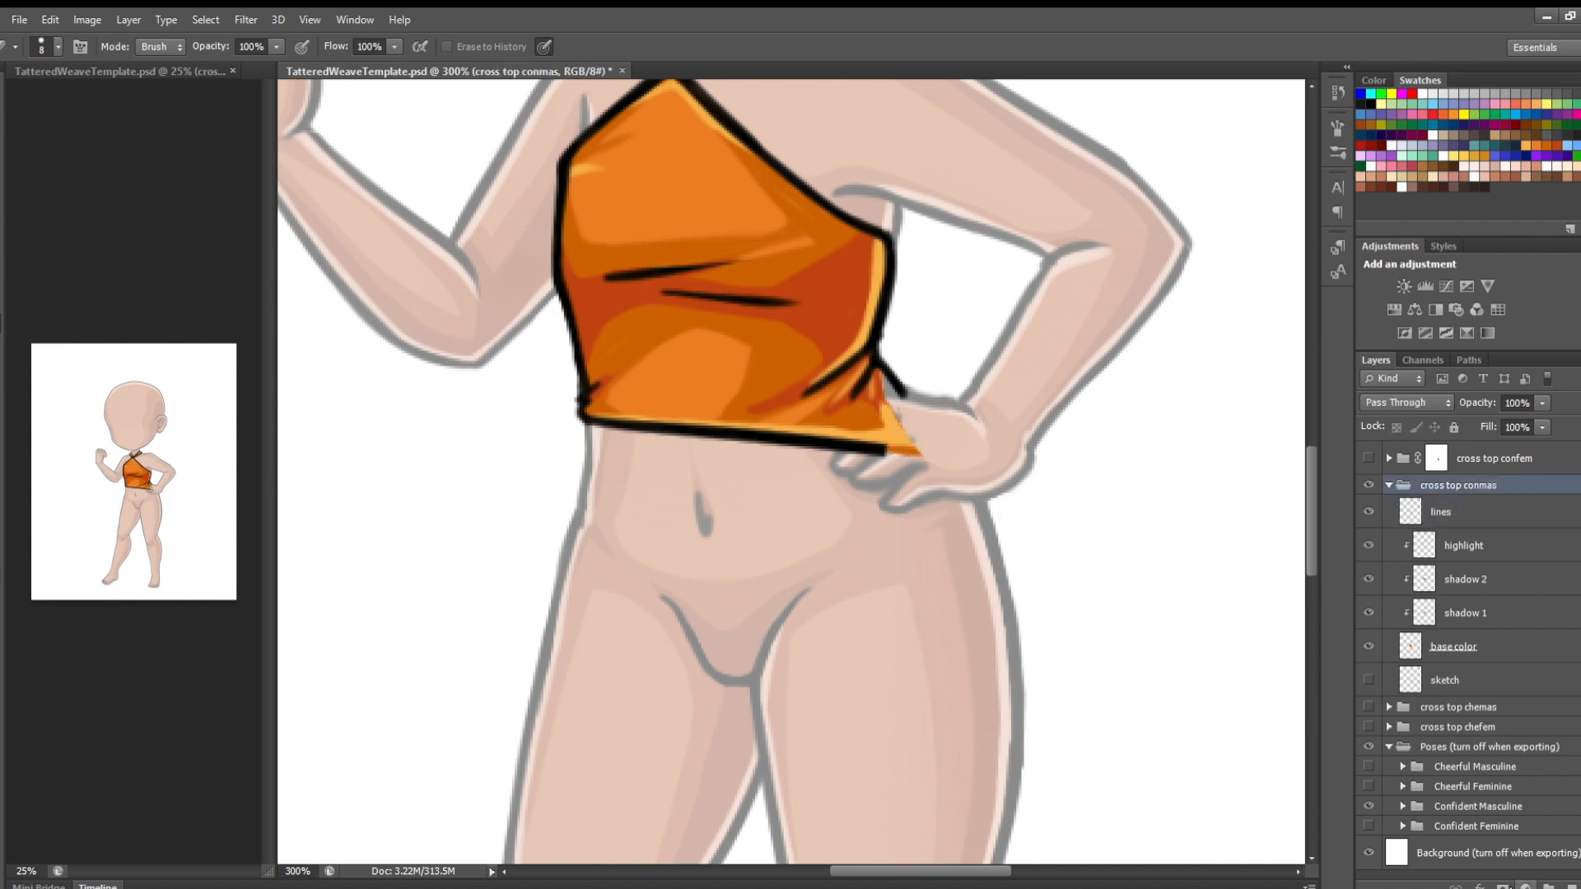
left_click(1504, 886)
left_click(1541, 402)
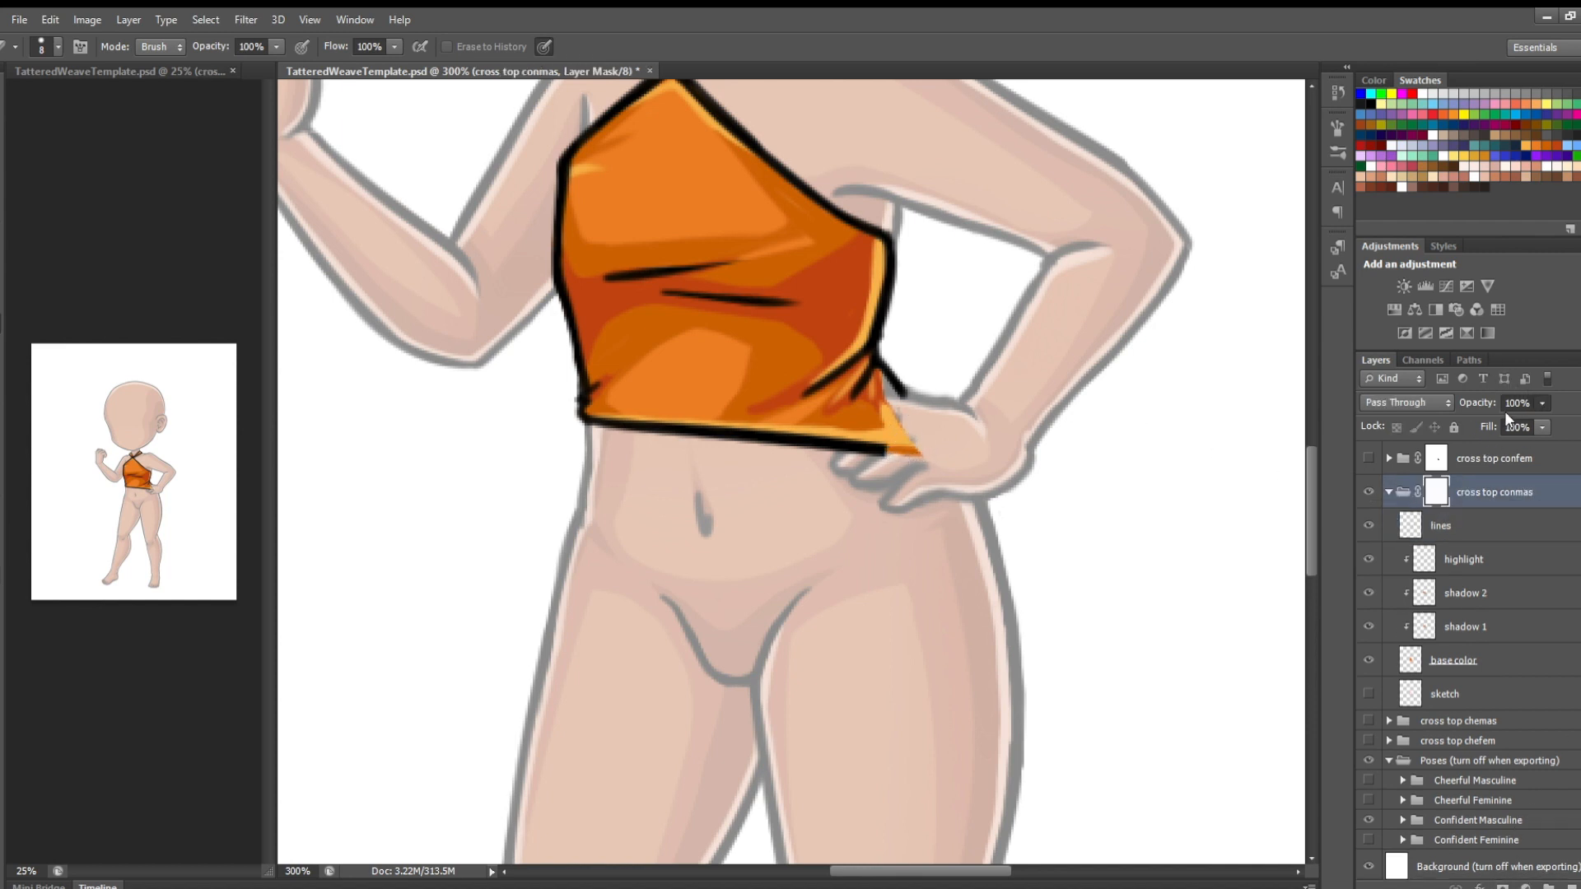
left_click(1506, 417)
left_click_drag(1507, 424, 1487, 419)
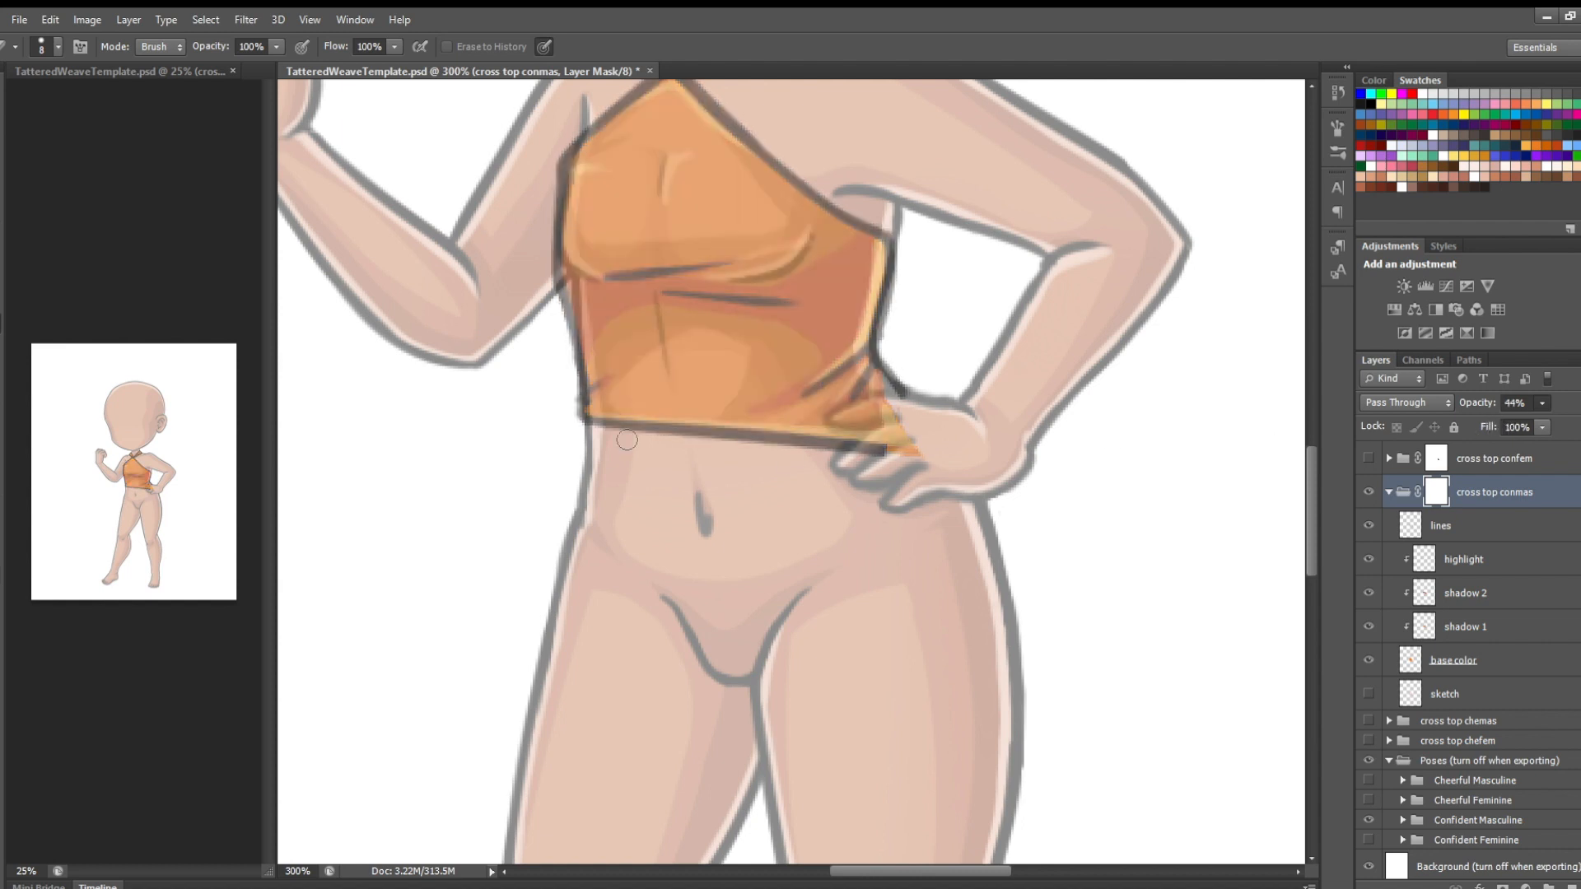
Lasso the hand resting on the hip and mask out the part of the top that covers it
left_click(1, 141)
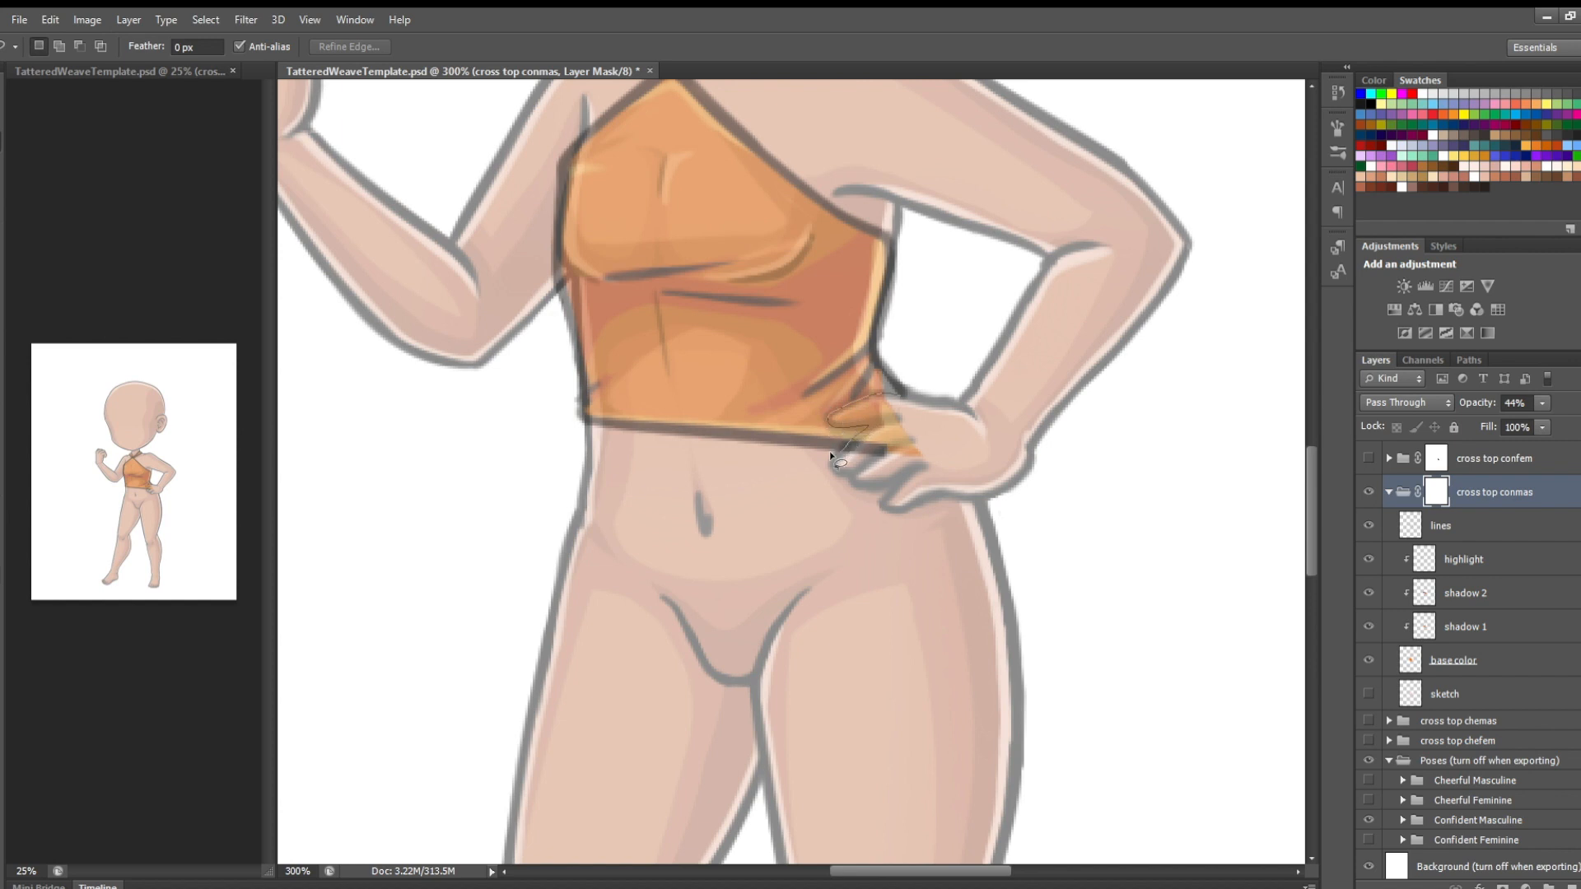
left_click_drag(955, 420, 953, 419)
key("Delete")
key("g")
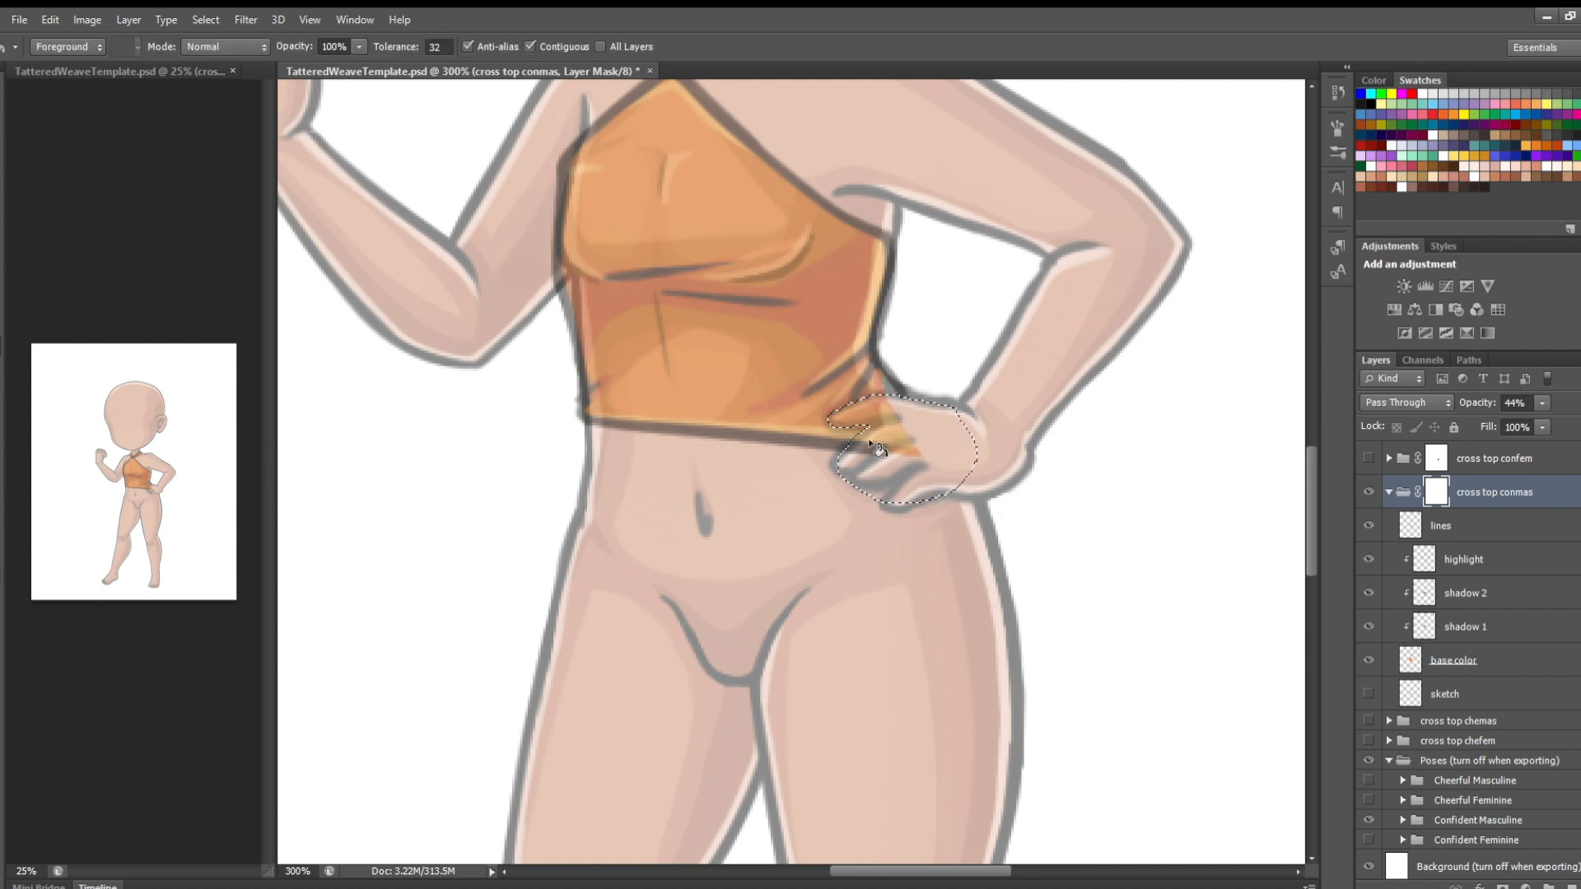
key("ctrl+d")
Set the cross top conmas group's opacity back to 100%
left_click(1489, 531)
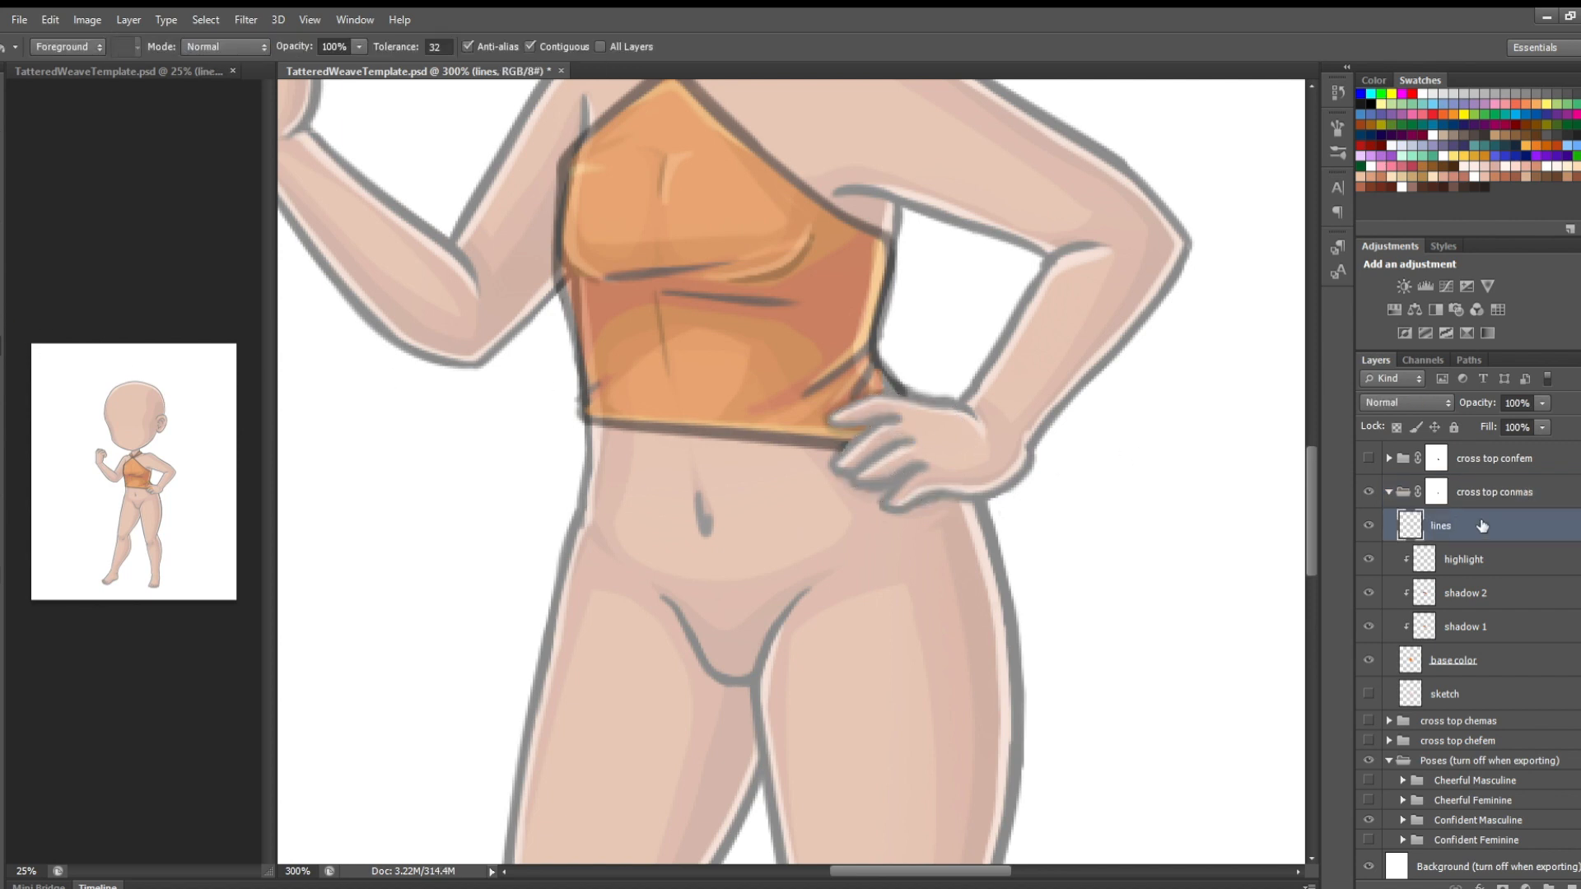
left_click(1510, 489)
left_click(1542, 404)
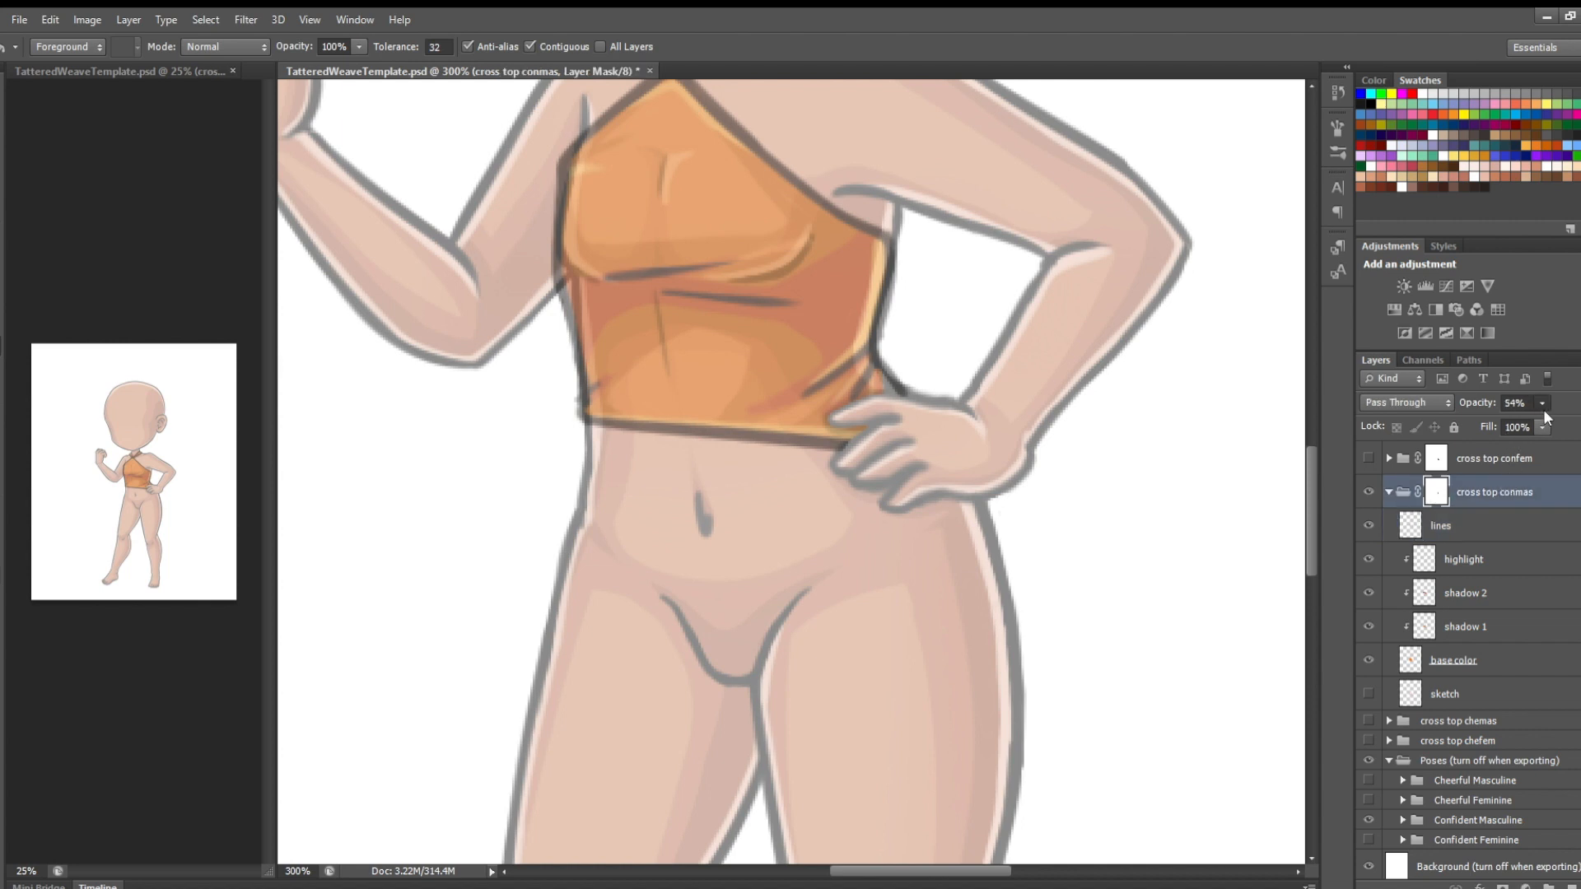
left_click_drag(1542, 419, 1579, 421)
Brush the black outline around the thumb tip at the hem on the conmas lines layer
left_click(1513, 523)
key("b")
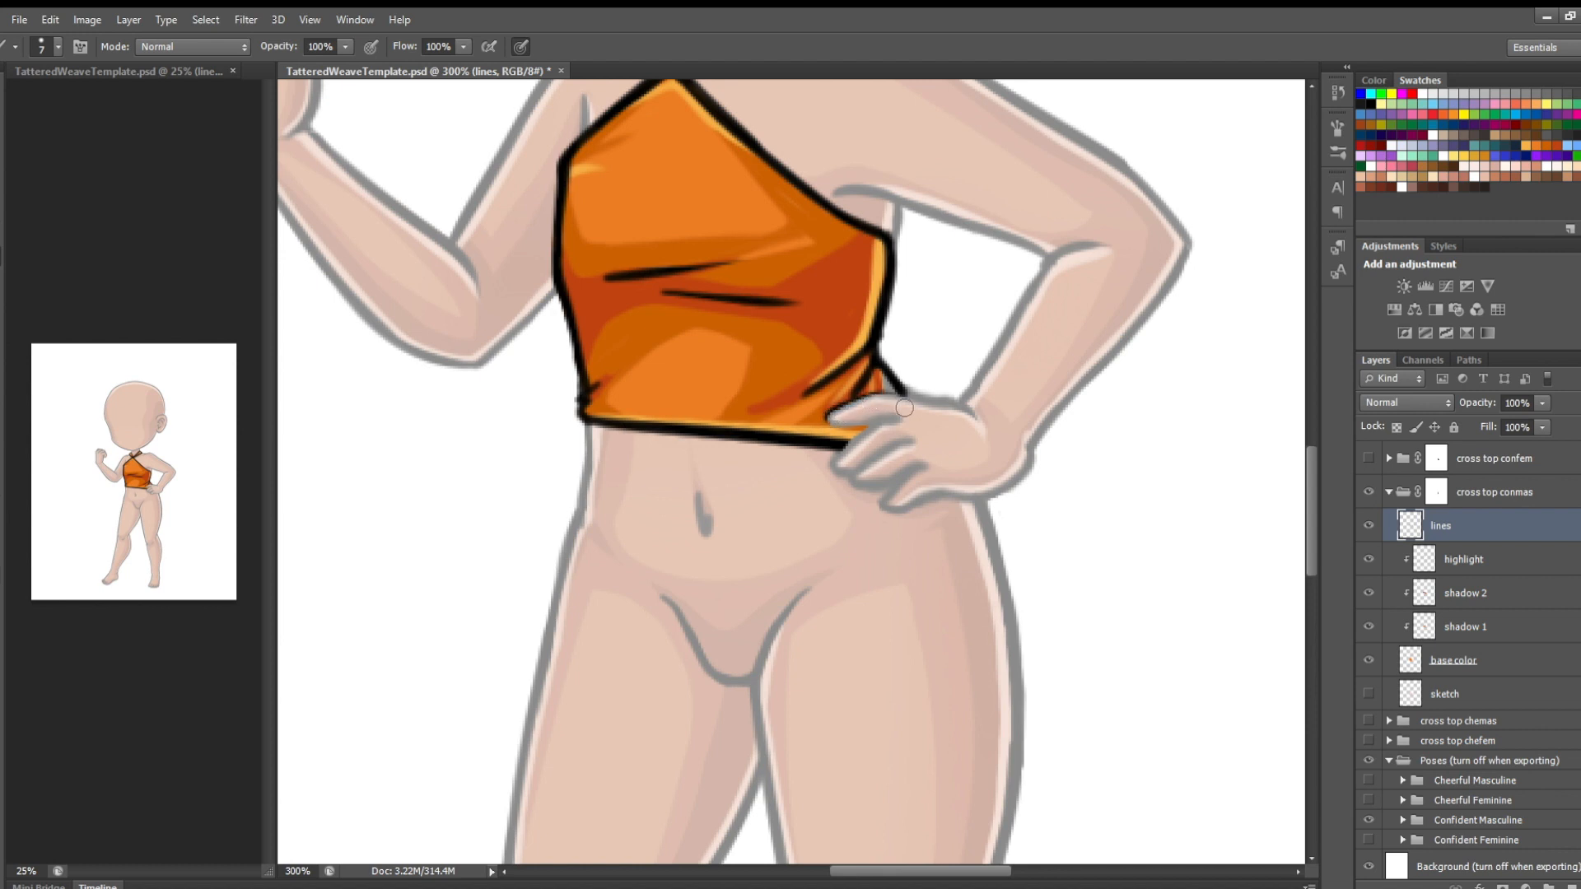
left_click_drag(833, 420, 869, 428)
Paint orange into the gap beside the hand on the base color layer, and collapse the cross top conmas group
left_click(1487, 660)
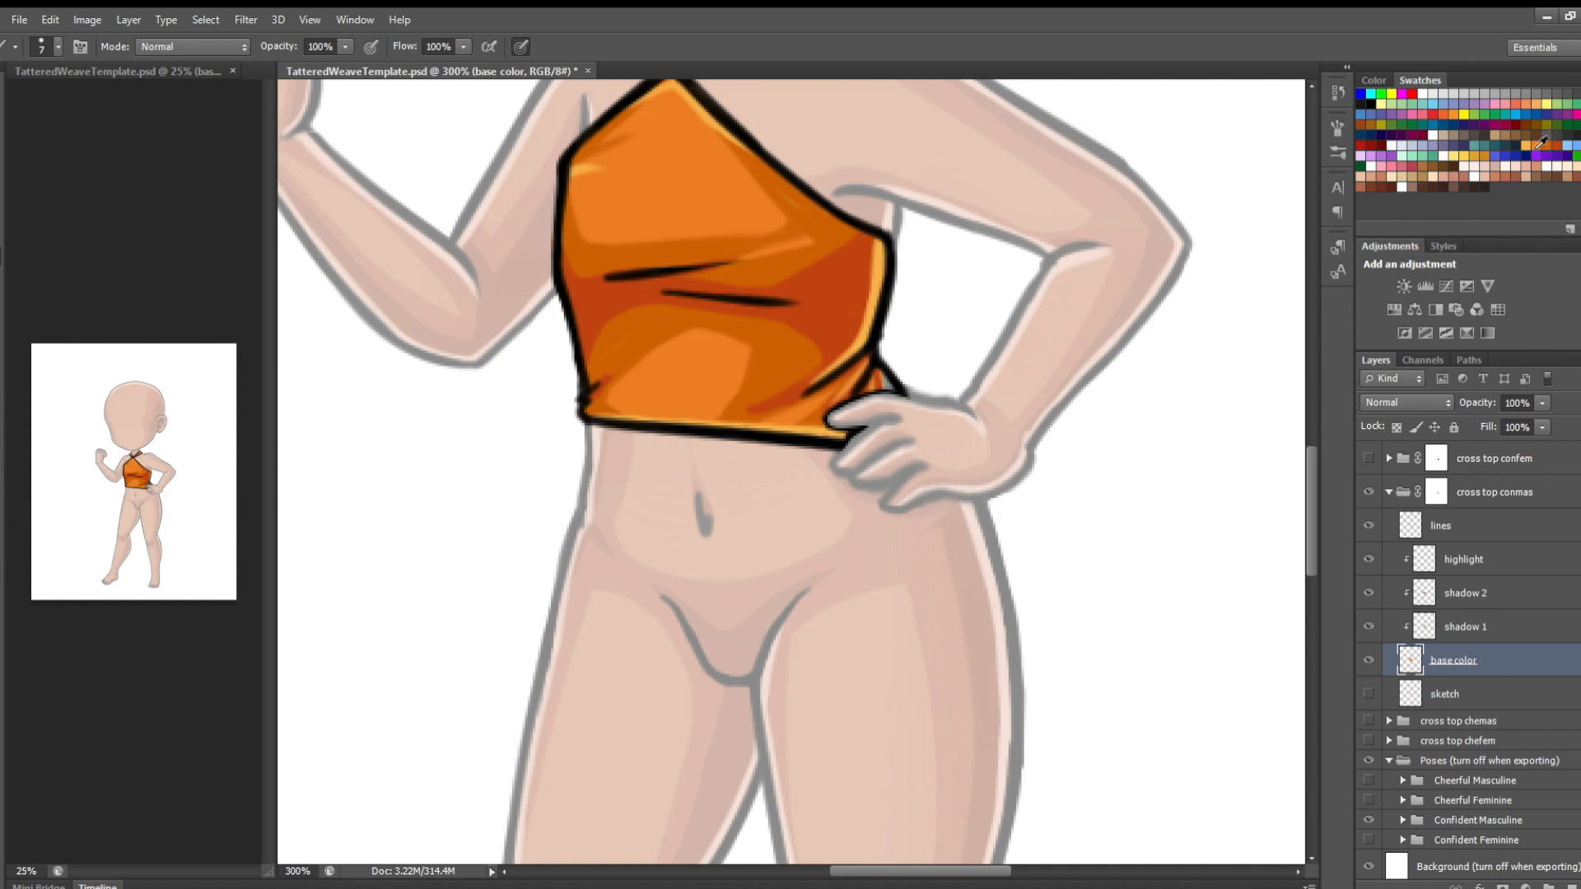
mouse_move(876, 382)
left_mouse_down()
mouse_move(892, 398)
mouse_move(879, 398)
left_mouse_up()
key("z")
left_click(988, 517, "alt")
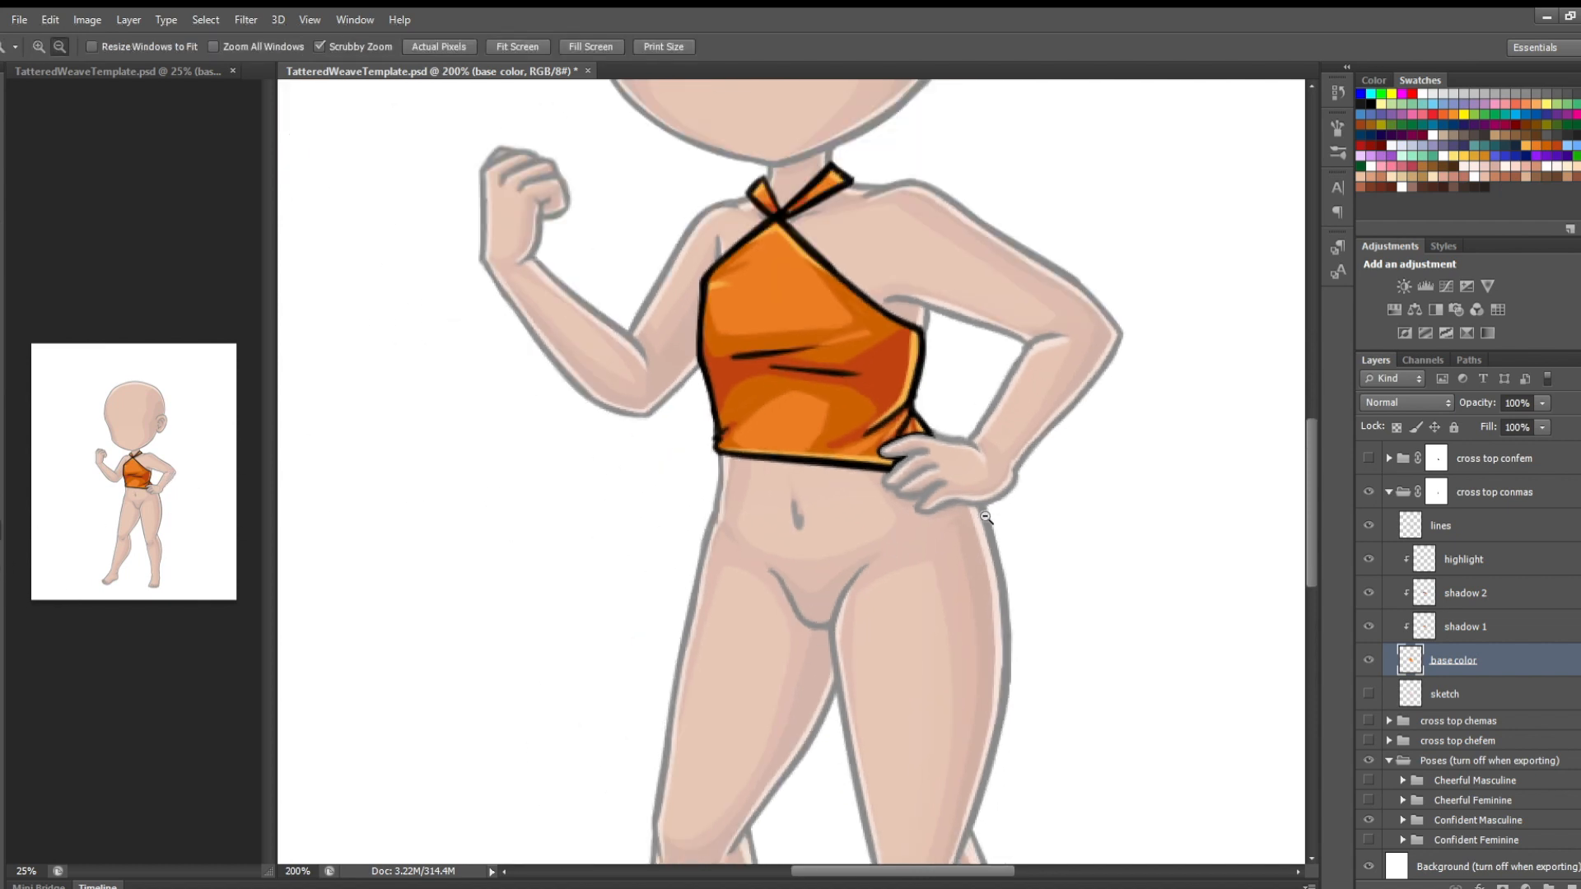
left_click(990, 518, "alt")
left_click(992, 518, "alt")
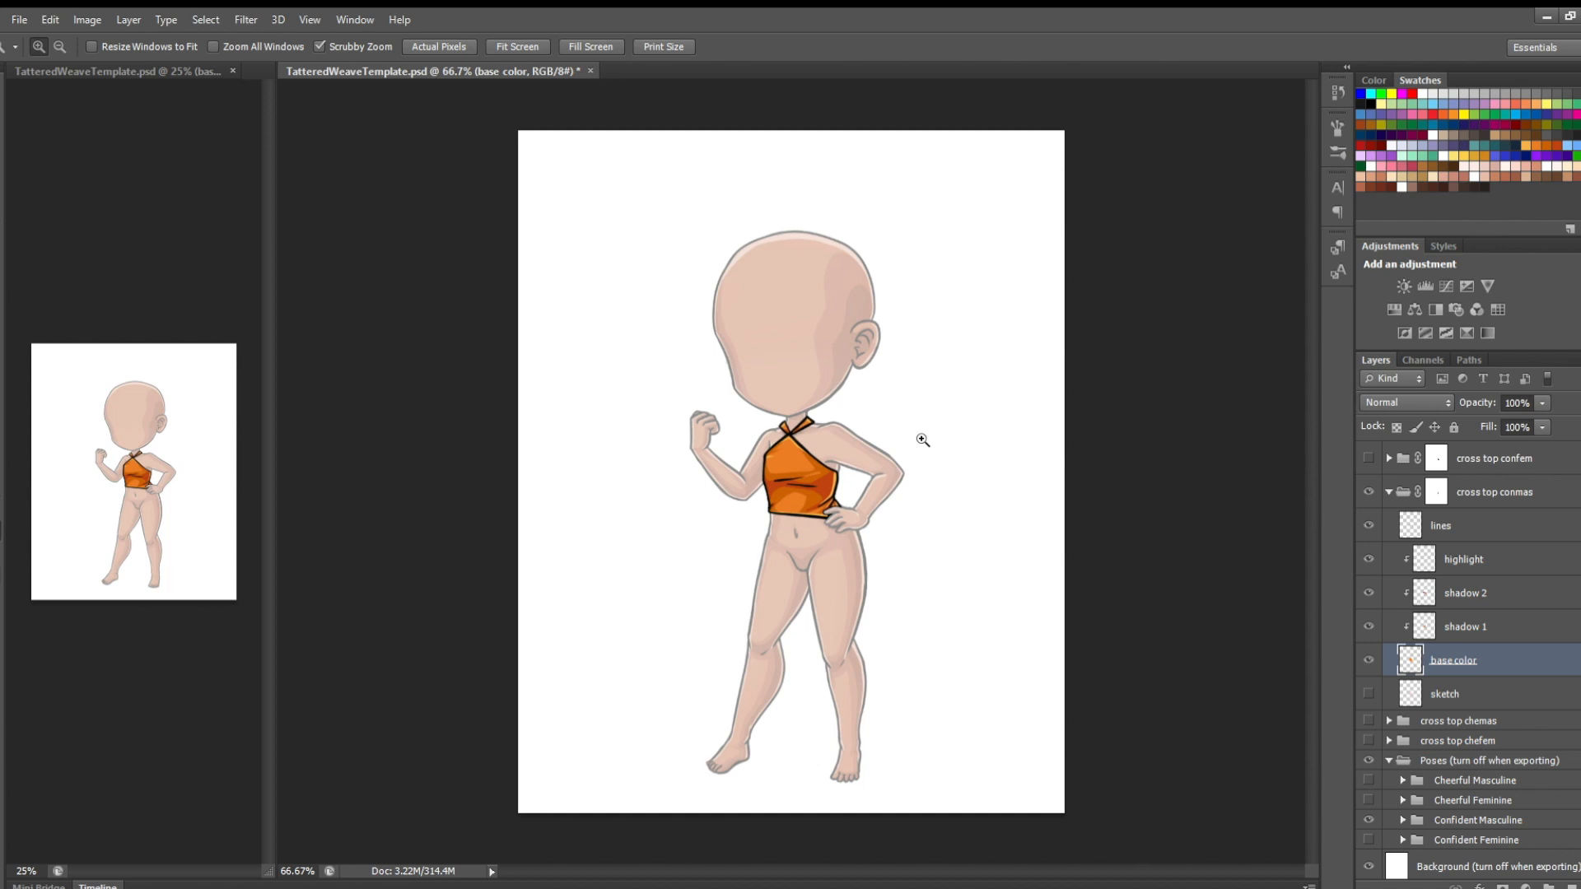
left_click(1389, 492)
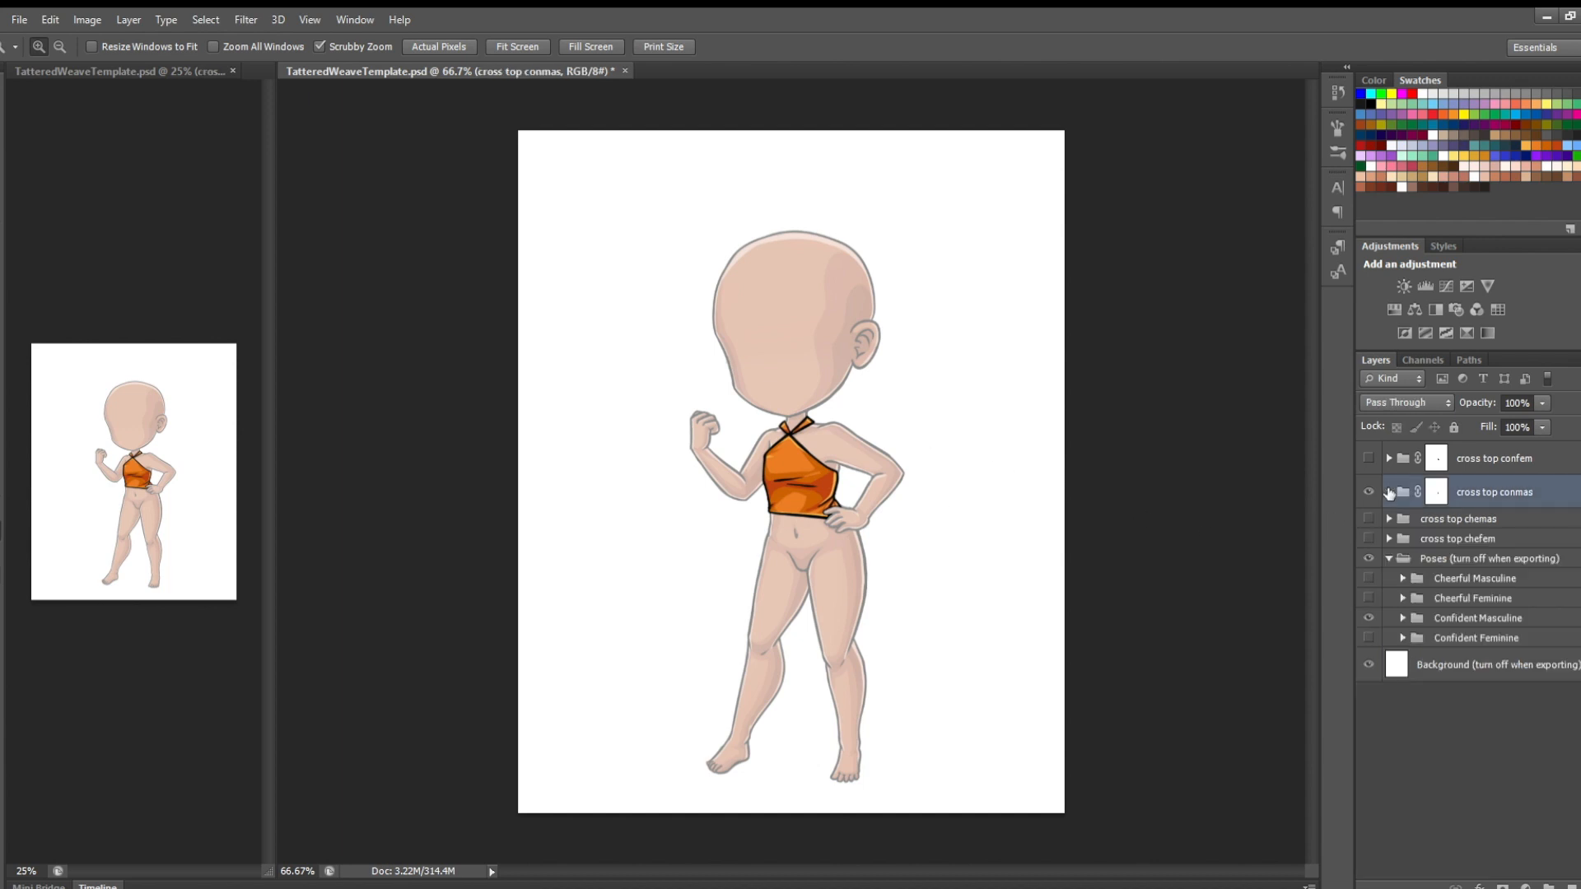
Hide the Poses group and the Background layer, and show only the cross top confem group for export
left_click(1368, 559)
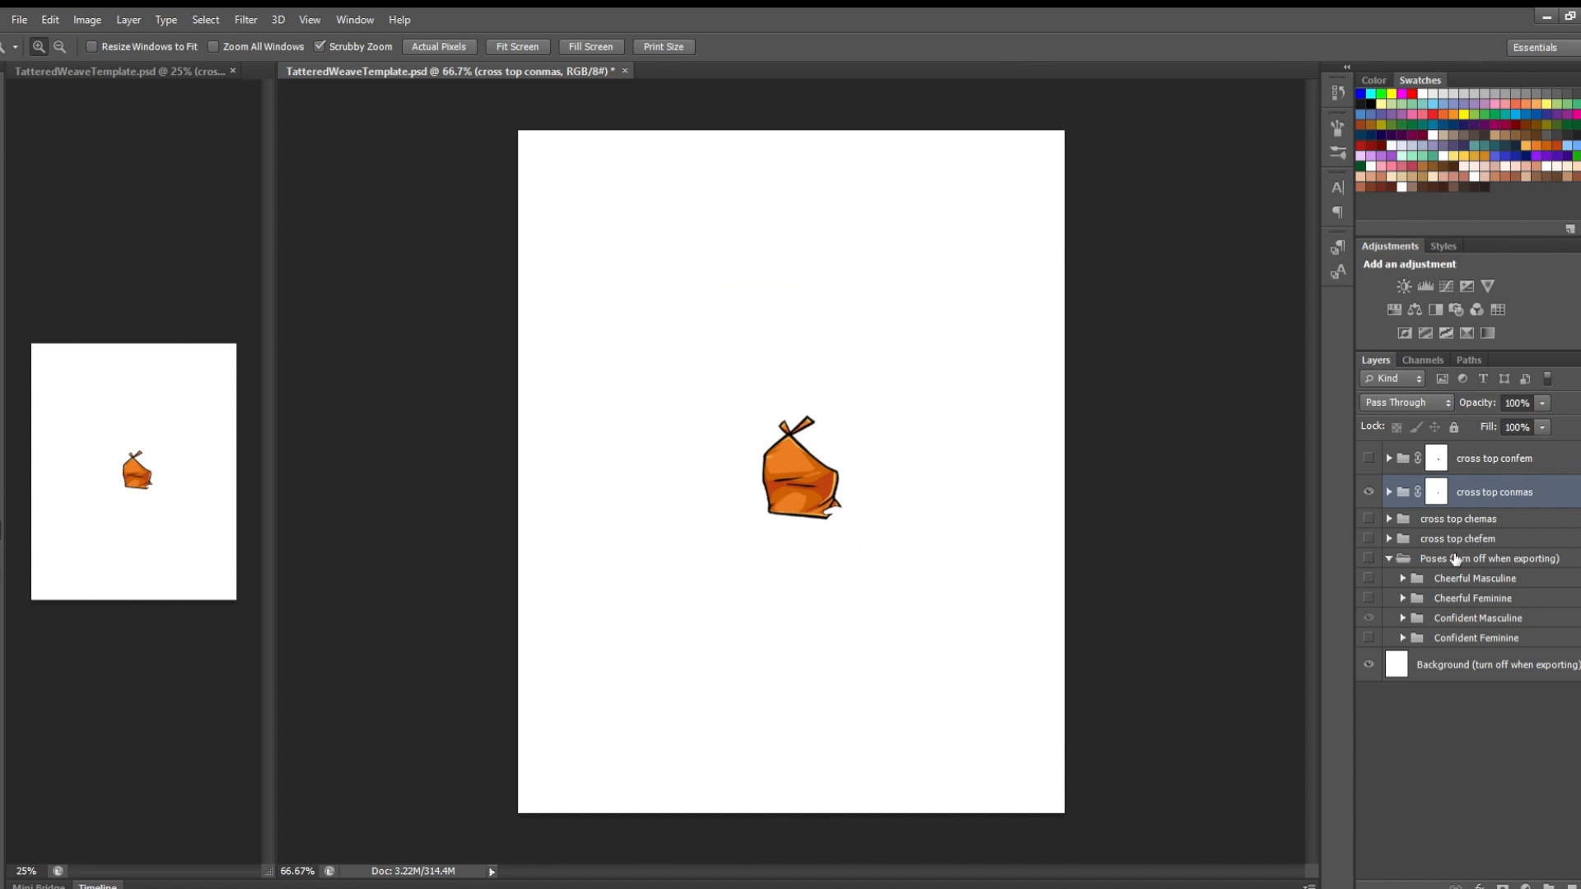
left_click(1368, 665)
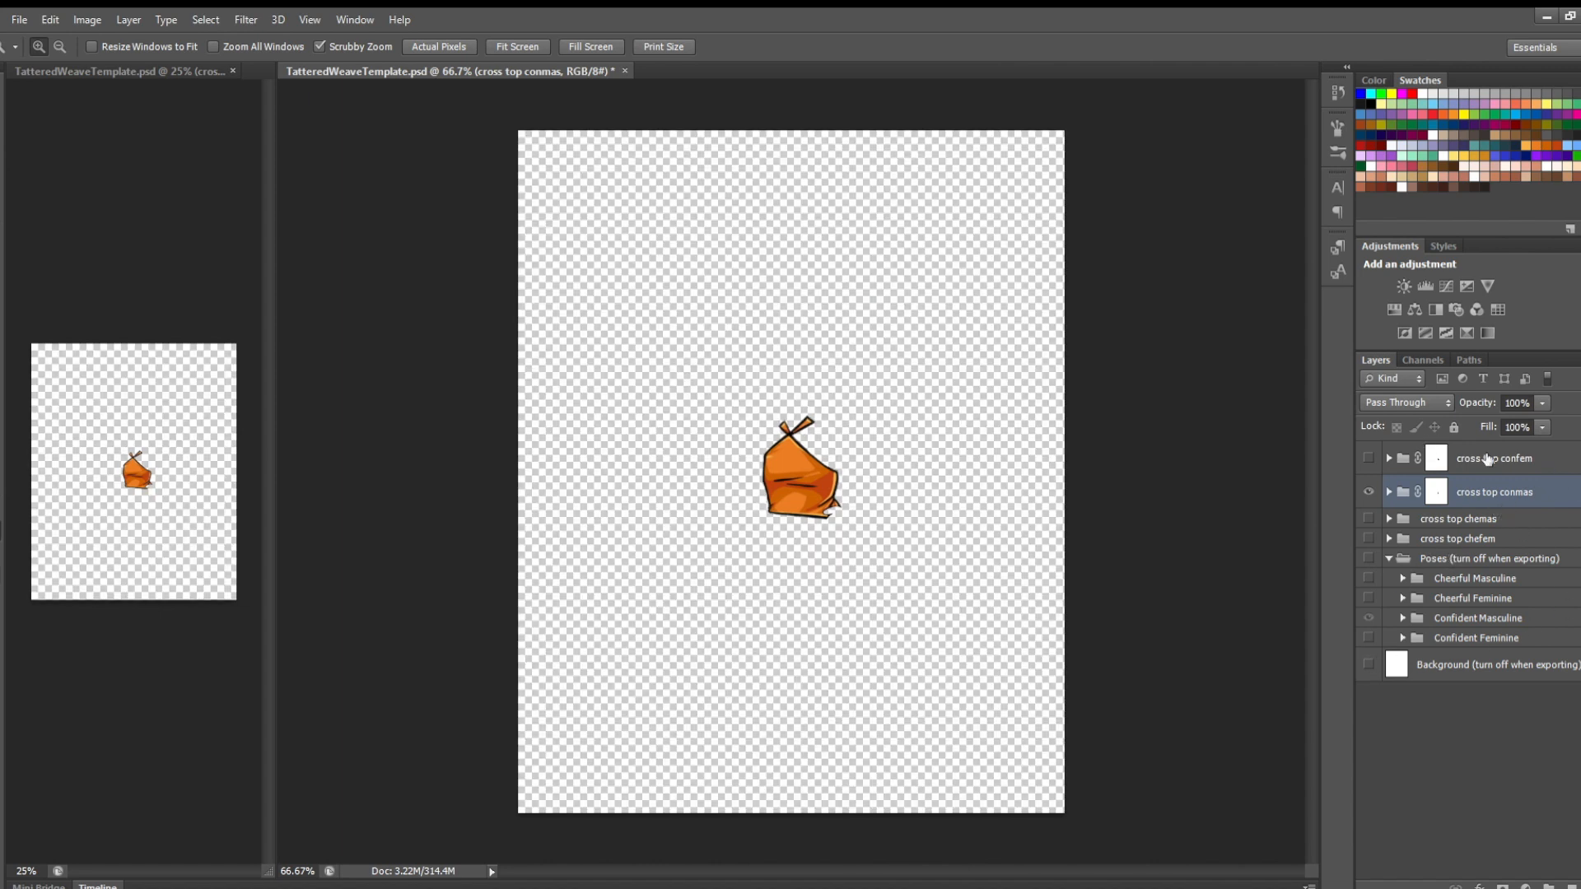
left_click(1369, 491)
left_click(1368, 459)
left_click(1436, 458)
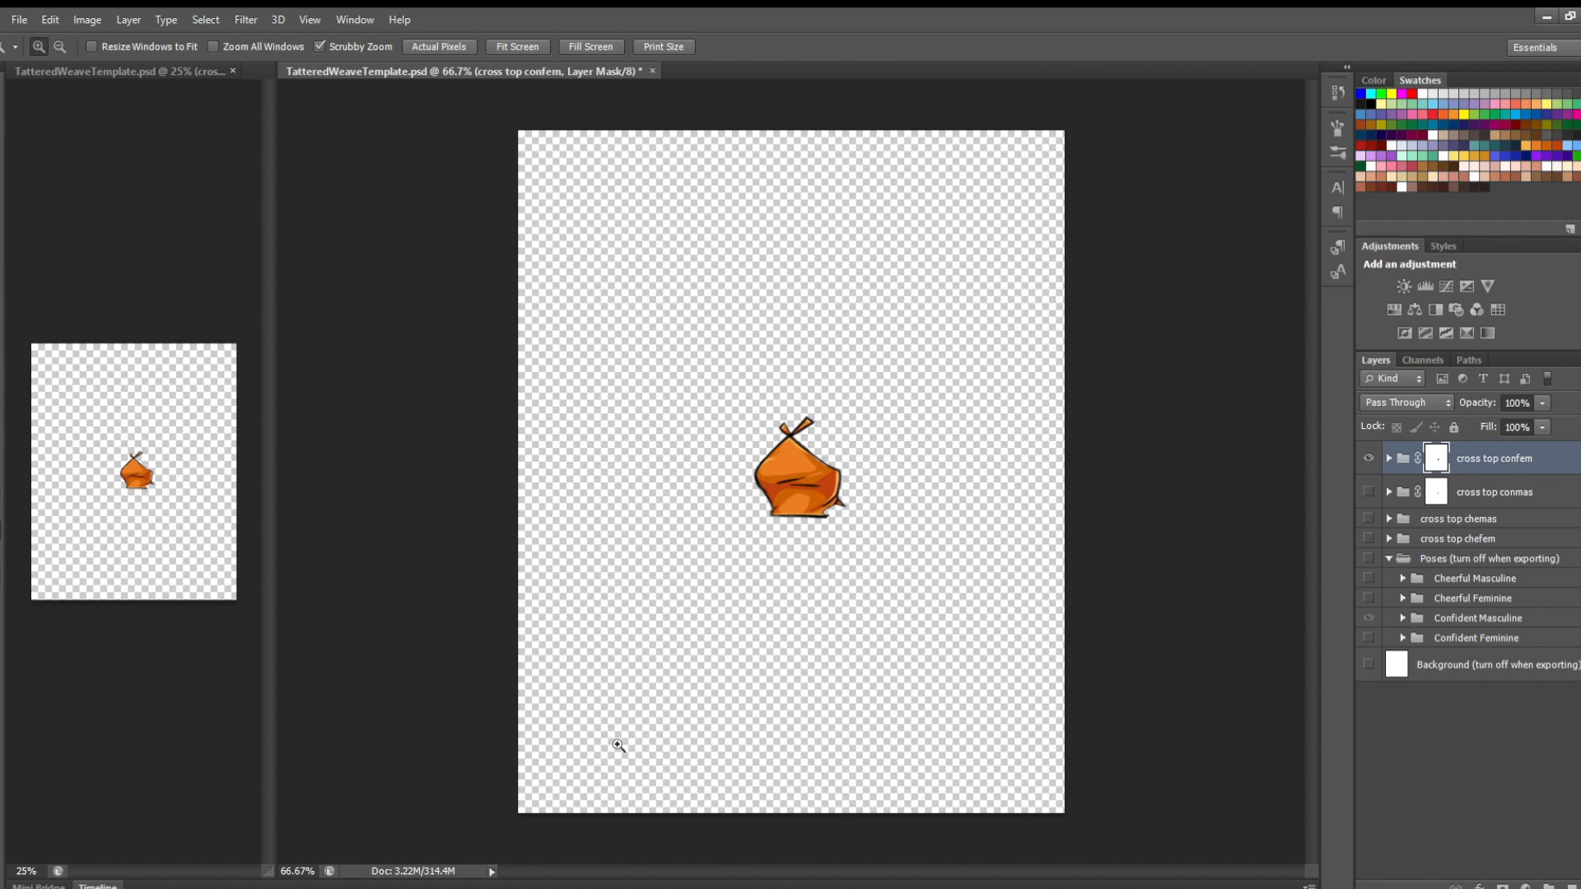
Hide the cross top confem group and show only the cross top conmas group for export
left_click(1369, 458)
left_click(1369, 492)
key("alt")
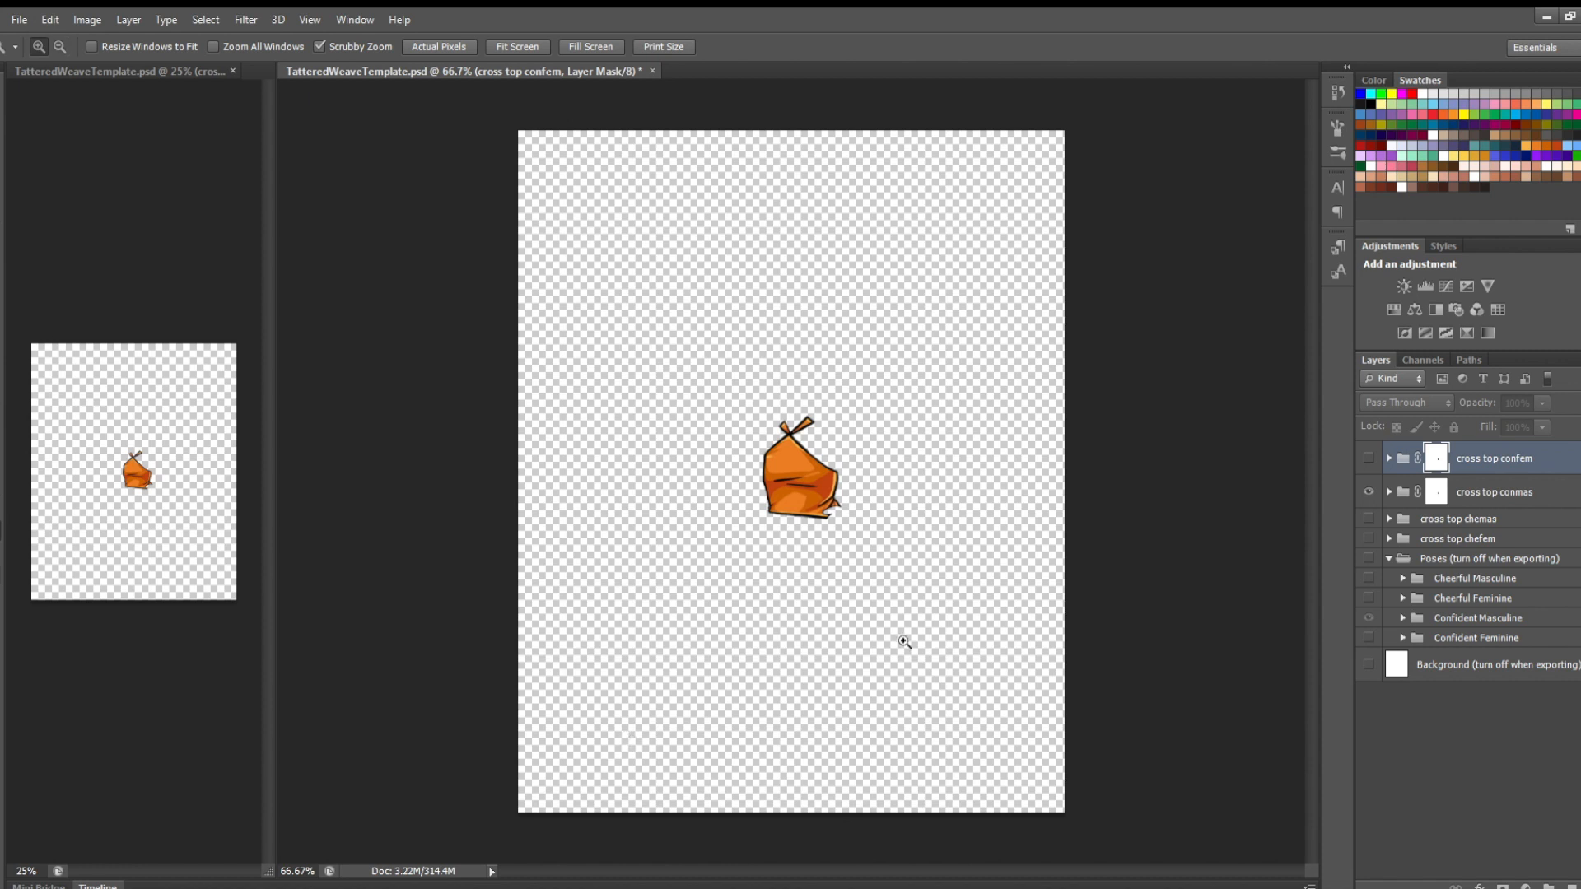
Show only the cross top chemas group for its export, and hide the group again
left_click(1368, 490)
left_click(1367, 518)
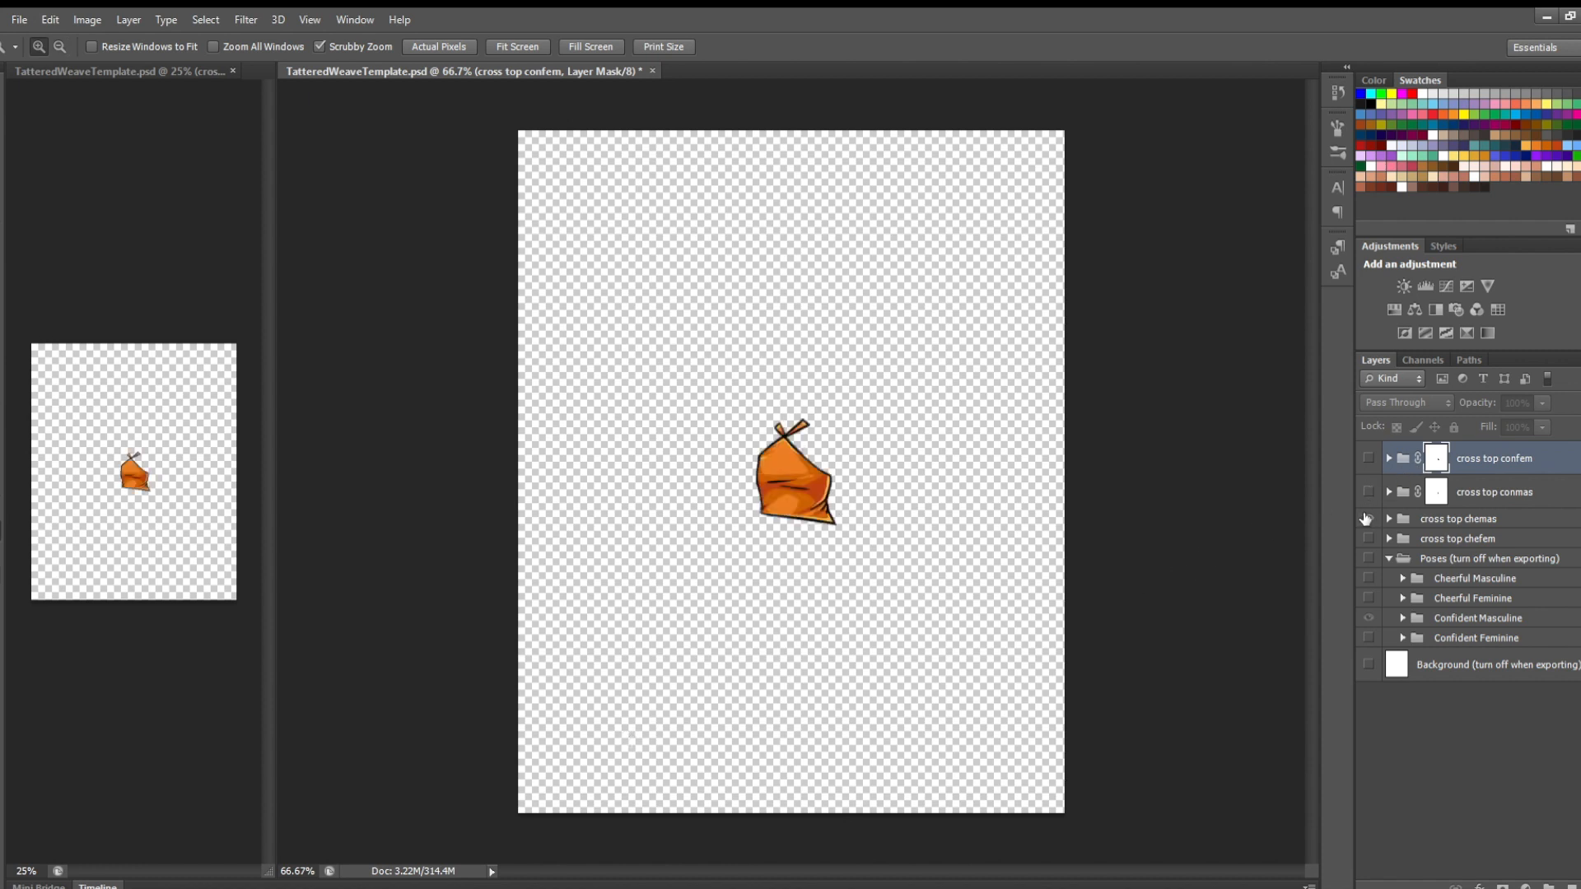
key("alt")
key("Return")
left_click(1368, 519)
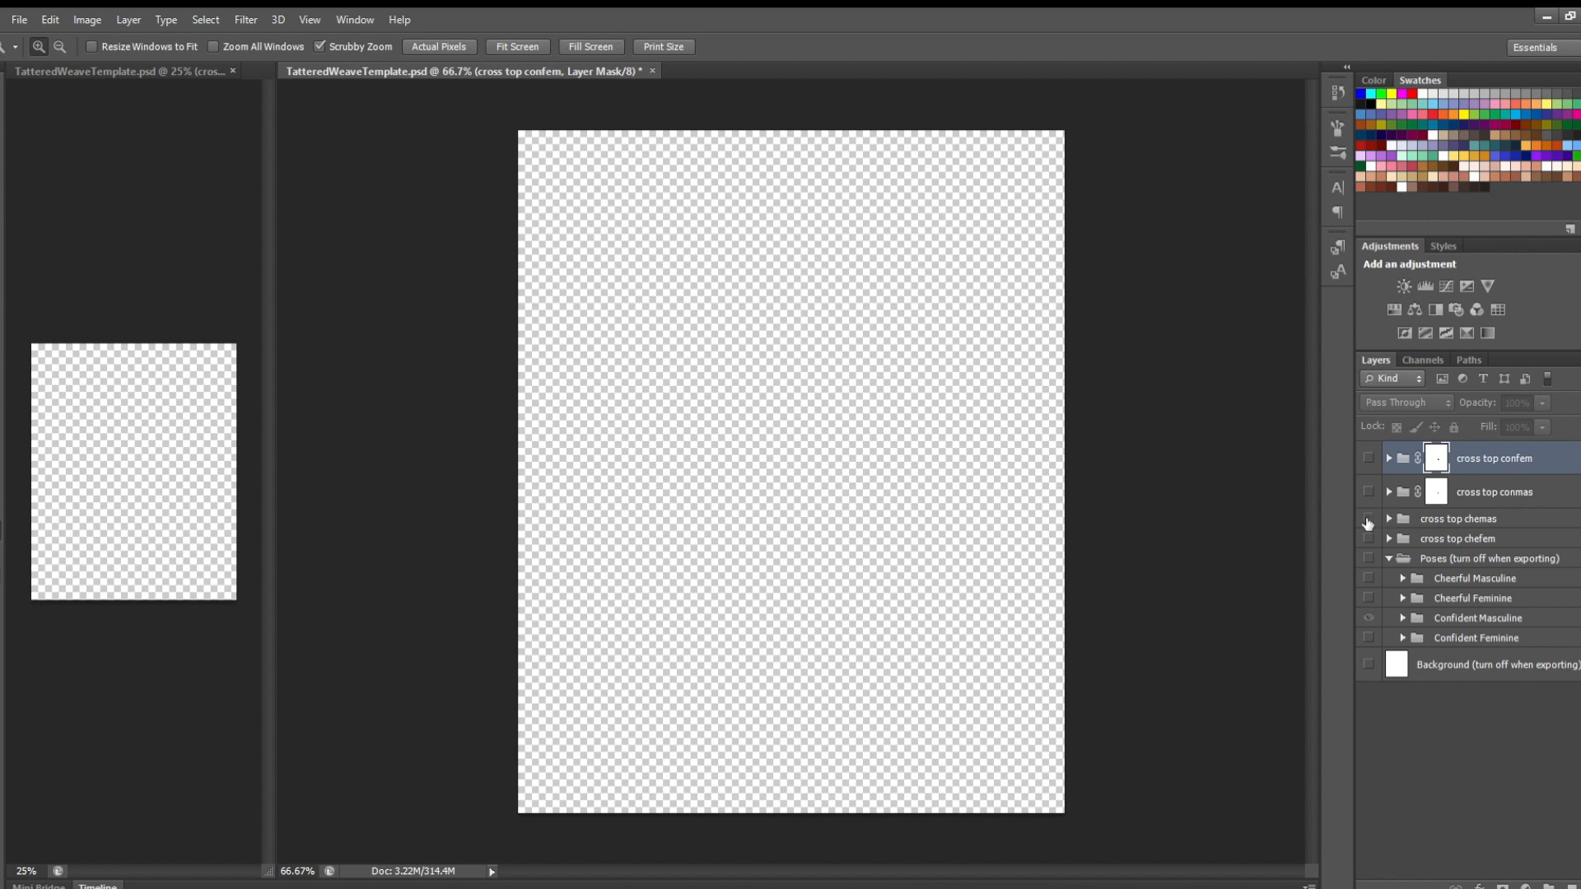
Briefly show the cross top chemas group, hide it again, and show only the cross top chefem group for export
left_click(1368, 520)
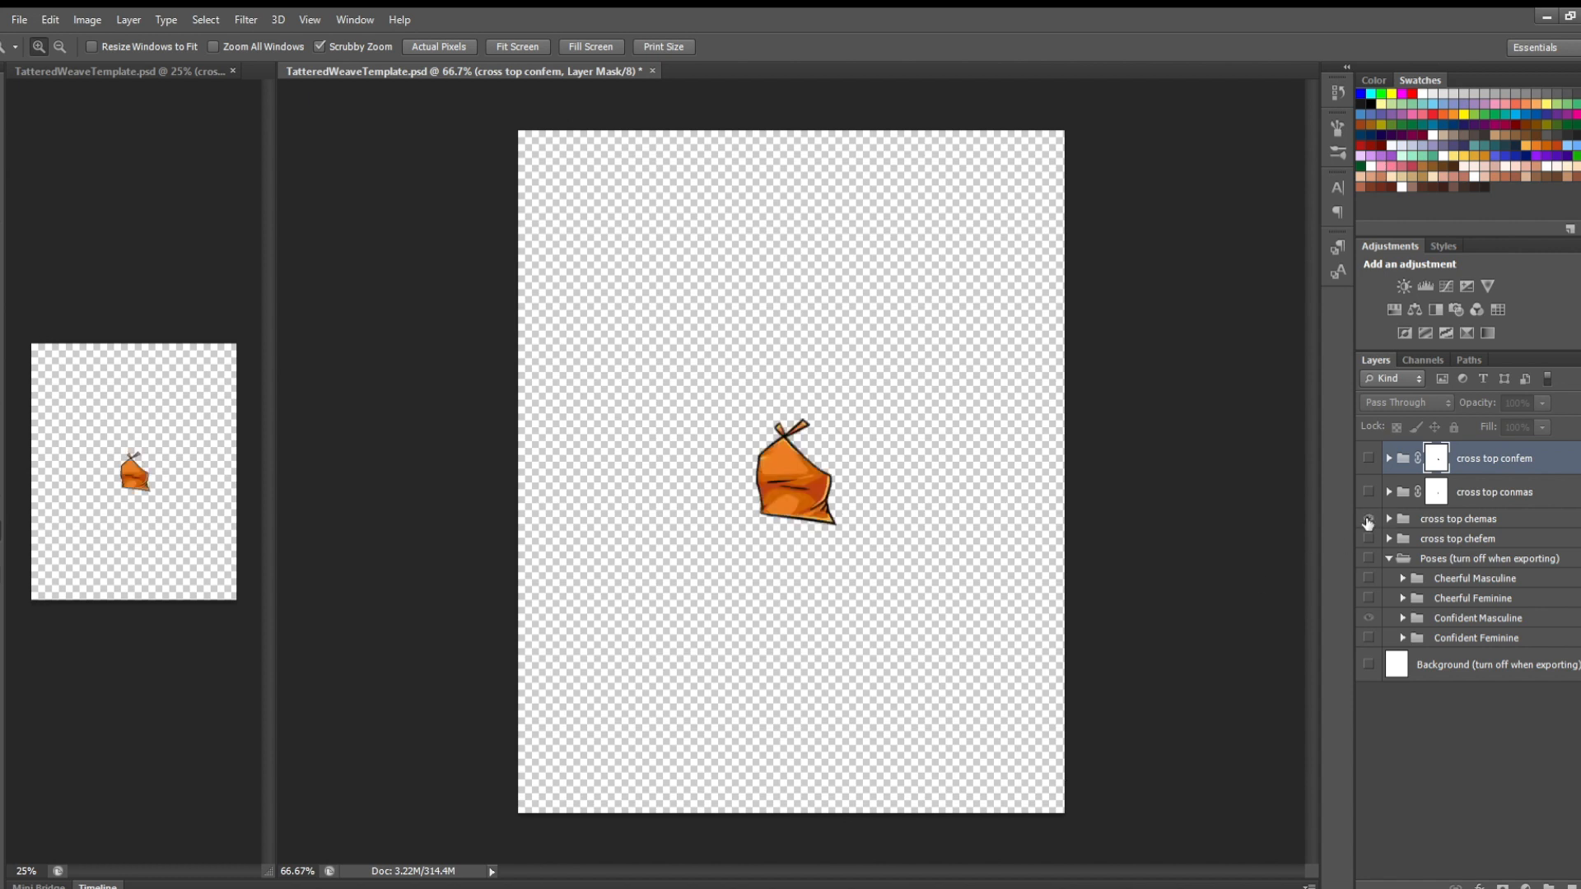
left_click(1369, 520)
left_click(1367, 539)
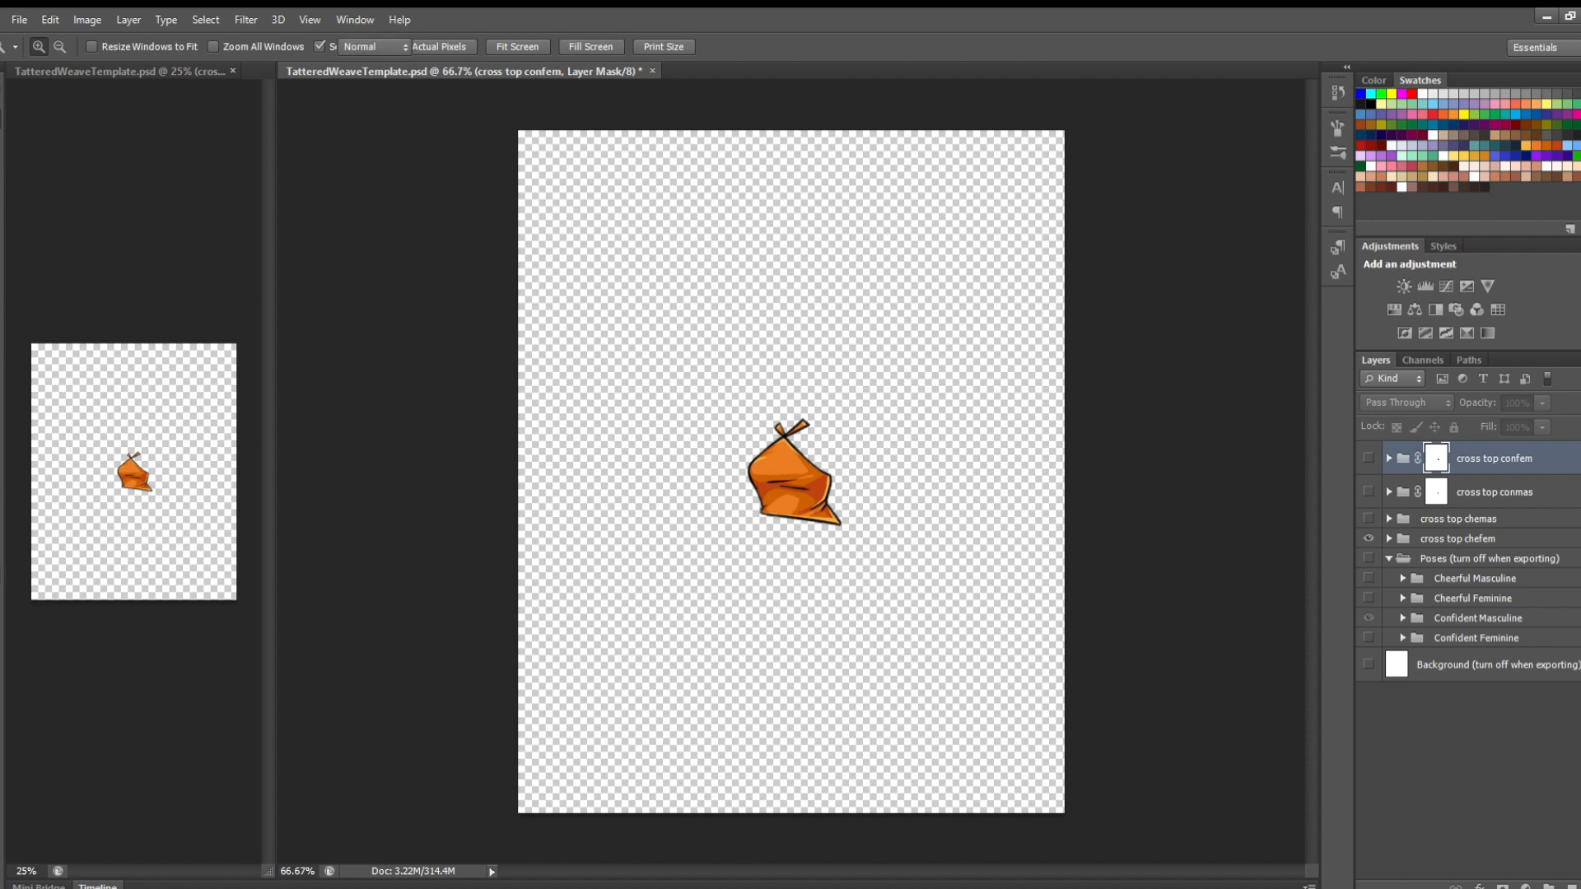
Copy a rectangular area tightly around the halter top into a new document and hide the white Background layer
key("m")
left_click_drag(741, 412, 813, 491)
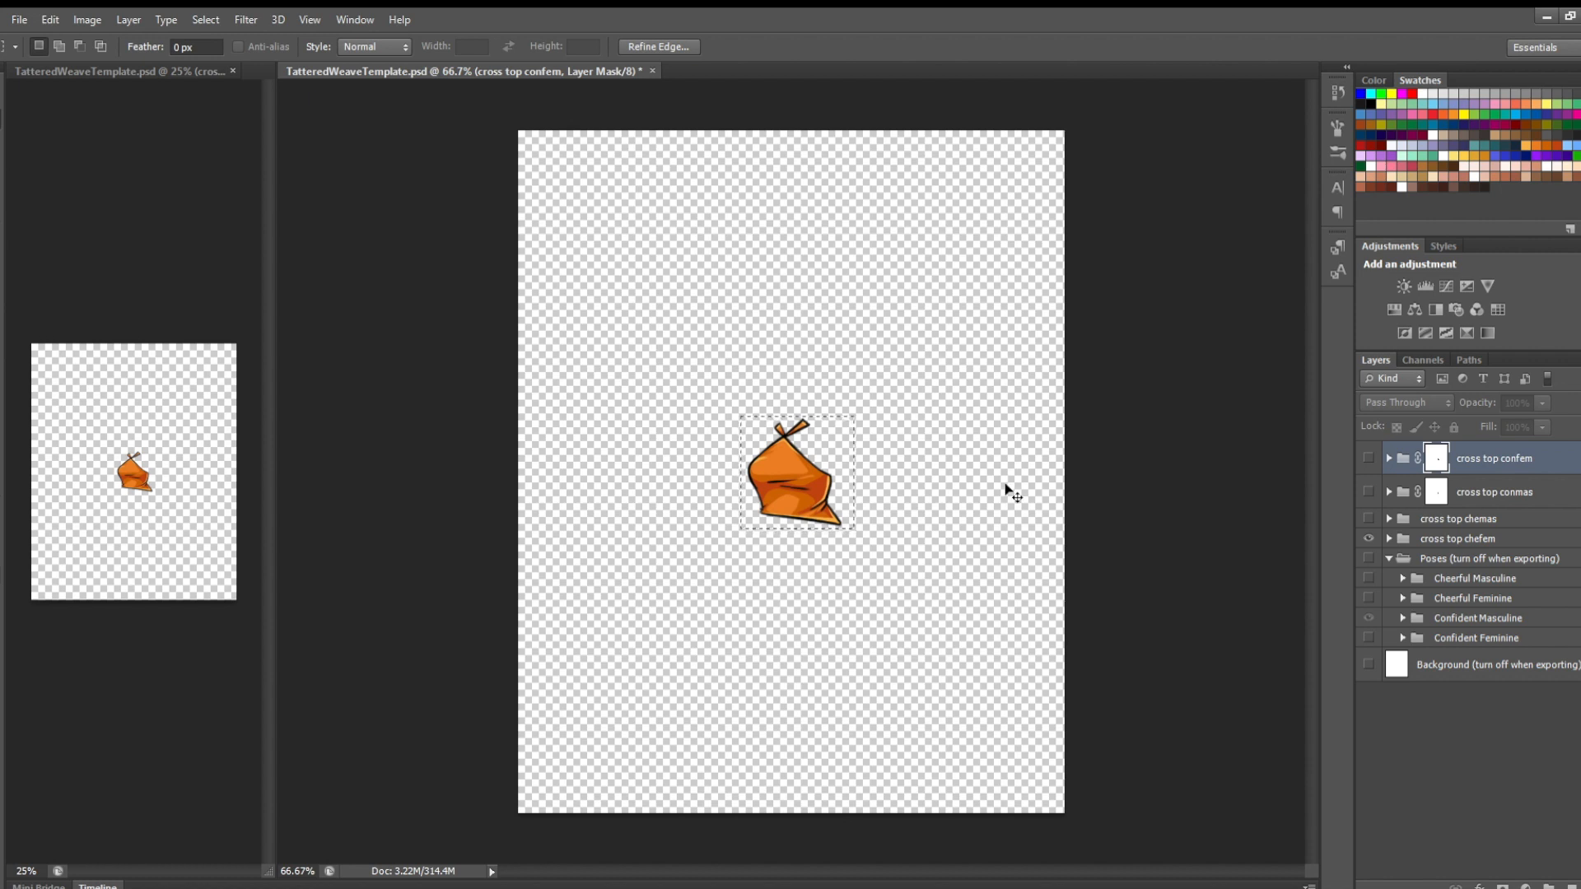
key("ctrl+n")
key("Return")
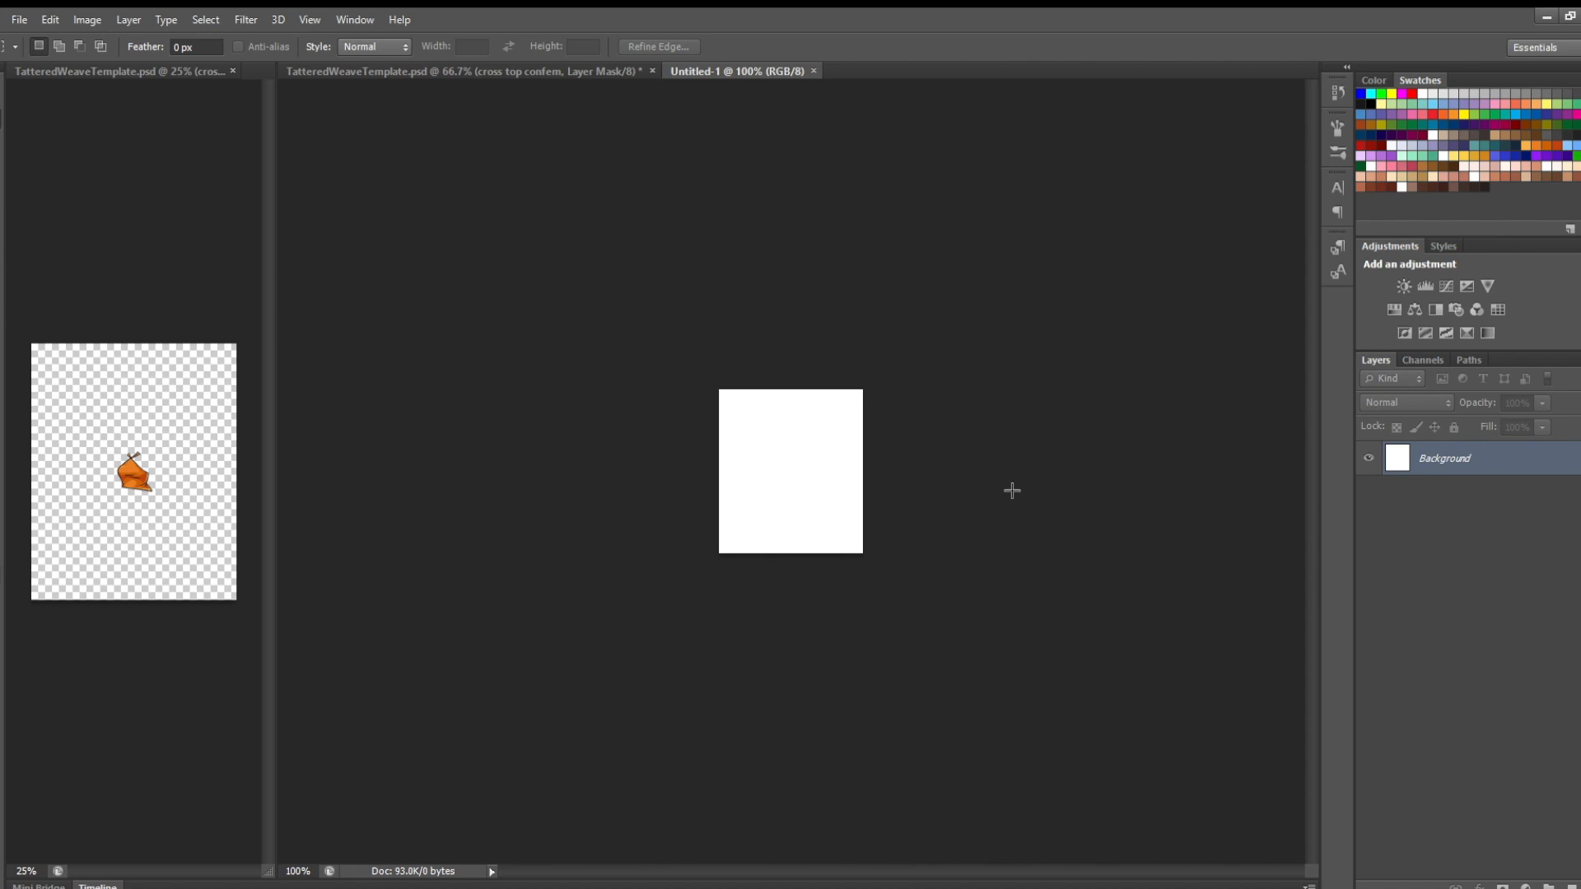
key("ctrl+v")
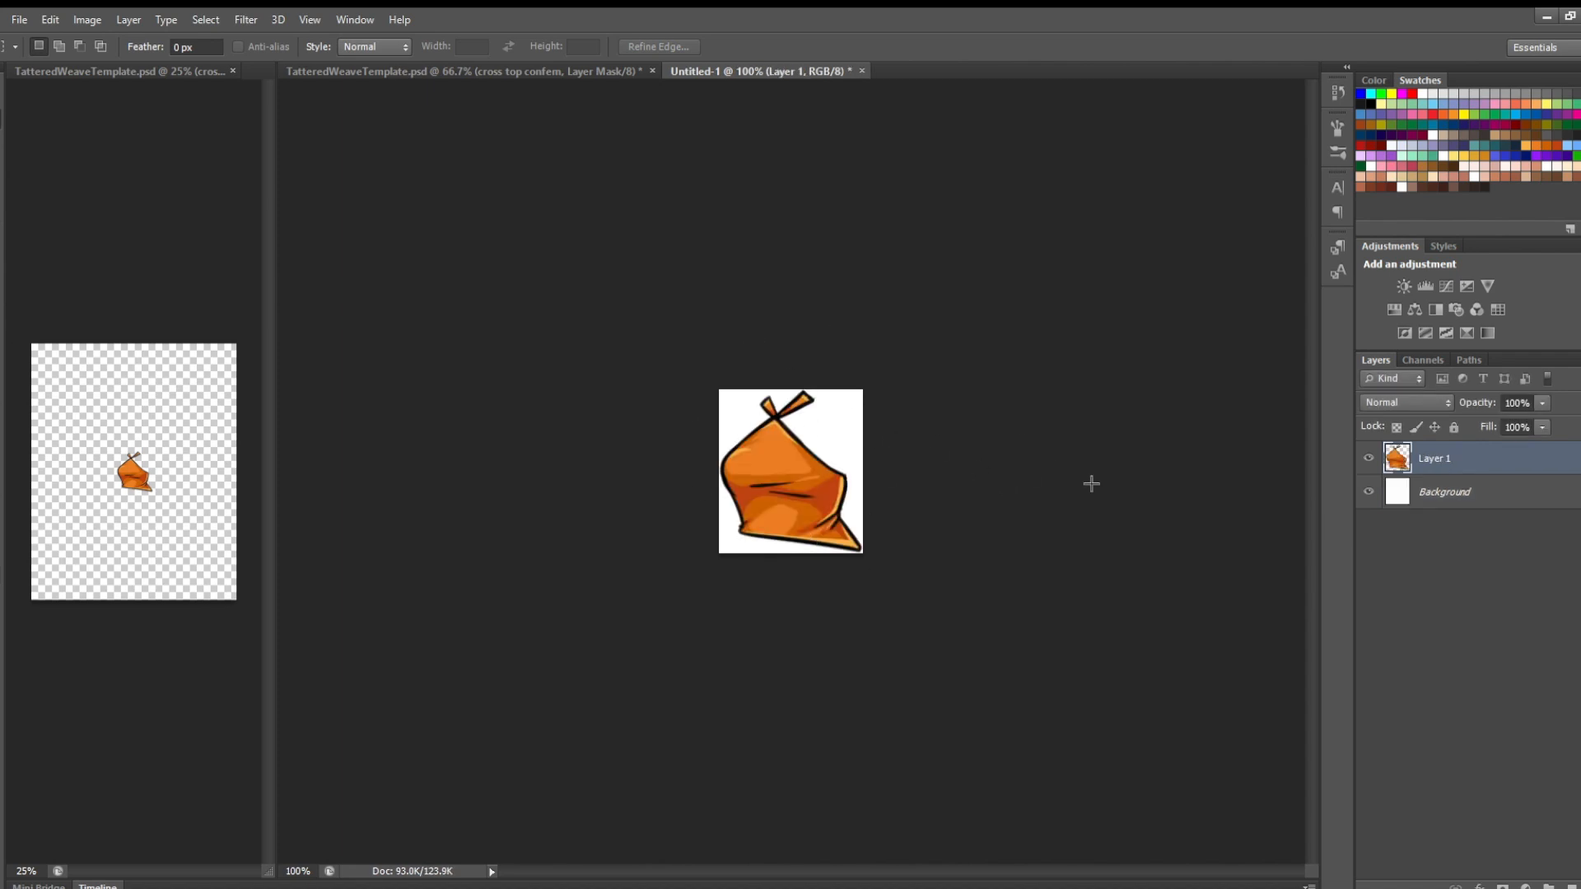
left_click(1368, 492)
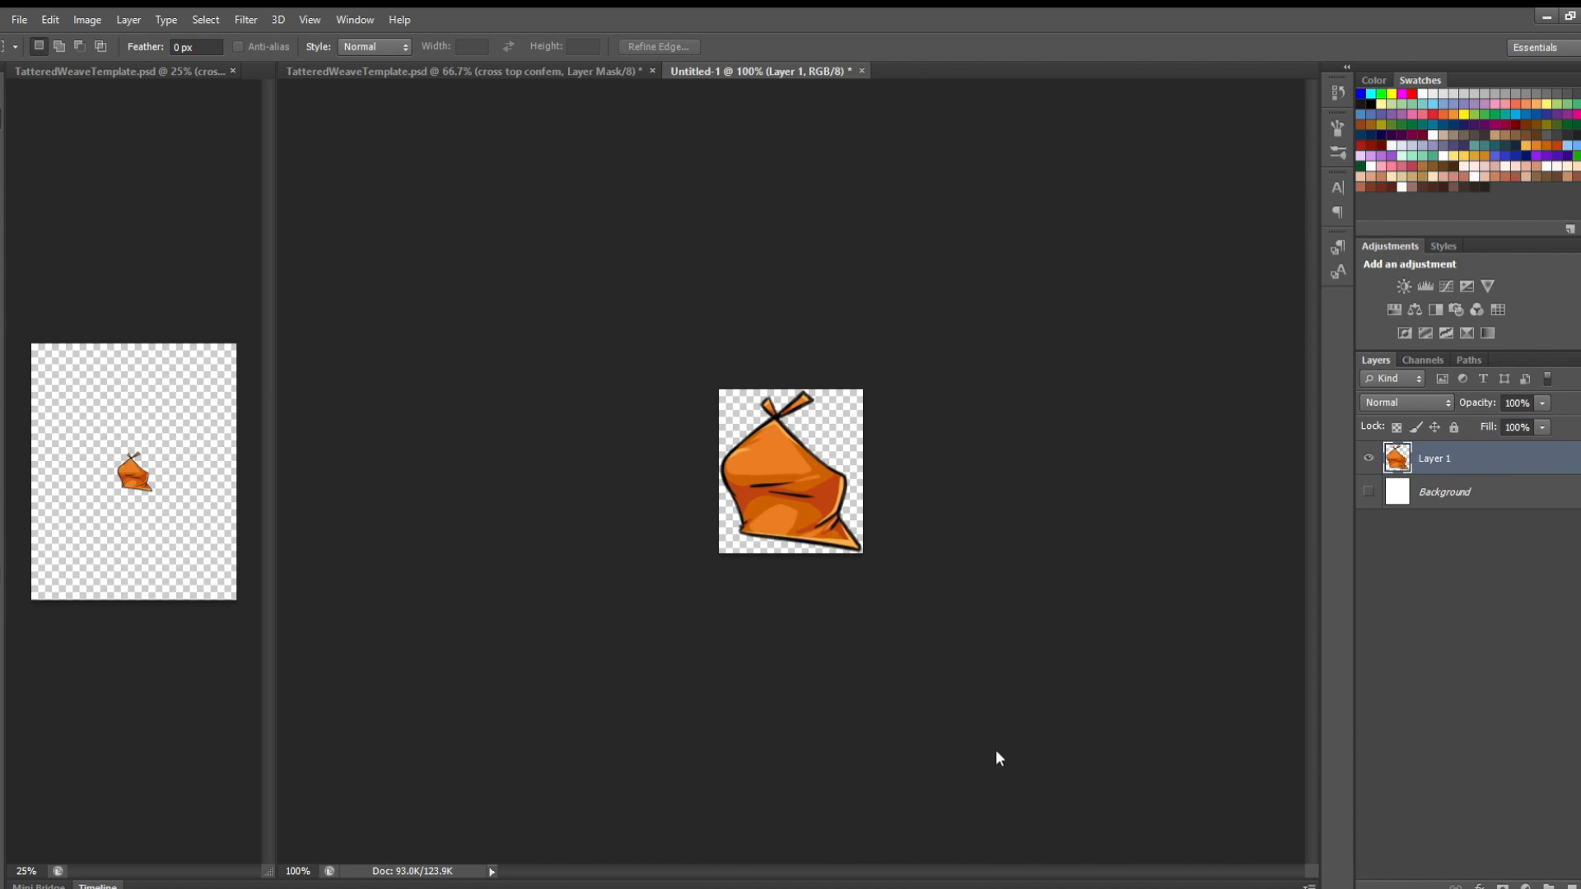
Scale the copied halter top image down to thumbnail size and widen its canvas to make it square
left_click(136, 169)
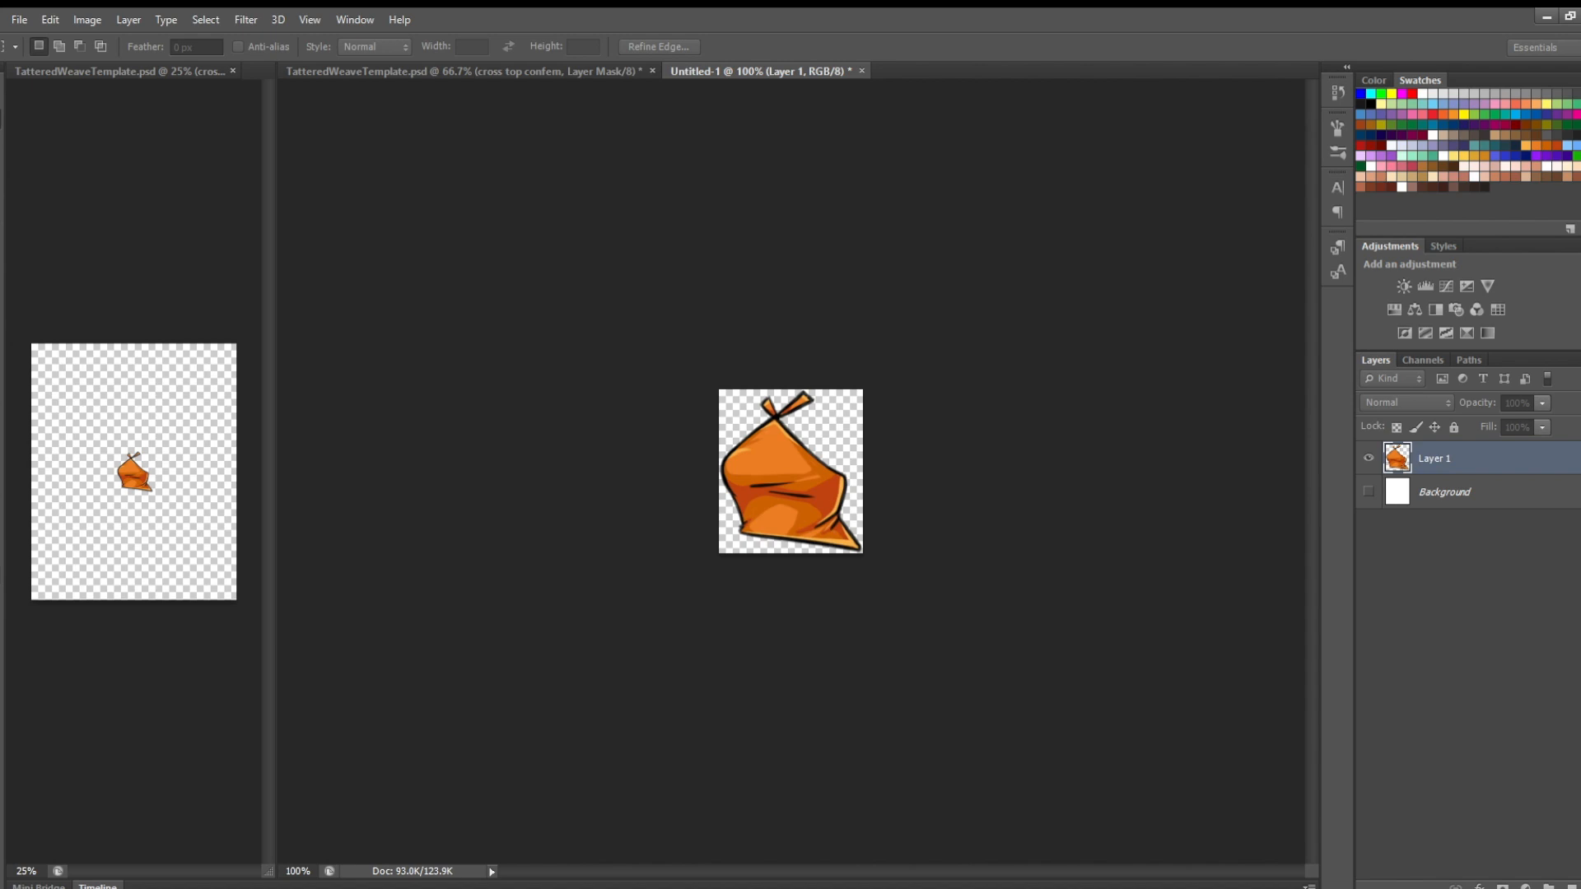
key("Return")
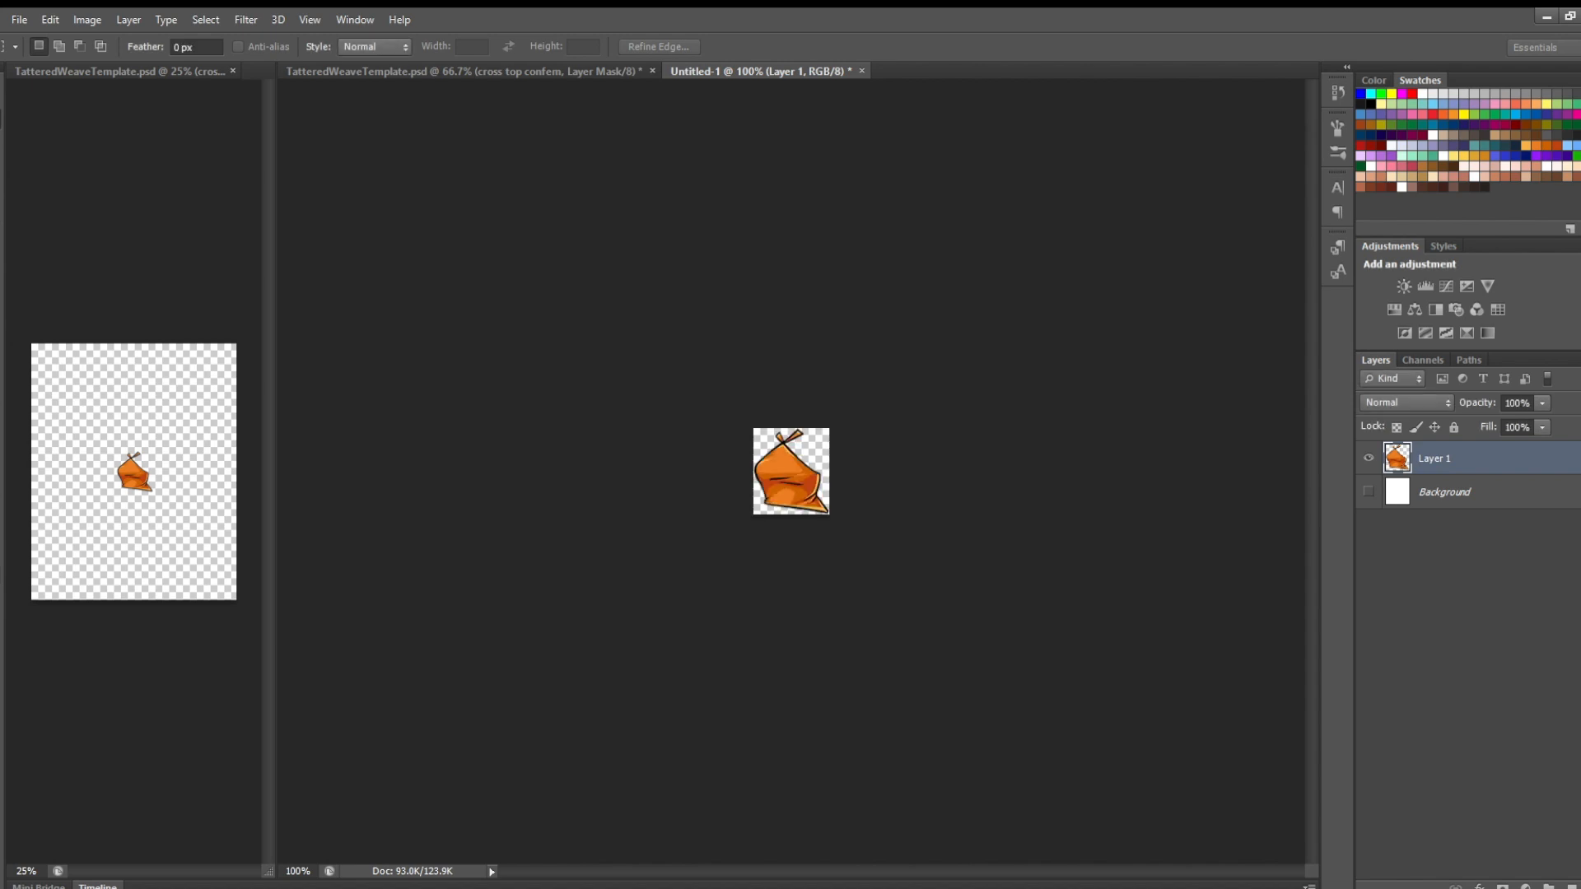
left_click(87, 20)
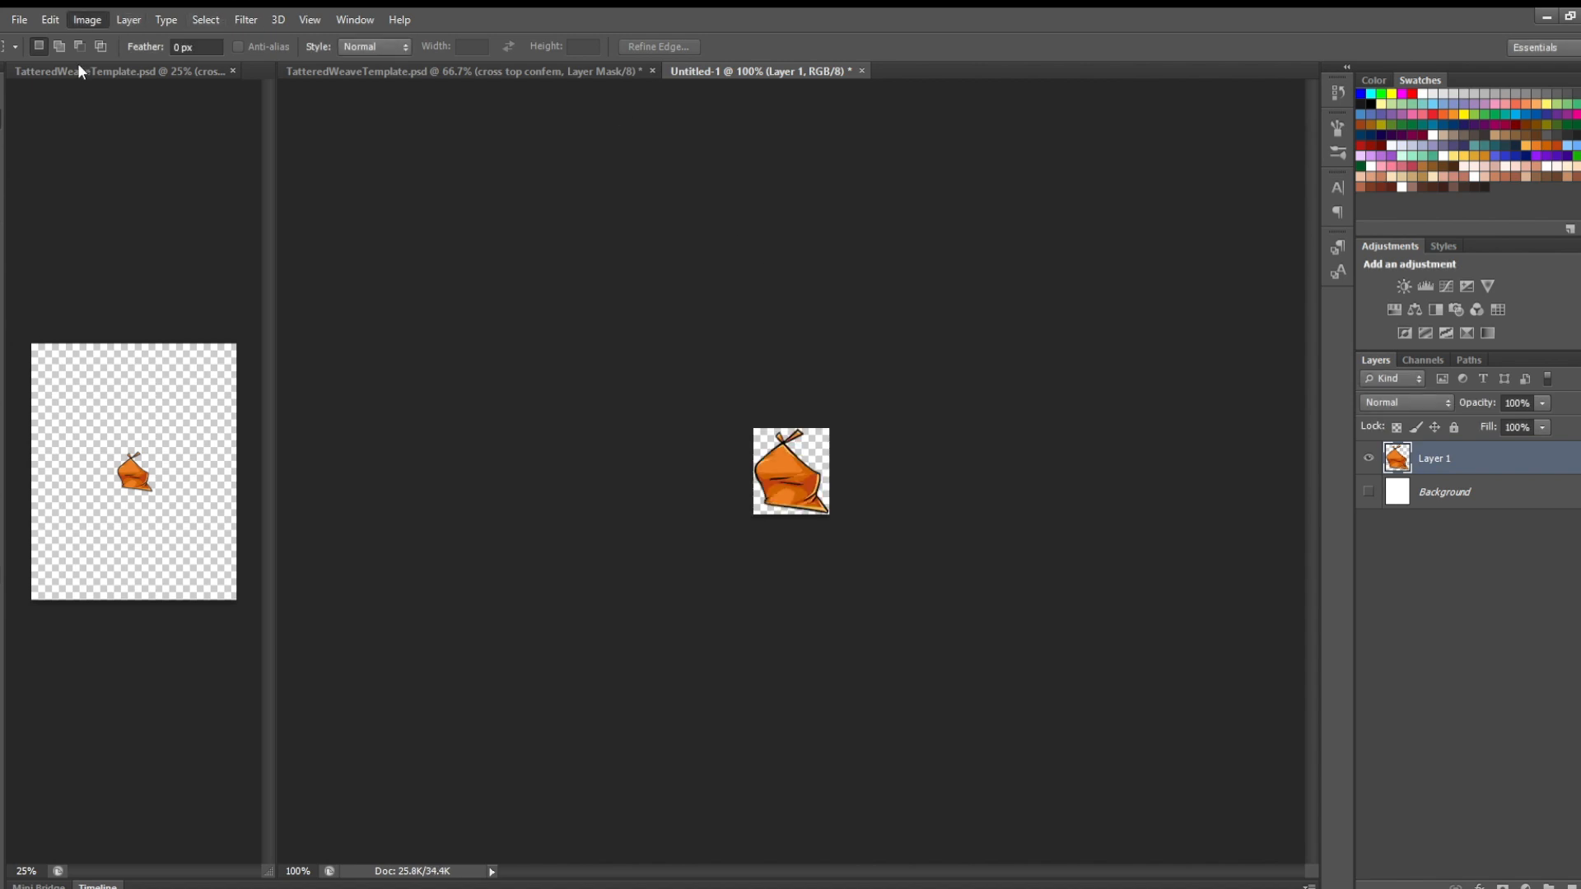
left_click(142, 191)
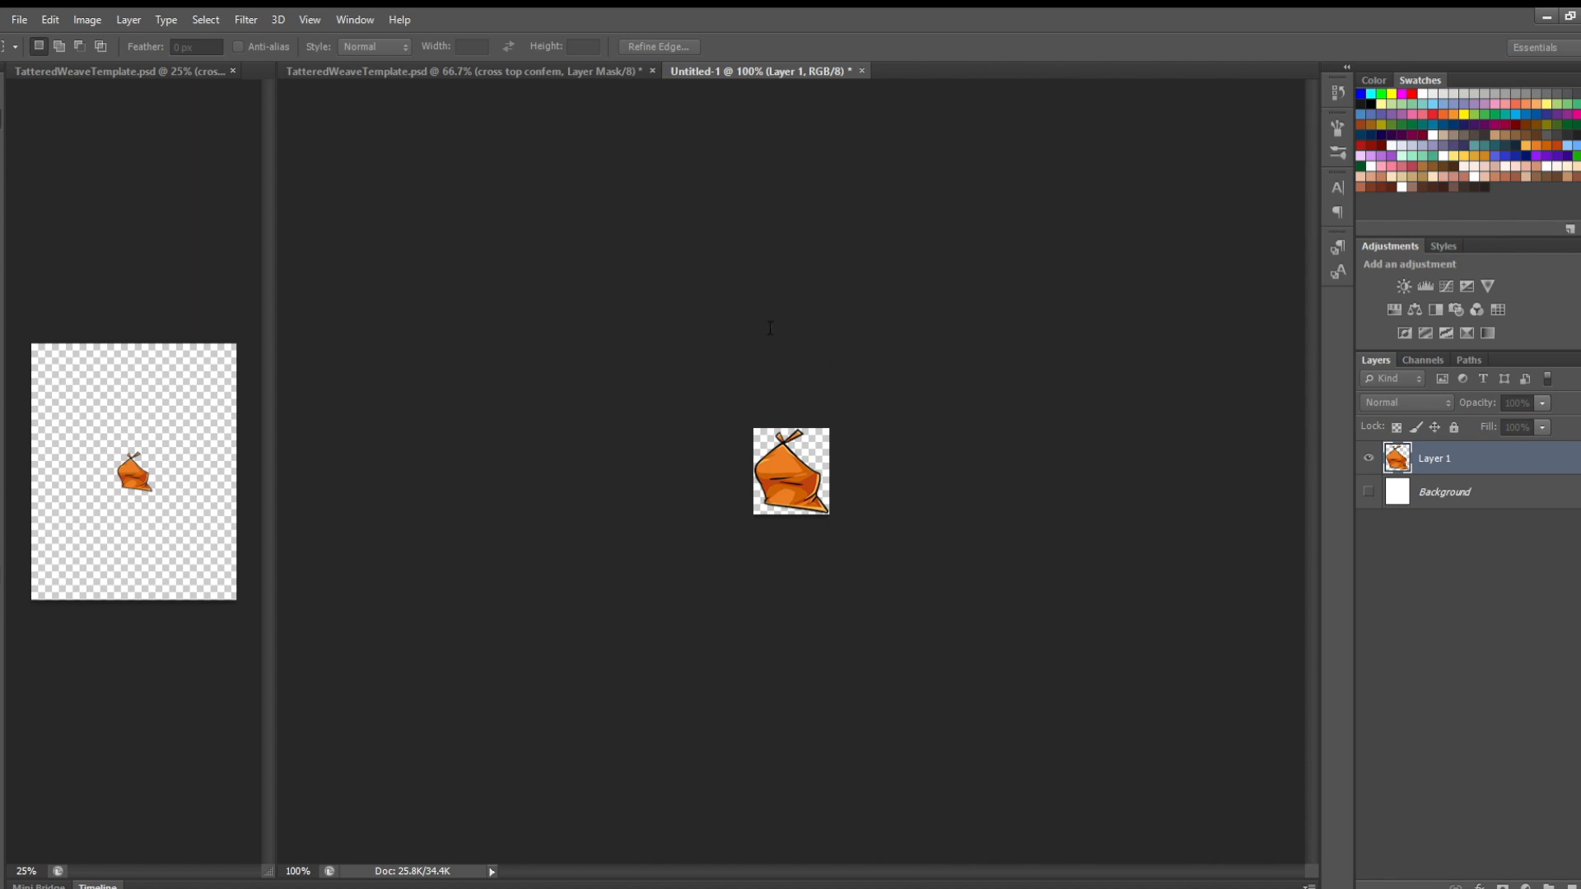
key("Return")
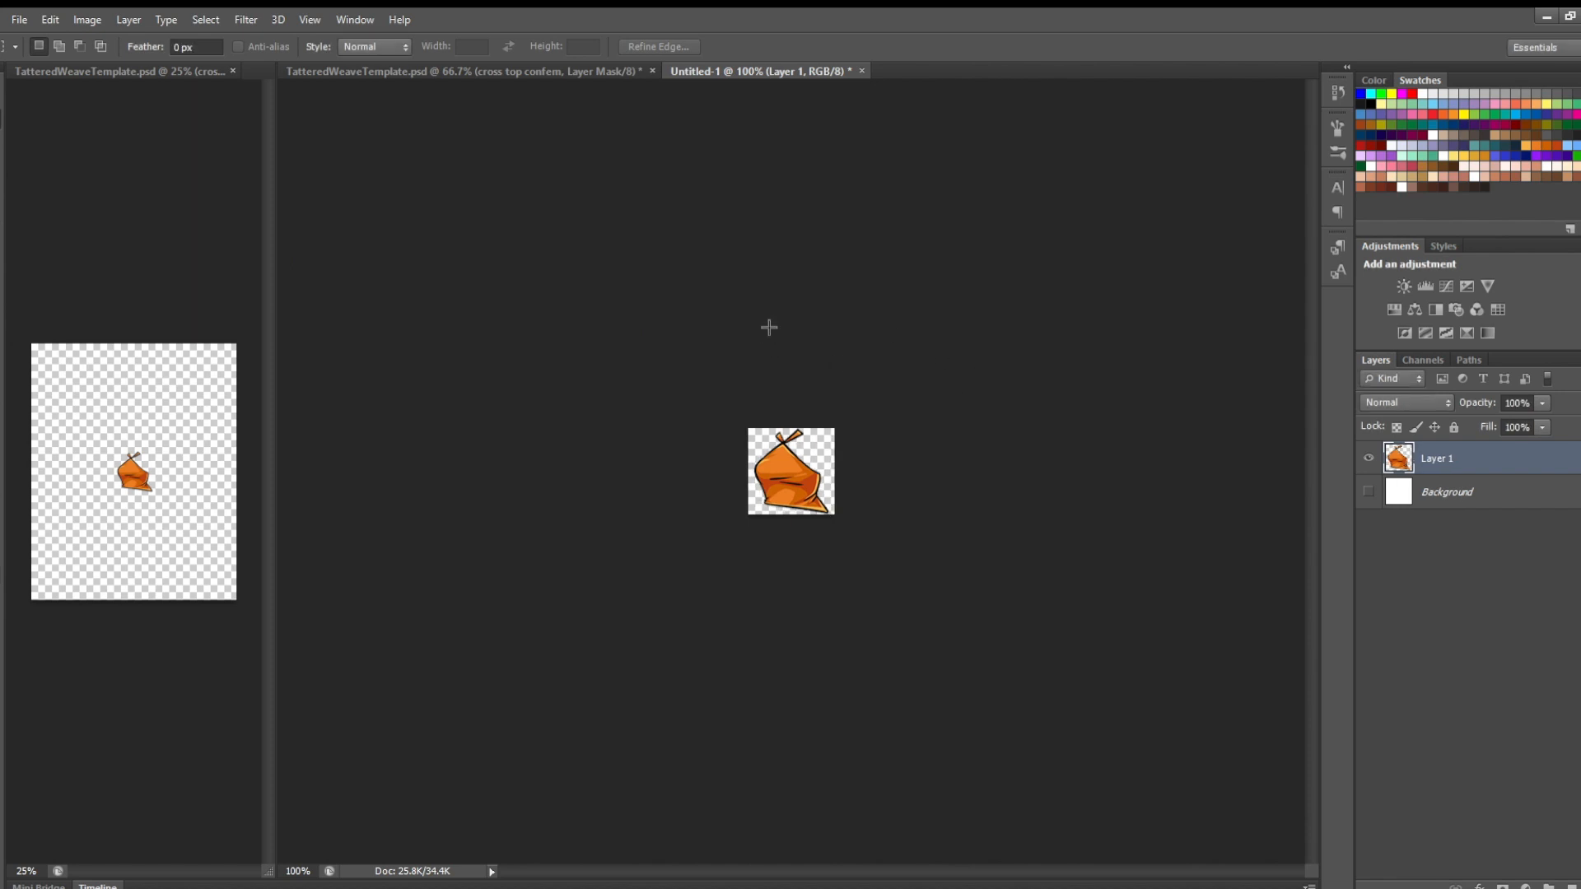
Export the square halter top thumbnail with its transparent background
left_click(19, 20)
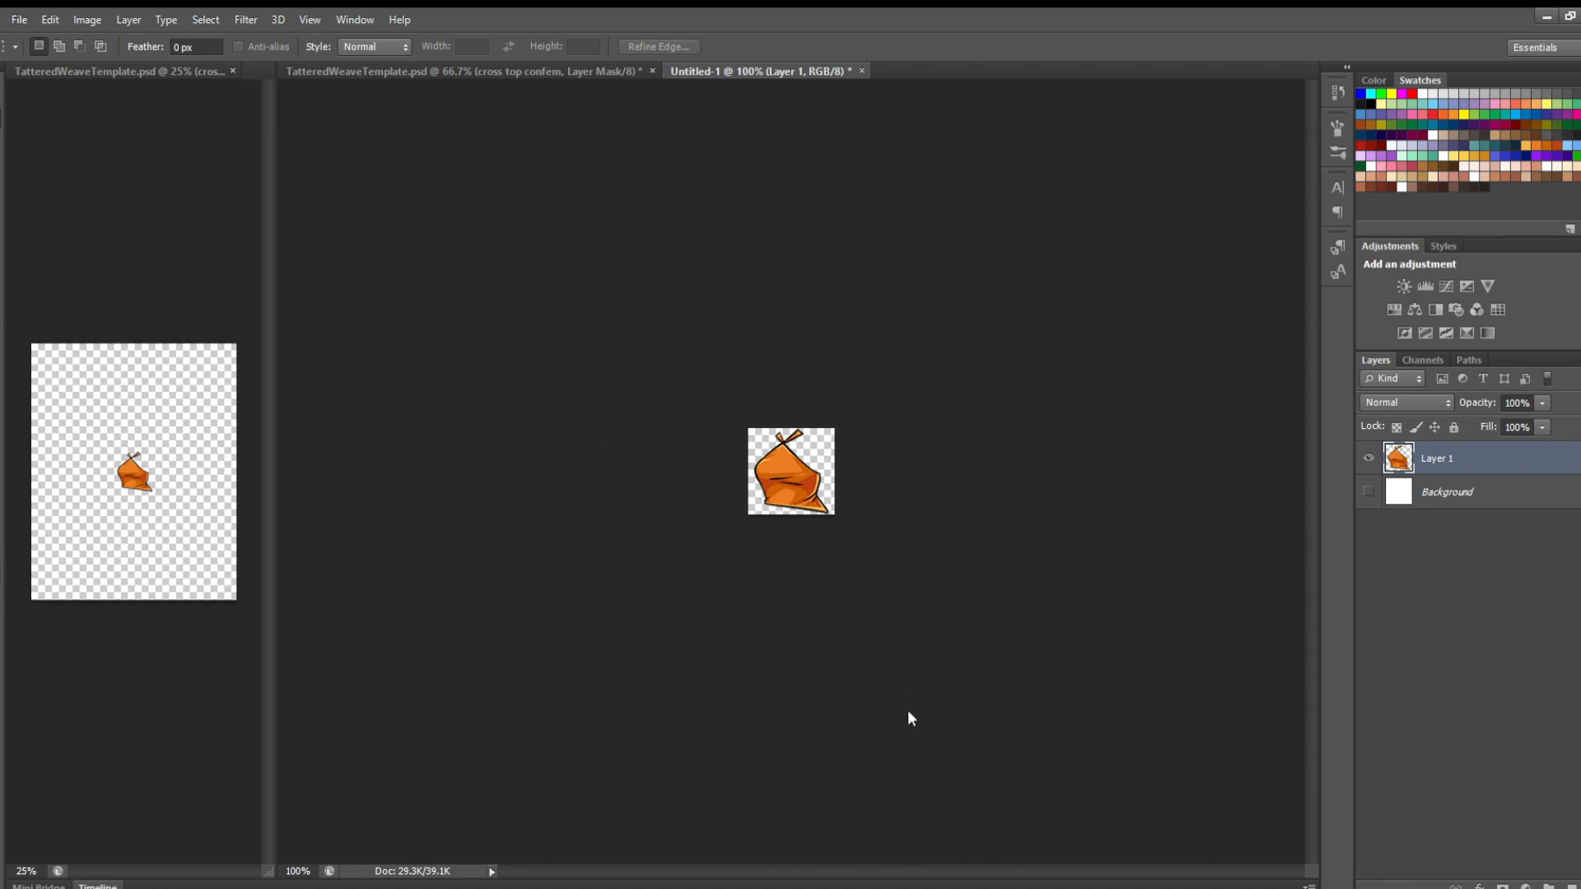